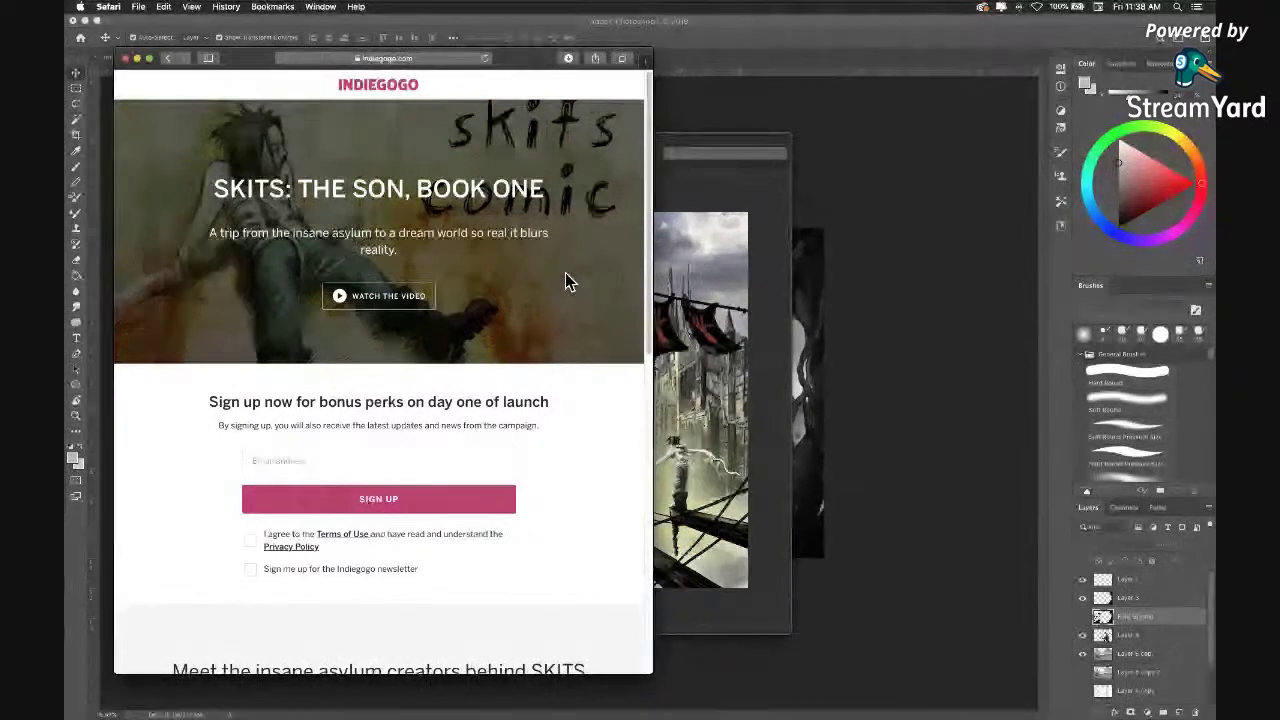
Bring the picture in Preview forward, switch to Photoshop, and show the elephant painting larger.
click(704, 141)
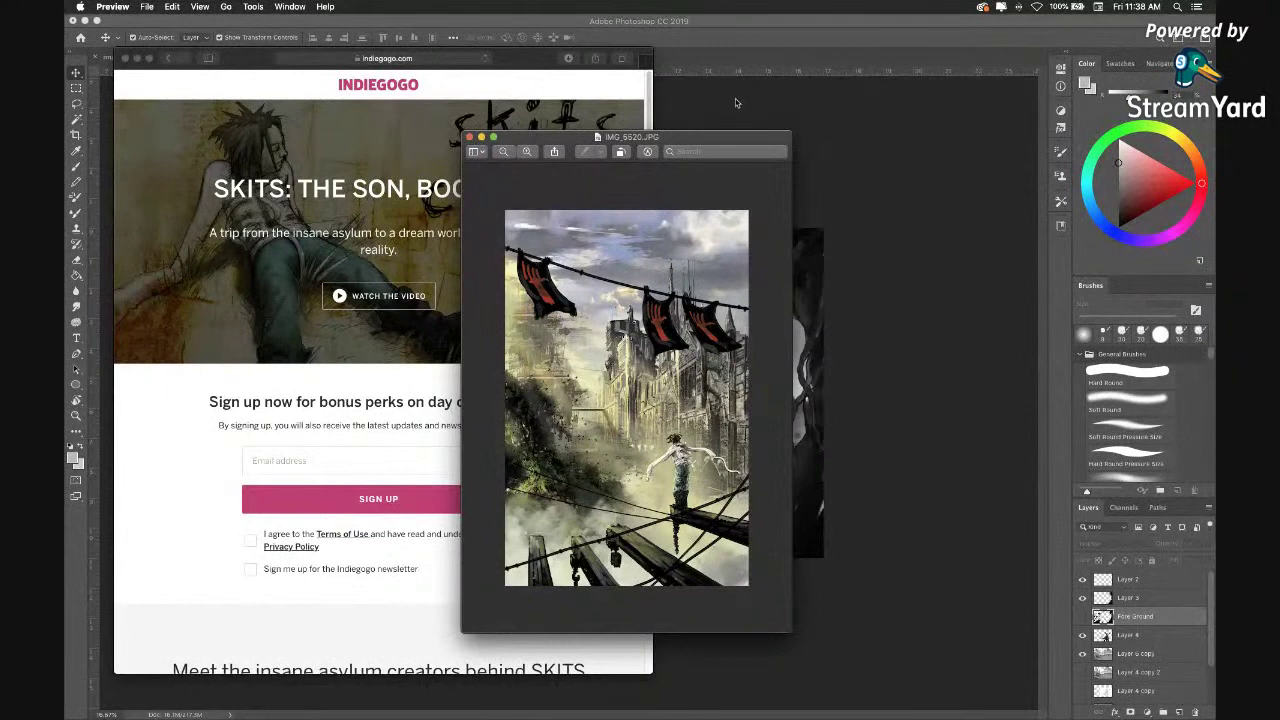
click(750, 140)
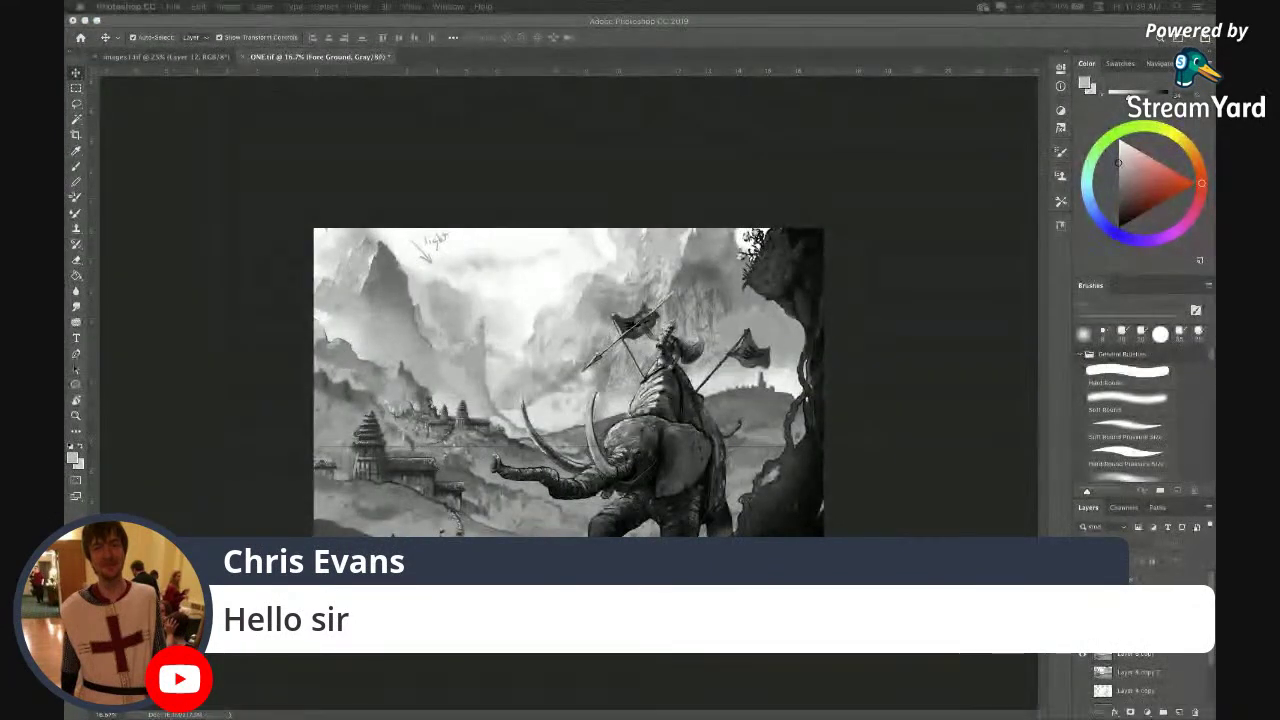
click(897, 231)
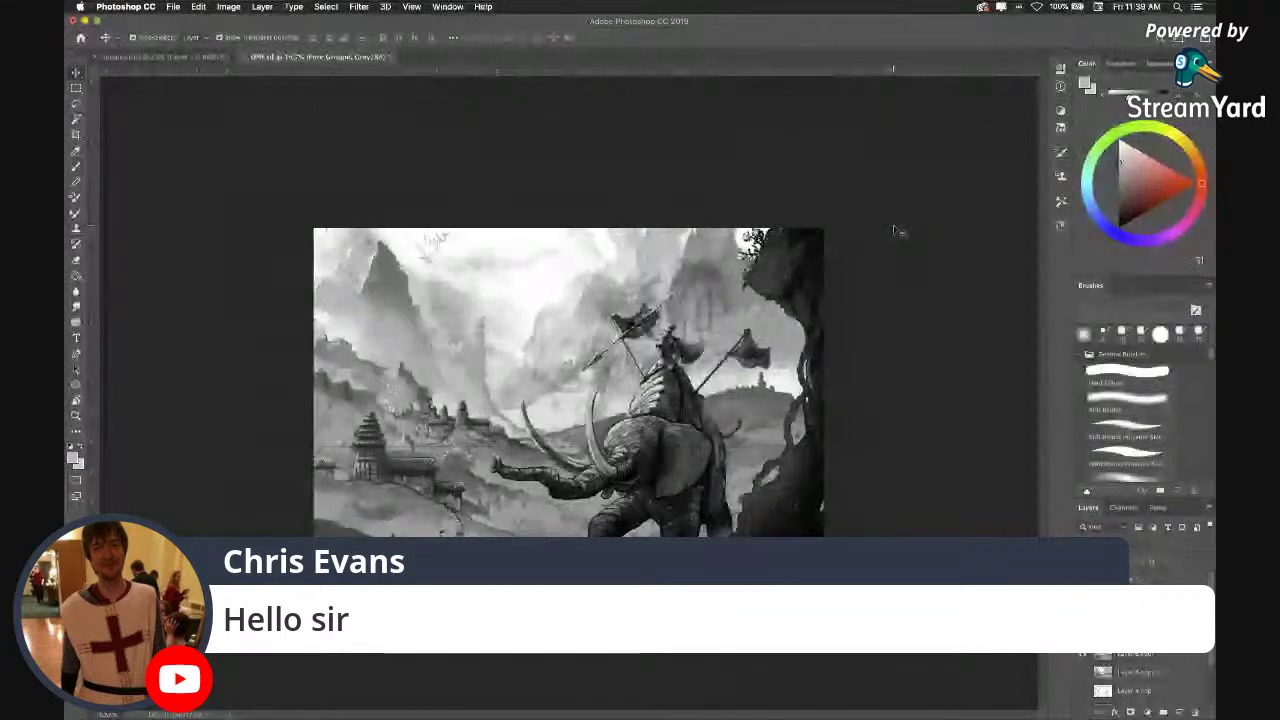
key(super+plus)
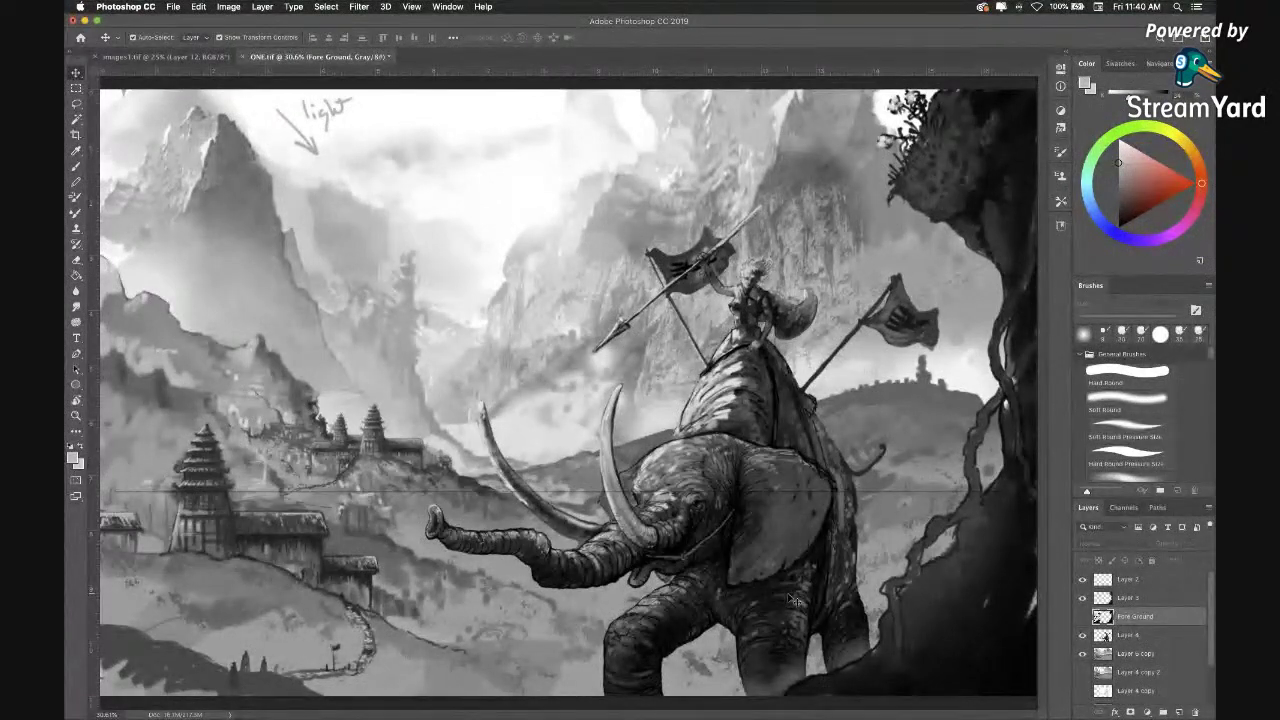
Review the elephant and temple photos in images1.tif and the rough sketch on the Fore Ground layer of ONE.tif.
click(165, 56)
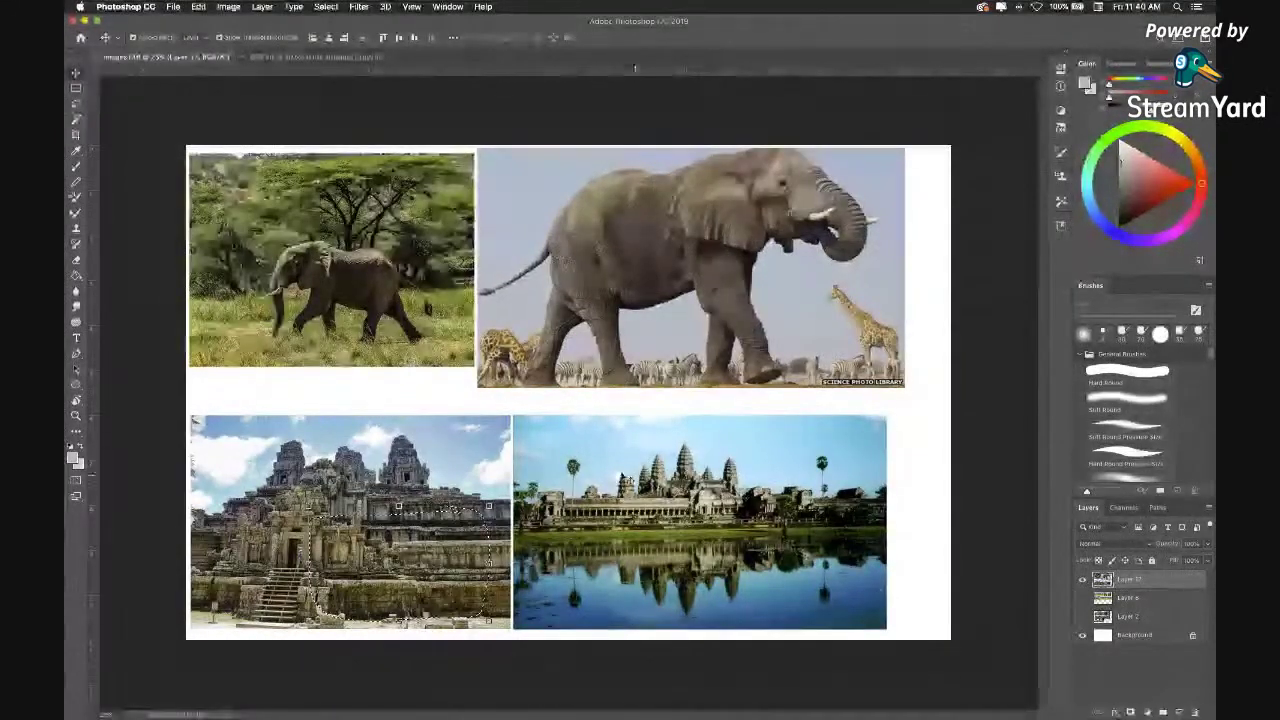
click(78, 88)
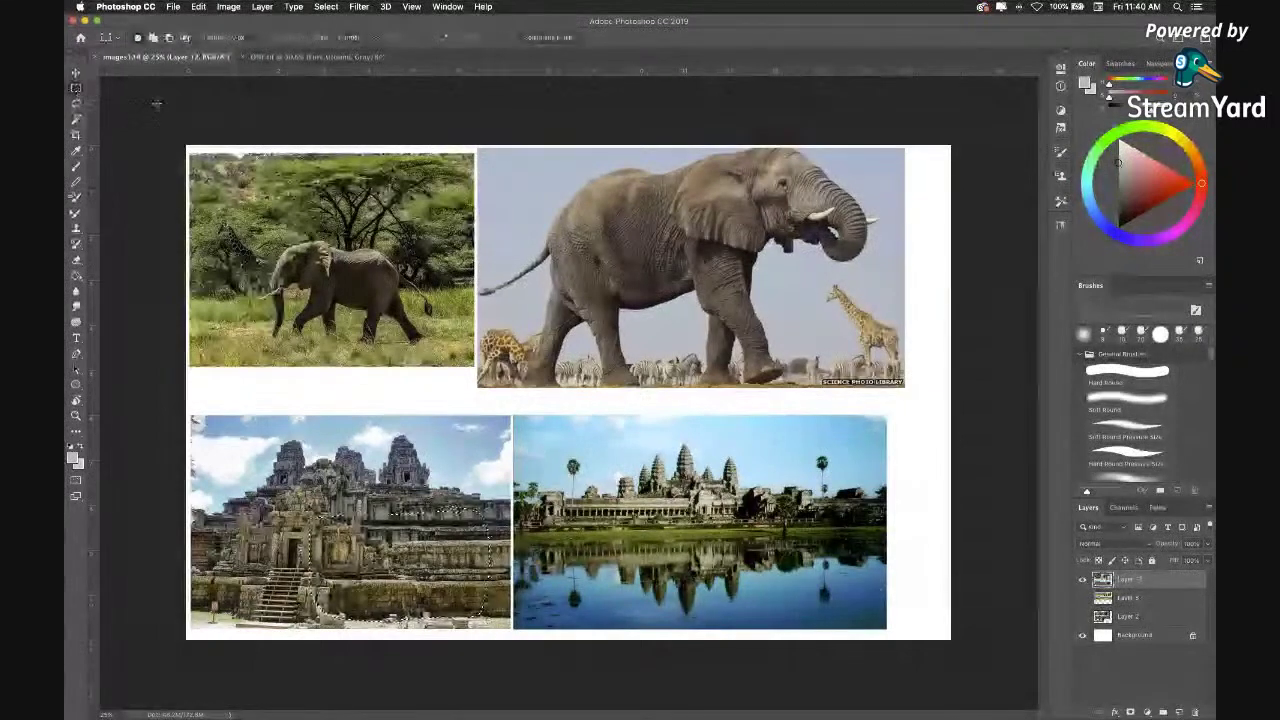
click(76, 73)
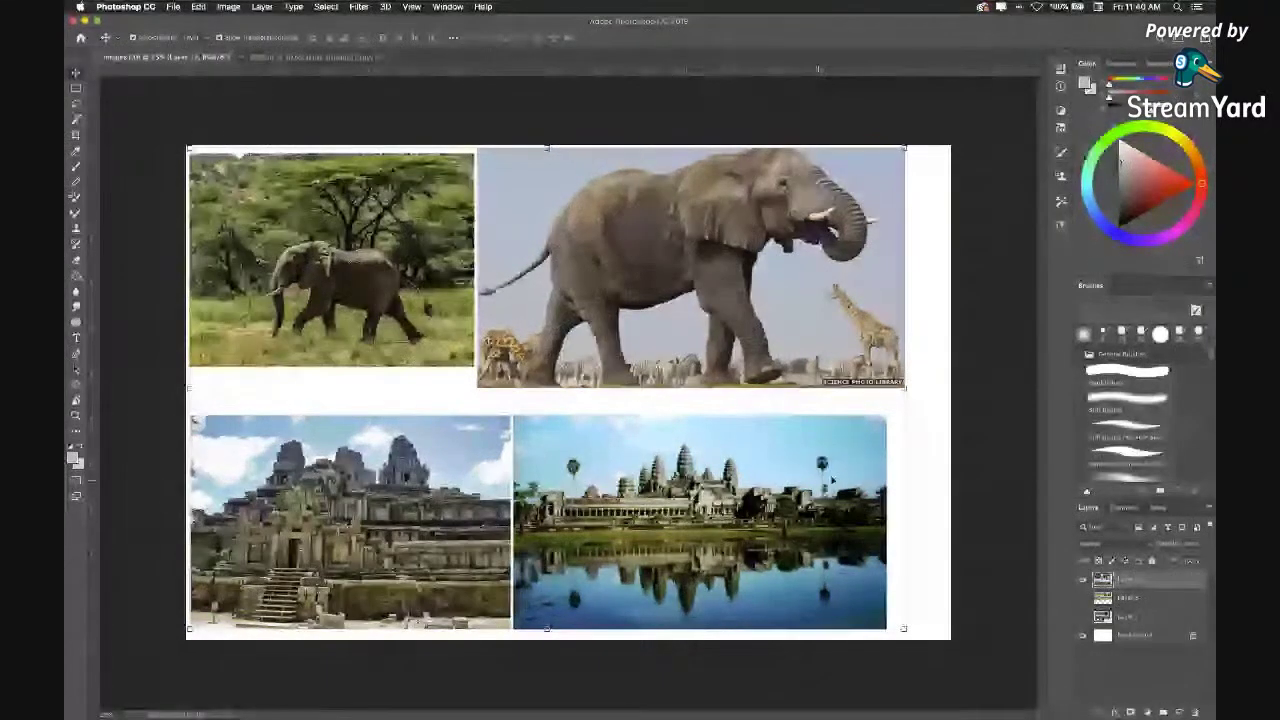
click(316, 57)
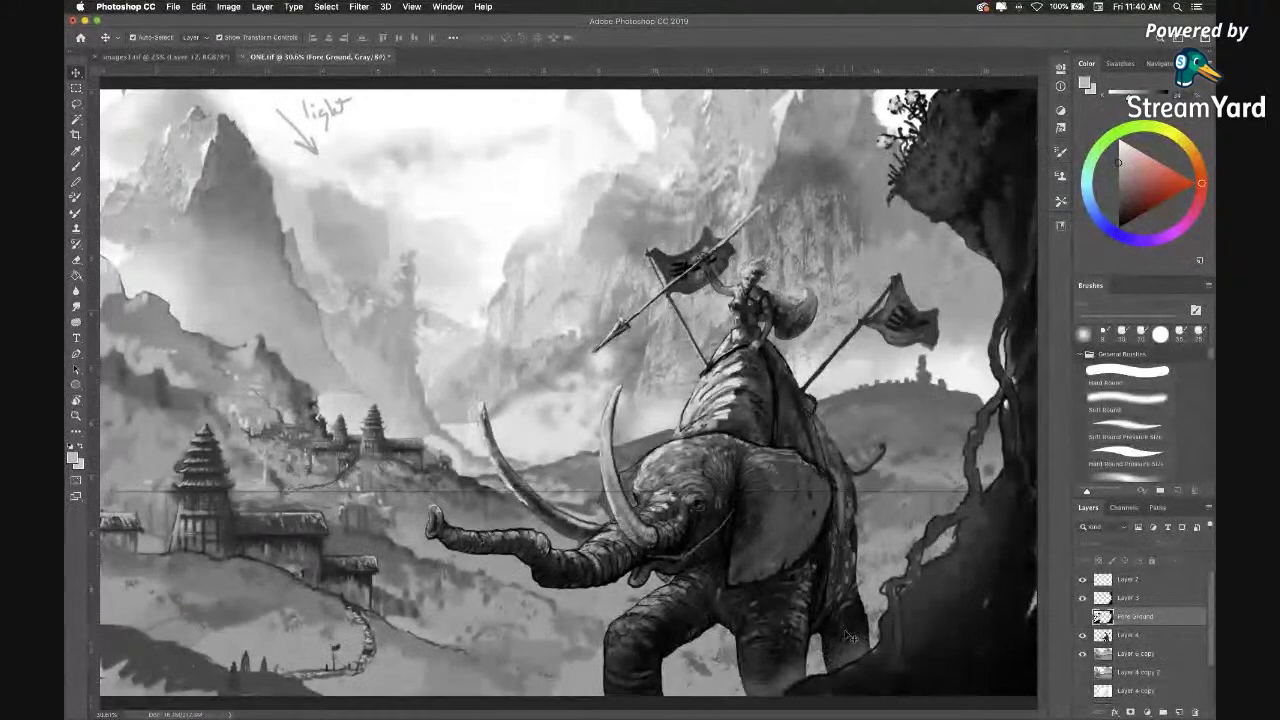
click(1082, 617)
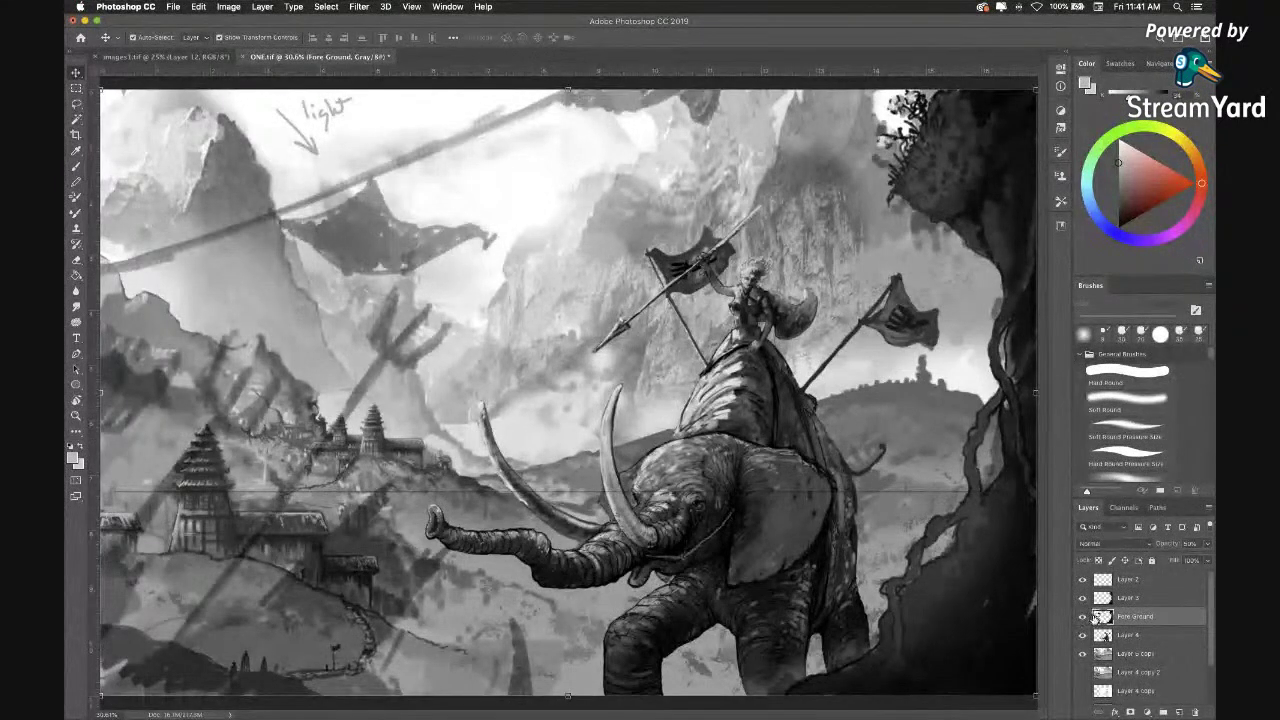
click(1082, 617)
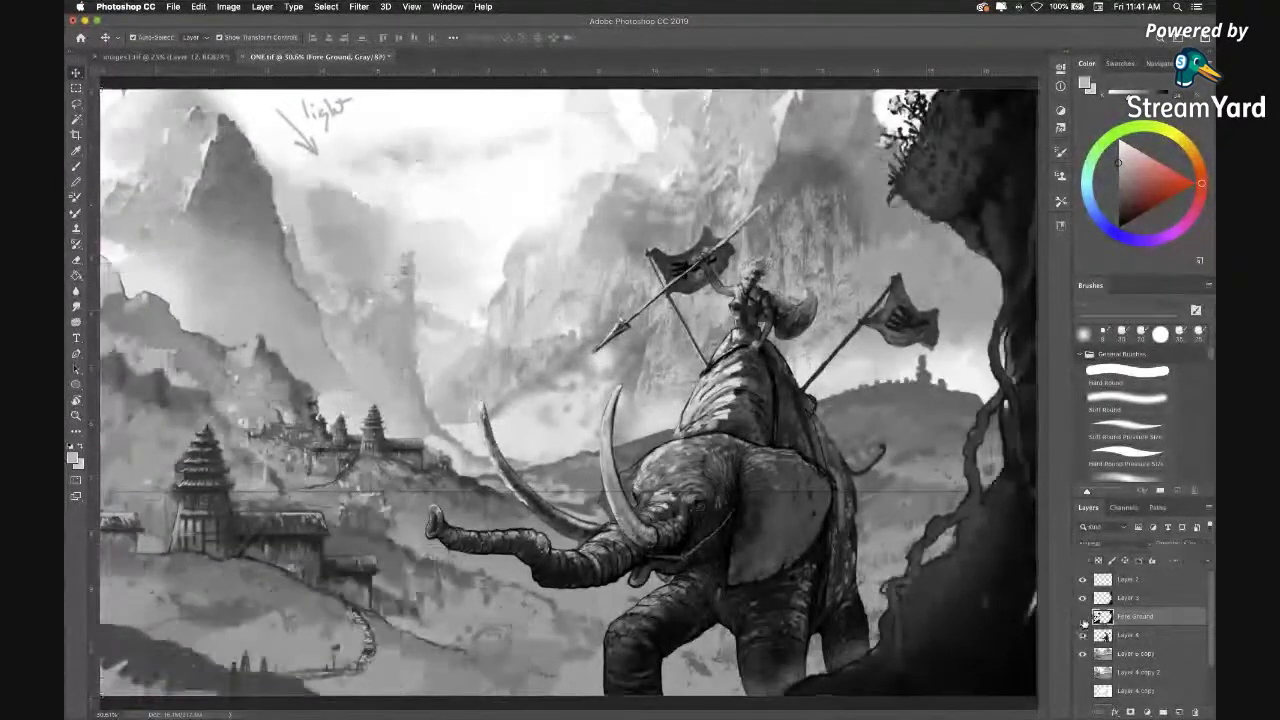
Make Layer 3 active and set up the Kyle's Drawing Box brush with black as the foreground colour.
click(1130, 597)
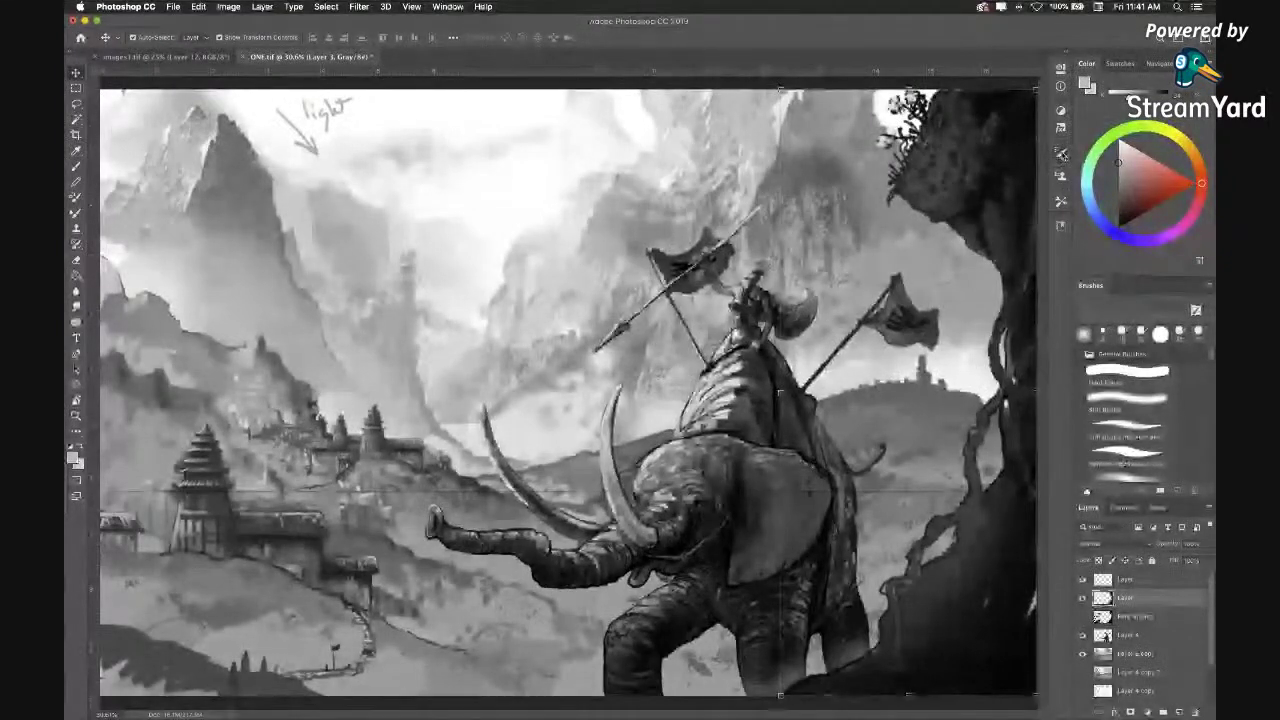
click(1060, 151)
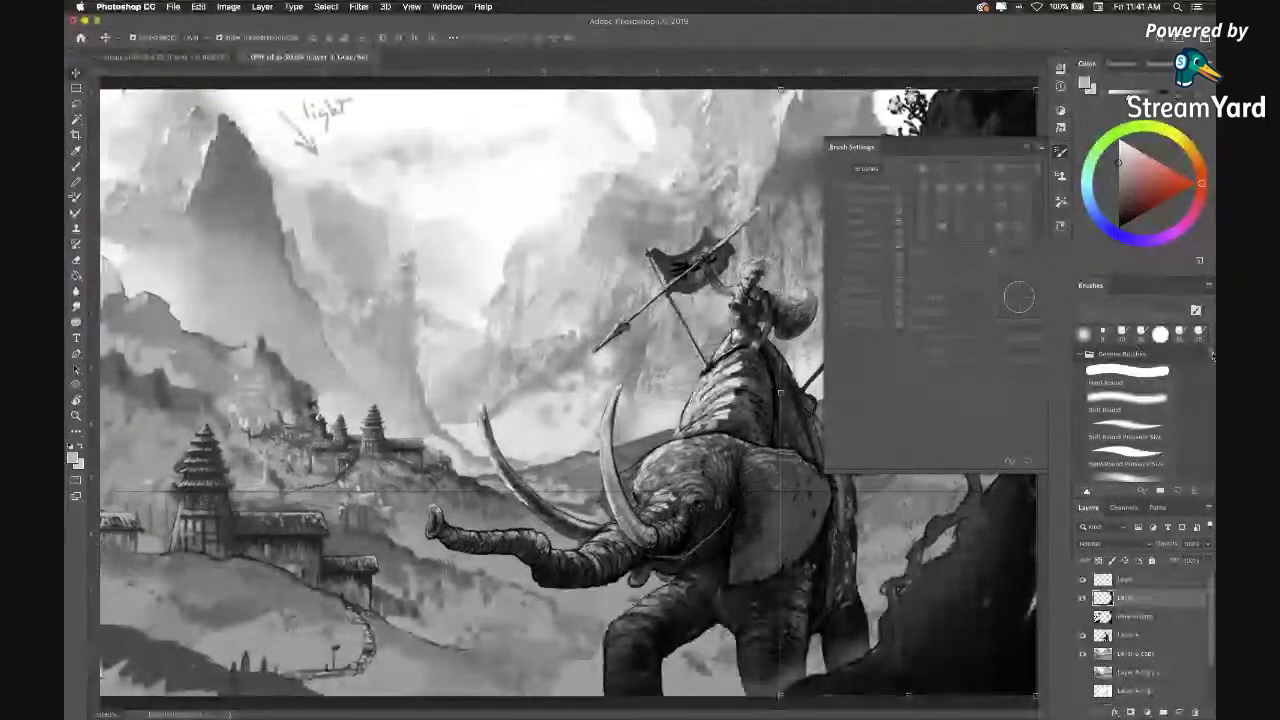
scroll(1212, 360, down, 3)
scroll(1212, 360, down, 2)
click(1130, 440)
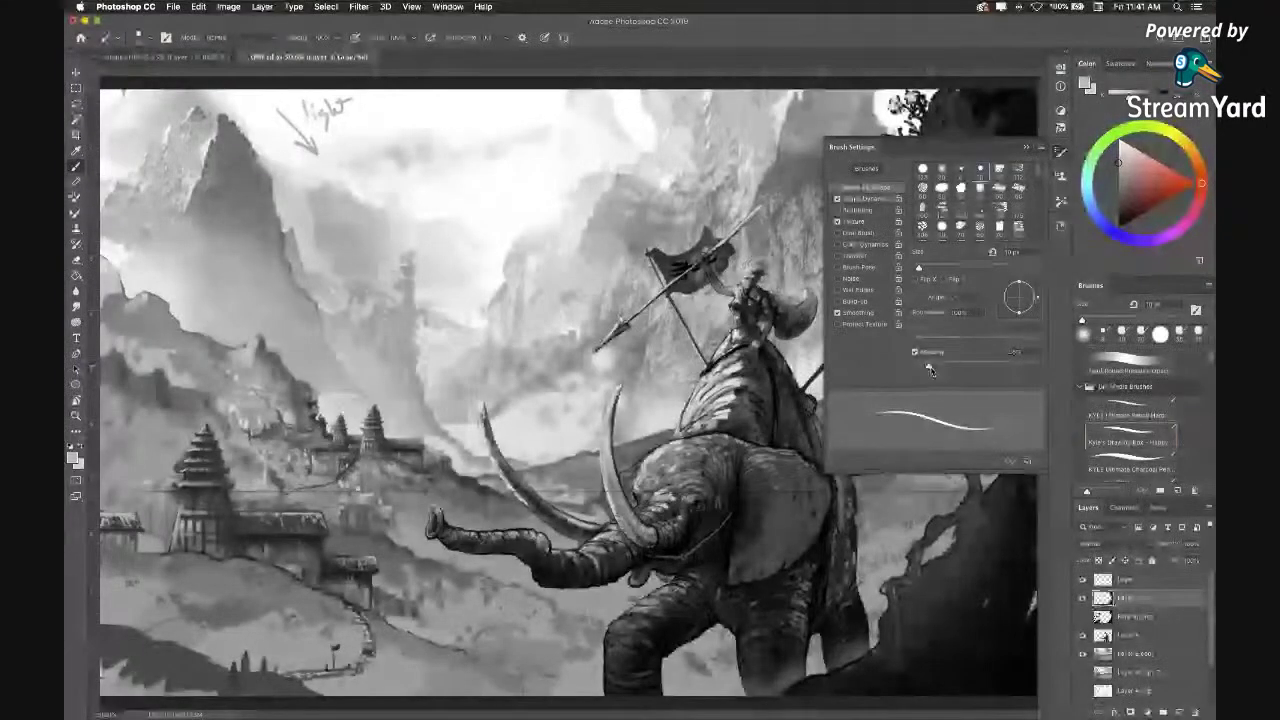
key(d)
click(1061, 151)
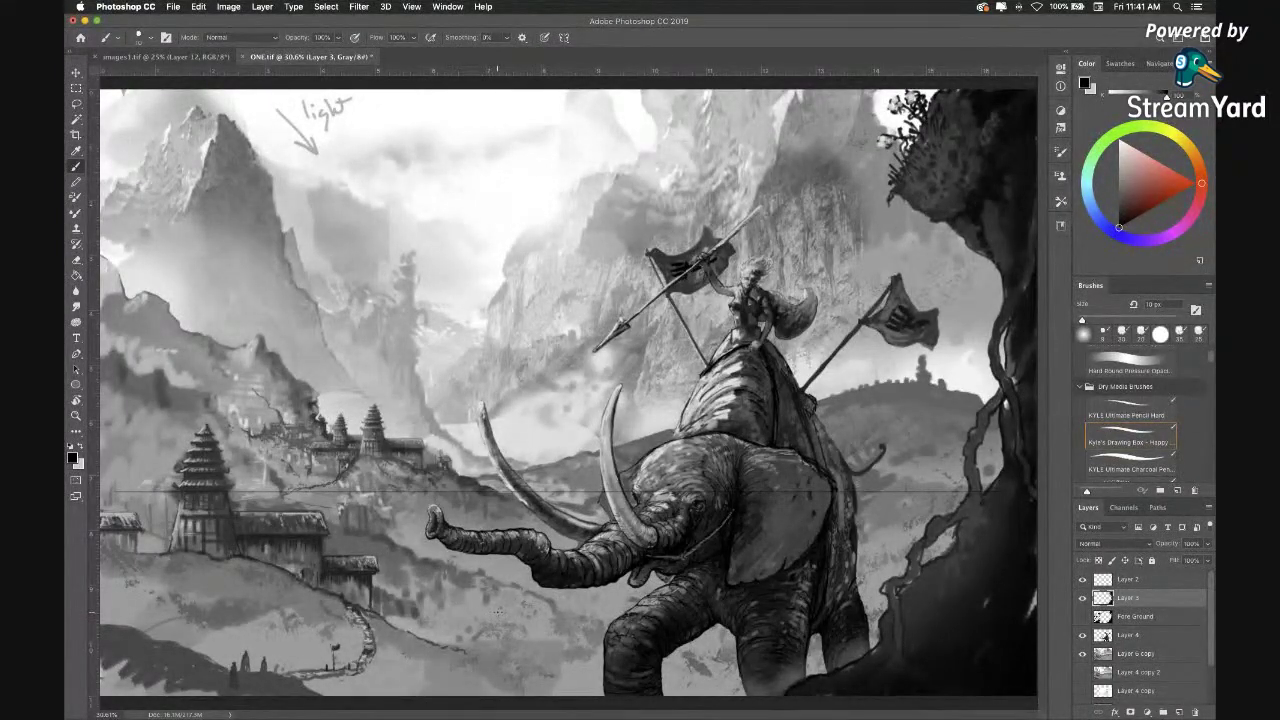
Sketch a tilted oval beside the village path on Layer 3, lasso it and shift it up toward the elephant's trunk.
key(super+minus)
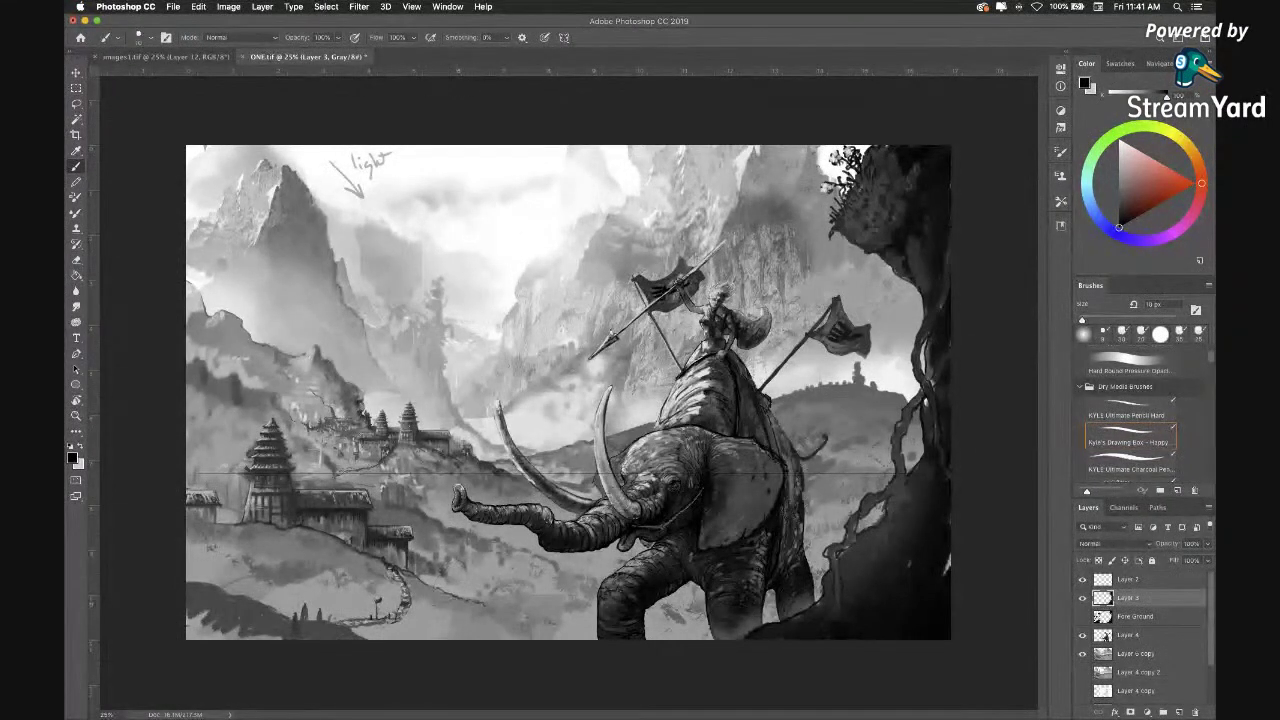
mouse_move(462, 609)
mouse_down()
mouse_move(447, 560)
mouse_move(464, 604)
mouse_move(425, 608)
mouse_move(466, 554)
mouse_move(430, 608)
mouse_up()
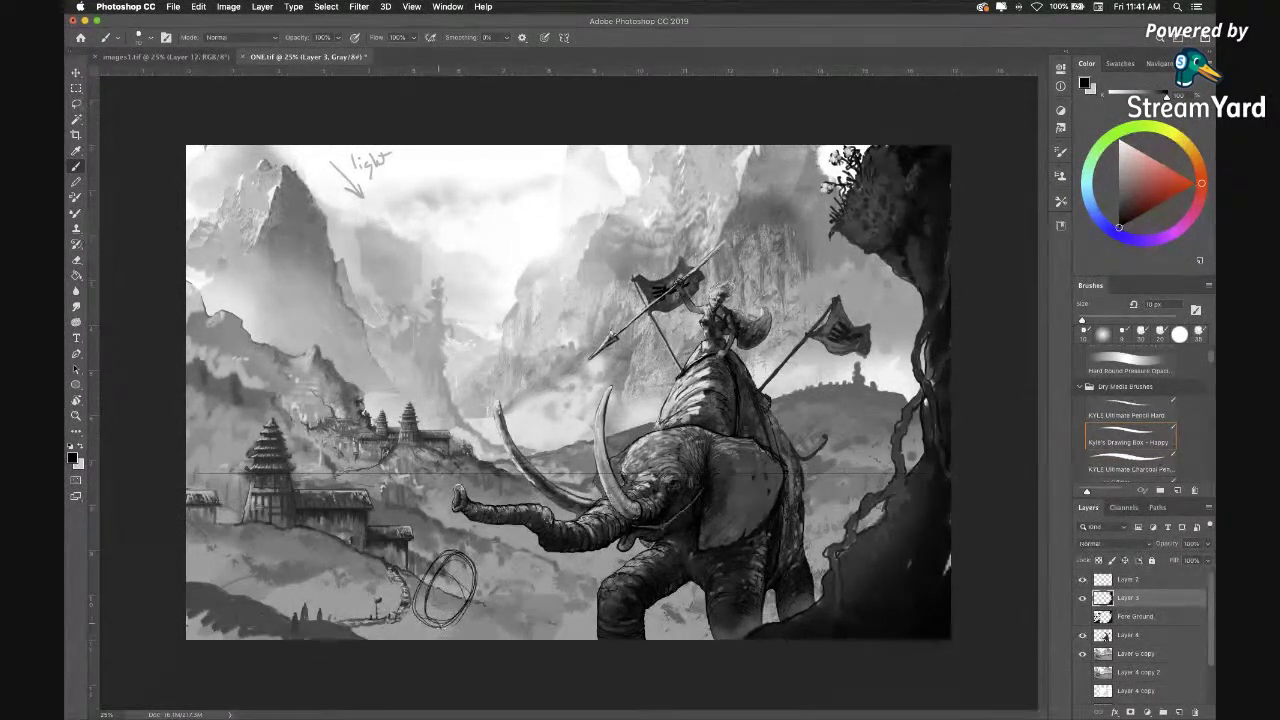
click(76, 103)
mouse_move(478, 545)
mouse_down()
mouse_move(396, 626)
mouse_move(457, 646)
mouse_move(497, 601)
mouse_move(495, 555)
mouse_up()
click(77, 73)
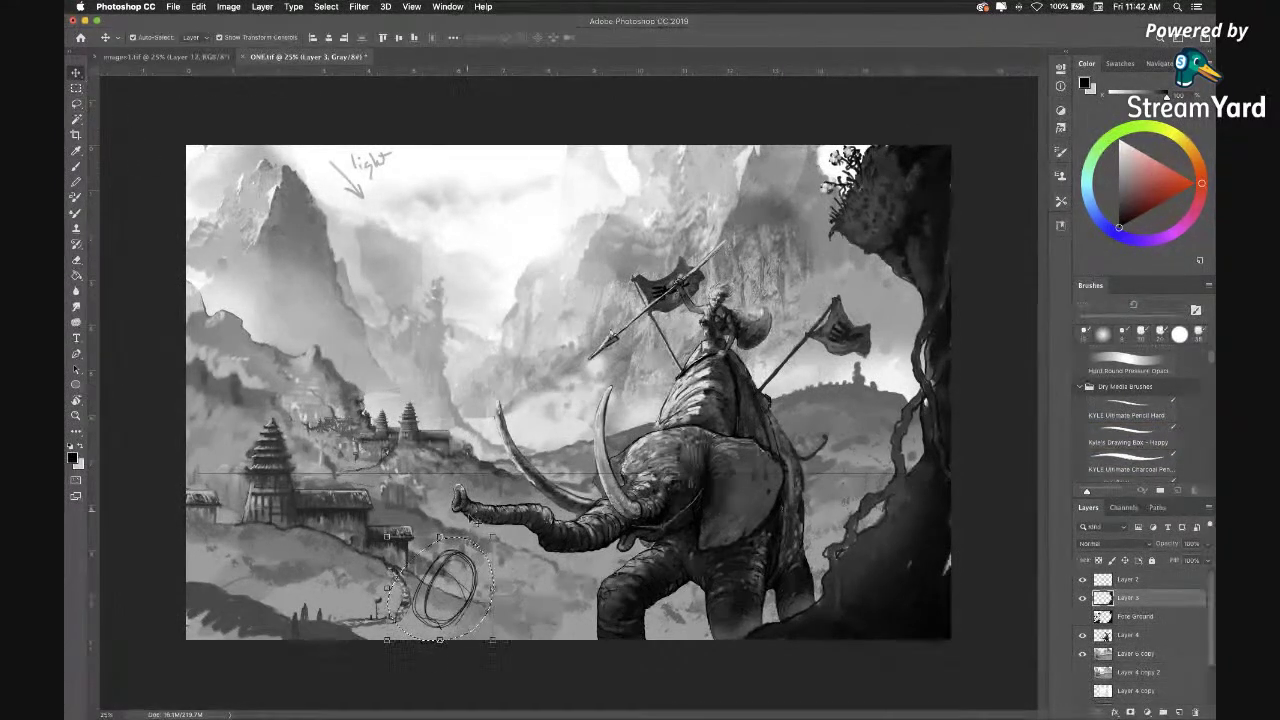
mouse_move(484, 540)
mouse_down()
mouse_move(452, 498)
mouse_move(515, 528)
mouse_move(537, 518)
mouse_up()
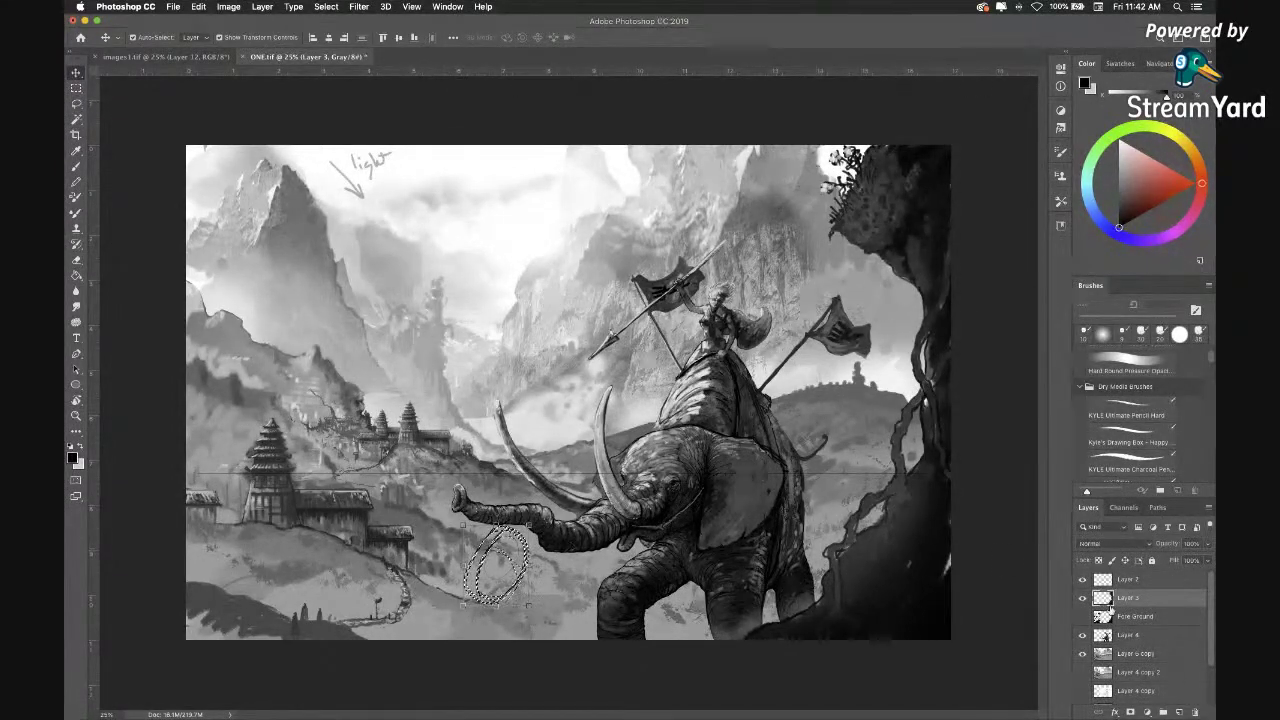
Hide the elephant on Layer 4, move the lassoed oval slightly higher, and clear the selection.
click(1082, 635)
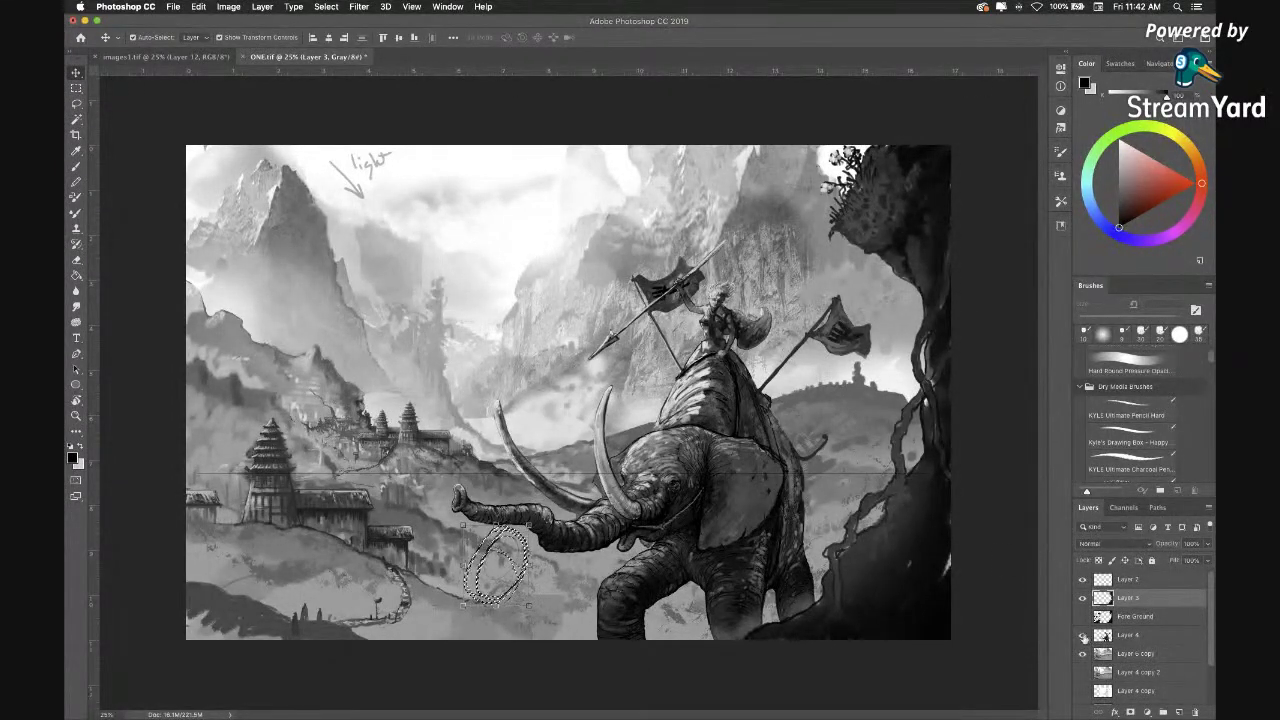
drag(521, 580, 526, 540)
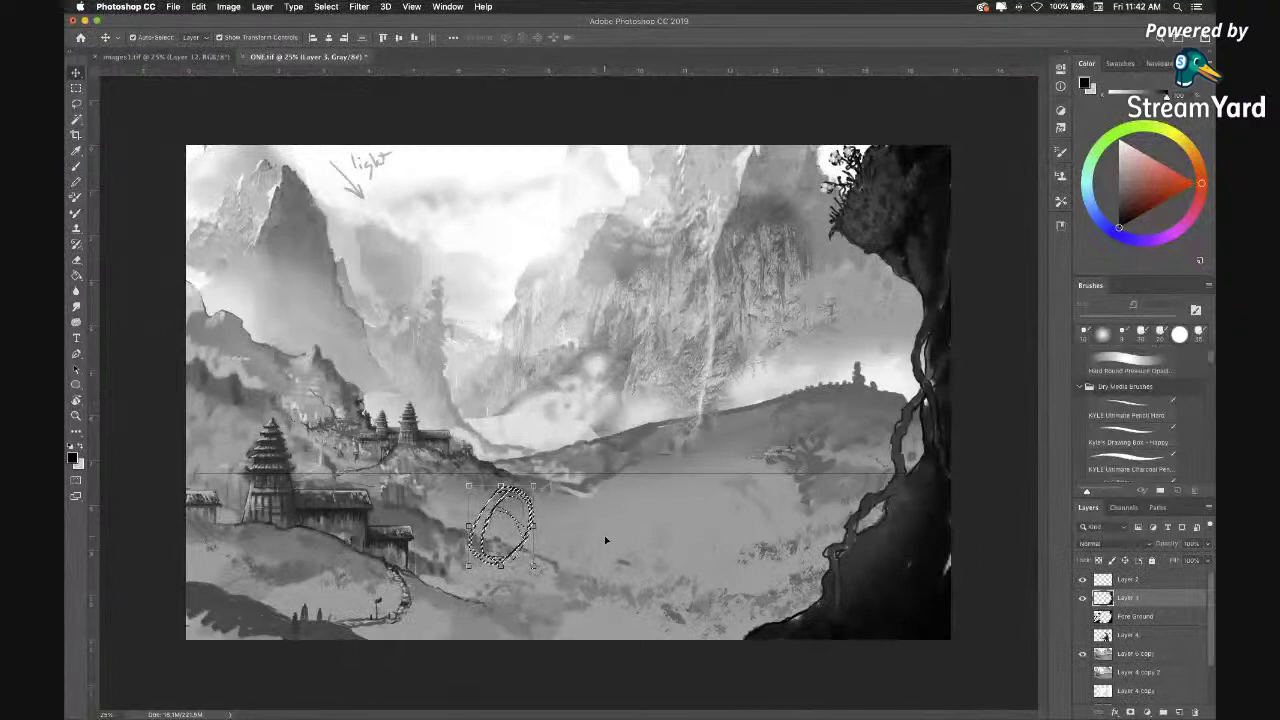
click(76, 88)
click(154, 107)
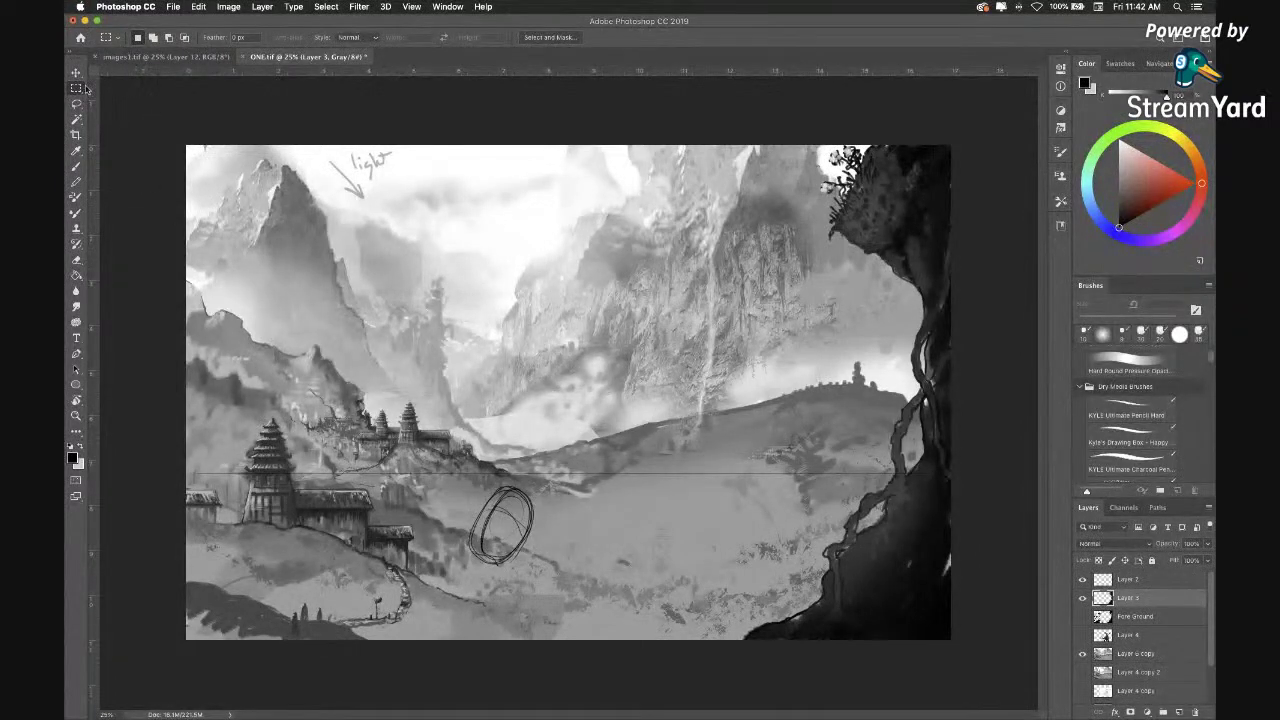
Sketch curved body lines below the oval and an elongated head shape reaching down toward the village path.
key(b)
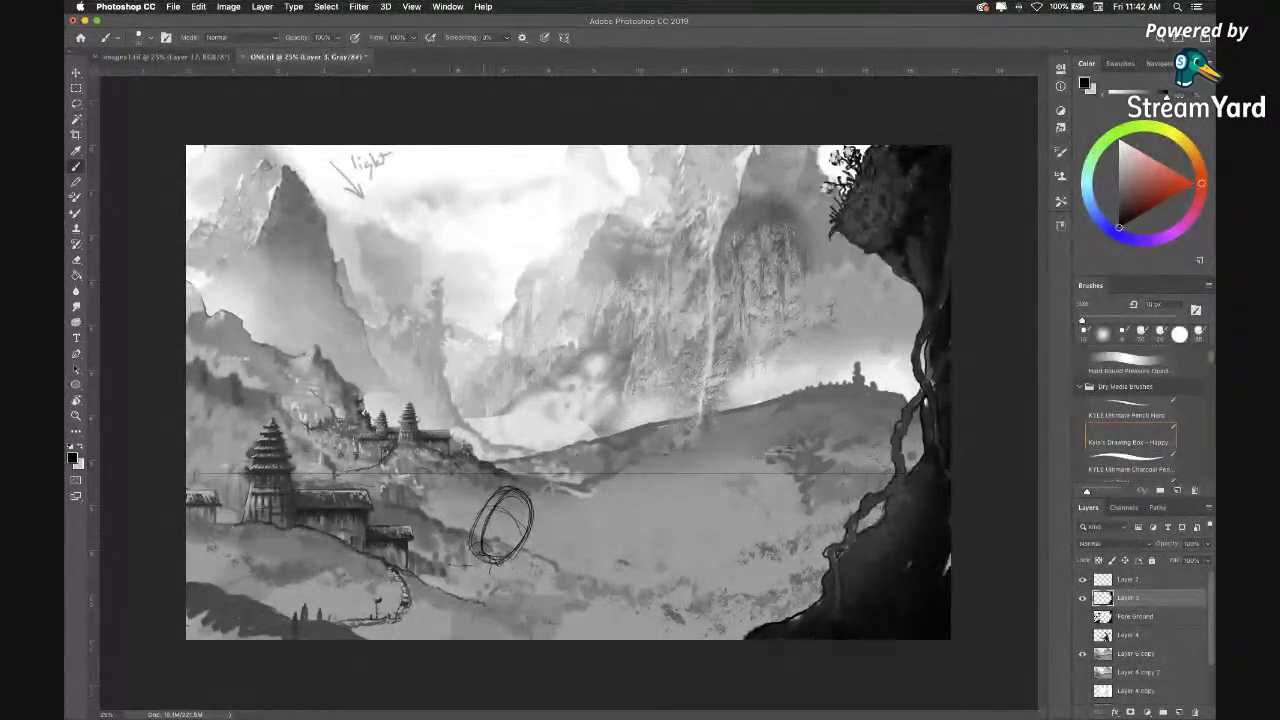
drag(512, 592, 525, 607)
drag(418, 572, 396, 600)
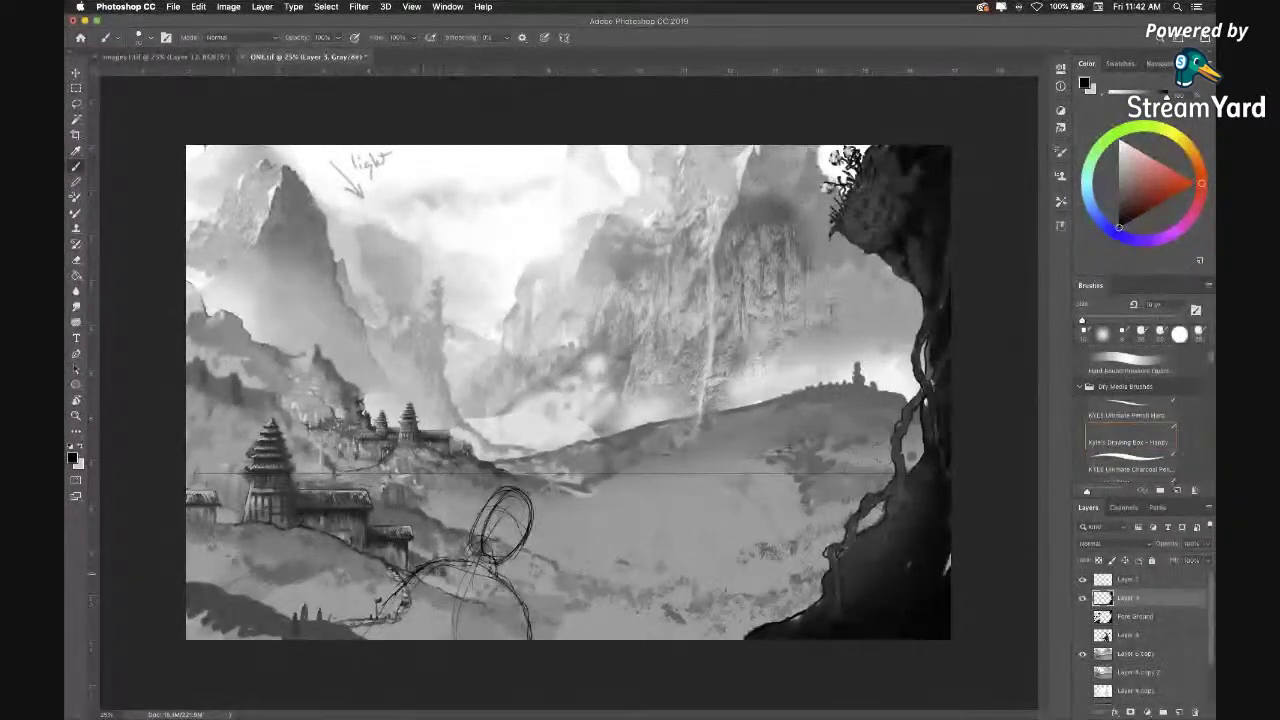
drag(384, 586, 356, 606)
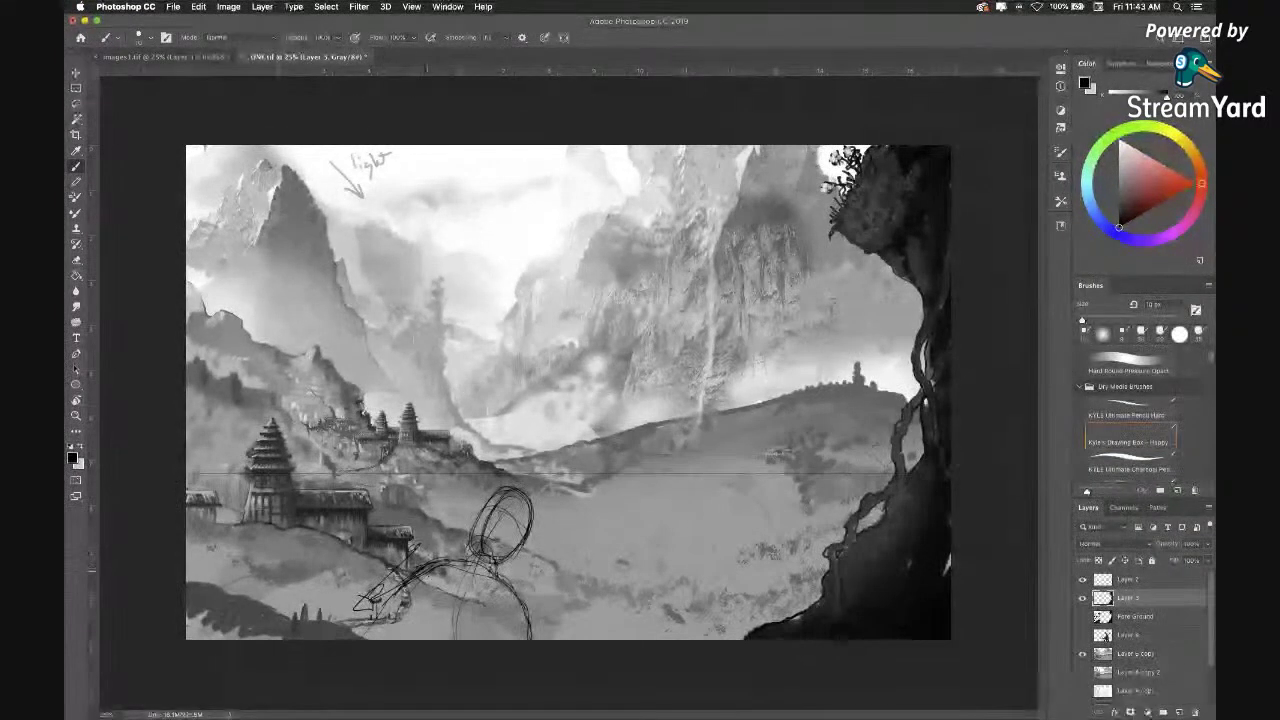
drag(383, 570, 338, 609)
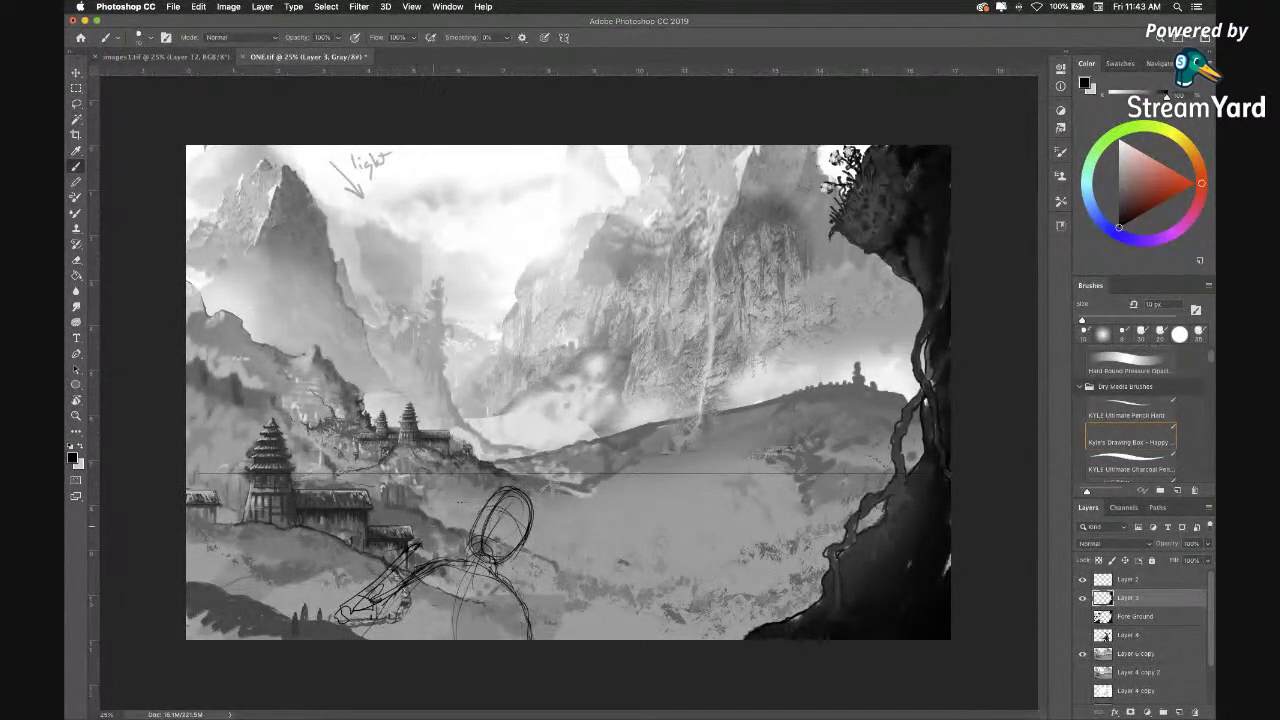
Toggle the visibility of Layer 4 to compare the new figure sketch with the elephant, leaving the layer hidden.
click(1082, 636)
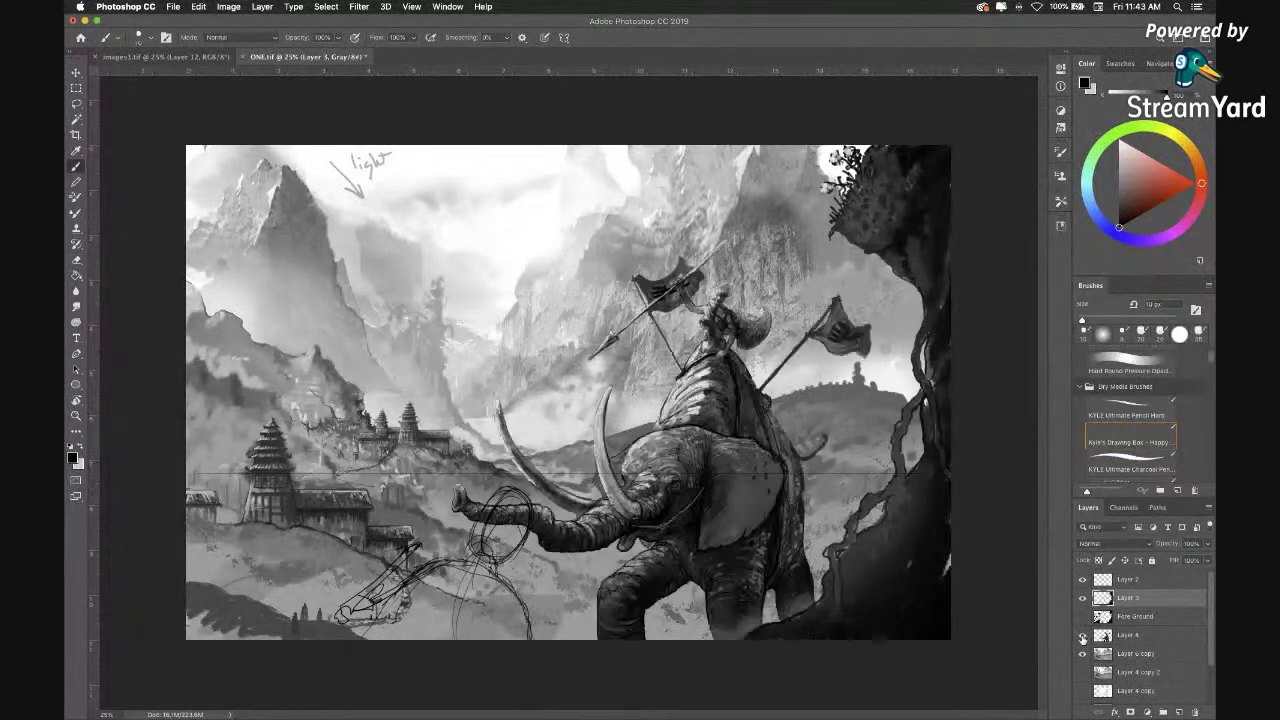
click(1083, 636)
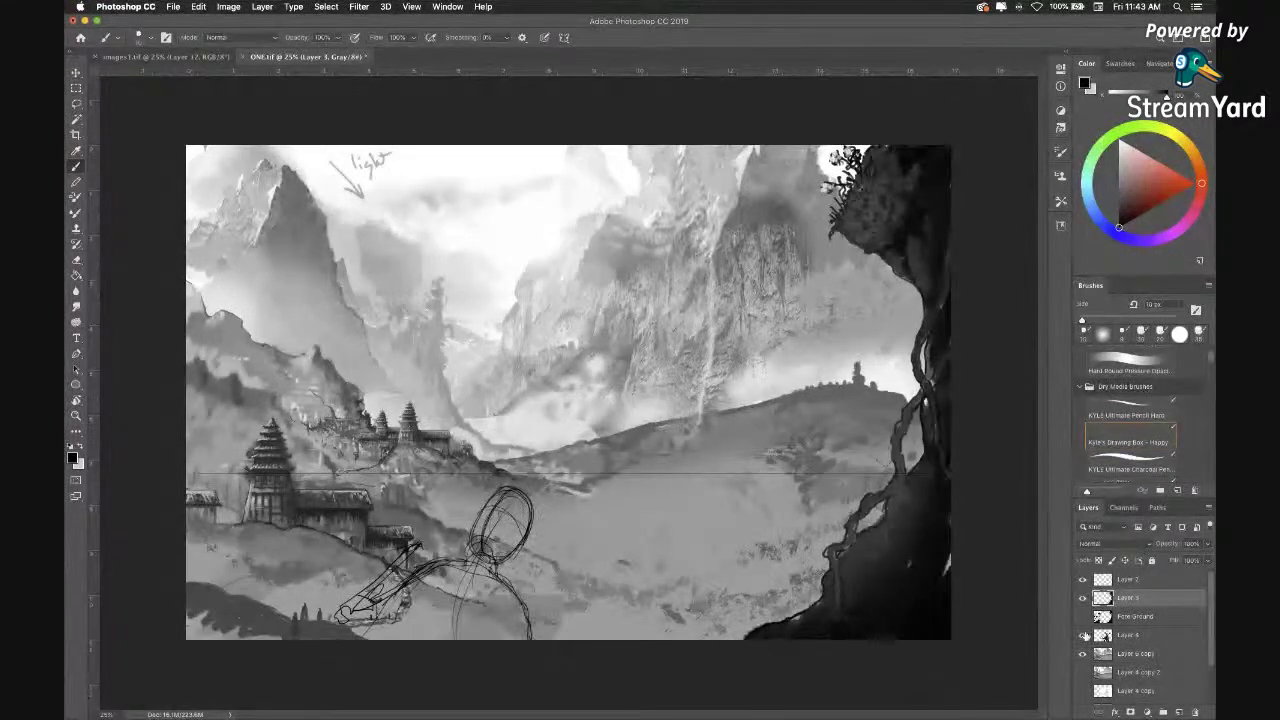
click(1083, 637)
click(1083, 637)
Draw a long diagonal spear-like line across the oval and reinforce the figure's body lines beneath it.
drag(408, 545, 555, 484)
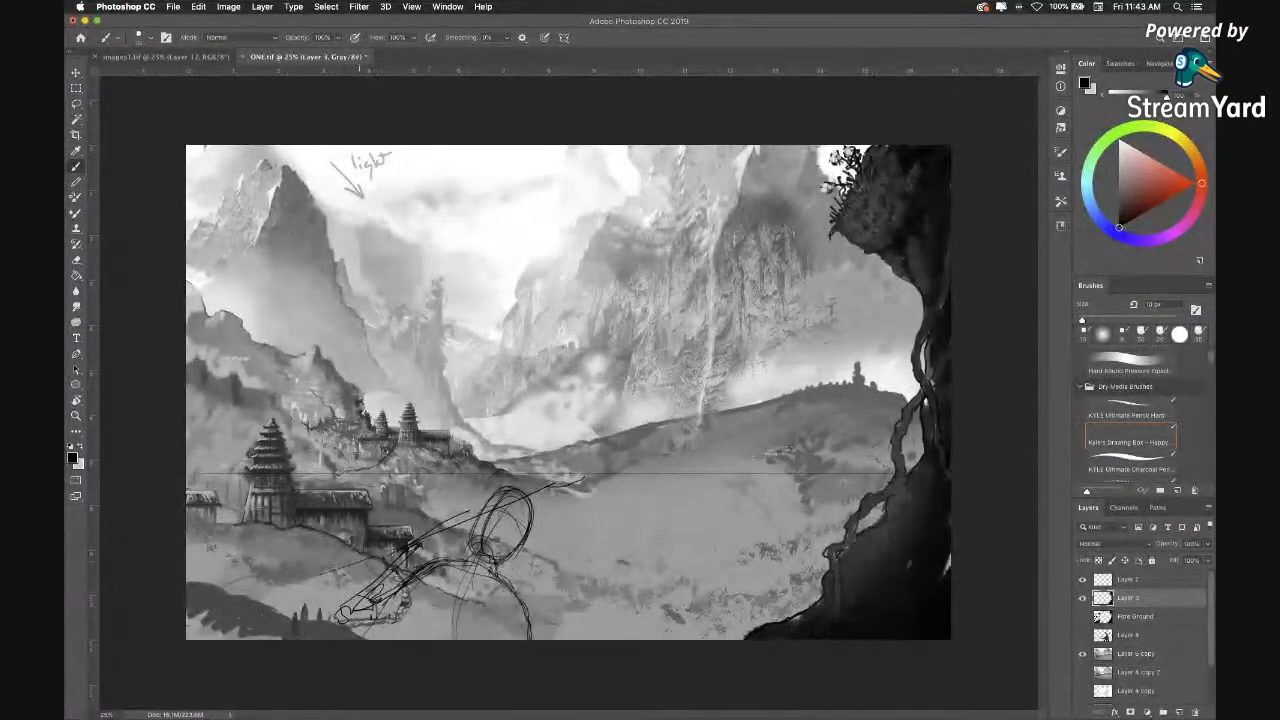
drag(522, 506, 588, 476)
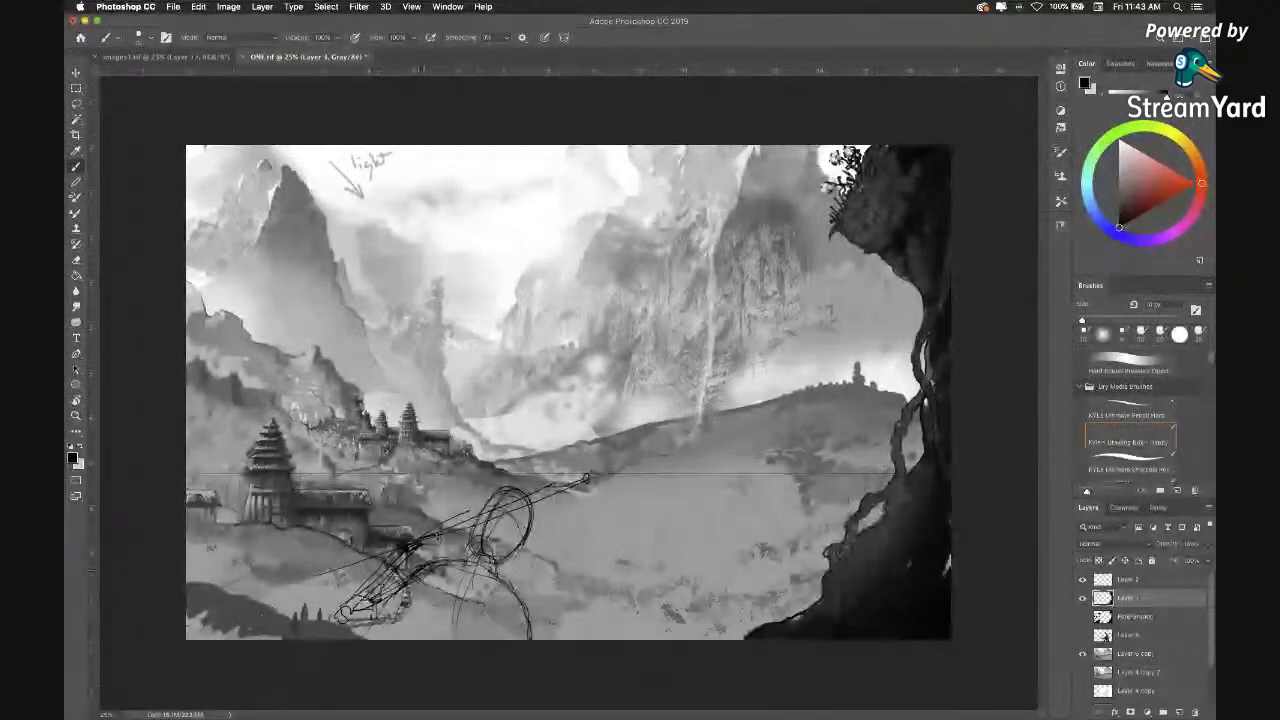
drag(475, 548, 527, 638)
drag(470, 586, 440, 606)
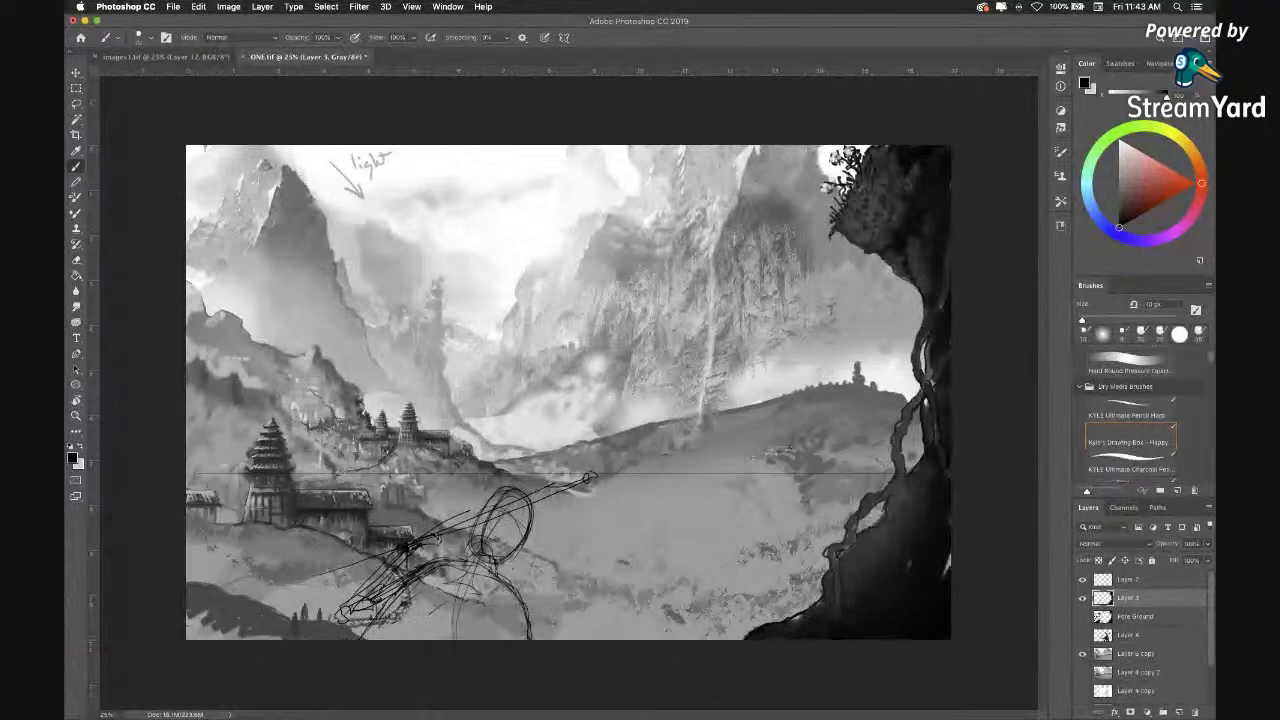
drag(366, 563, 288, 586)
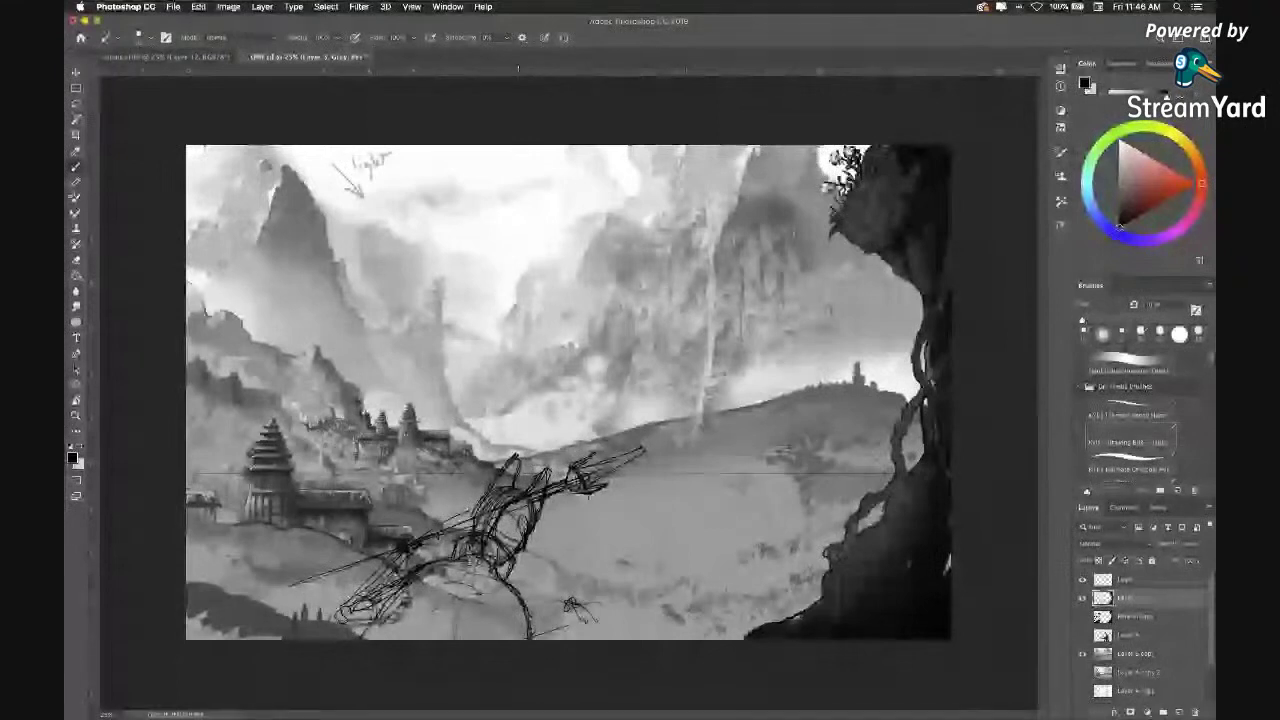
Sketch the angular form with trailing strokes beside the figure's lower body and check it against the elephant on Layer 4.
mouse_move(566, 627)
mouse_down()
mouse_move(599, 627)
mouse_move(587, 606)
mouse_up()
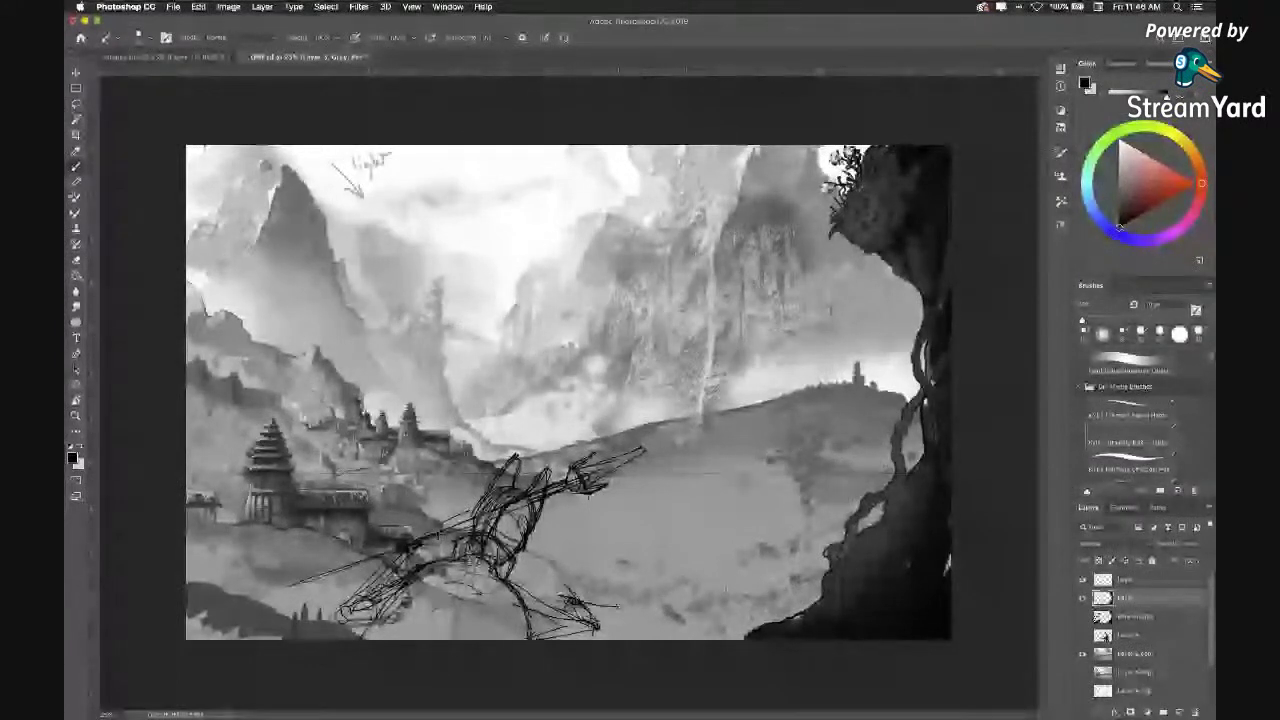
drag(592, 604, 648, 613)
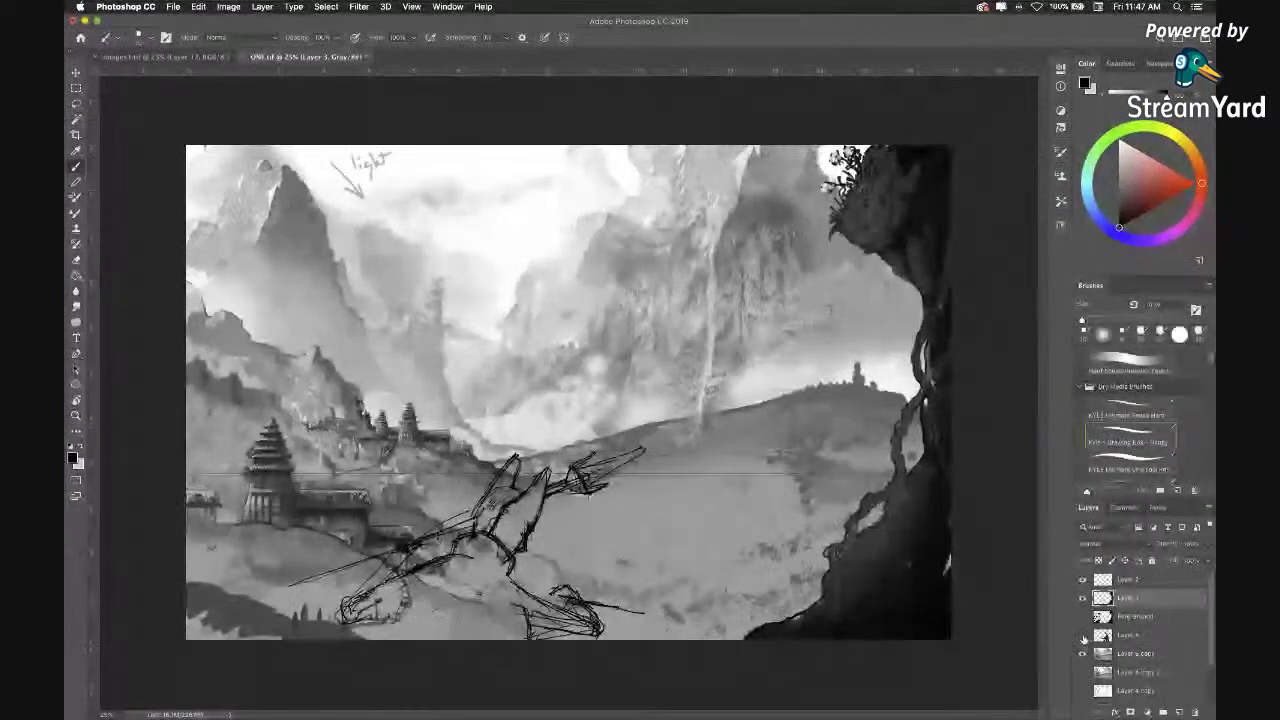
click(1082, 635)
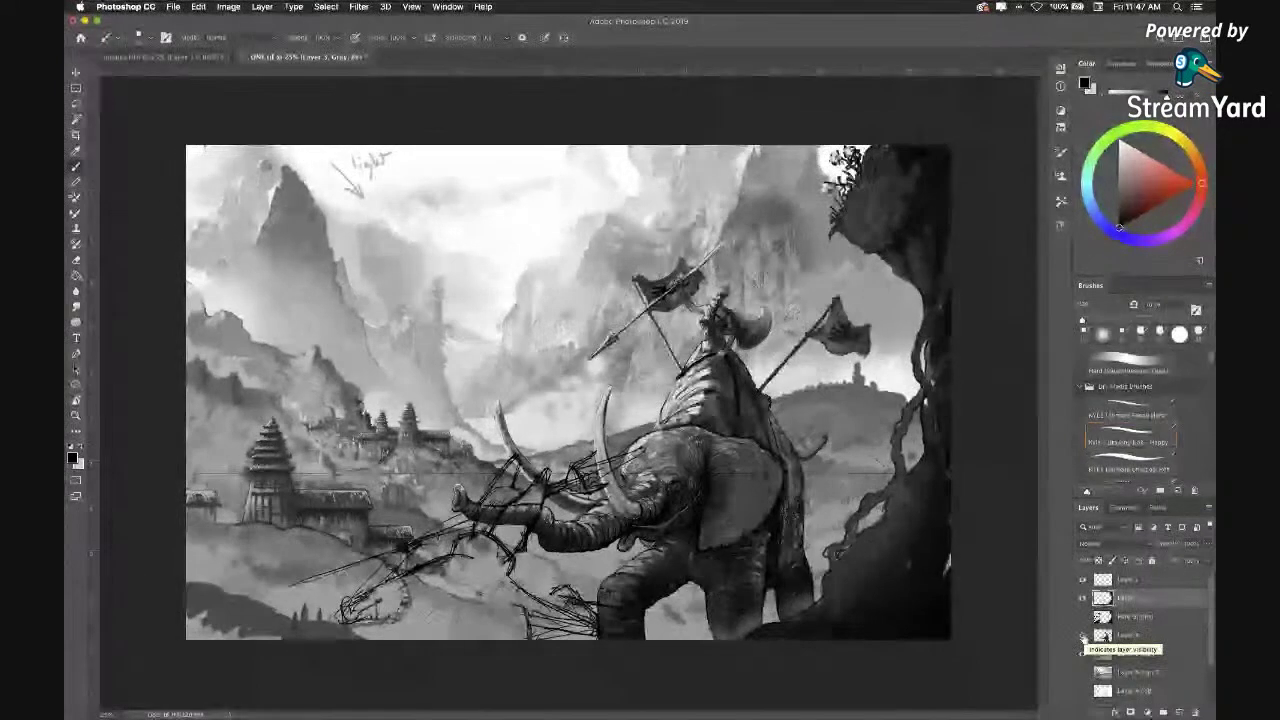
click(1082, 636)
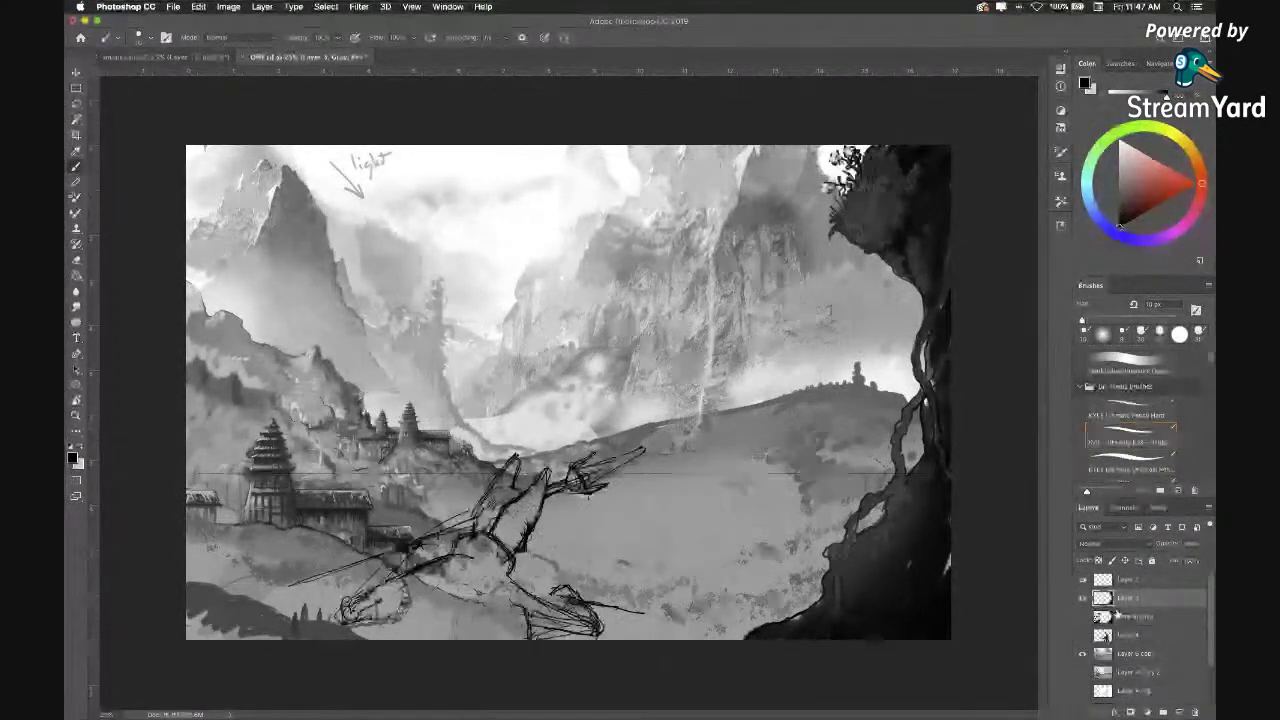
Lasso the whole figure sketch on Layer 3, scale it down slightly toward the village, and deselect it.
click(76, 103)
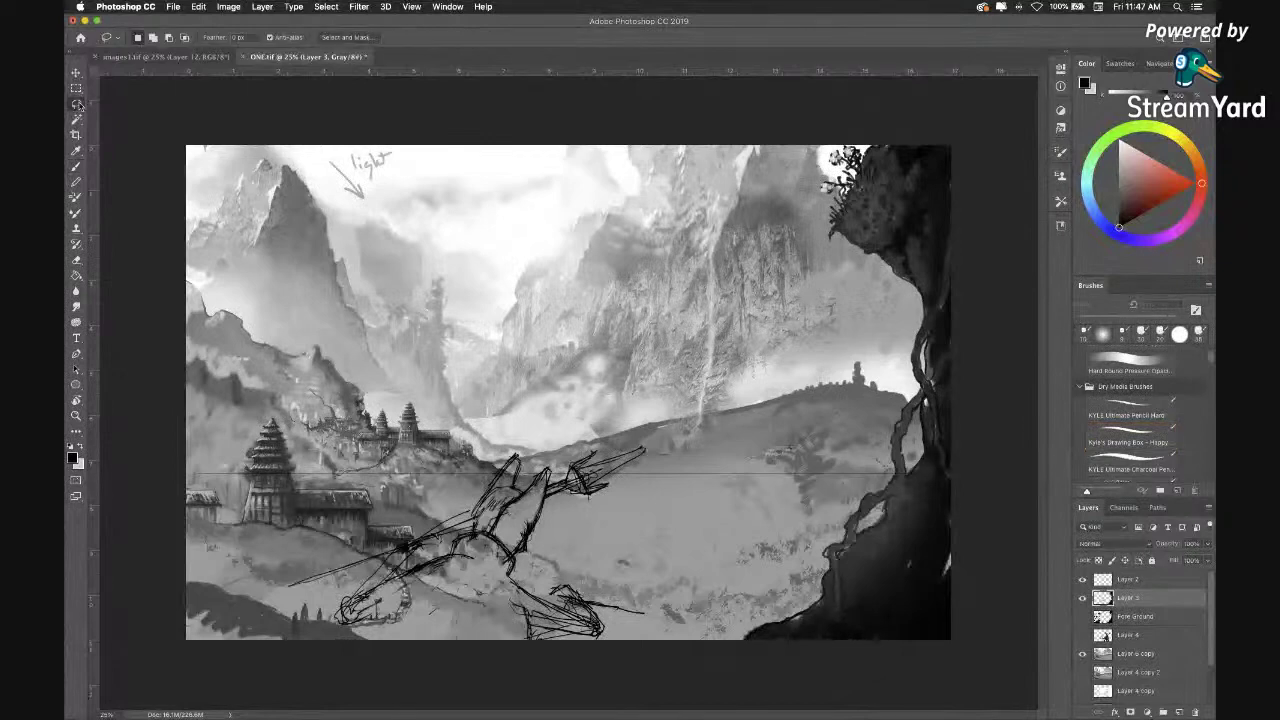
mouse_move(260, 617)
mouse_down()
mouse_move(350, 683)
mouse_move(585, 687)
mouse_move(682, 637)
mouse_move(680, 440)
mouse_up()
click(77, 73)
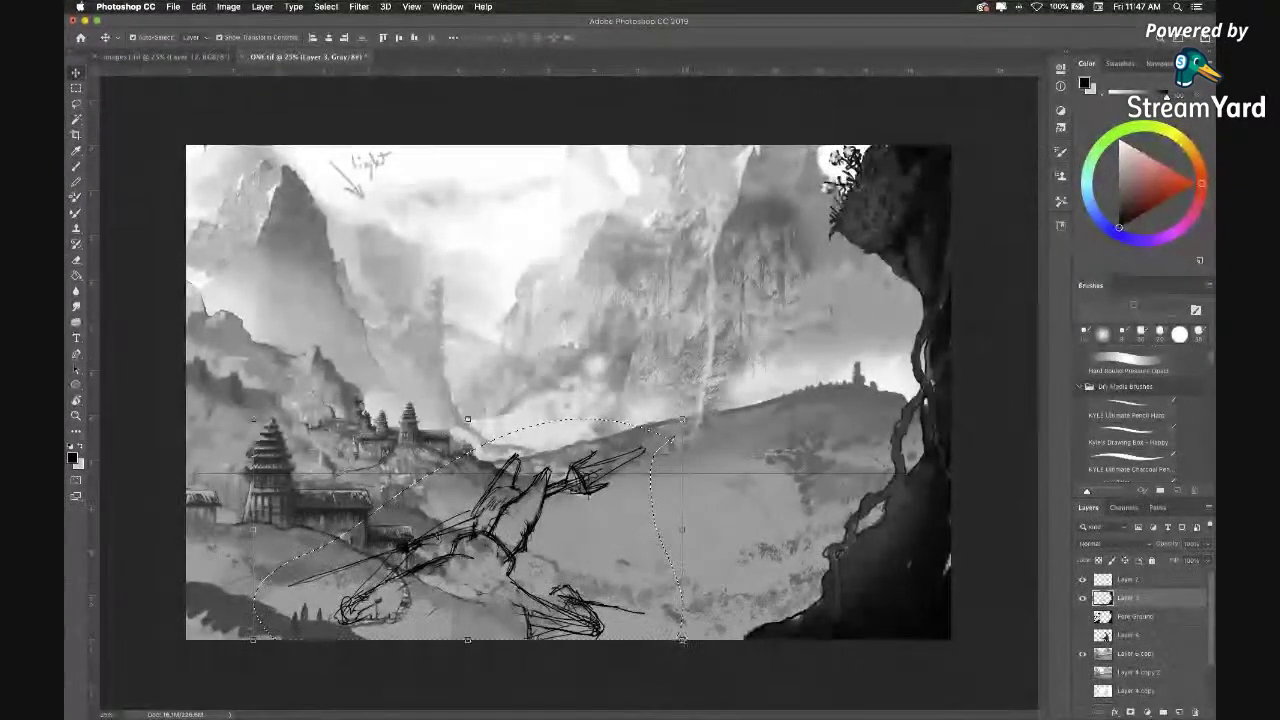
click(681, 637)
drag(681, 637, 592, 597)
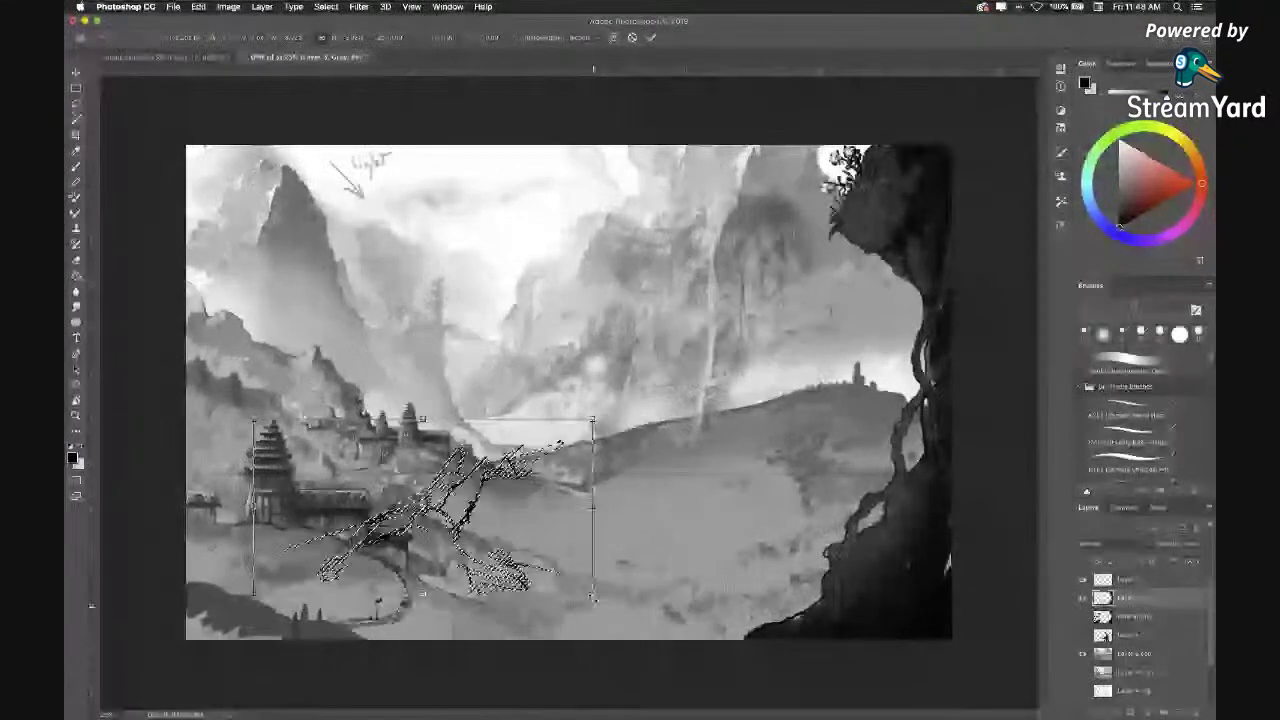
key(Return)
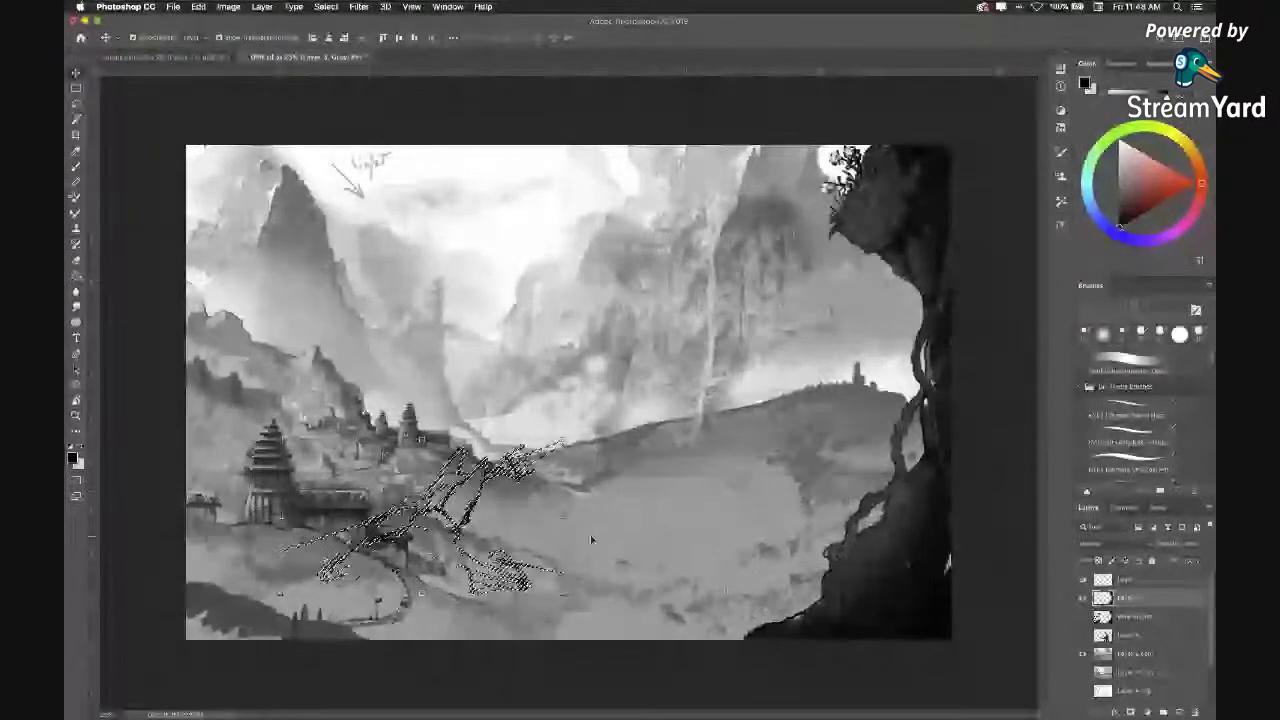
key(ctrl+t)
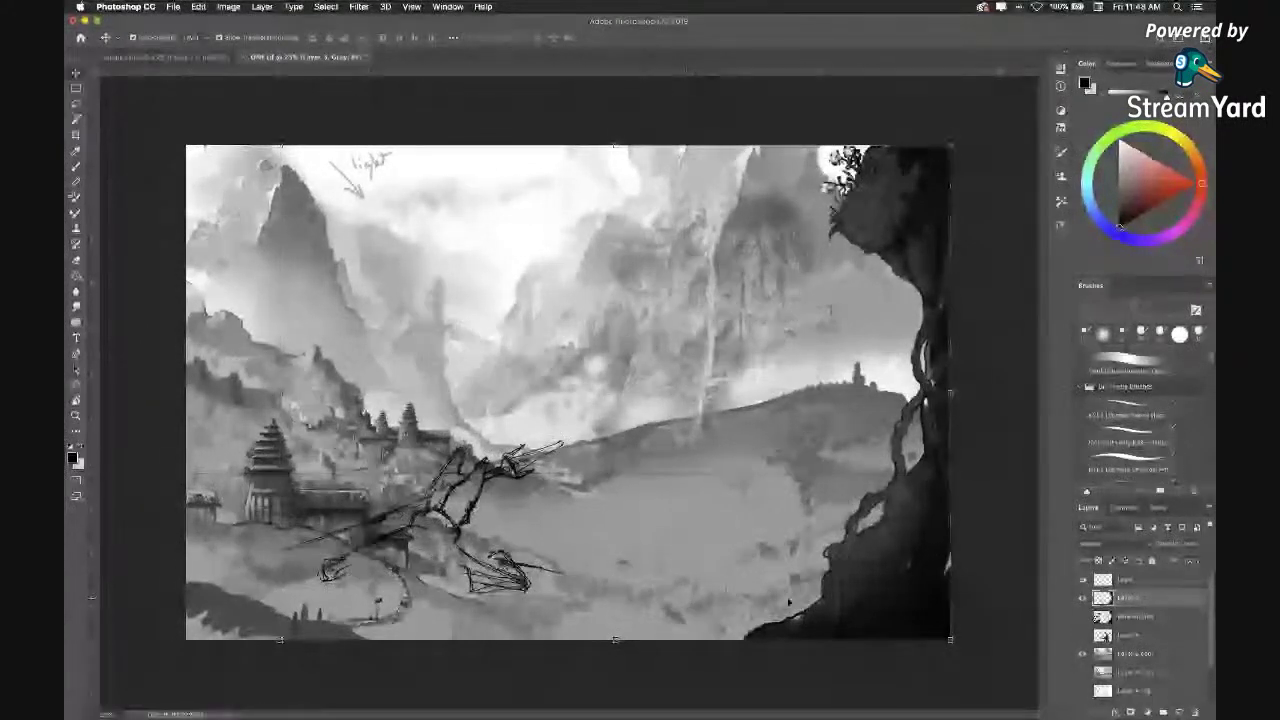
key(Return)
click(78, 89)
key(v)
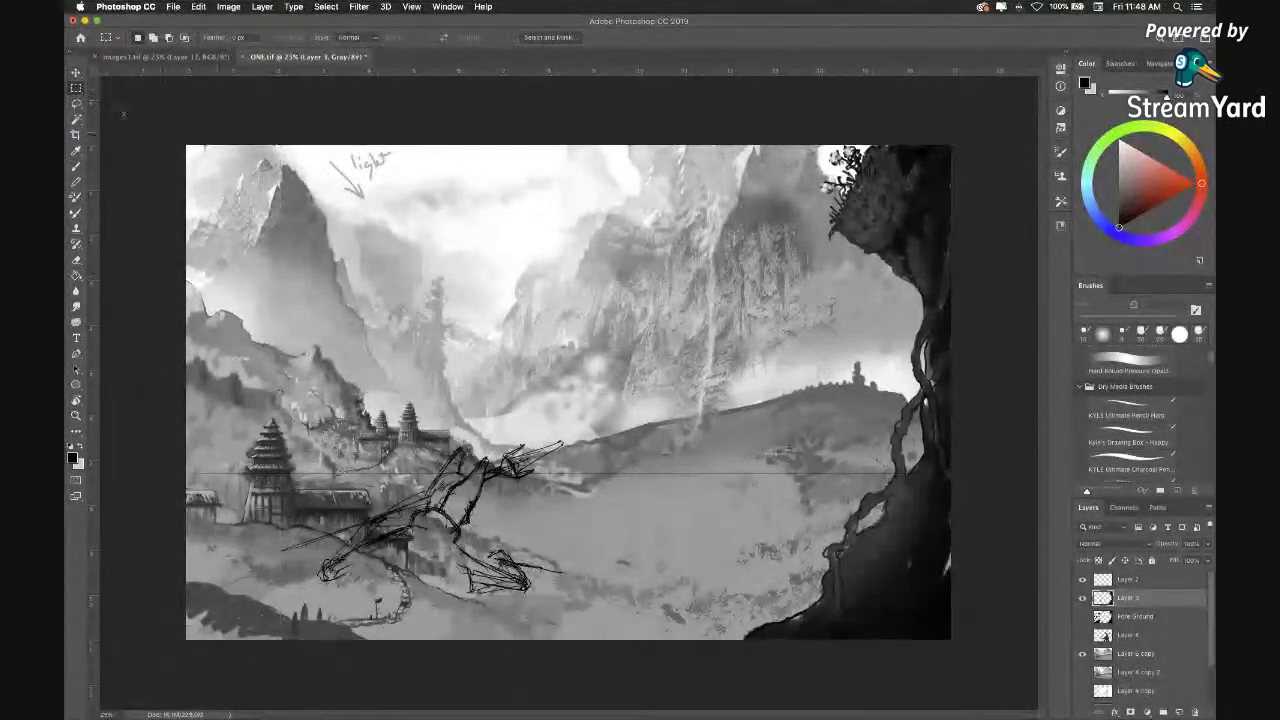
Brush in long curved lower-body lines from the waist over the village path, and check them against the elephant on Layer 4.
key(b)
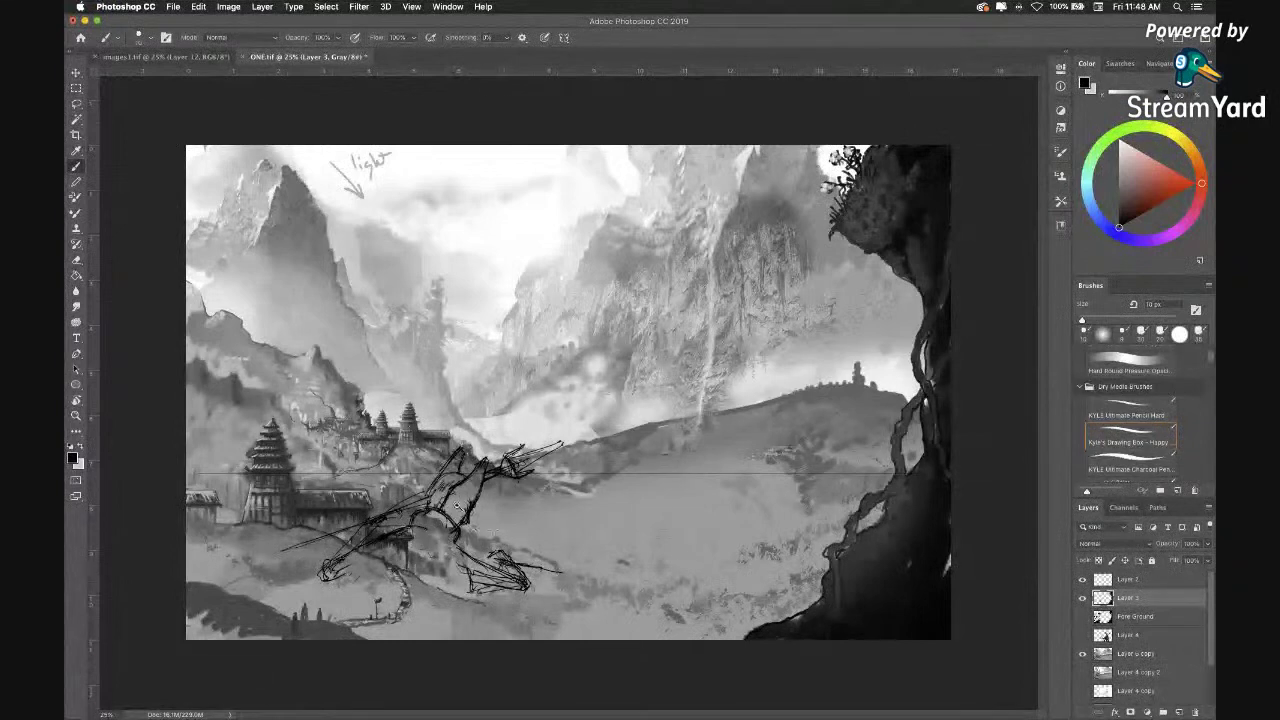
scroll(458, 508, up, 1)
scroll(619, 477, down, 1)
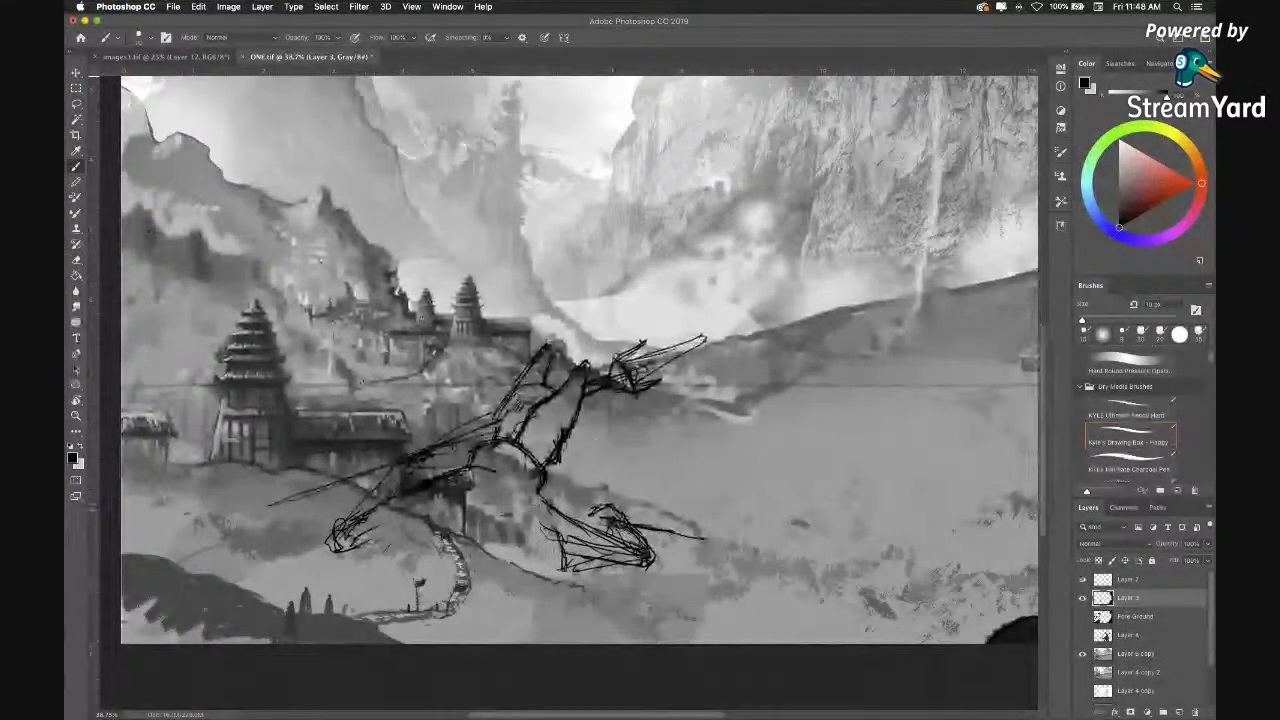
drag(555, 545, 483, 642)
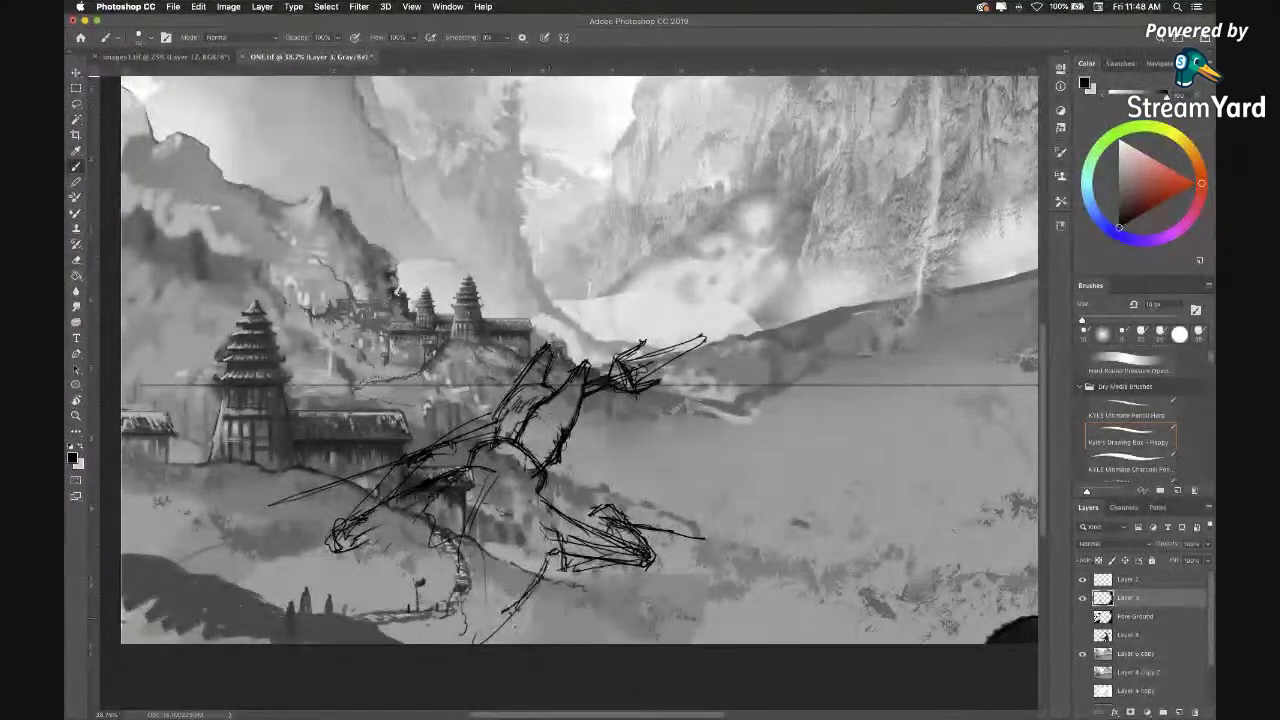
mouse_move(432, 497)
mouse_down()
mouse_move(396, 578)
mouse_move(395, 638)
mouse_up()
drag(425, 515, 388, 642)
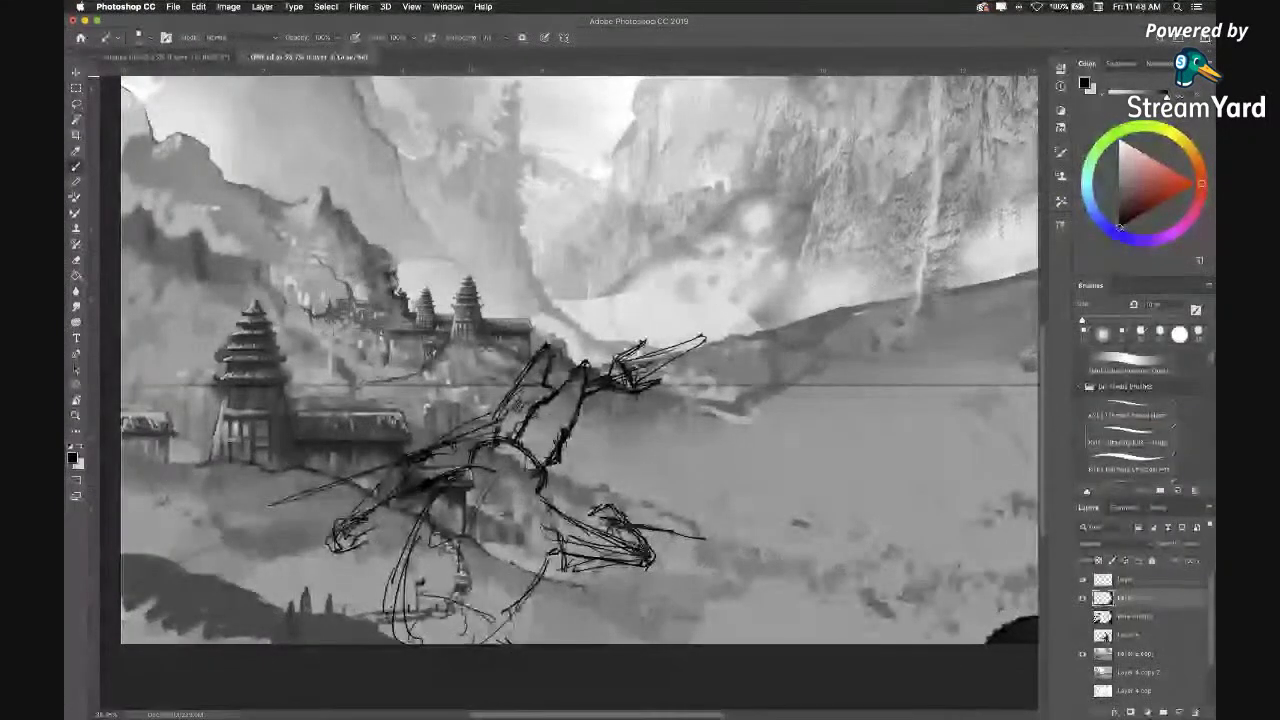
drag(398, 586, 480, 616)
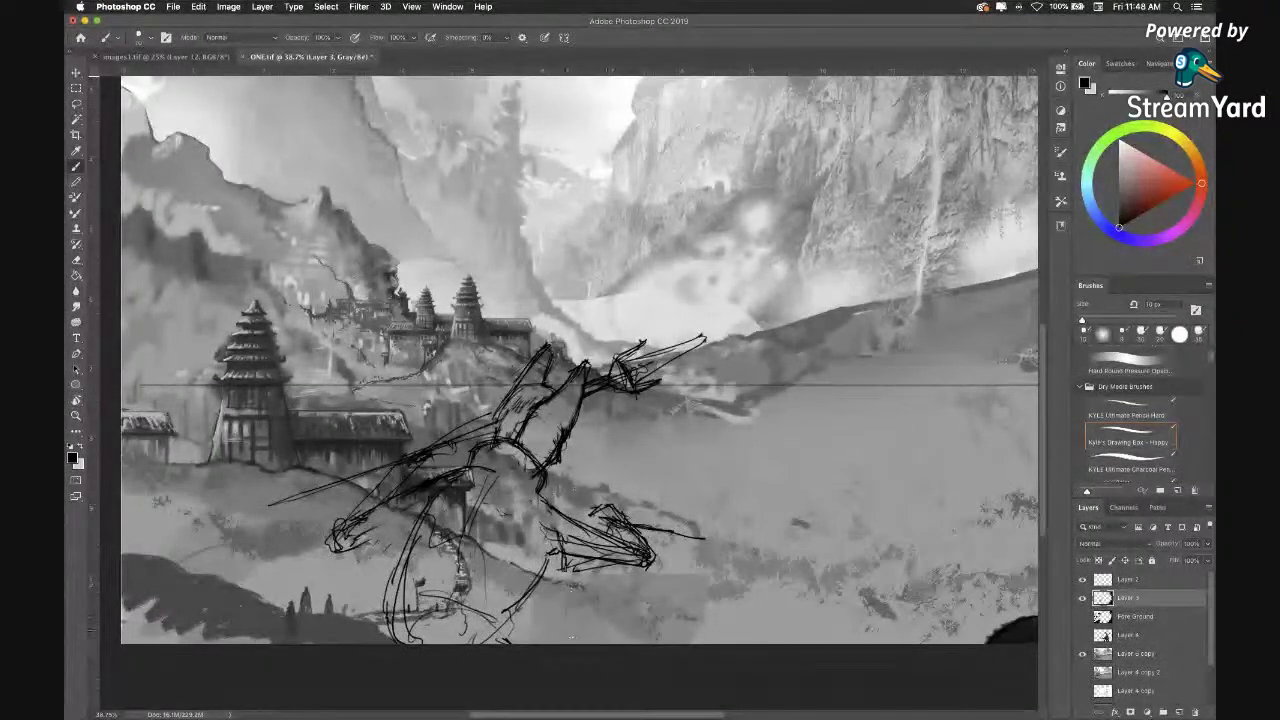
click(1082, 635)
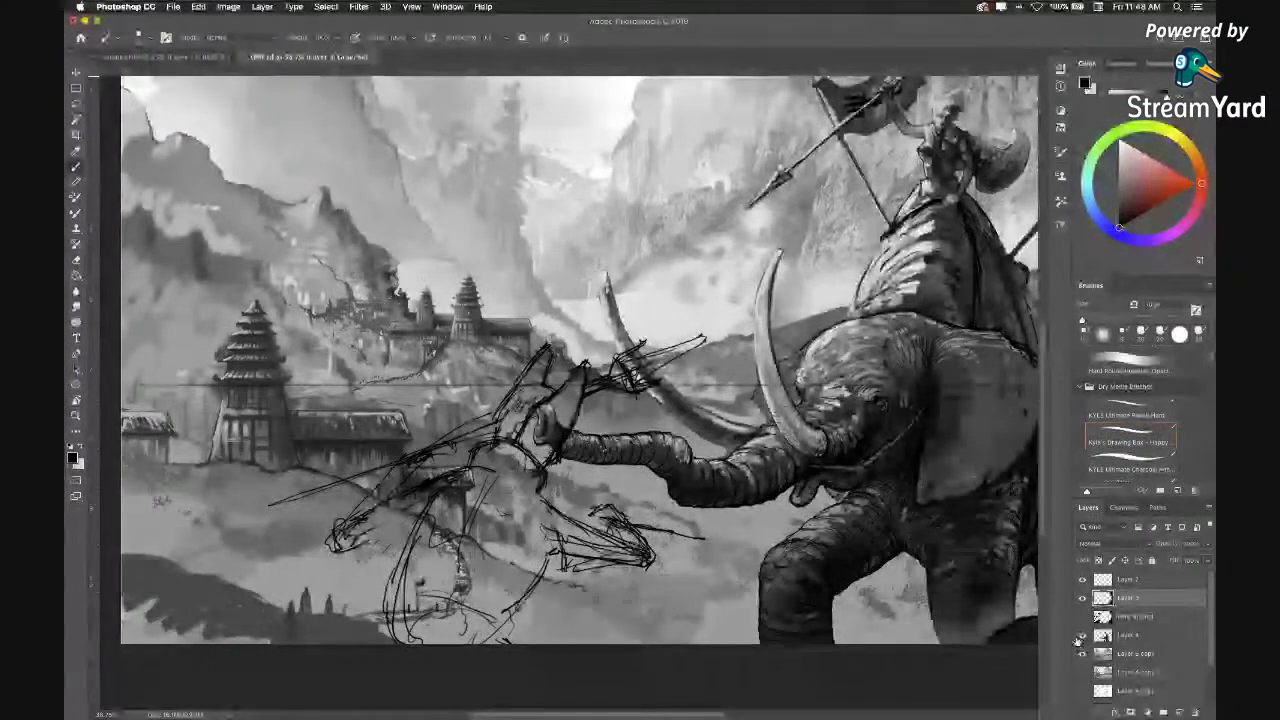
click(1082, 635)
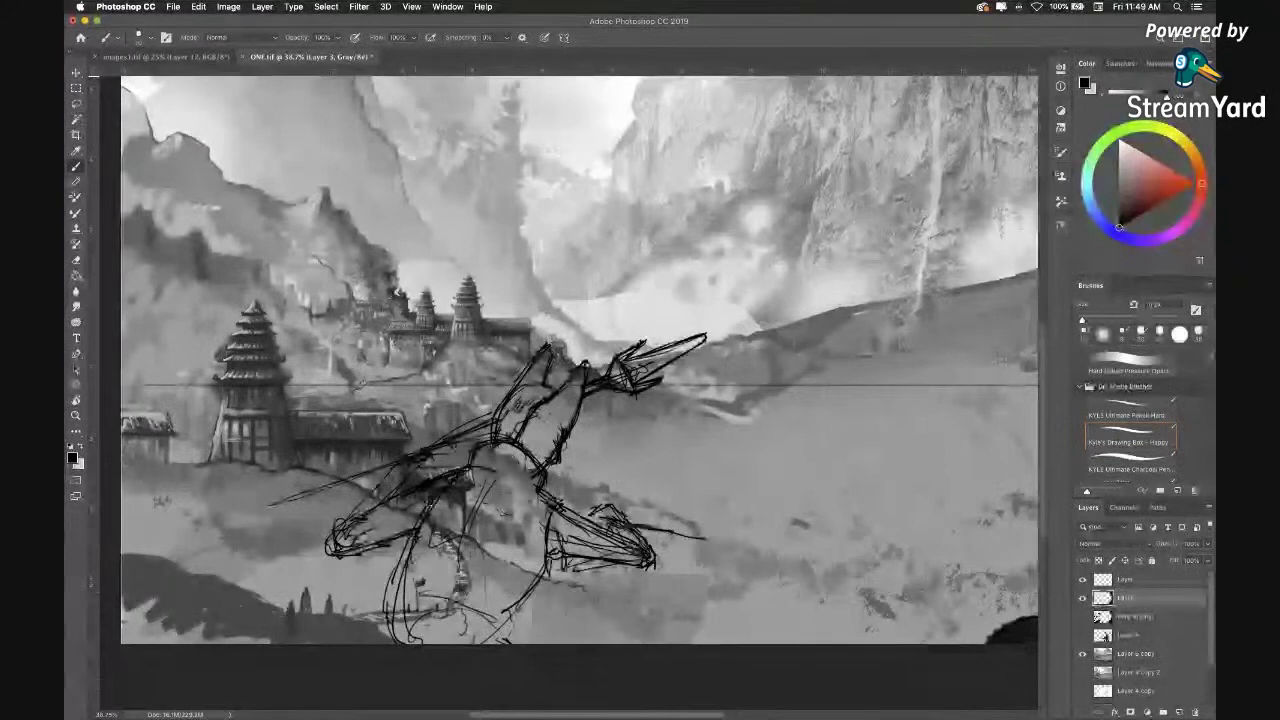
Sketch wavy contours along the figure's lower body, redoing the stroke that runs off the canvas edge, and add marks inside the upright head form.
mouse_move(420, 596)
mouse_down()
mouse_move(512, 611)
mouse_move(600, 597)
mouse_move(640, 615)
mouse_up()
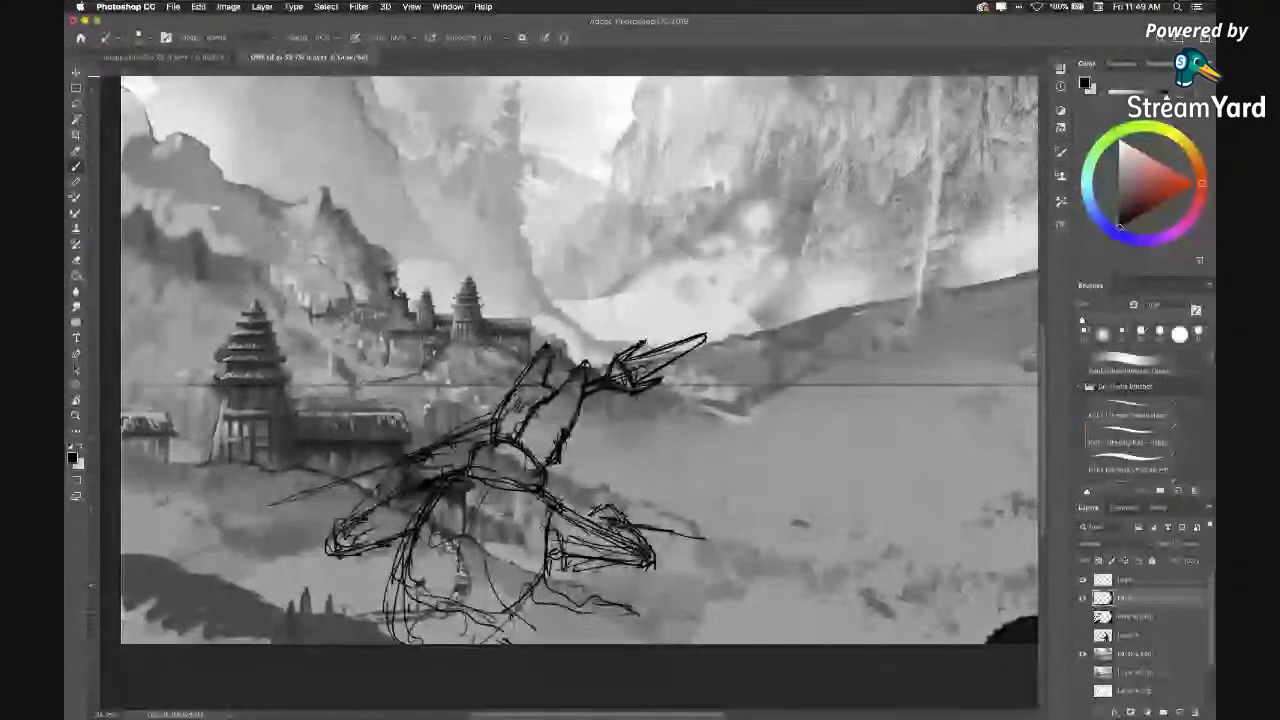
key(ctrl+z)
drag(546, 590, 655, 643)
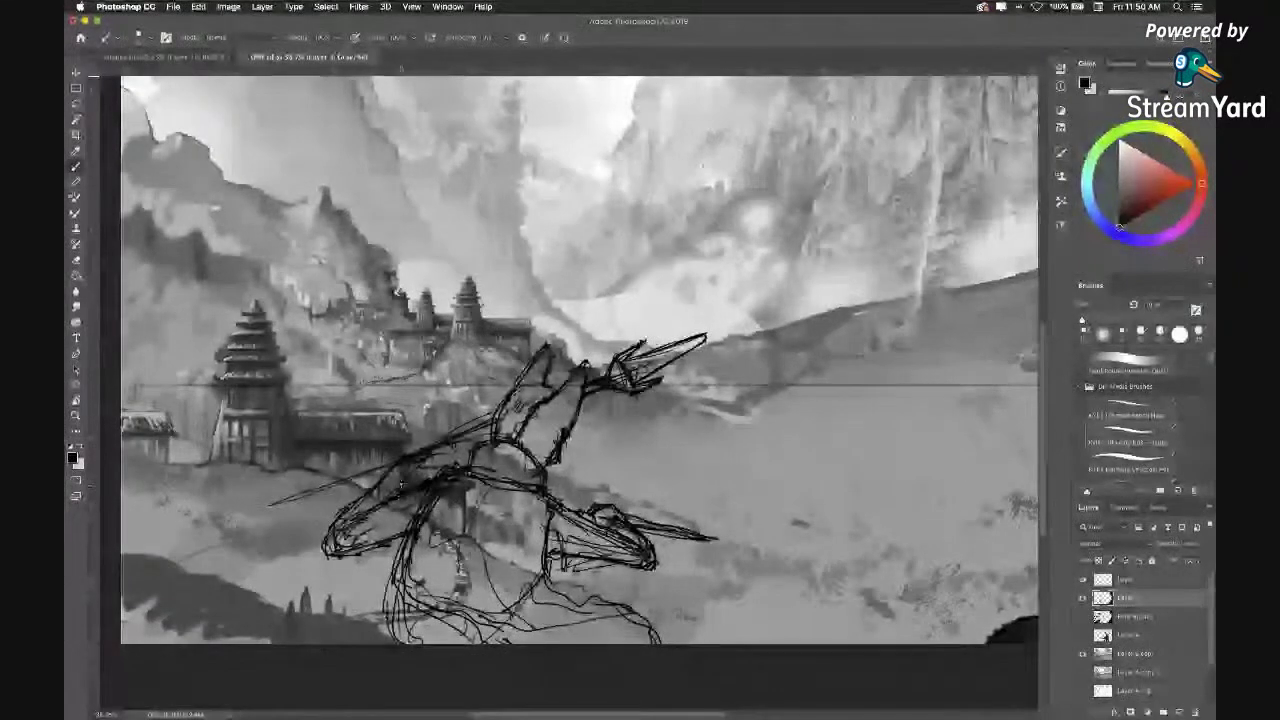
drag(540, 400, 575, 445)
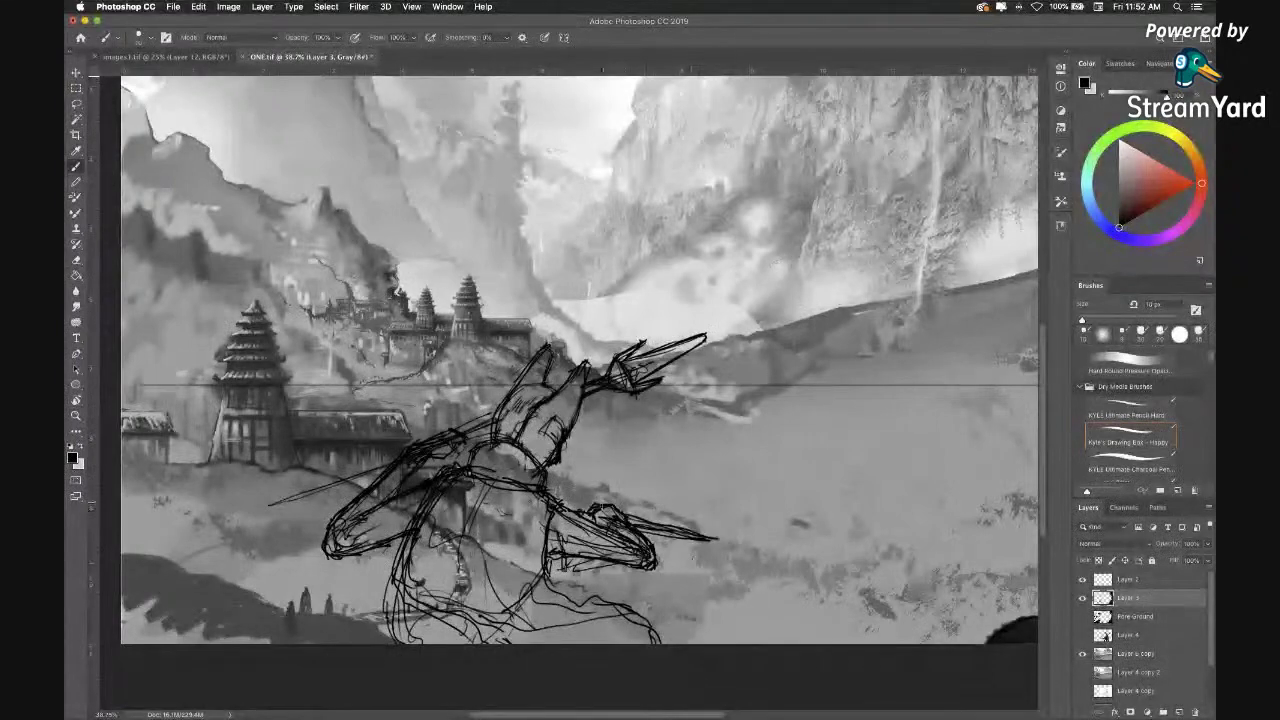
Lasso the two-pointed head form, rotate it upright, reposition it above the shoulders, and deselect it.
click(77, 103)
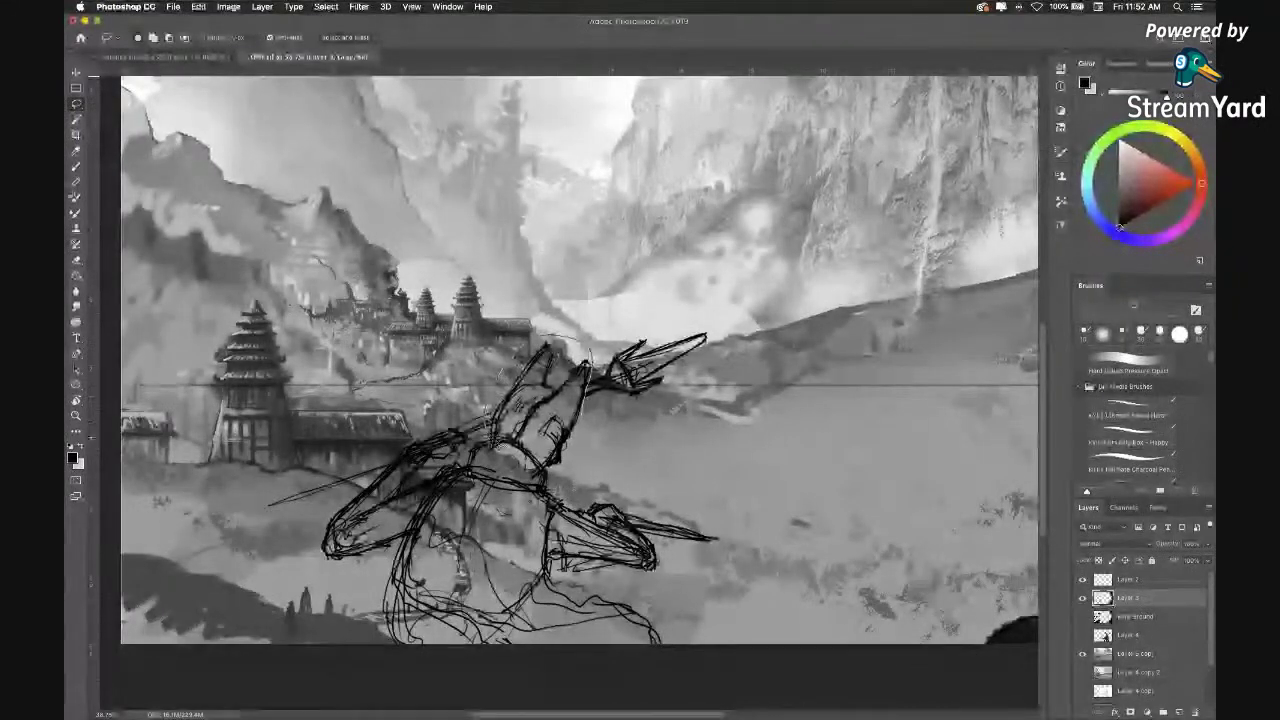
drag(570, 477, 572, 470)
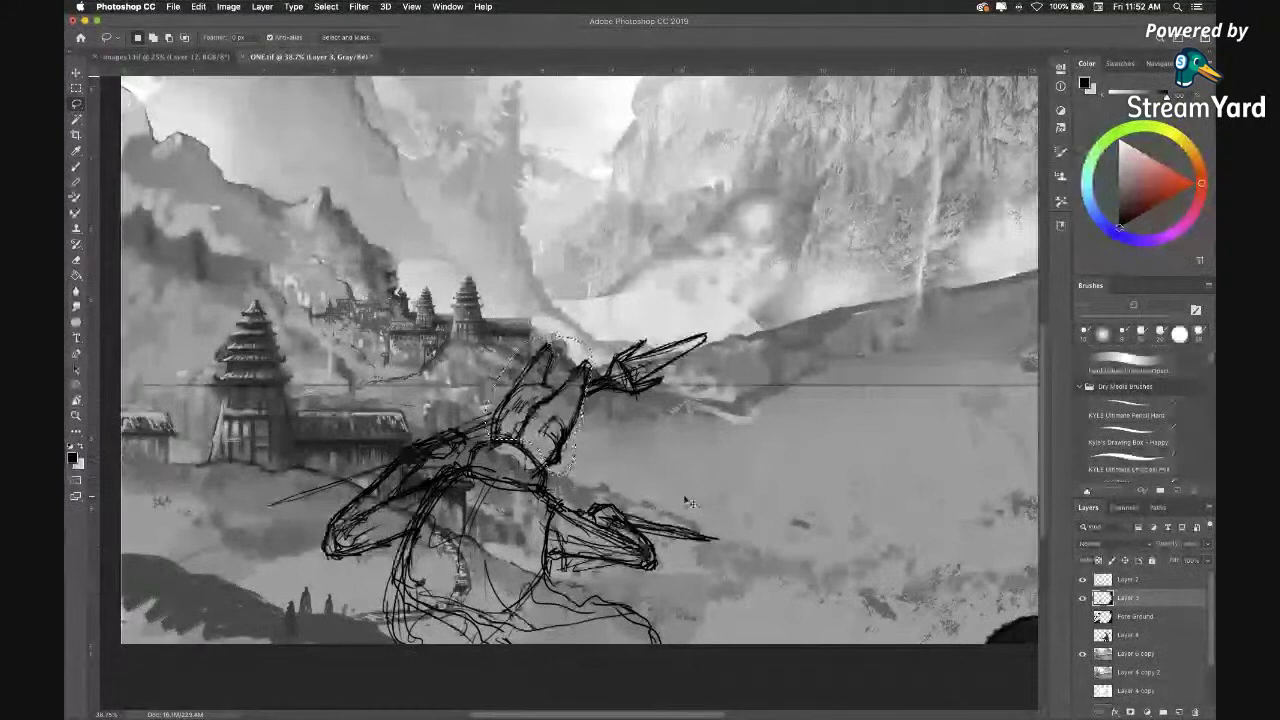
key(super+t)
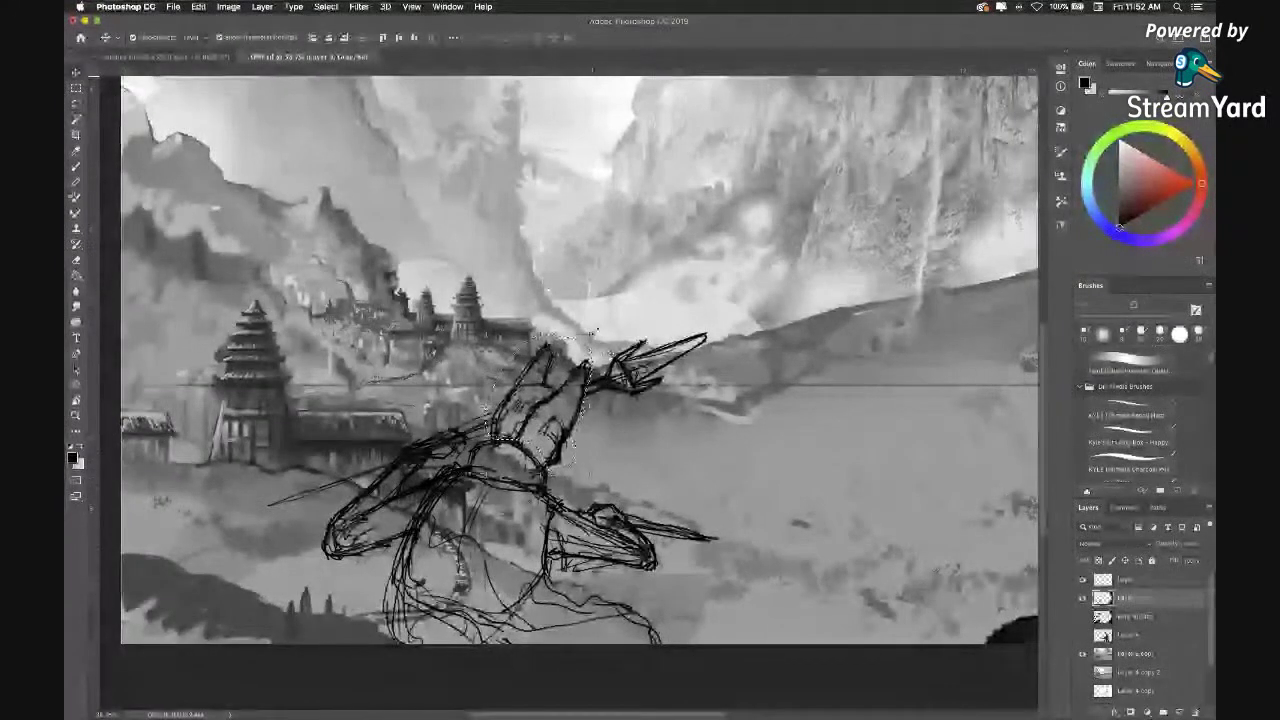
drag(598, 320, 578, 302)
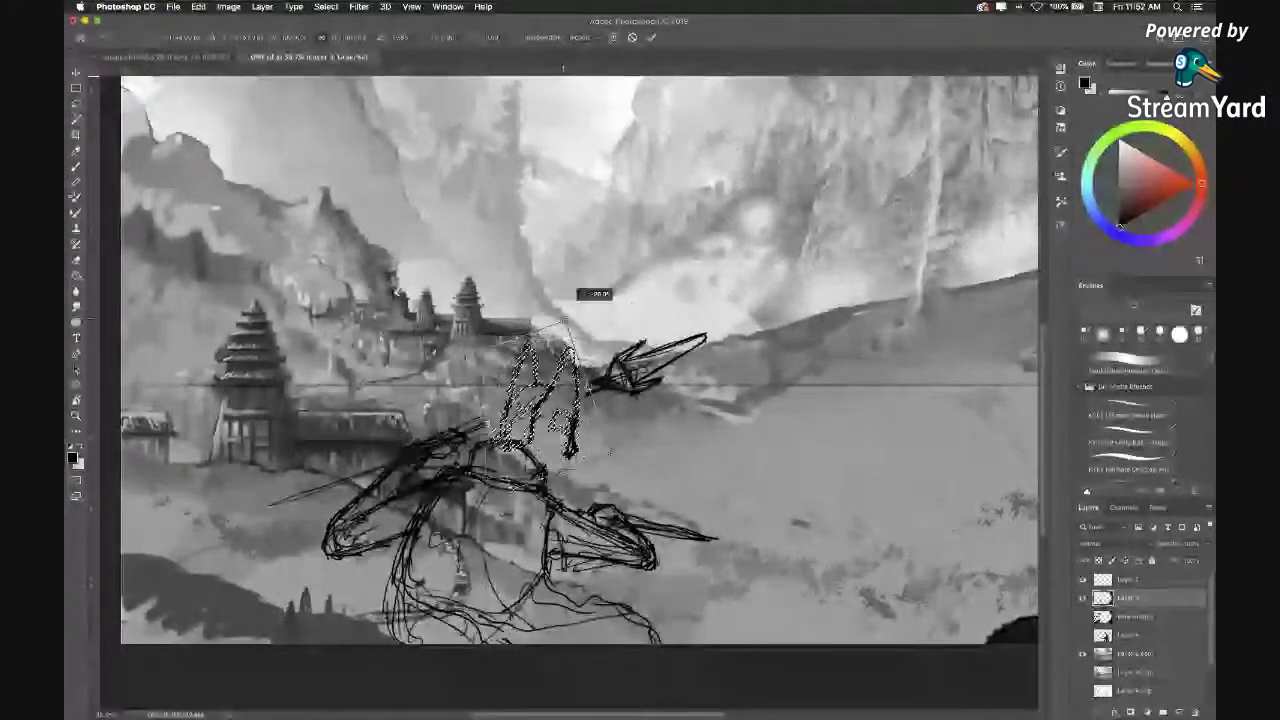
drag(575, 402, 548, 410)
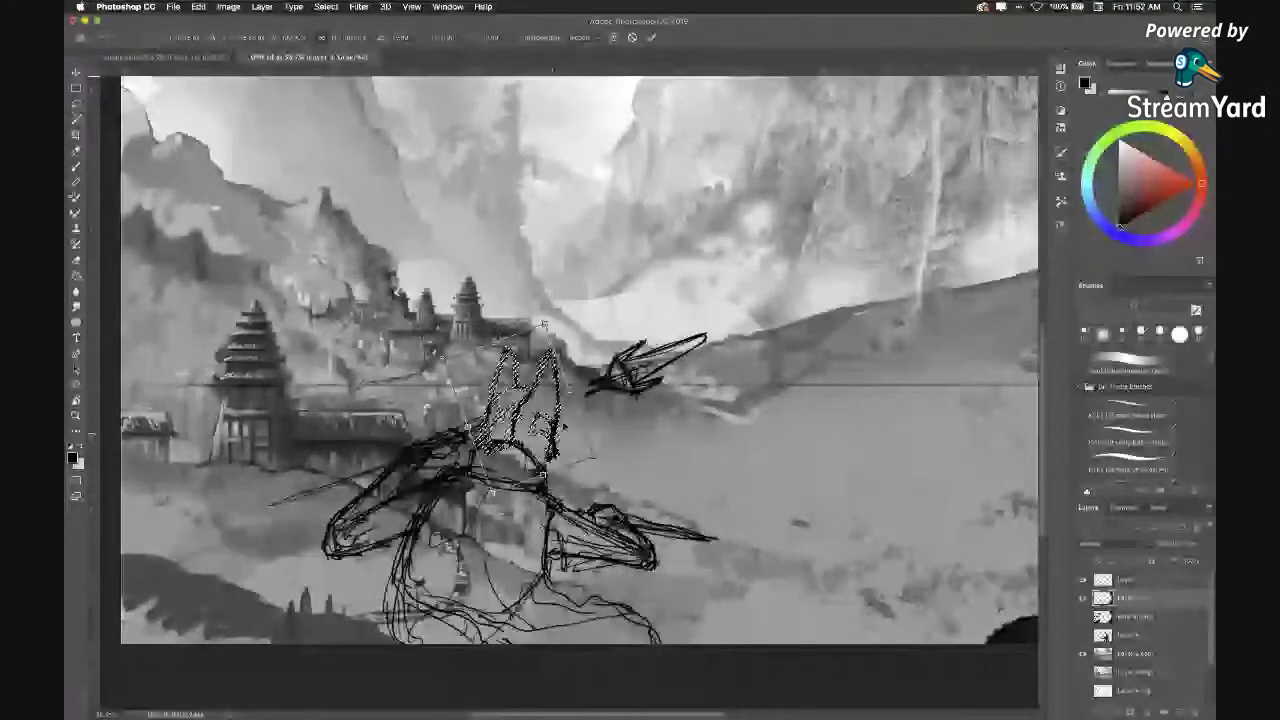
drag(550, 313, 542, 312)
key(Return)
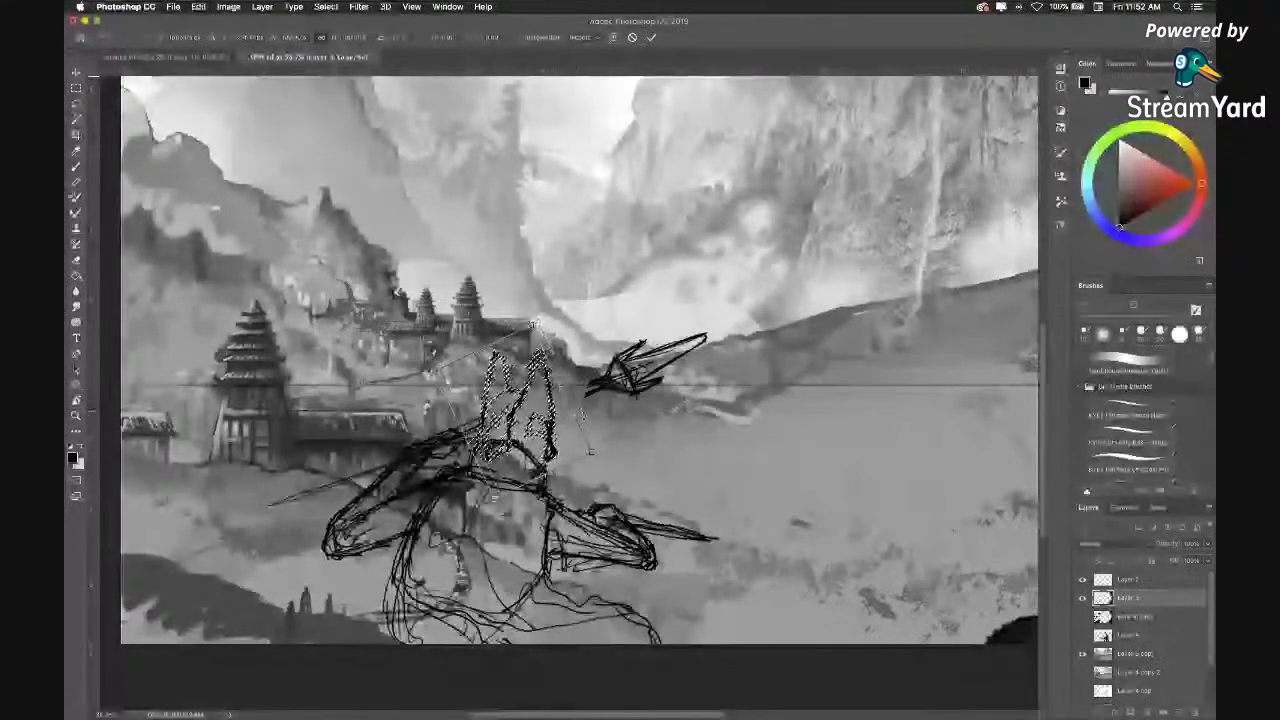
drag(577, 419, 571, 423)
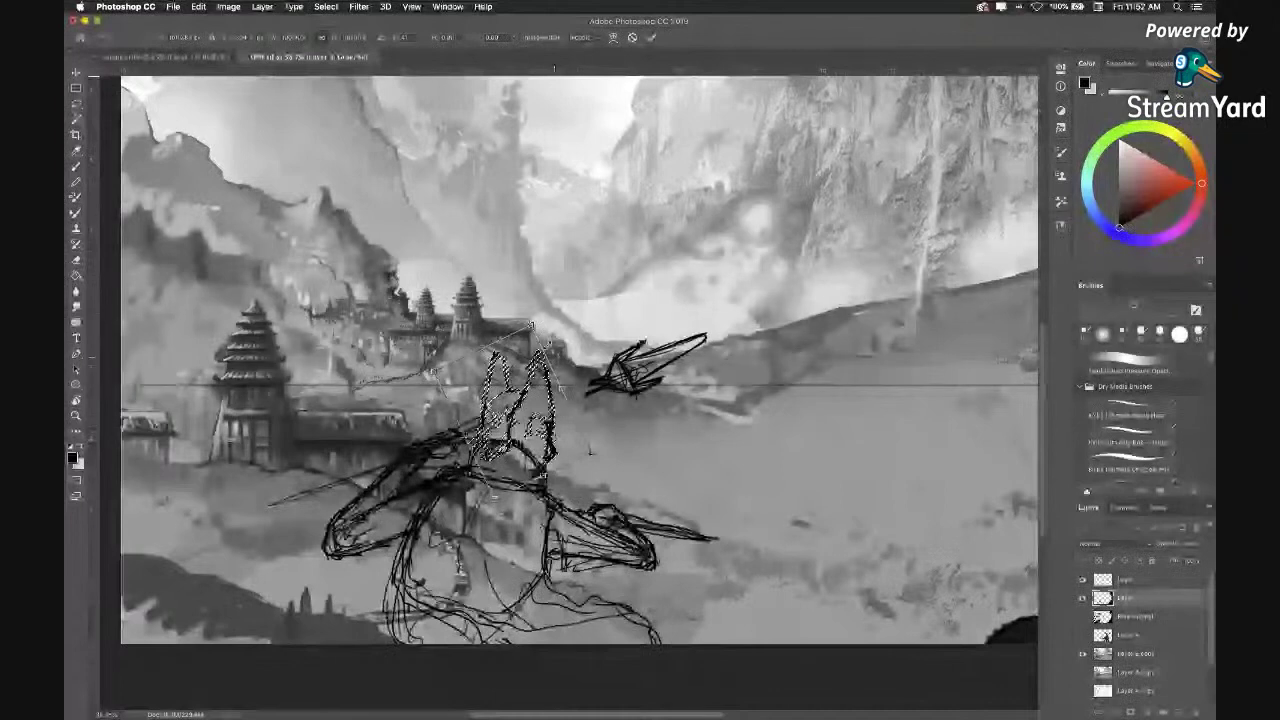
drag(533, 316, 527, 316)
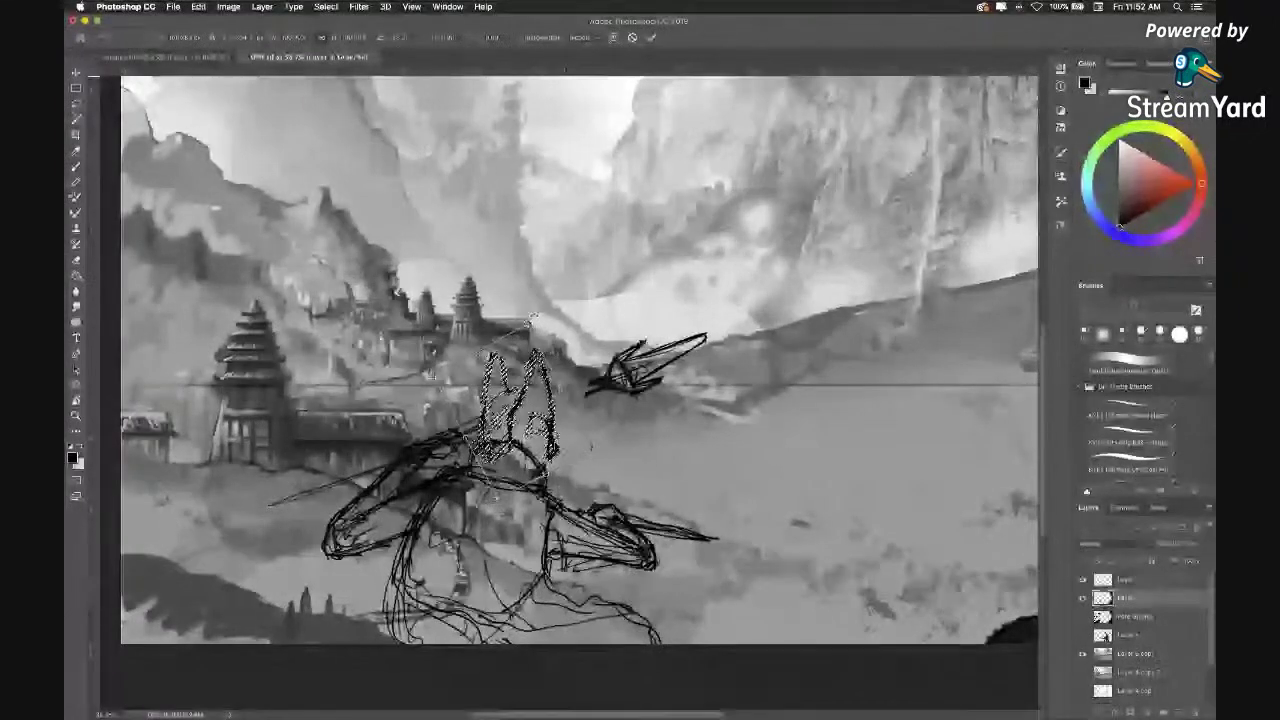
drag(556, 440, 610, 444)
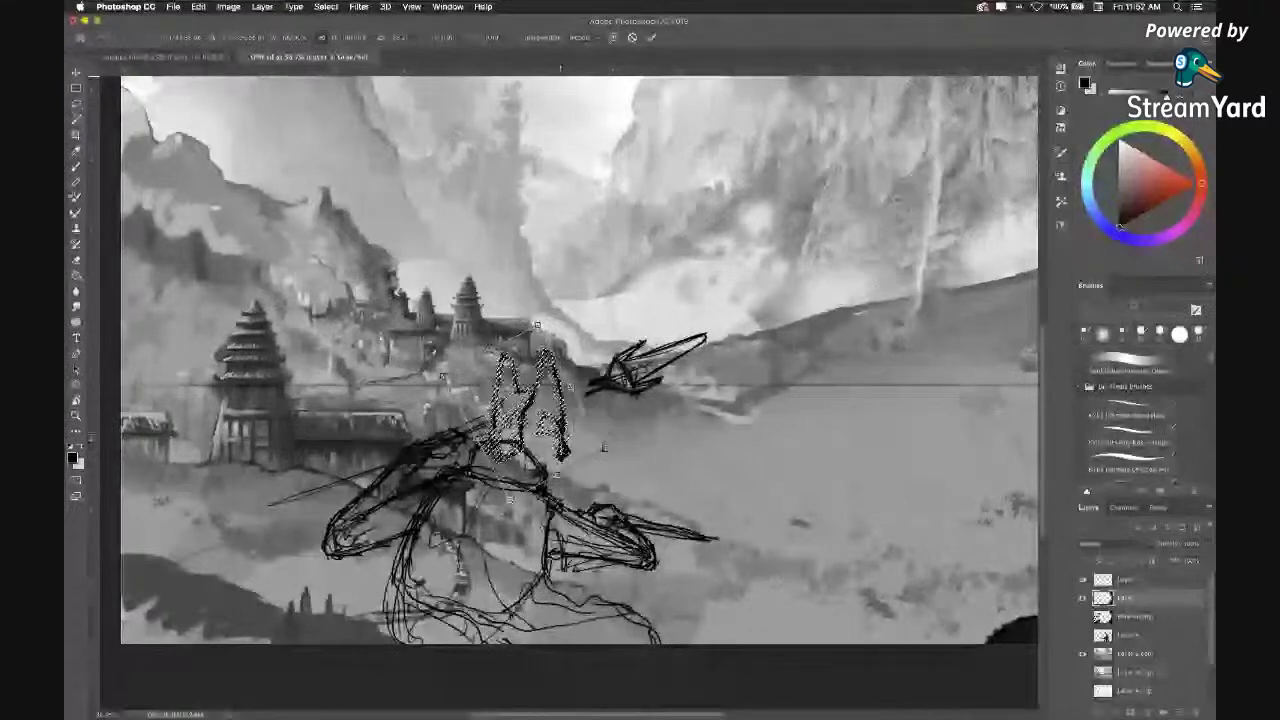
key(Return)
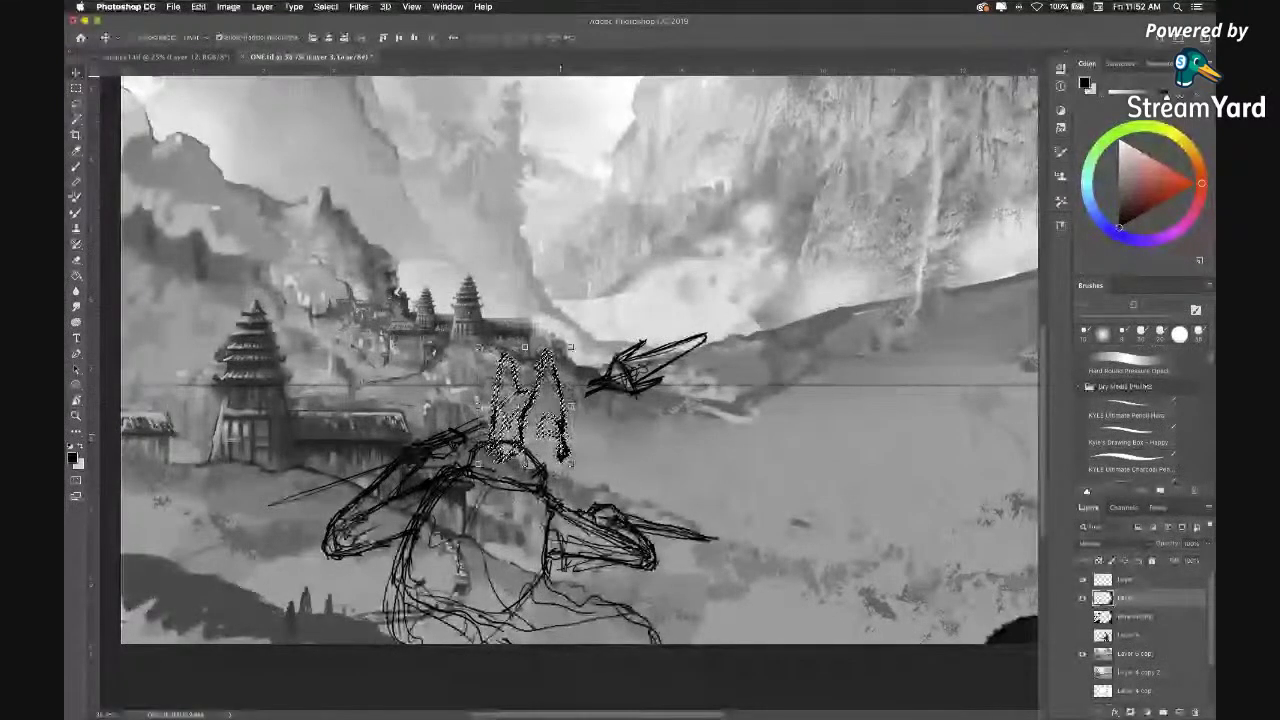
key(super+d)
Compare the rotated head form with the elephant's trunk by briefly showing Layer 4.
key(b)
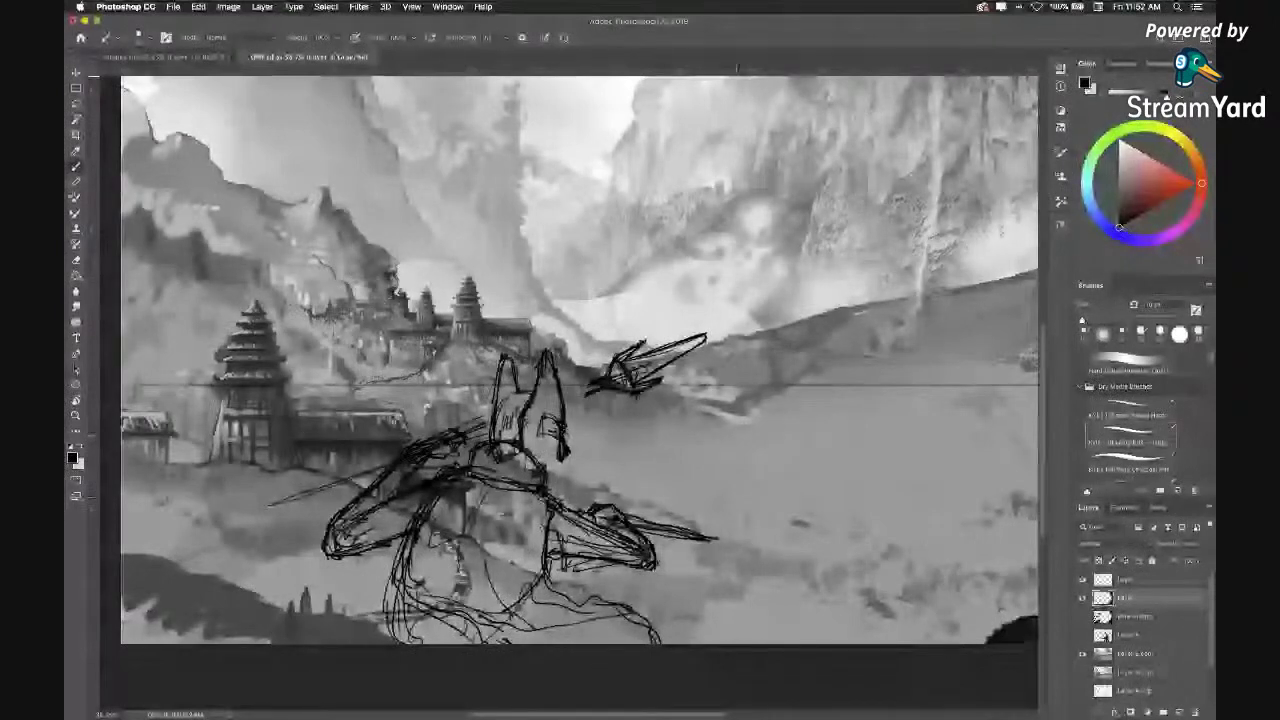
click(1081, 636)
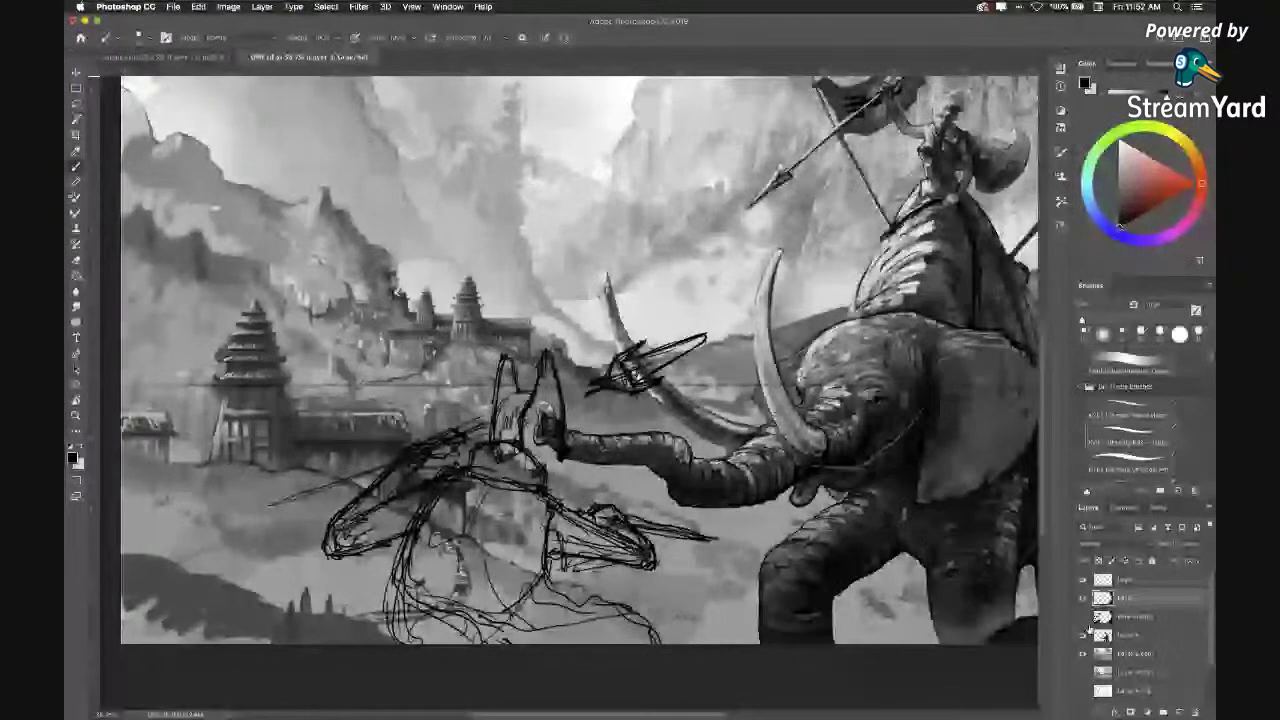
click(1082, 634)
Lasso the entire figure sketch, move it away from the elephant over the village, scale it down slightly, and deselect it.
click(77, 102)
mouse_move(720, 318)
mouse_down()
mouse_move(510, 342)
mouse_move(250, 546)
mouse_move(312, 642)
mouse_move(364, 672)
mouse_move(541, 692)
mouse_move(695, 672)
mouse_move(770, 556)
mouse_move(720, 318)
mouse_up()
click(77, 73)
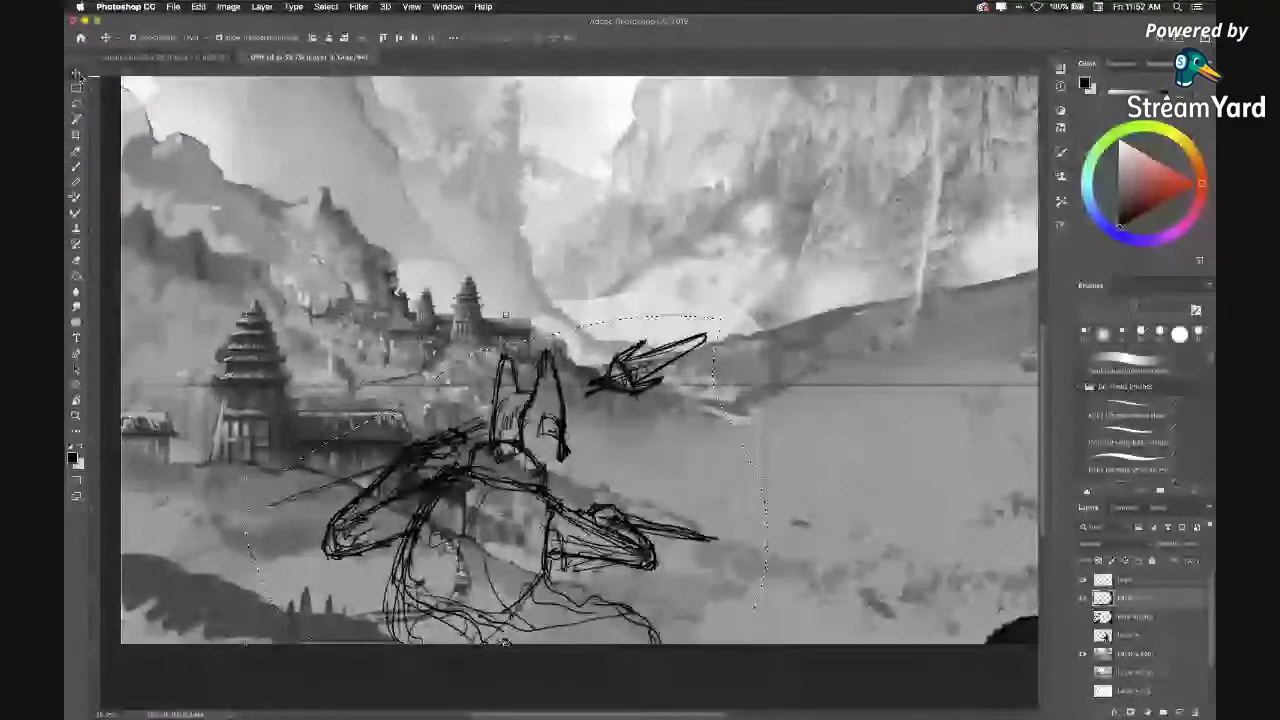
key(Left)
key(Left)
key(Left)
key(Up)
key(Up)
mouse_move(648, 510)
mouse_down()
mouse_move(478, 532)
mouse_move(493, 509)
mouse_up()
drag(555, 338, 530, 355)
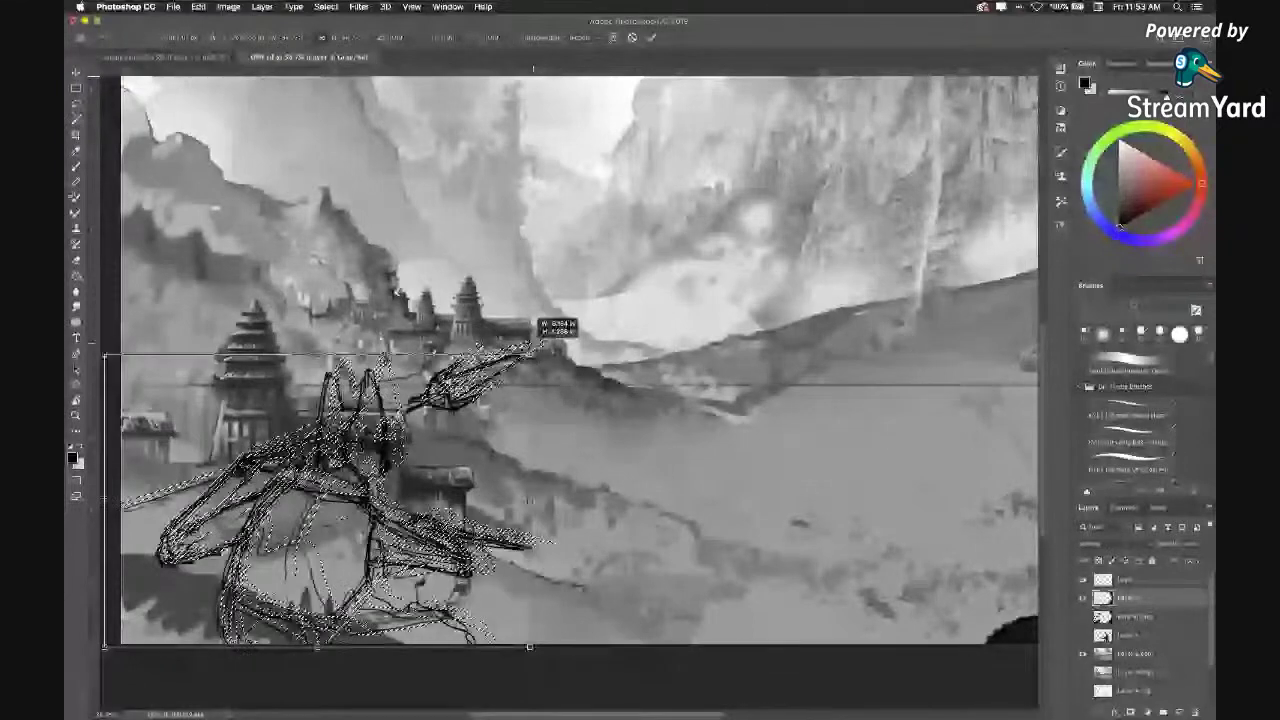
key(Return)
key(ctrl+d)
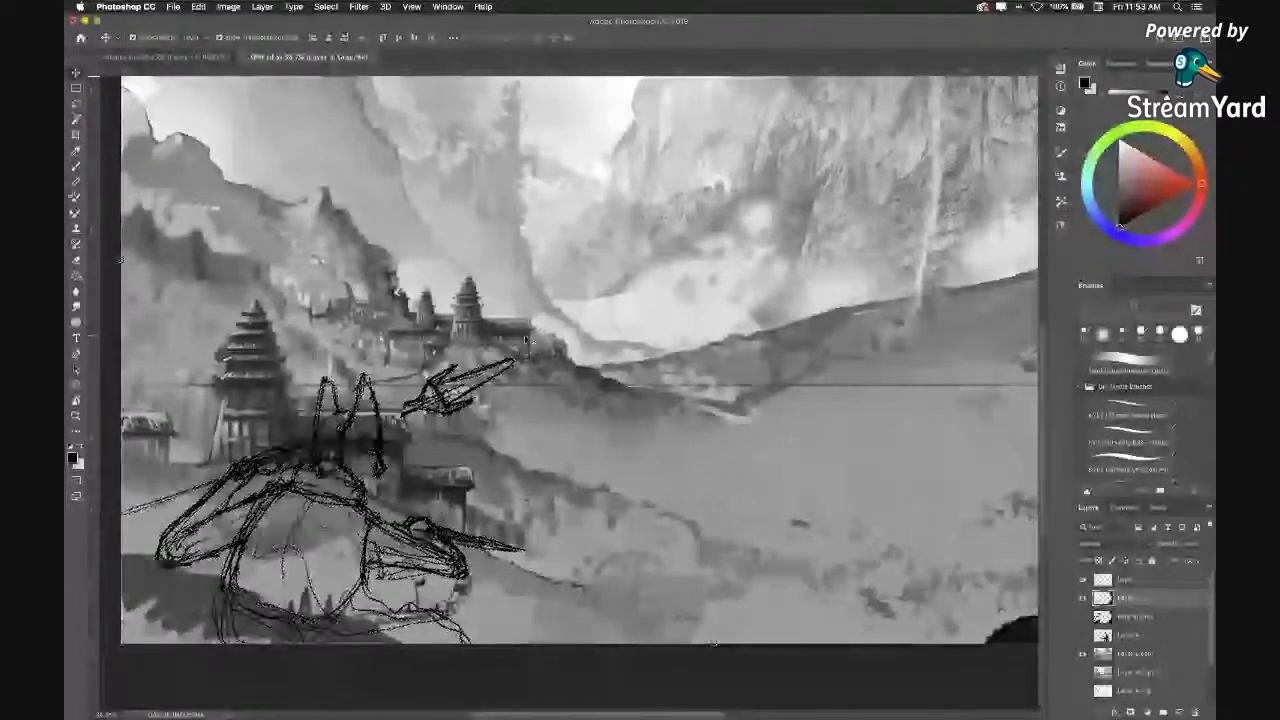
Show Layer 4 and review the figure's size and placement against the elephant across the whole composition.
click(1081, 636)
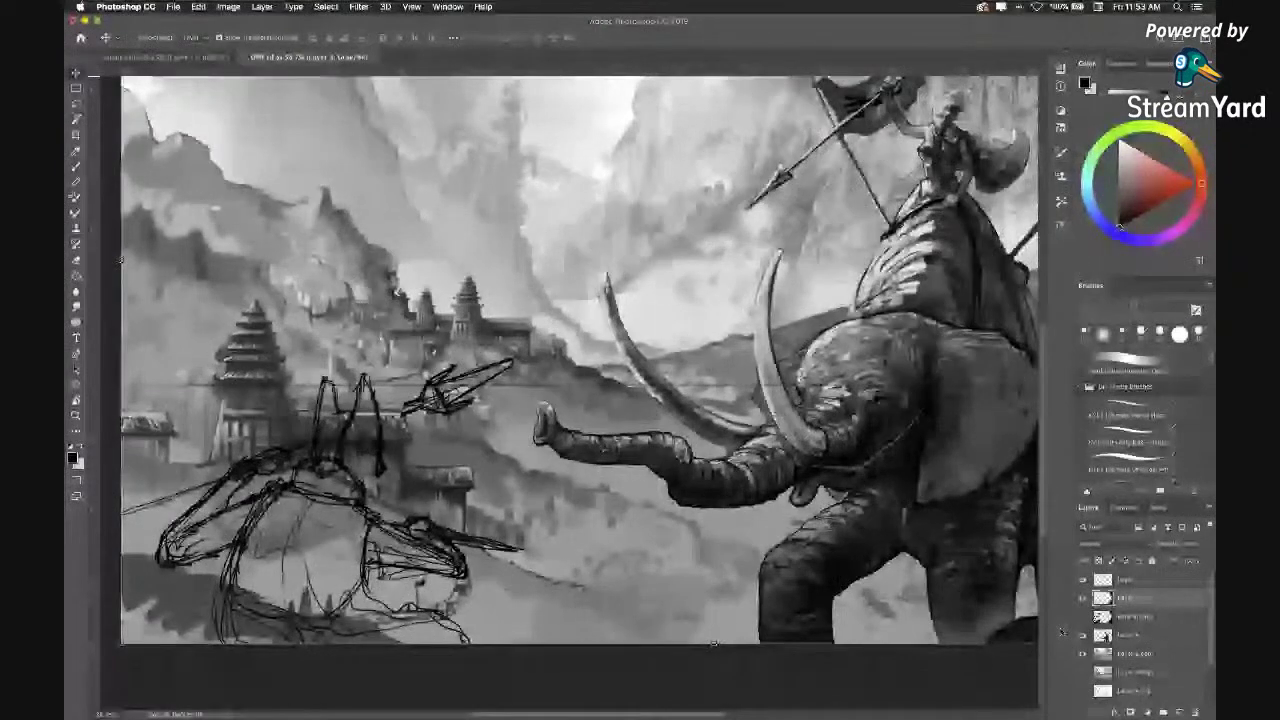
key(super+minus)
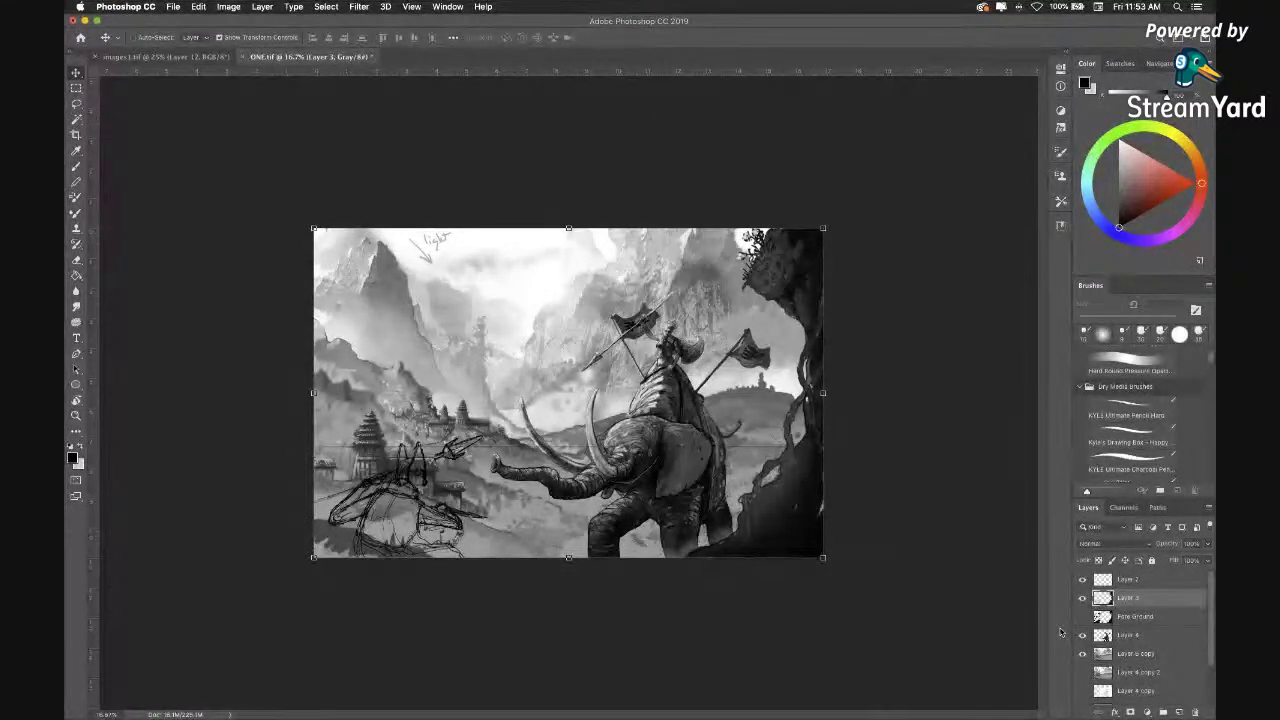
key(super+plus)
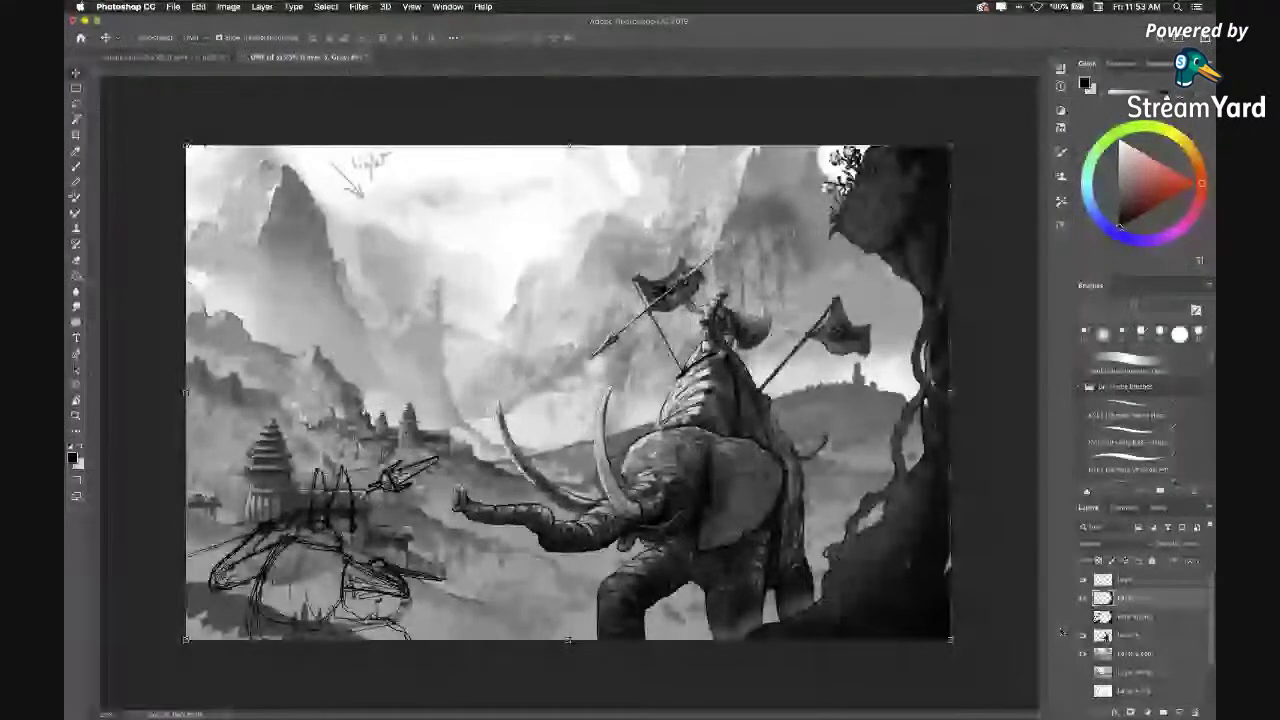
key(super+plus)
scroll(614, 487, down, 2)
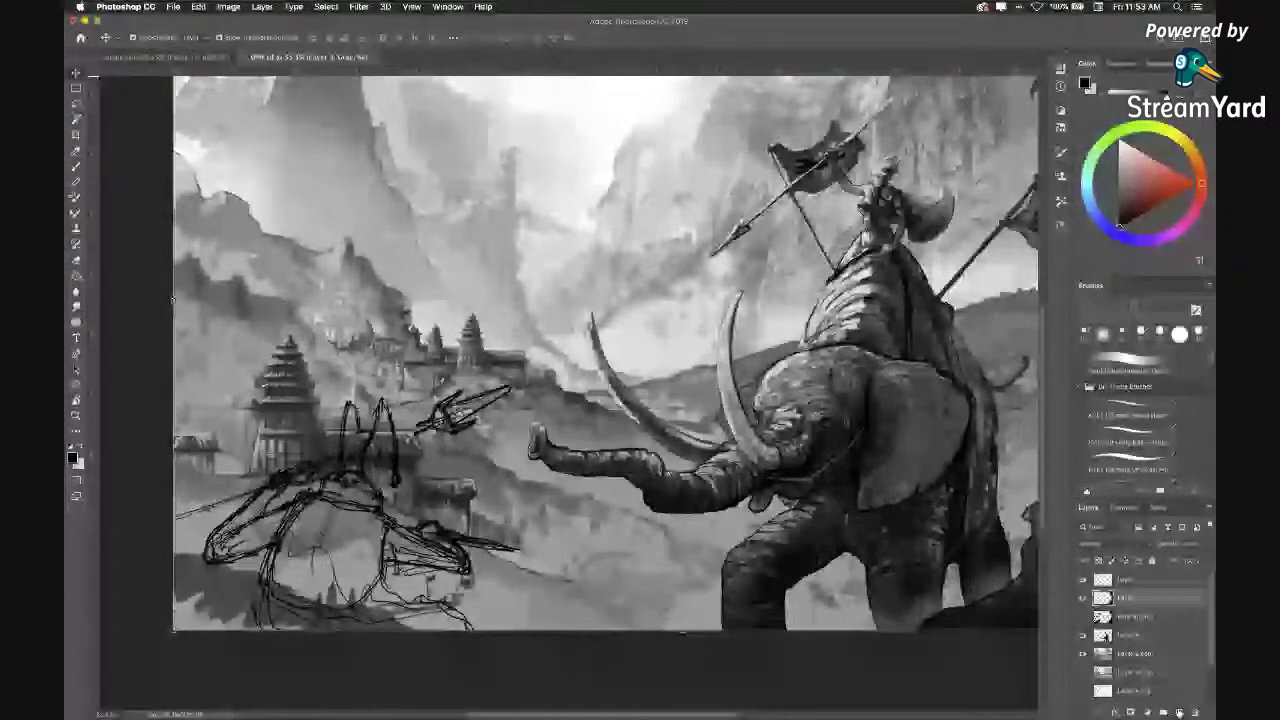
Place a new blank layer directly beneath the Layer 3 figure sketch and make it active for brushwork.
drag(1144, 600, 1136, 626)
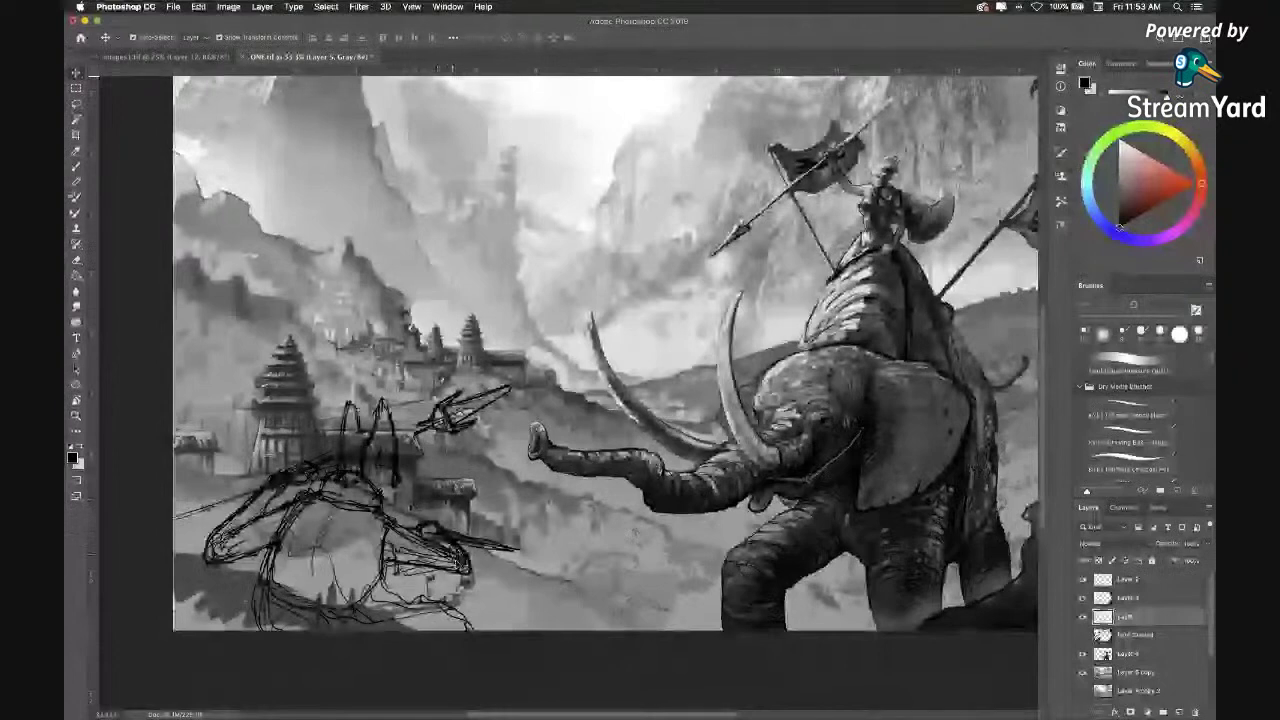
key(alt+bracketright)
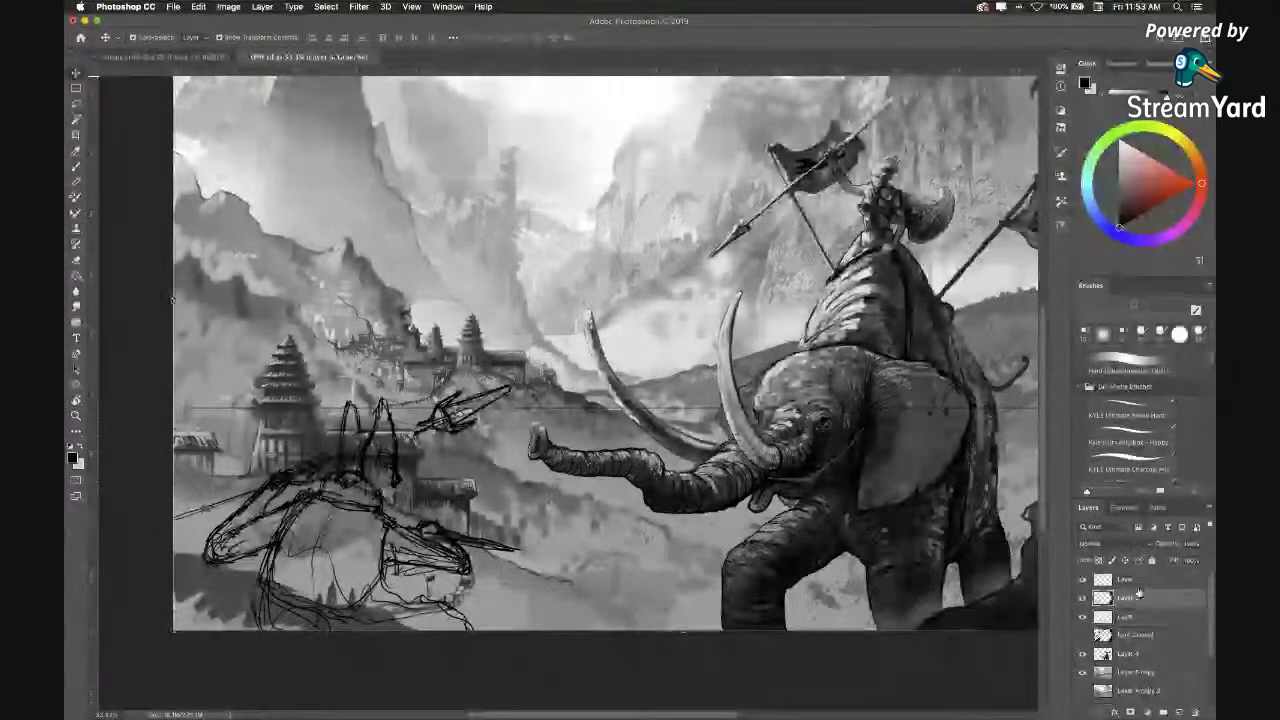
key(b)
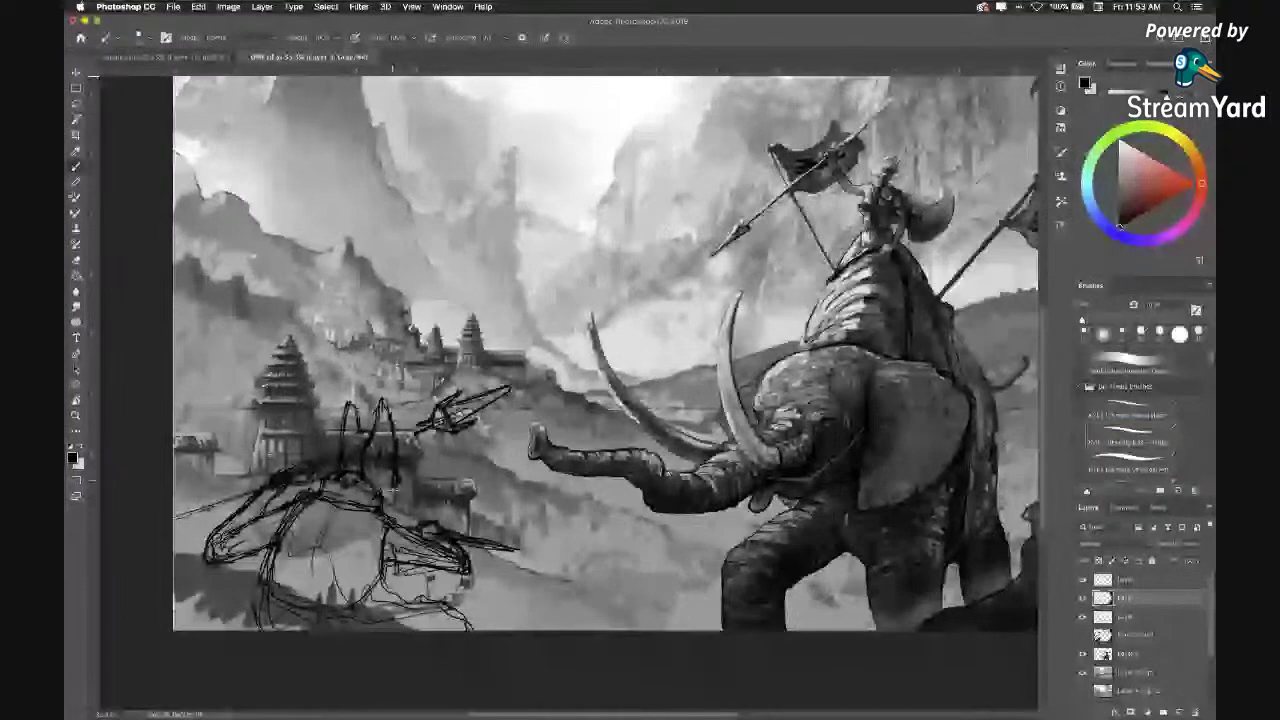
click(1133, 615)
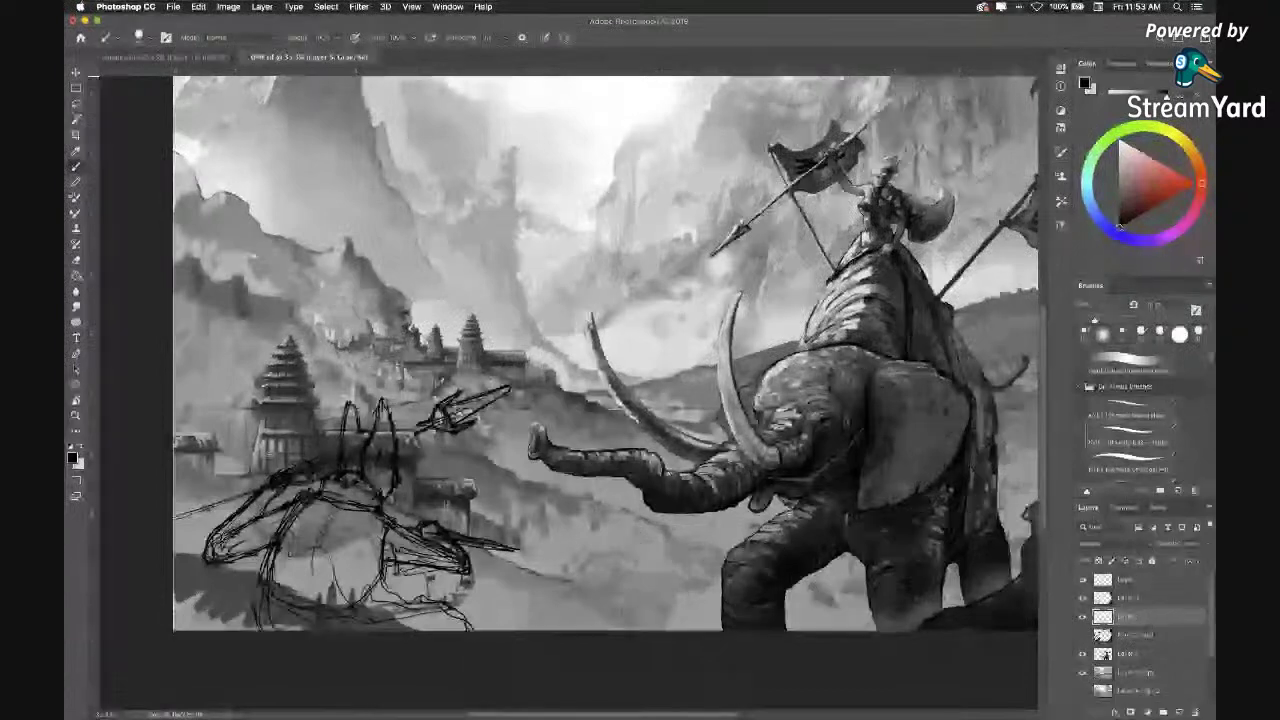
Block in the figure's torso, head, arms and legs with flat dark gray on Layer 5, beneath the sketch lines.
click(1119, 202)
mouse_move(345, 510)
mouse_down()
mouse_move(325, 574)
mouse_move(312, 572)
mouse_up()
drag(226, 525, 450, 600)
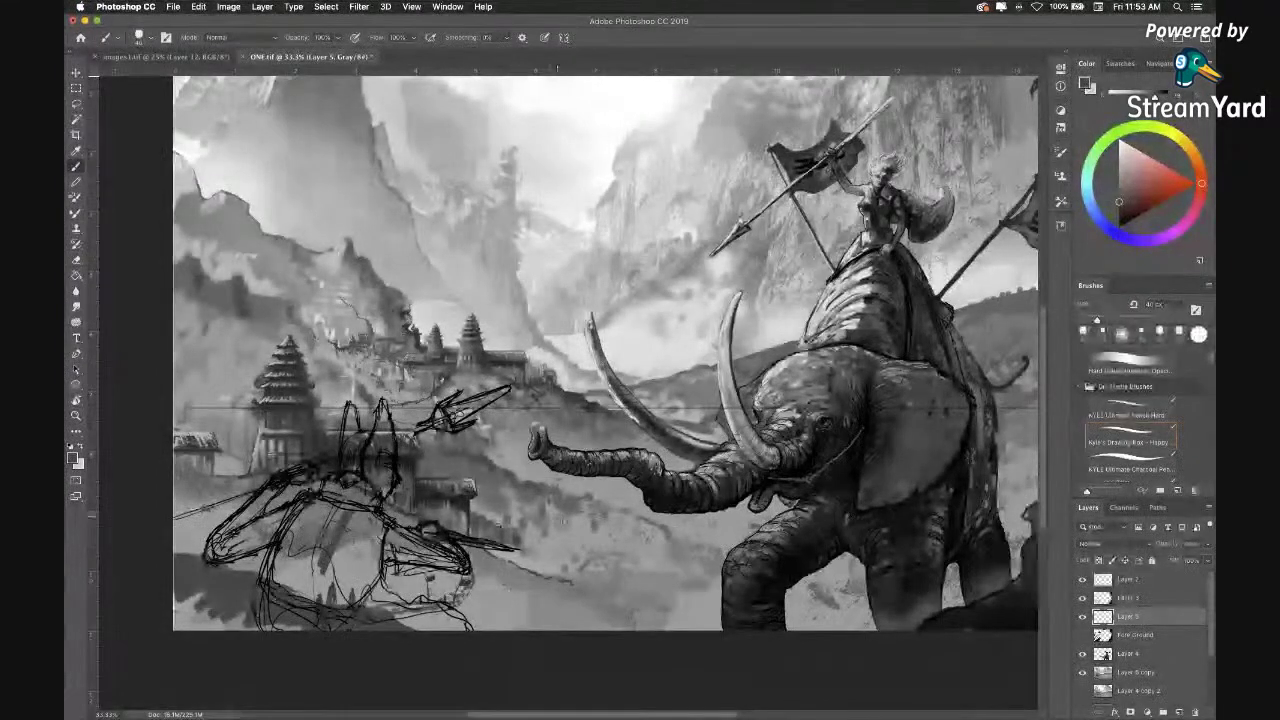
drag(352, 535, 326, 476)
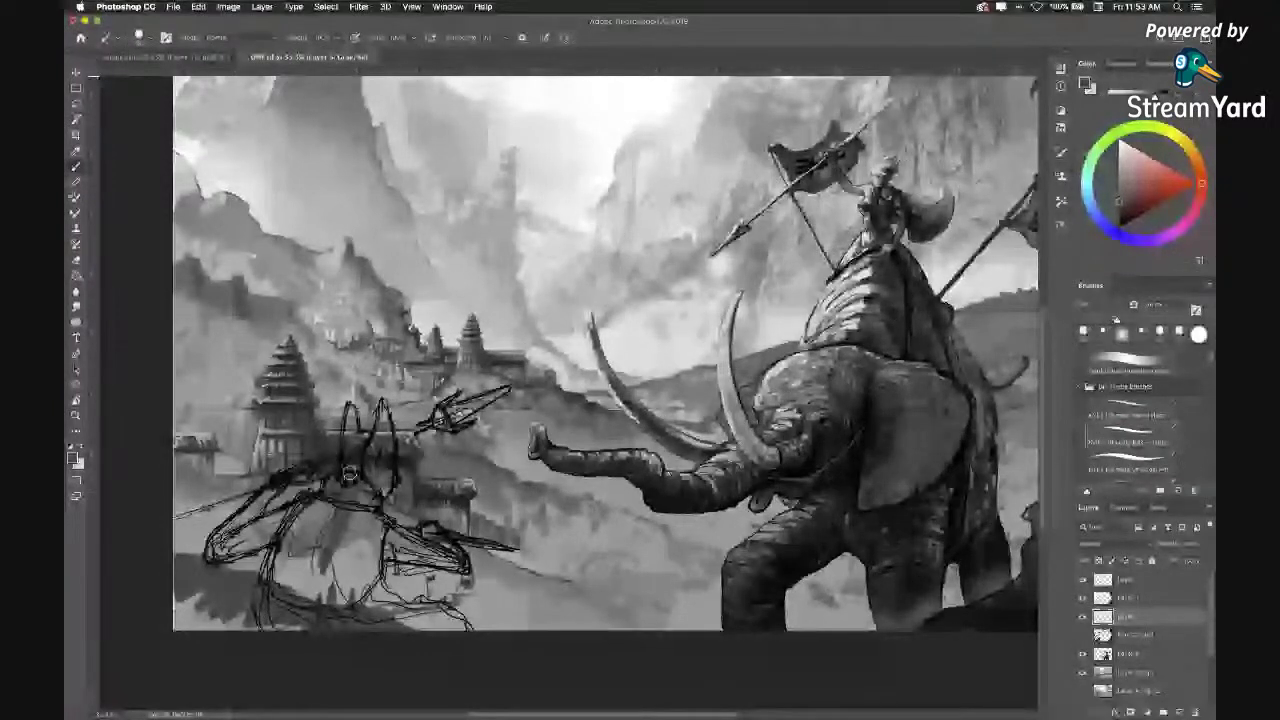
mouse_move(349, 473)
mouse_down()
mouse_move(350, 418)
mouse_move(387, 465)
mouse_move(389, 478)
mouse_move(374, 448)
mouse_move(385, 523)
mouse_move(345, 298)
mouse_move(370, 567)
mouse_move(258, 505)
mouse_move(212, 554)
mouse_move(288, 532)
mouse_move(247, 543)
mouse_move(306, 516)
mouse_up()
mouse_move(355, 553)
mouse_down()
mouse_move(275, 548)
mouse_move(280, 625)
mouse_move(335, 622)
mouse_move(350, 640)
mouse_move(390, 590)
mouse_move(440, 610)
mouse_move(460, 600)
mouse_move(466, 631)
mouse_move(392, 612)
mouse_move(412, 627)
mouse_up()
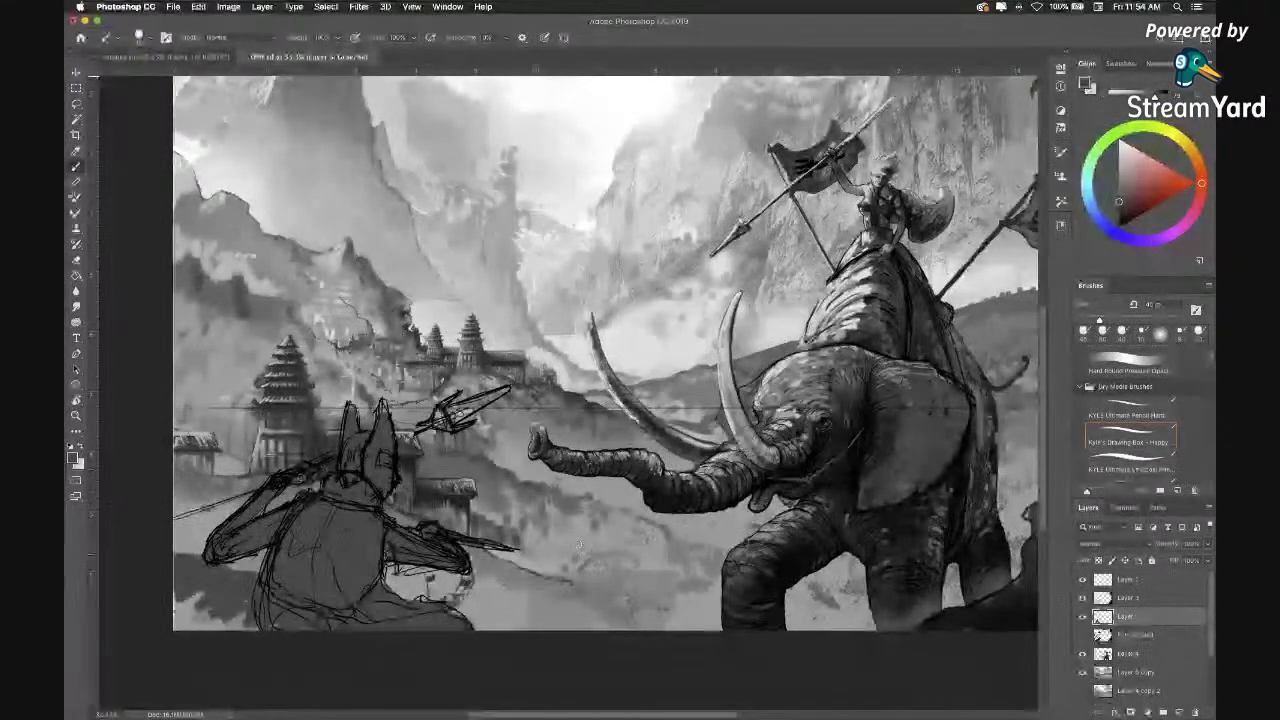
Merge the gray silhouette layer with the Layer 3 line sketch.
shift+click(1157, 599)
right_click(1157, 599)
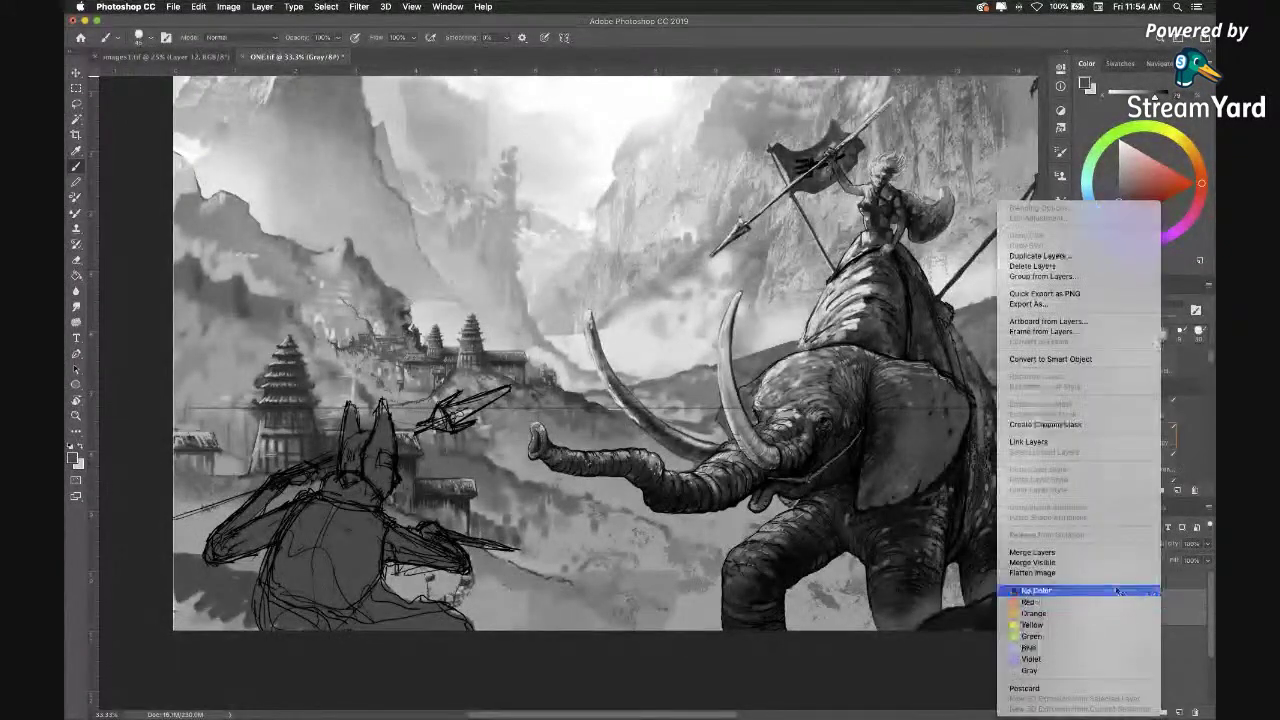
click(1054, 554)
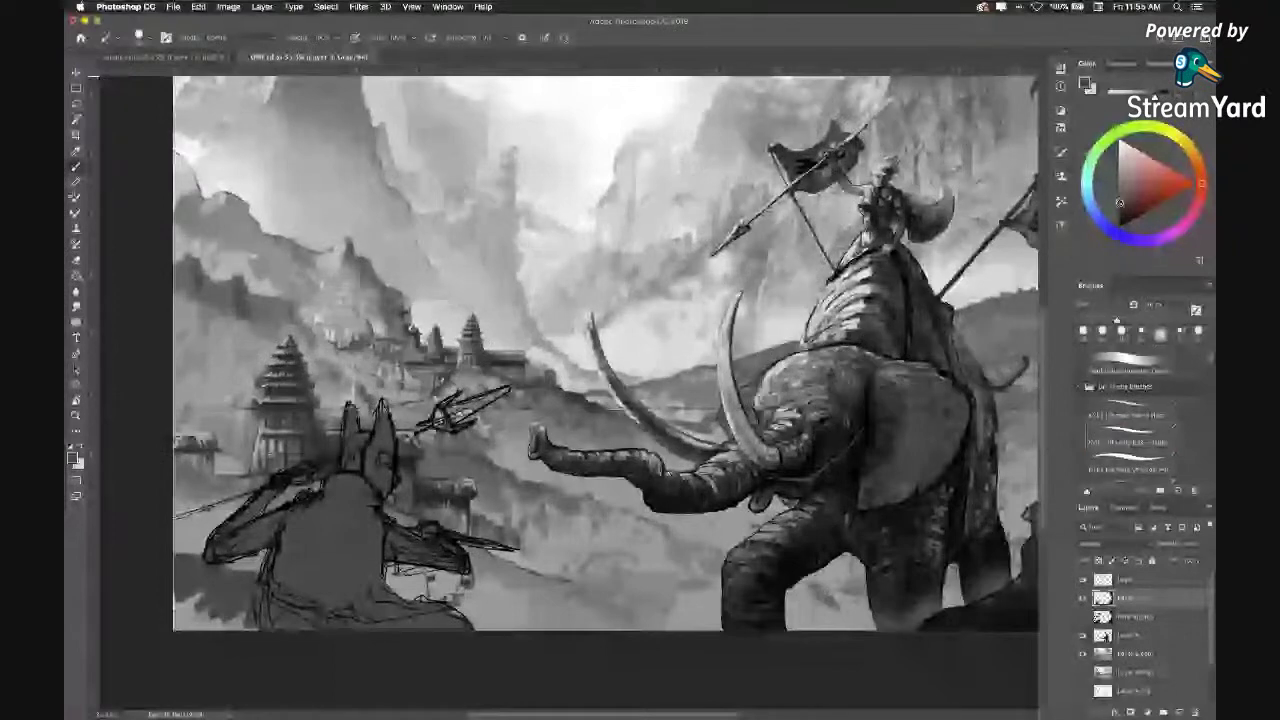
Paint over the figure's torso, arms and legs with darker brush tones, undo the last stroke, and save the painting.
mouse_move(345, 553)
mouse_down()
mouse_move(328, 591)
mouse_move(324, 543)
mouse_move(281, 600)
mouse_move(468, 640)
mouse_move(299, 527)
mouse_move(383, 501)
mouse_move(314, 514)
mouse_move(375, 514)
mouse_move(310, 530)
mouse_move(380, 530)
mouse_move(376, 545)
mouse_up()
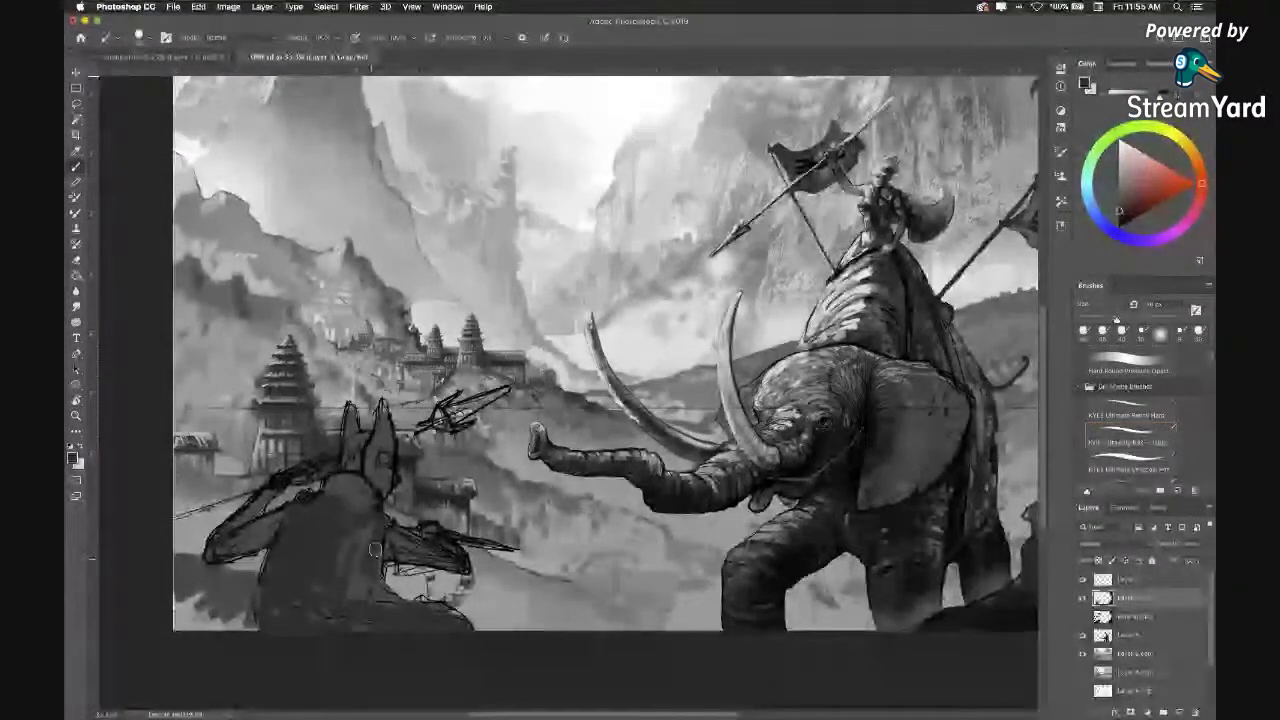
drag(374, 549, 346, 568)
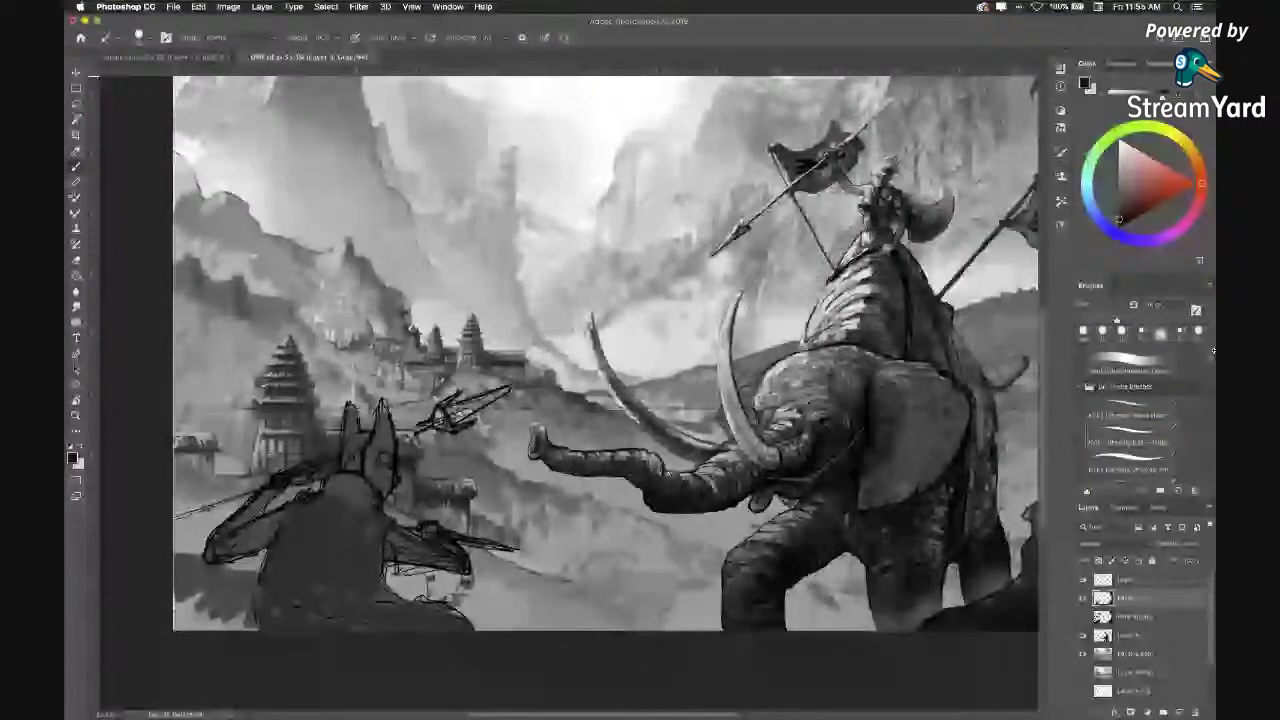
scroll(1150, 420, down, 3)
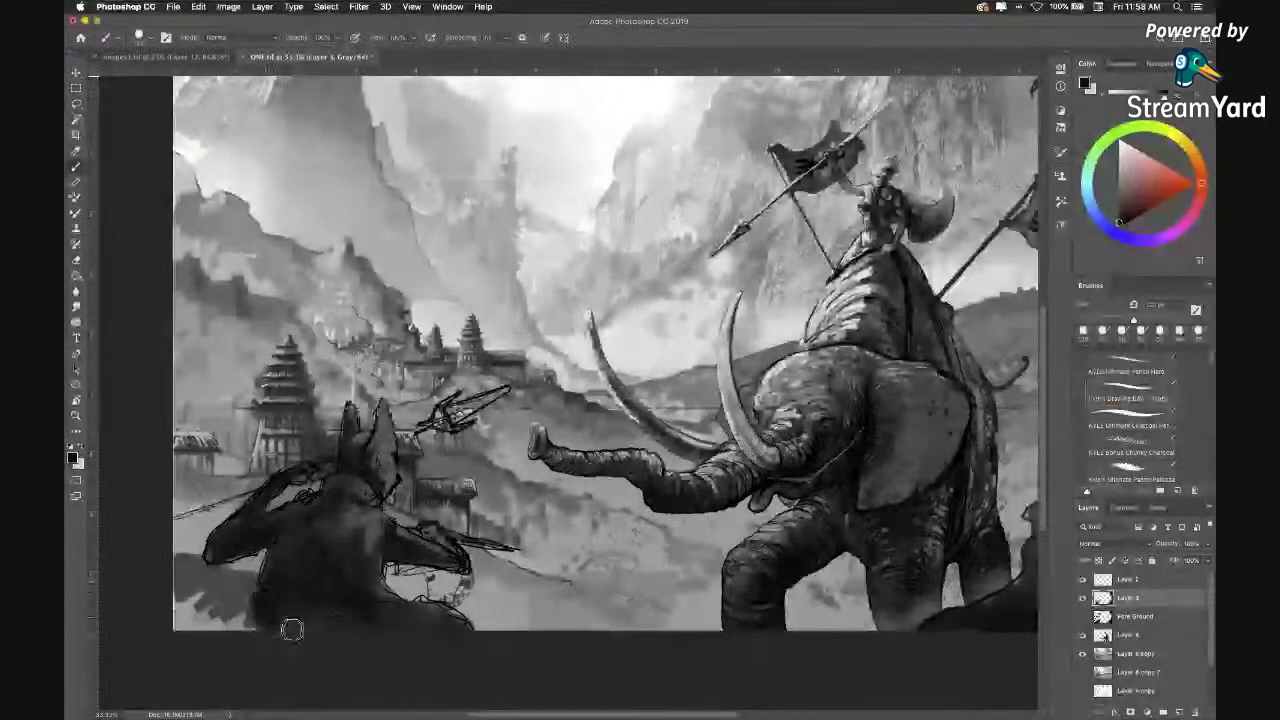
mouse_move(367, 543)
mouse_down()
mouse_move(358, 452)
mouse_move(383, 534)
mouse_up()
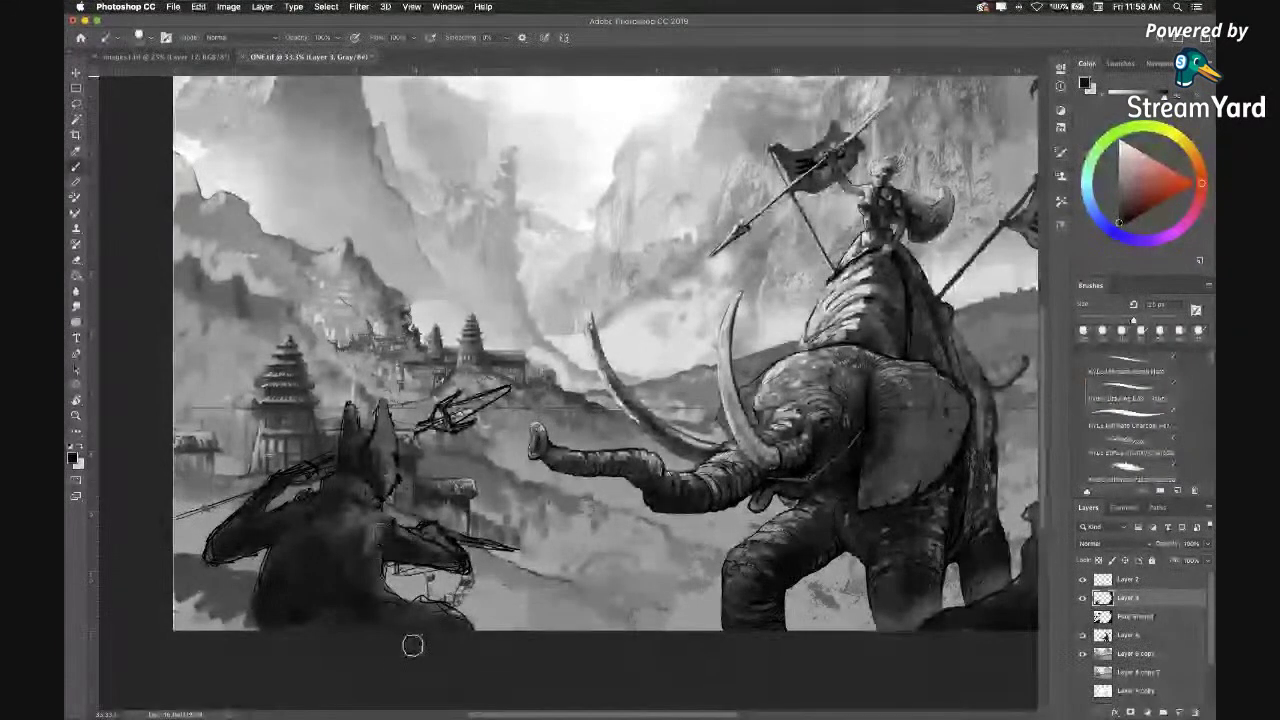
key(super+z)
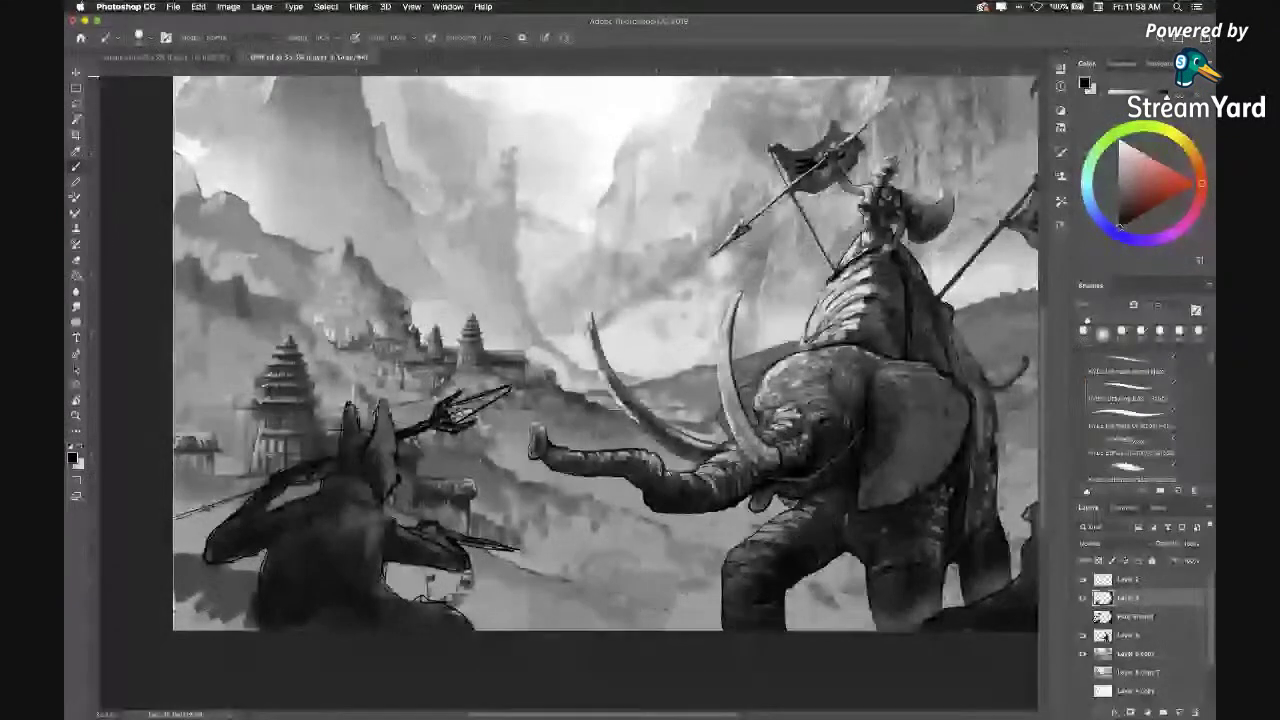
key(super+s)
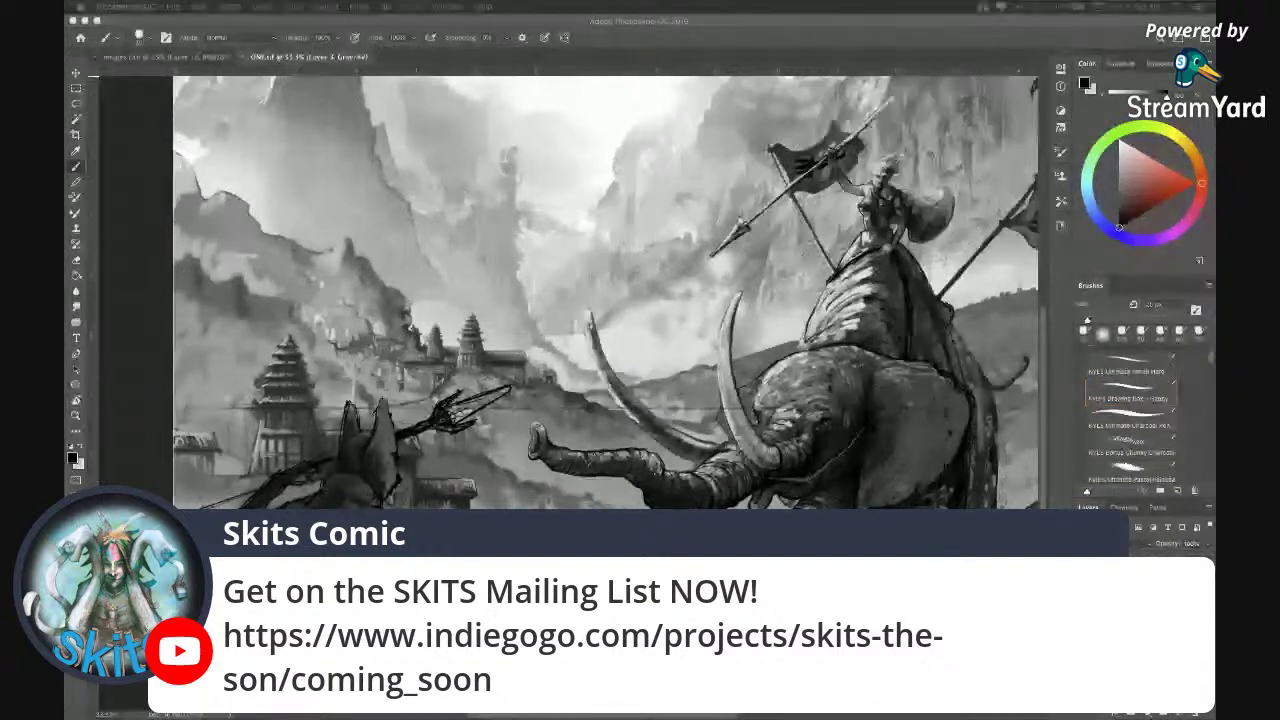
Paint the pronged weapon head and its long shaft dark, and refine the head and ears with sampled grays.
key(ctrl+z)
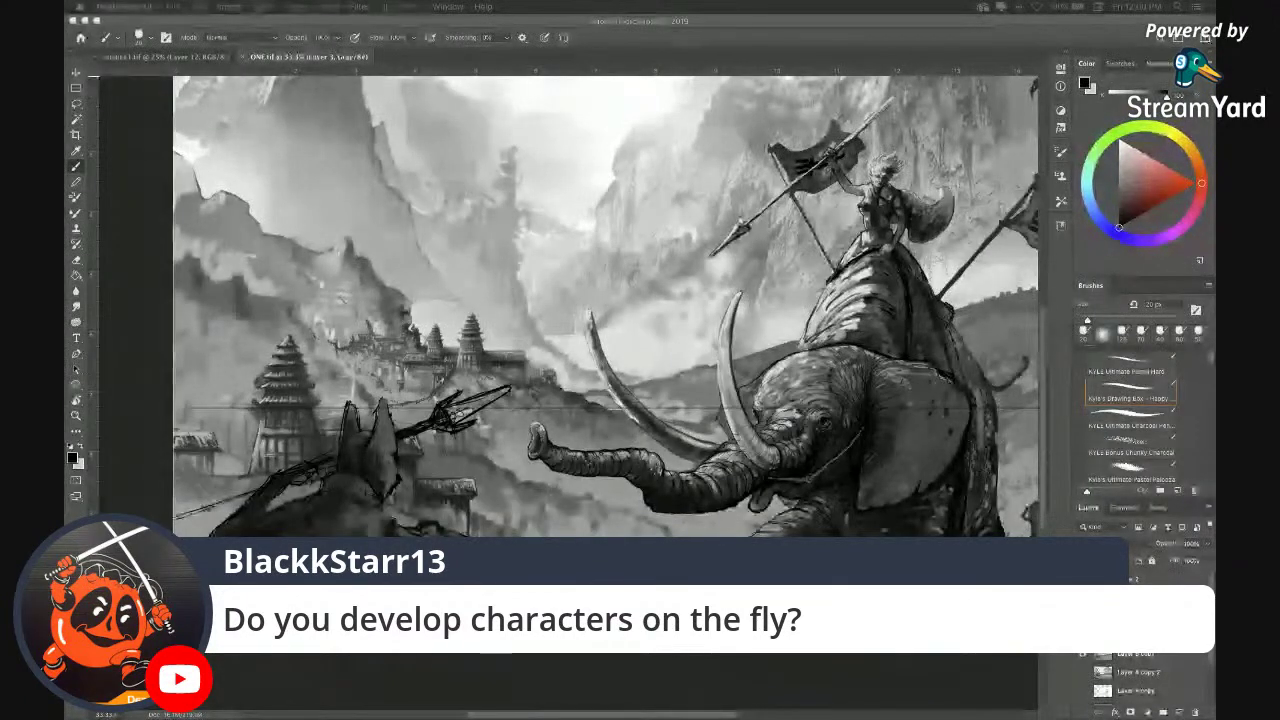
key(super+Tab)
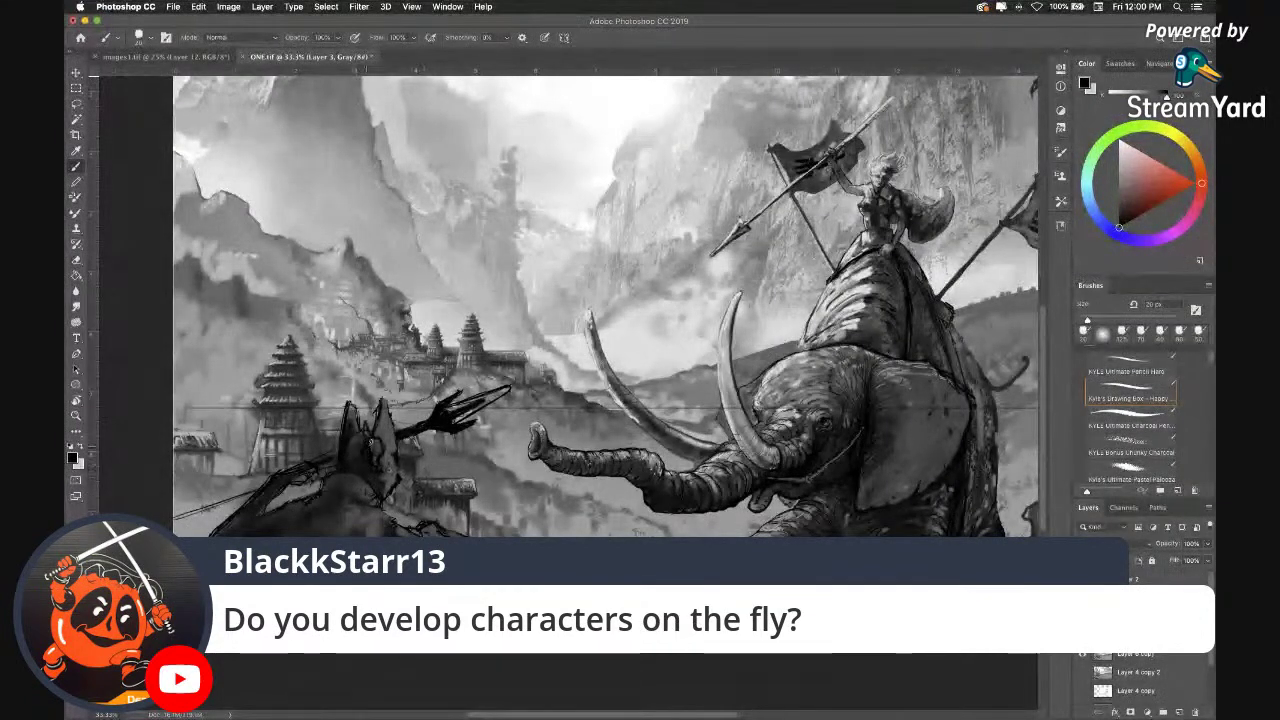
alt+click(377, 445)
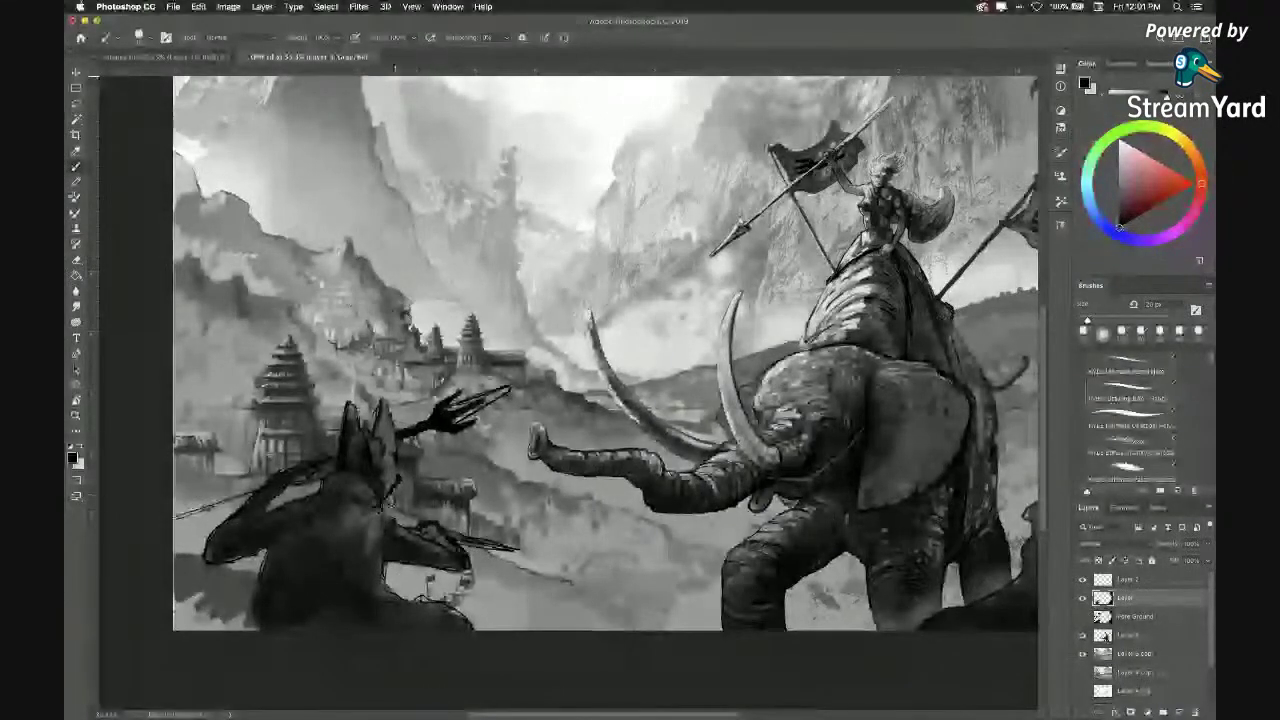
alt+click(357, 476)
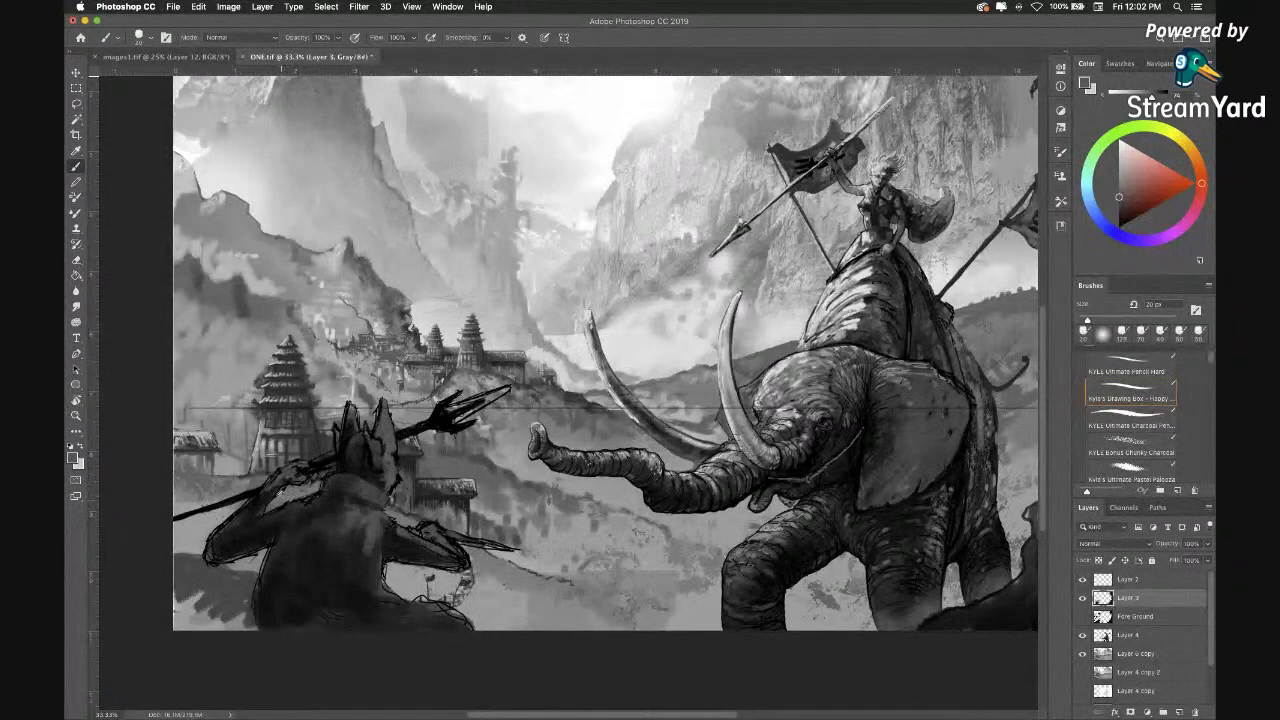
Darken the figure's lower body and side with black using a 40 px brush, and texture the upper back with sampled gray.
key(d)
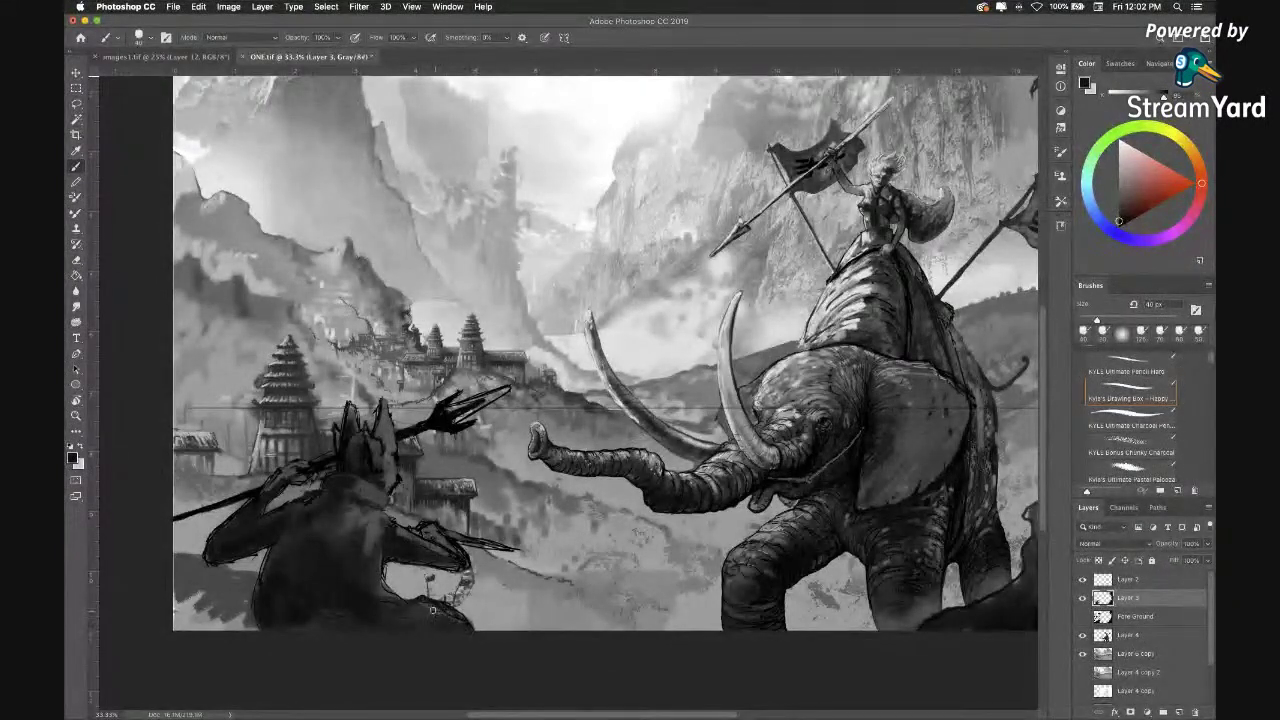
drag(422, 606, 388, 592)
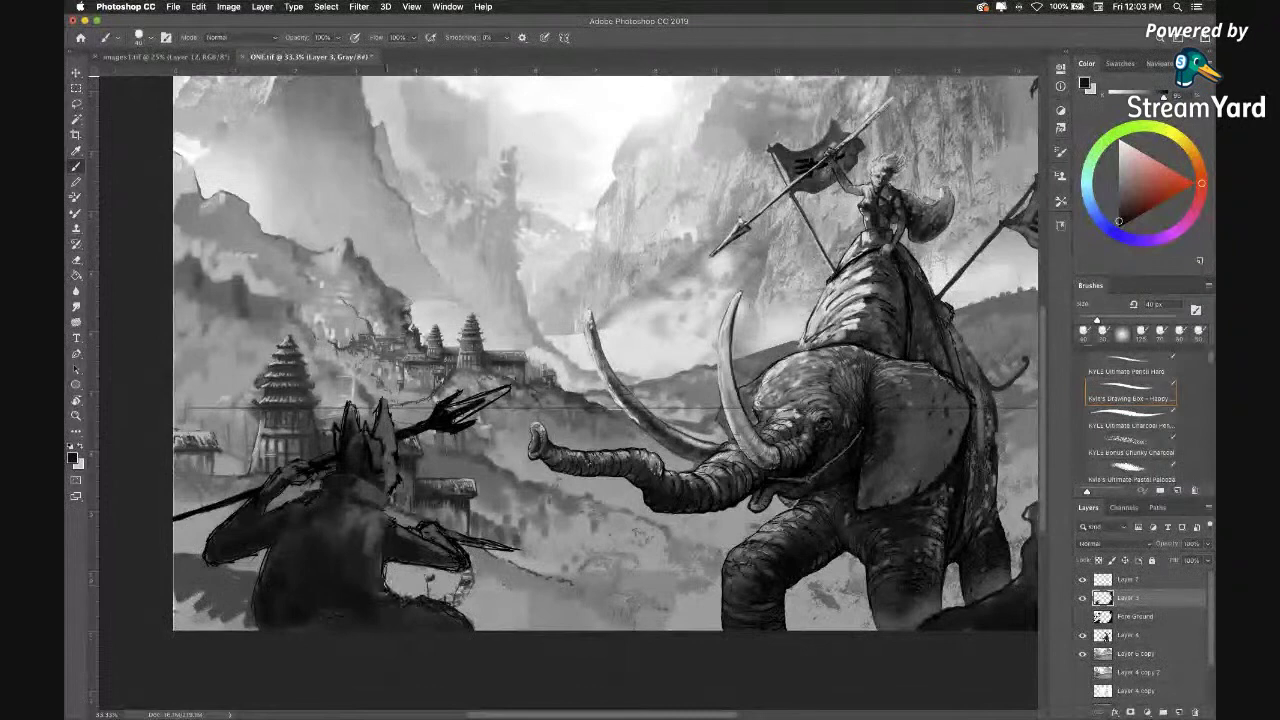
drag(384, 545, 388, 523)
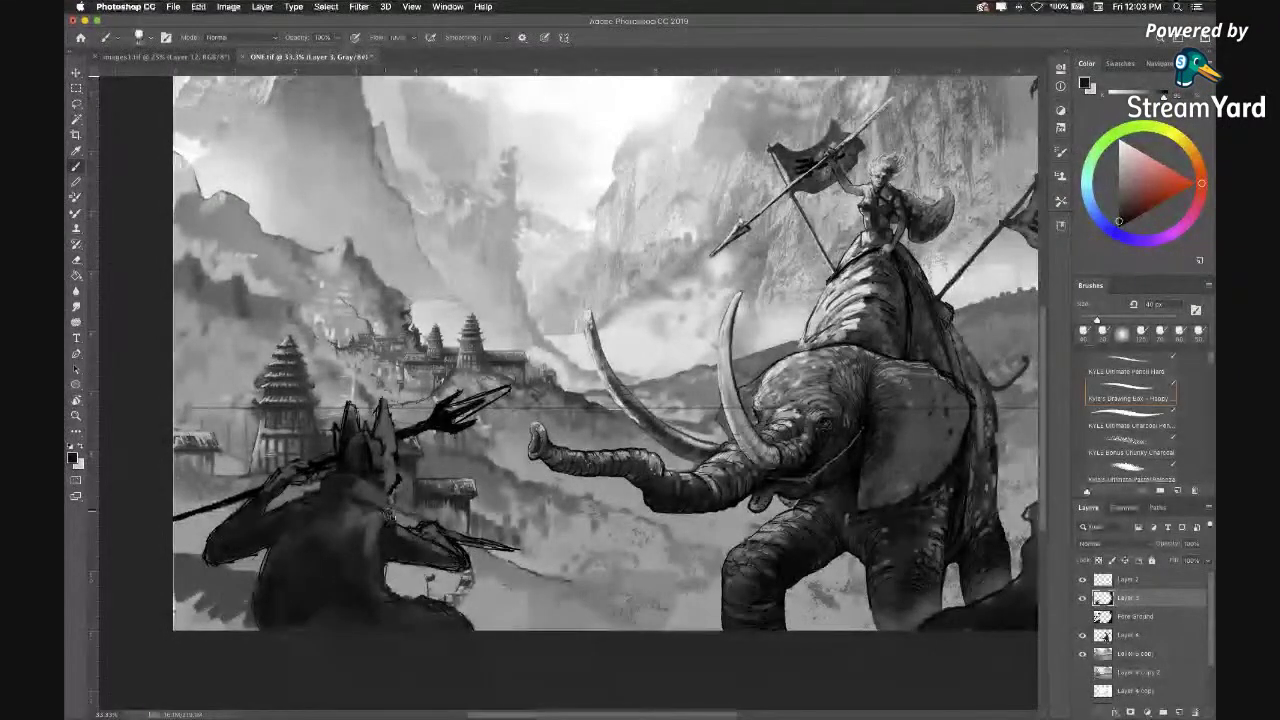
alt+click(388, 515)
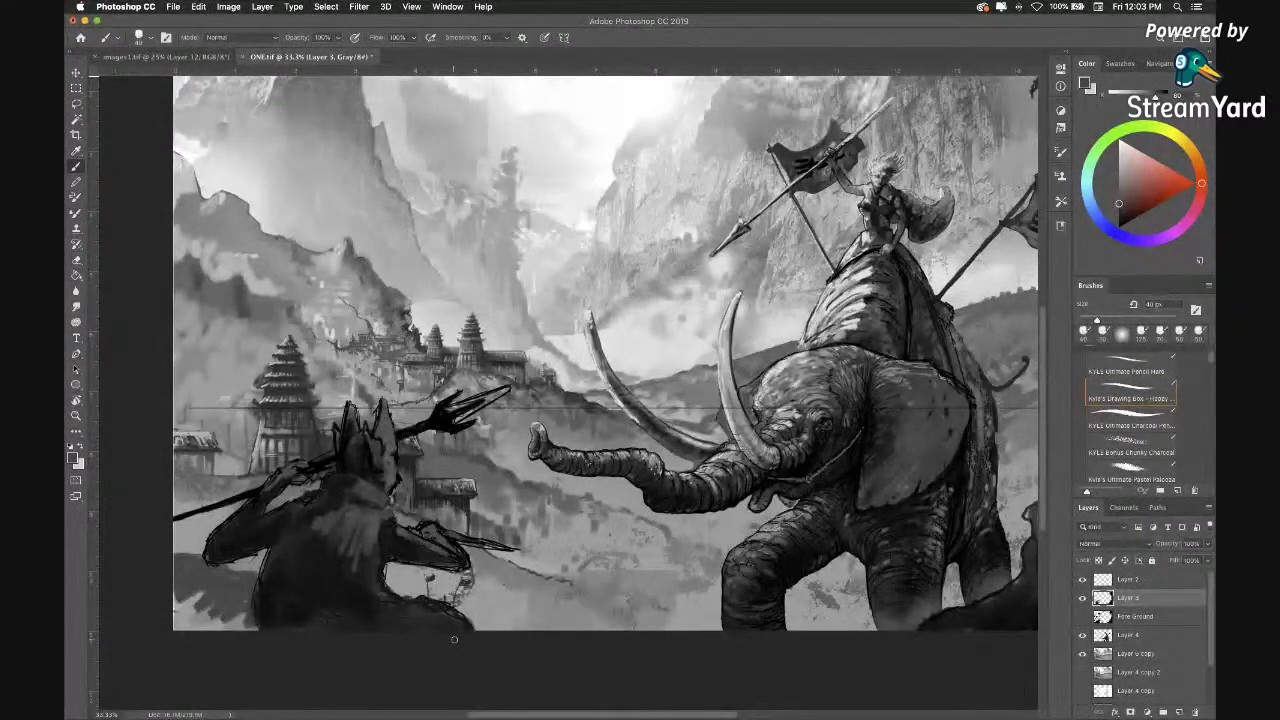
alt+click(455, 505)
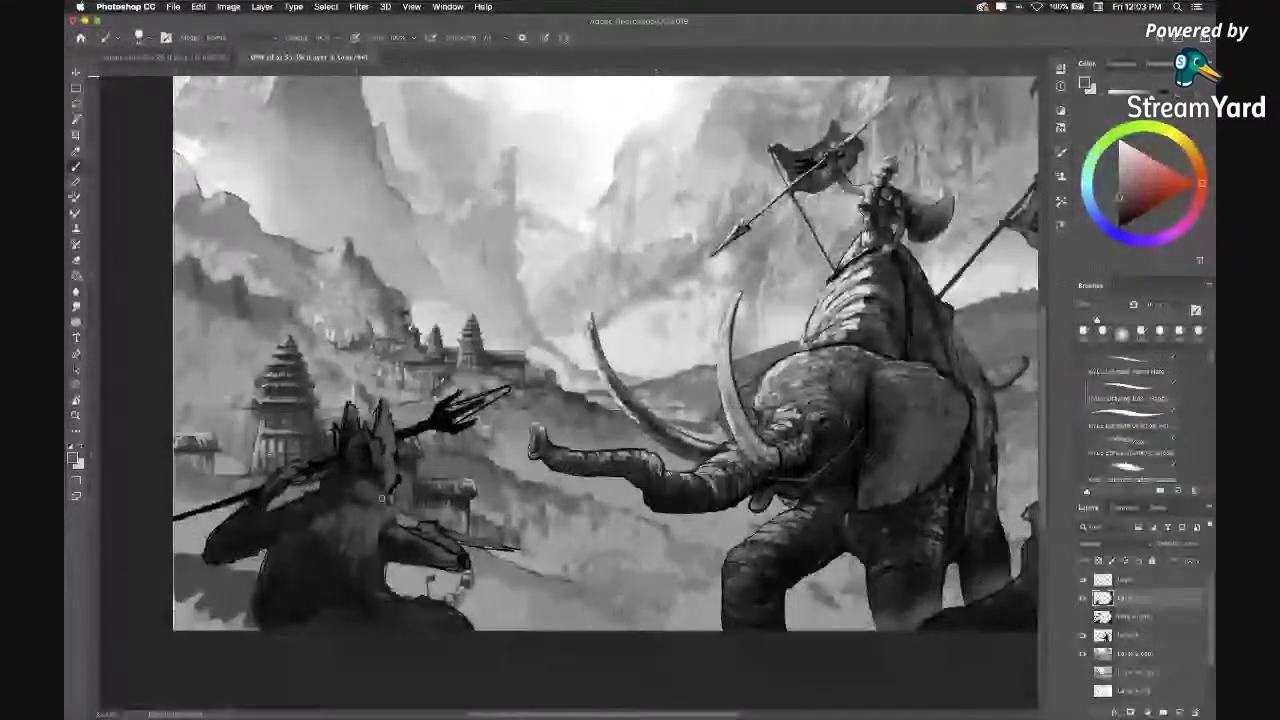
Choose a lighter gray and add highlights along the elephant-facing side of the figure's head, ear and shoulder.
click(1121, 180)
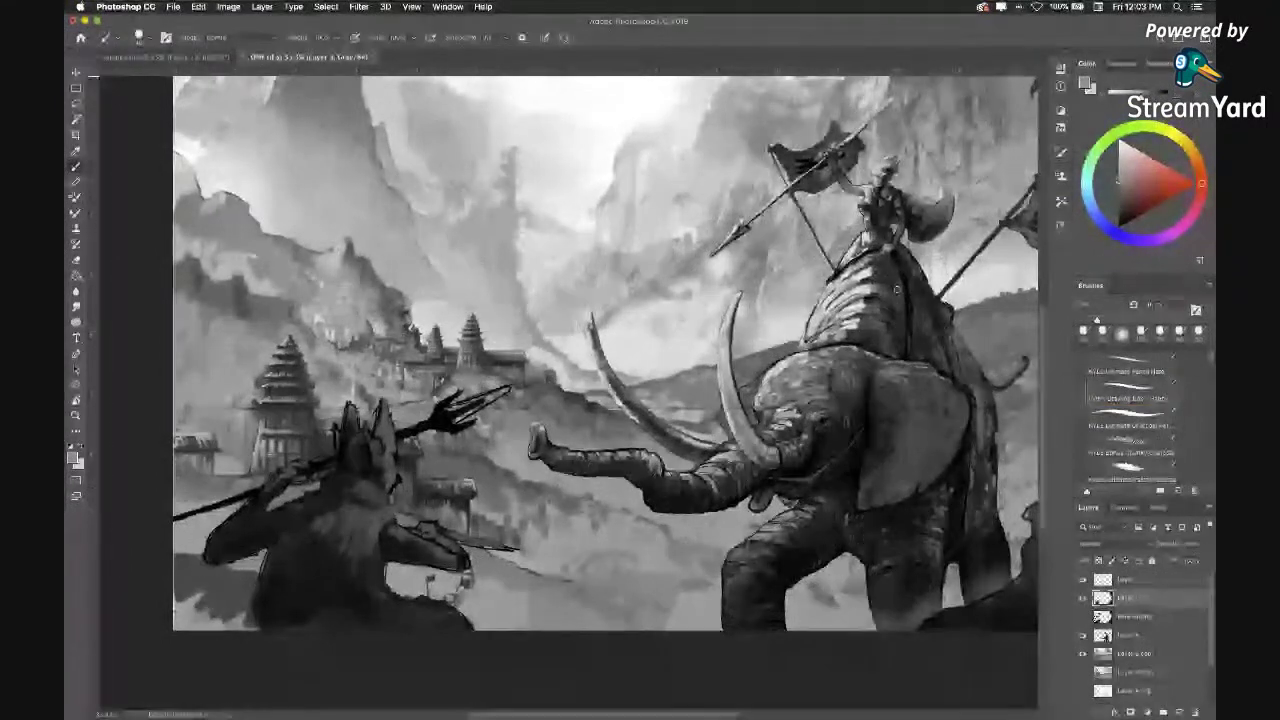
drag(394, 480, 386, 498)
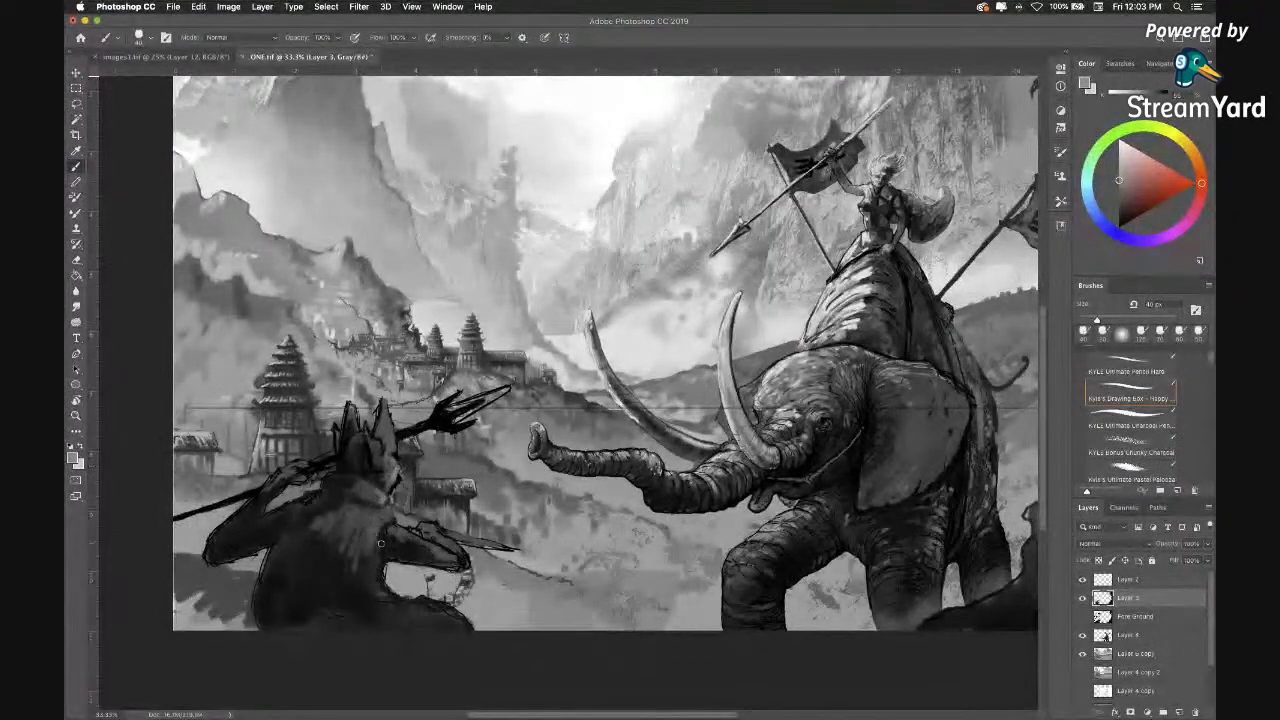
drag(392, 441, 397, 443)
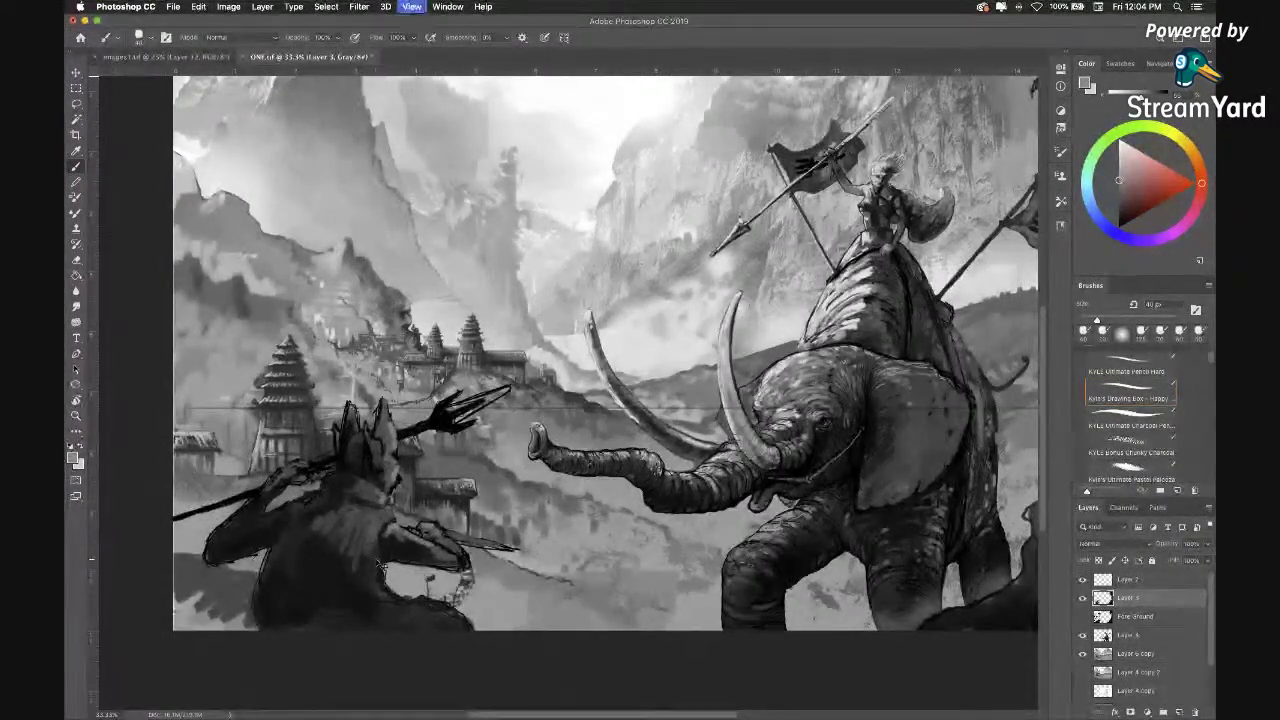
Lock Layer 3's transparent pixels and set up an enlarged Soft Round Pressure Opacity brush for shading the whole composition.
key(super+minus)
key(super+minus)
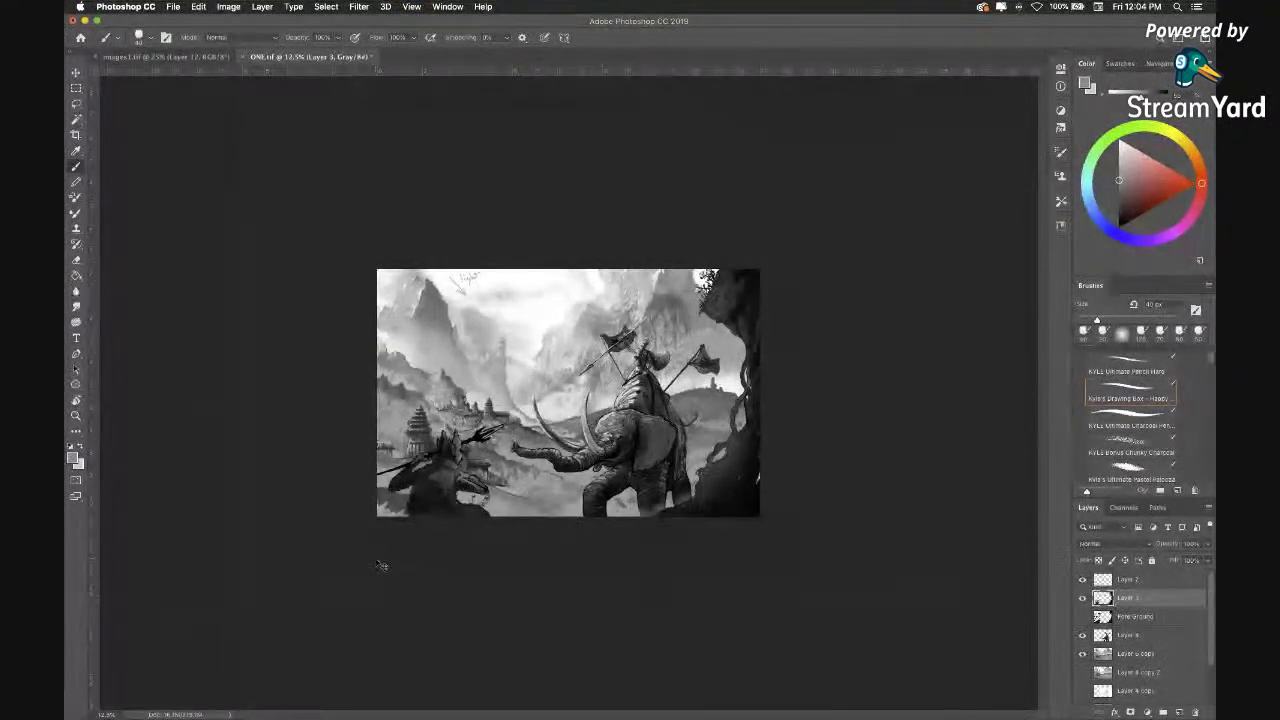
key(super+plus)
click(1098, 561)
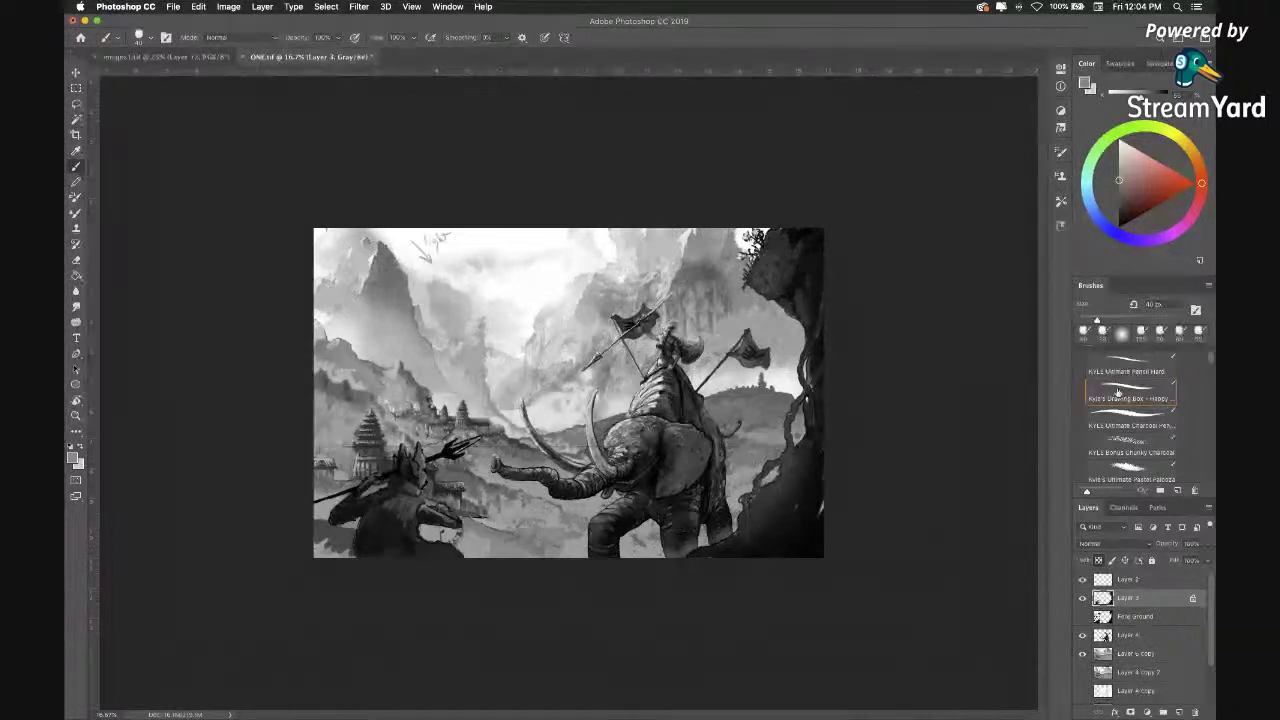
scroll(1131, 441, up, 5)
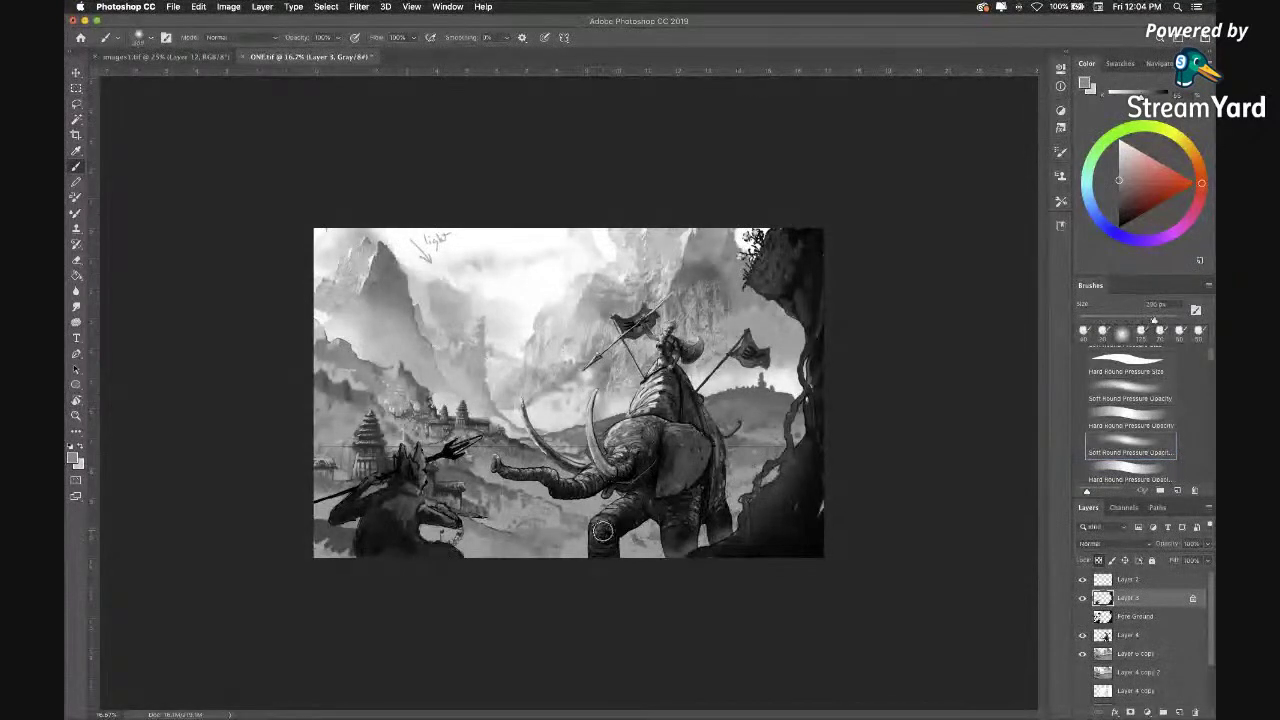
key(bracketright)
key(bracketright)
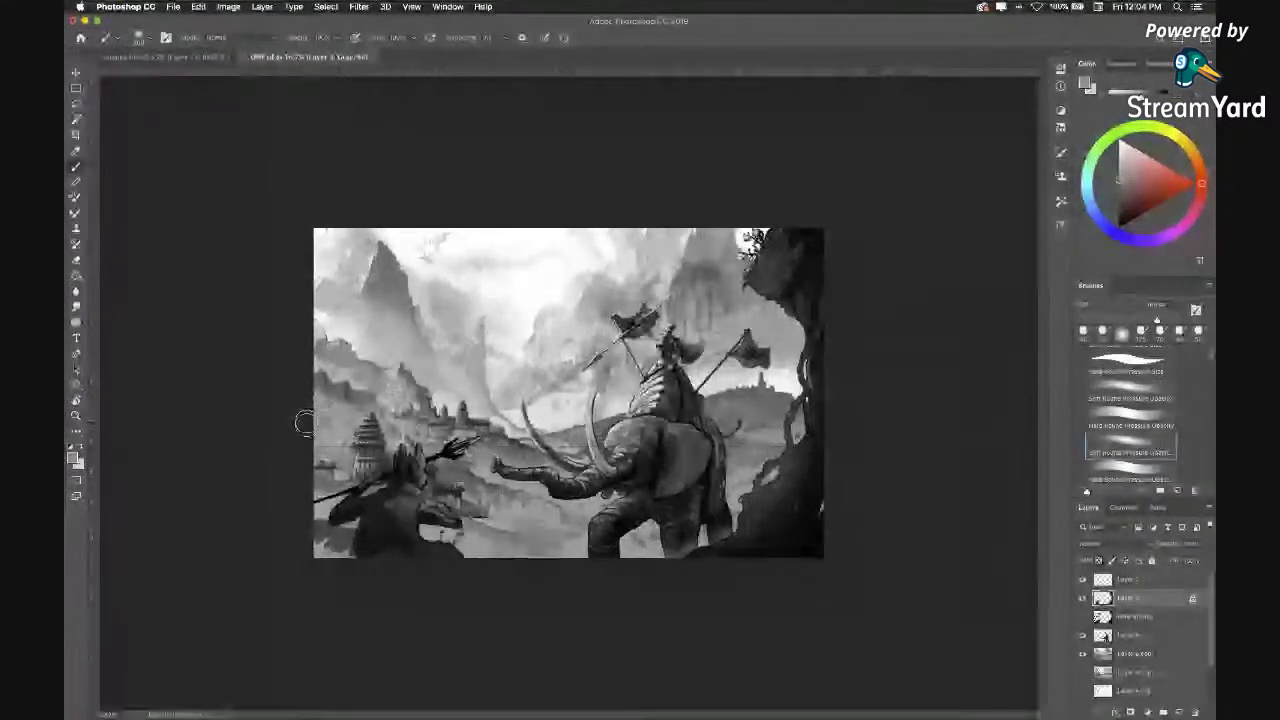
Softly shade the figure's lower body and the foreground rock behind the elephant with black.
key(x)
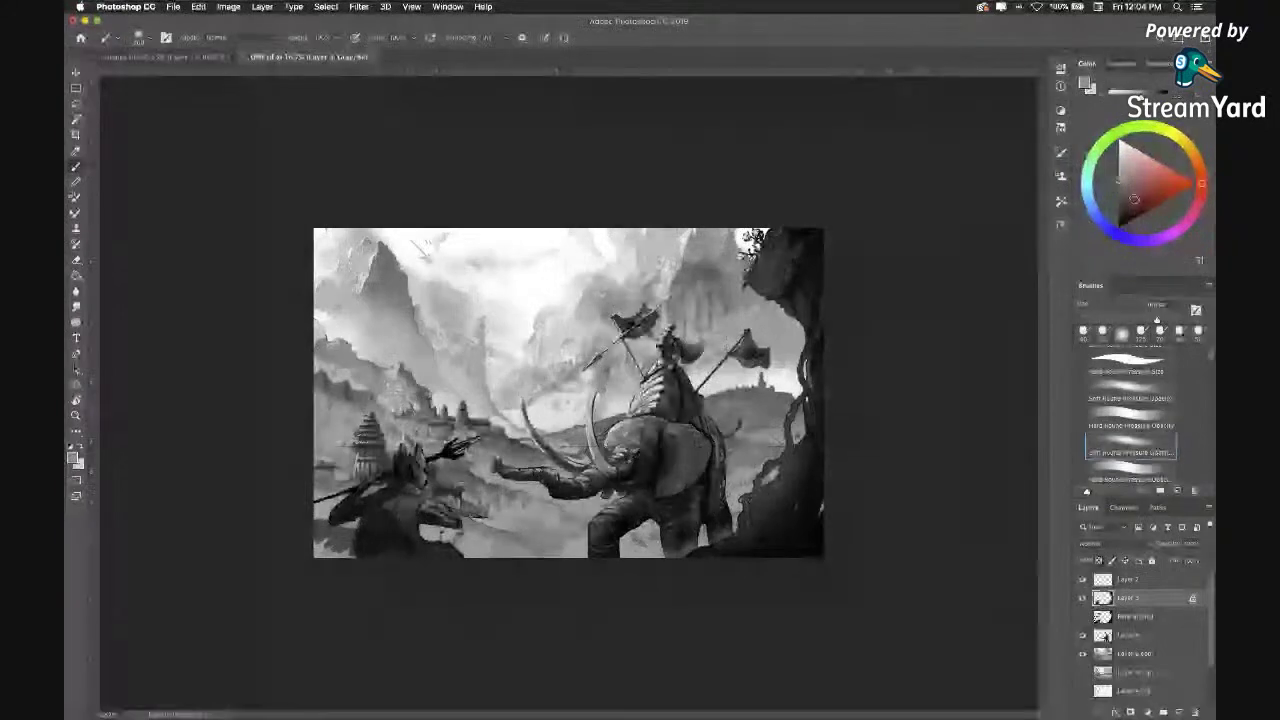
mouse_move(388, 565)
mouse_down()
mouse_move(449, 551)
mouse_move(410, 500)
mouse_move(525, 517)
mouse_move(334, 510)
mouse_up()
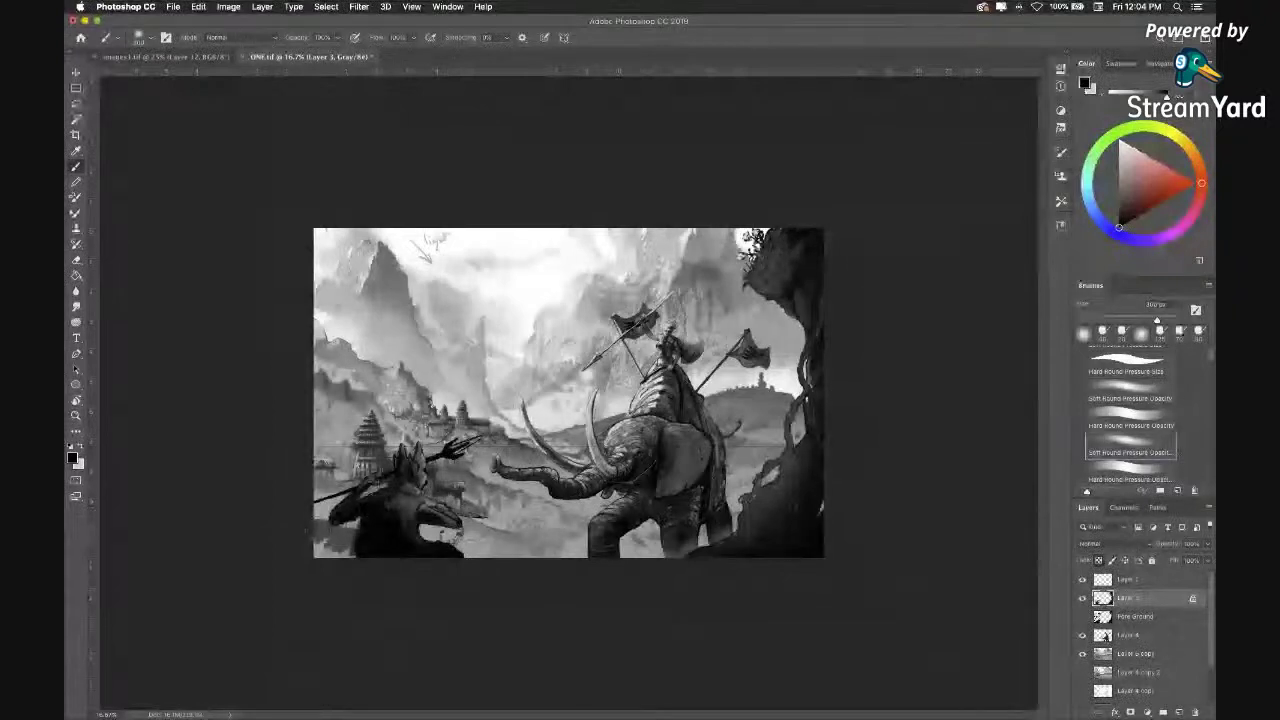
drag(790, 468, 818, 527)
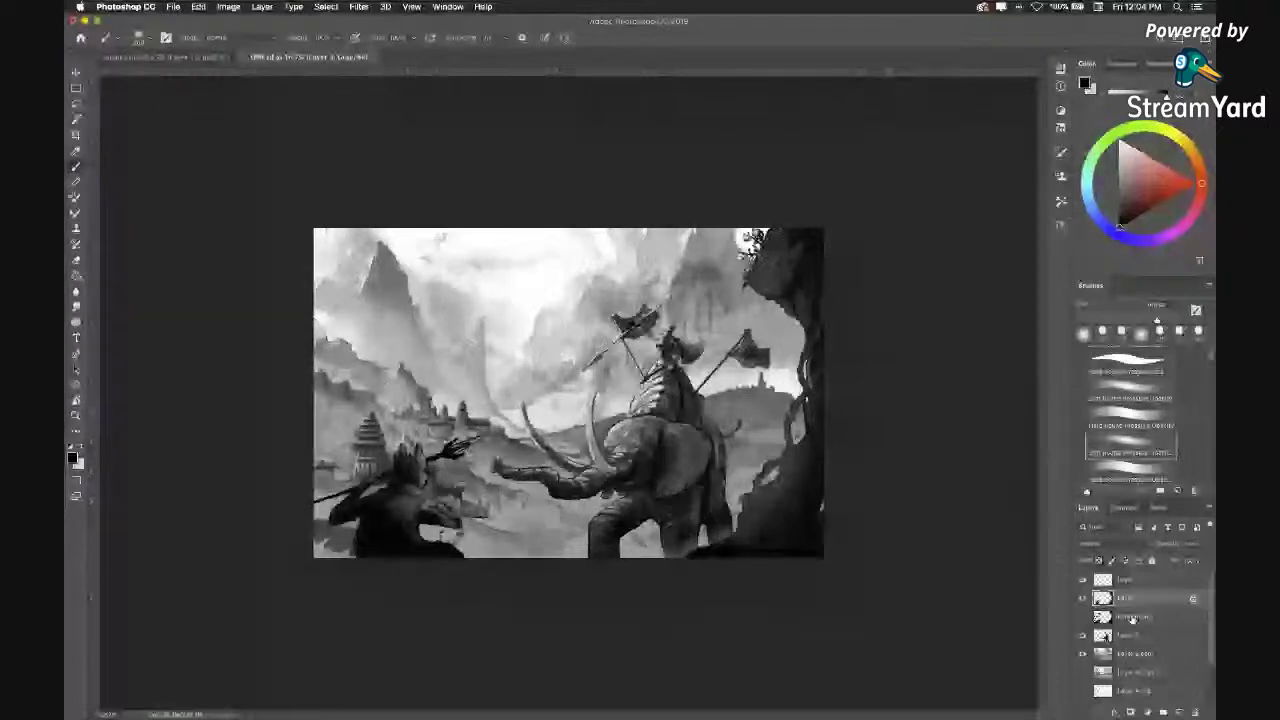
Lower Layer 3's opacity to compare it with the painting beneath, and restore it to 100%.
click(1207, 545)
drag(1207, 560, 1172, 562)
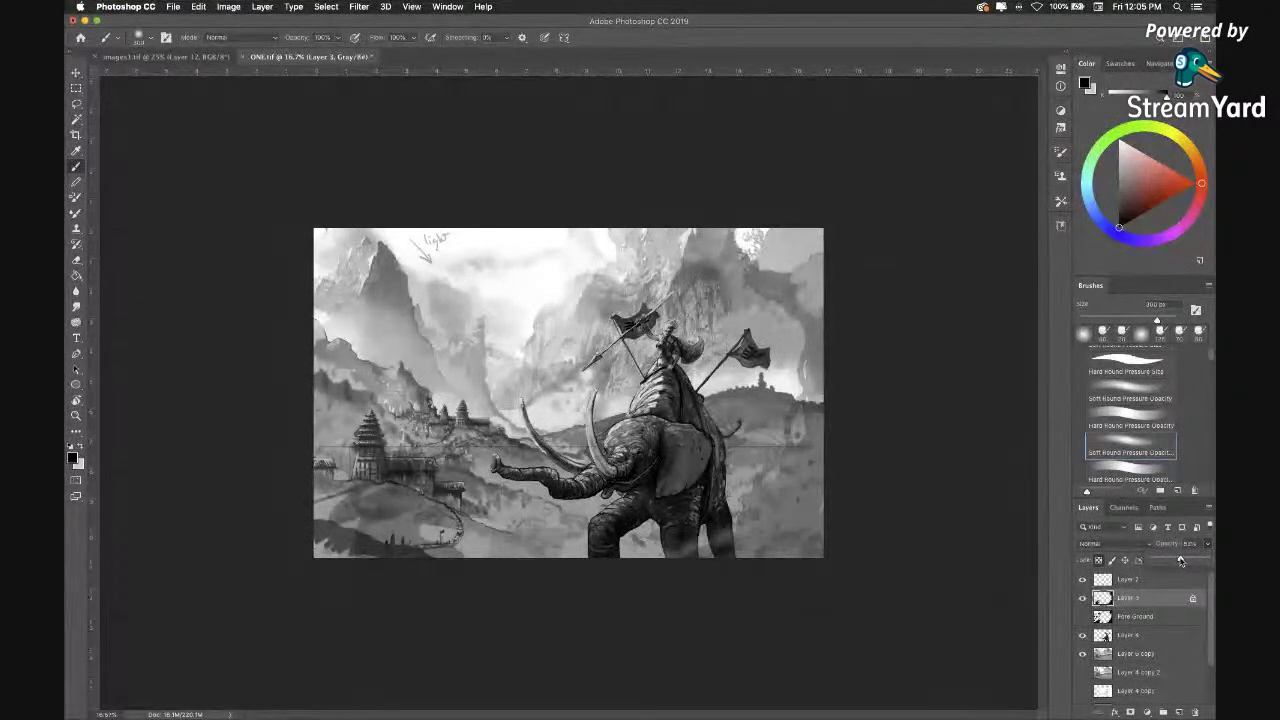
drag(1189, 562, 1185, 562)
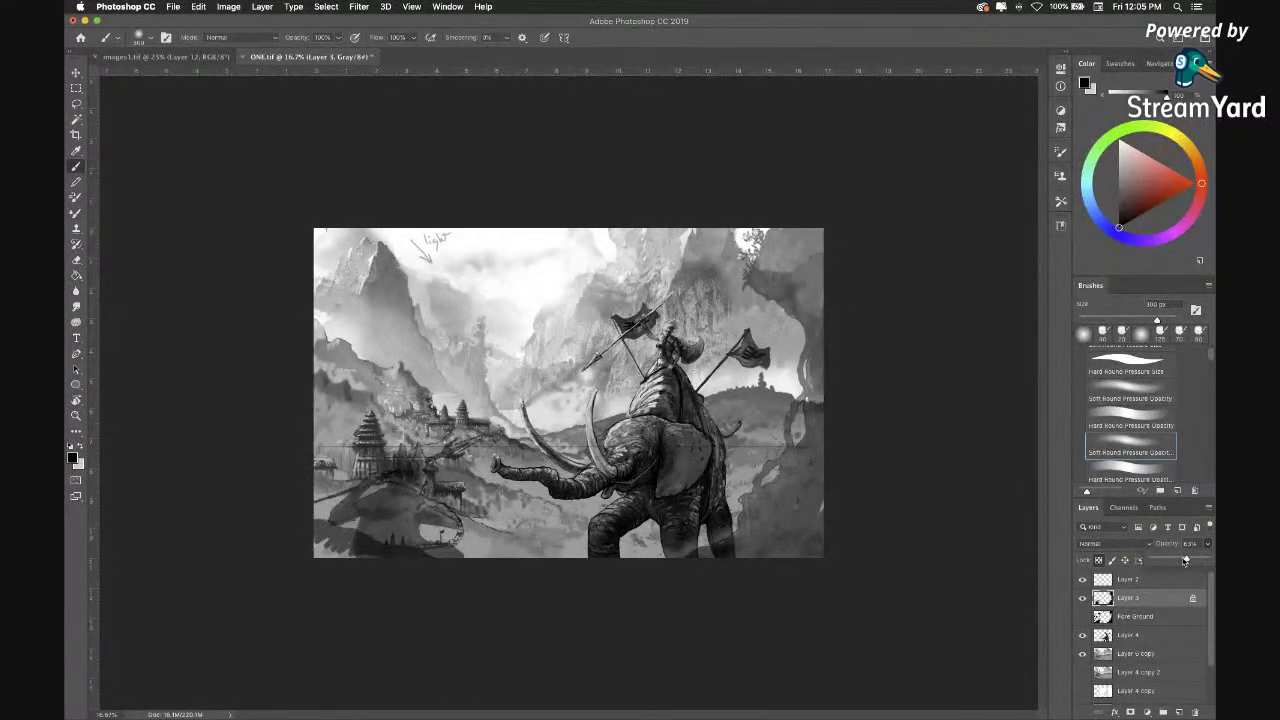
drag(1185, 561, 1206, 560)
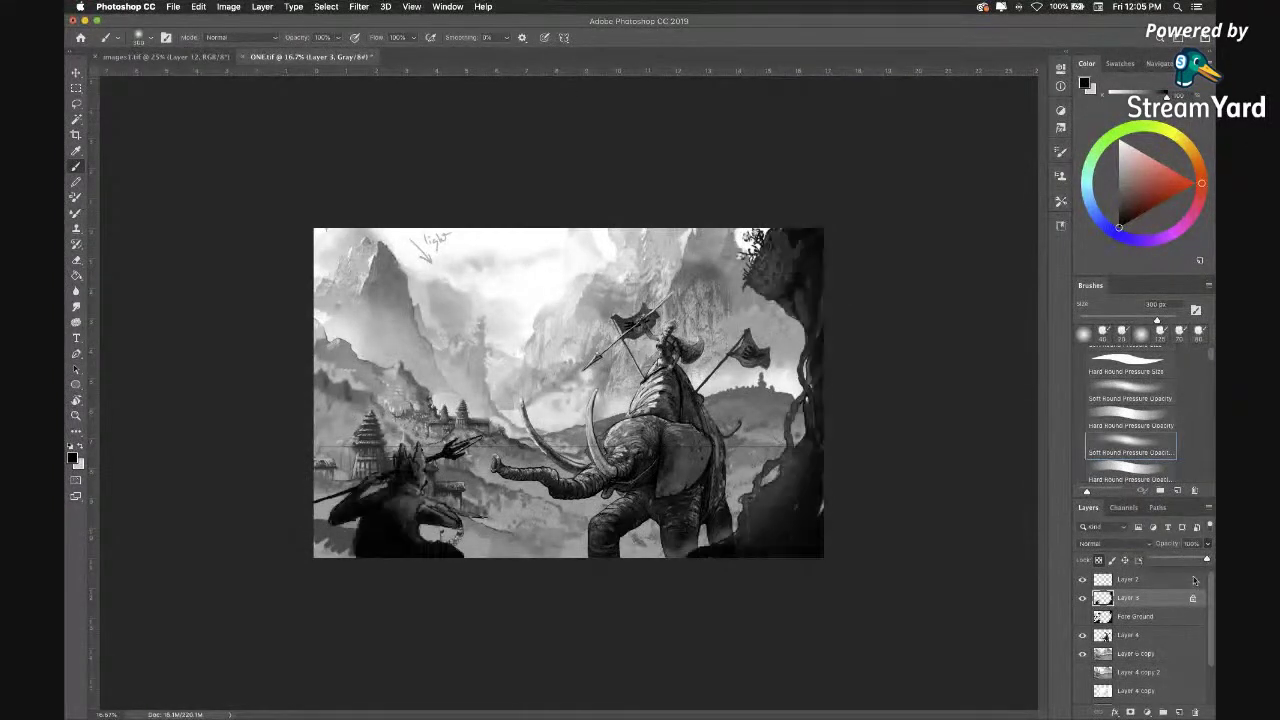
Show the Fore Ground sketch layer and reduce its opacity so it serves as a faint drawing guide.
mouse_move(1169, 622)
mouse_down()
mouse_move(1124, 643)
mouse_move(1160, 638)
mouse_up()
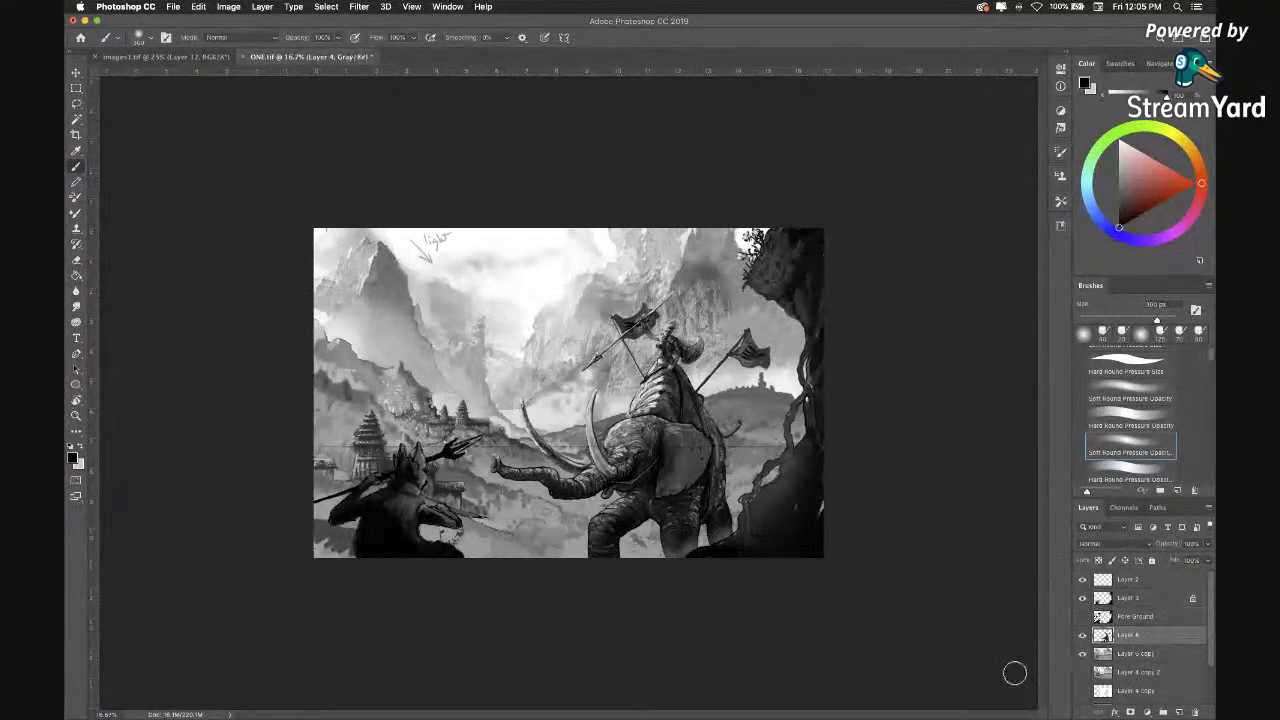
click(1082, 616)
click(1181, 617)
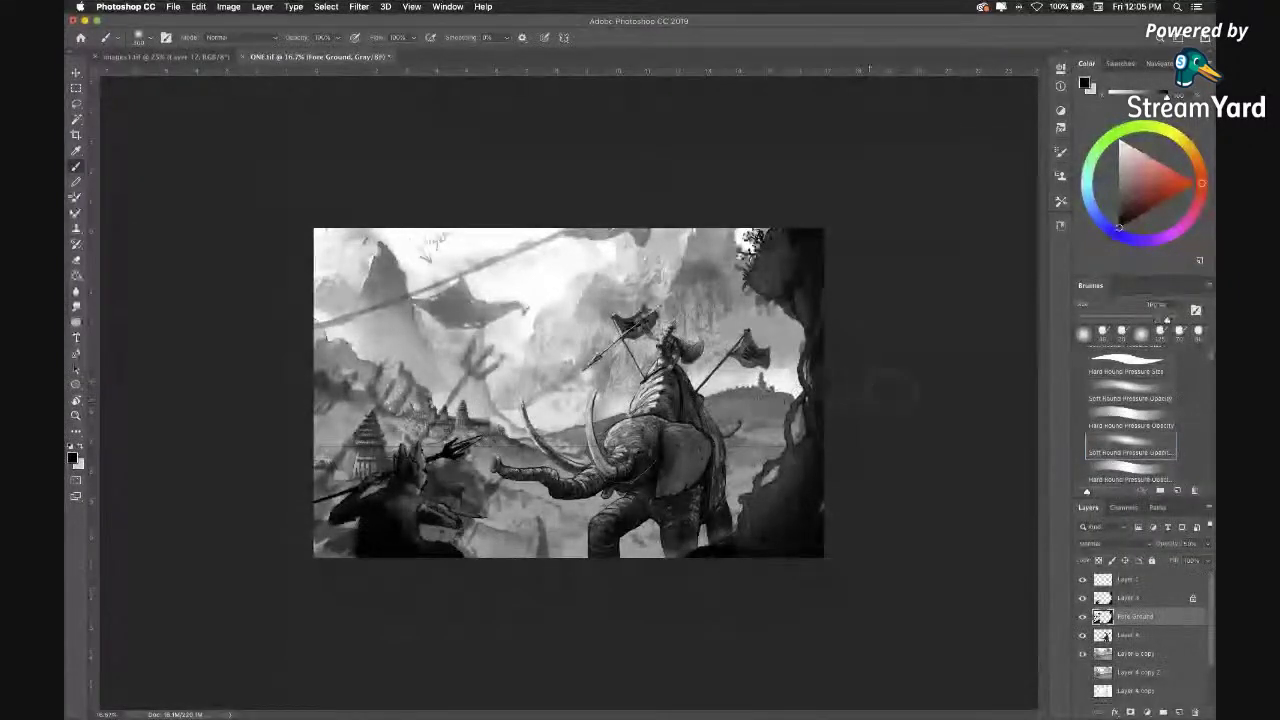
Choose Kyle's Drawing Box brush and make Layer 3 active with its transparency lock removed.
scroll(1213, 360, down, 2)
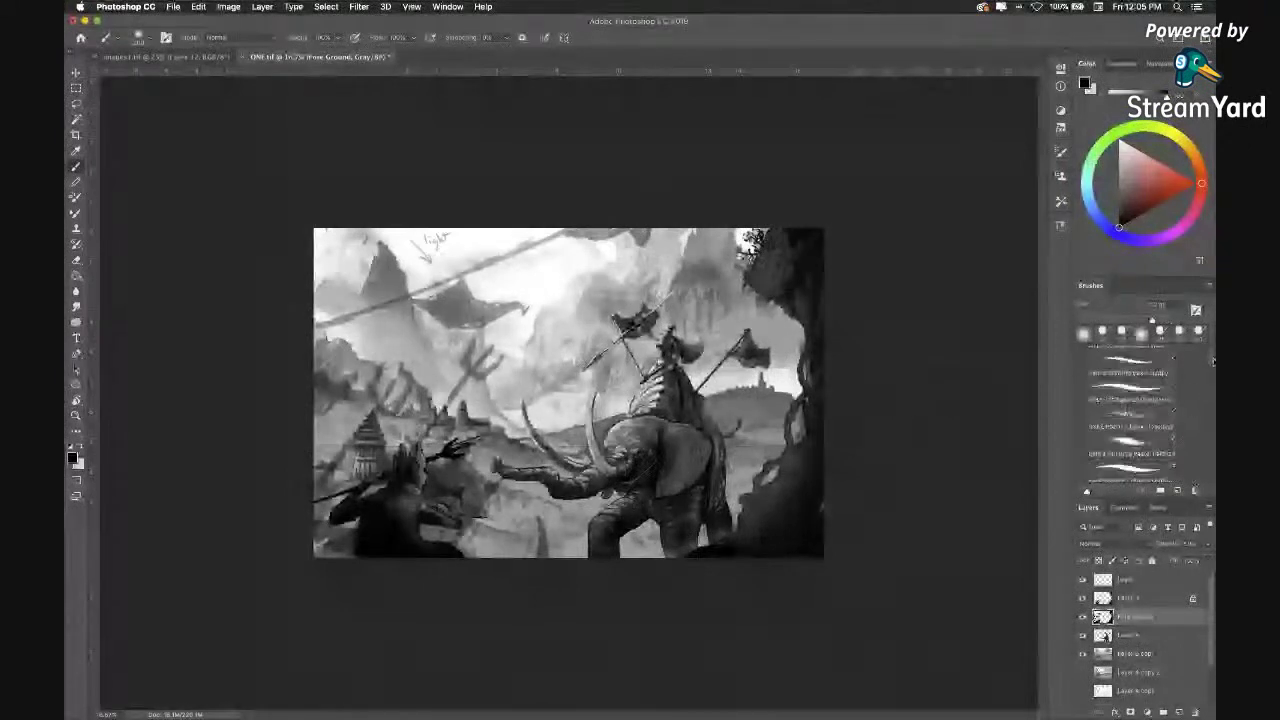
drag(1213, 361, 1213, 356)
click(1146, 441)
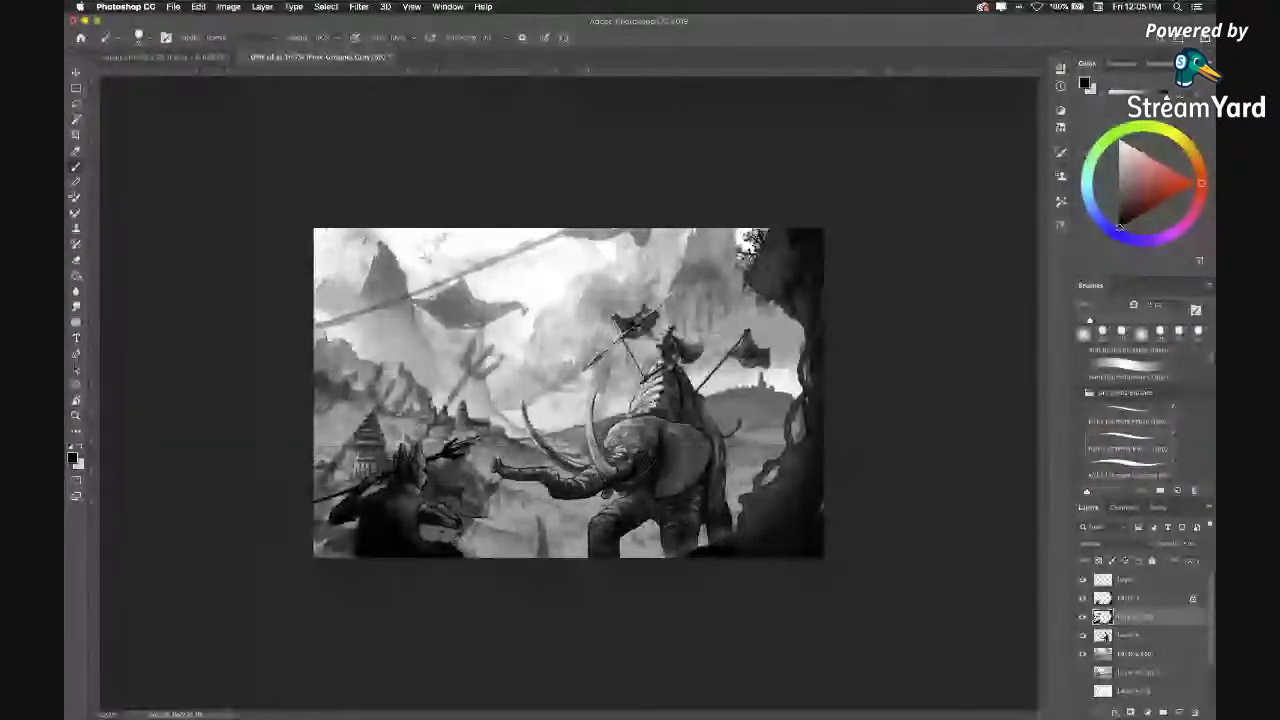
click(1128, 598)
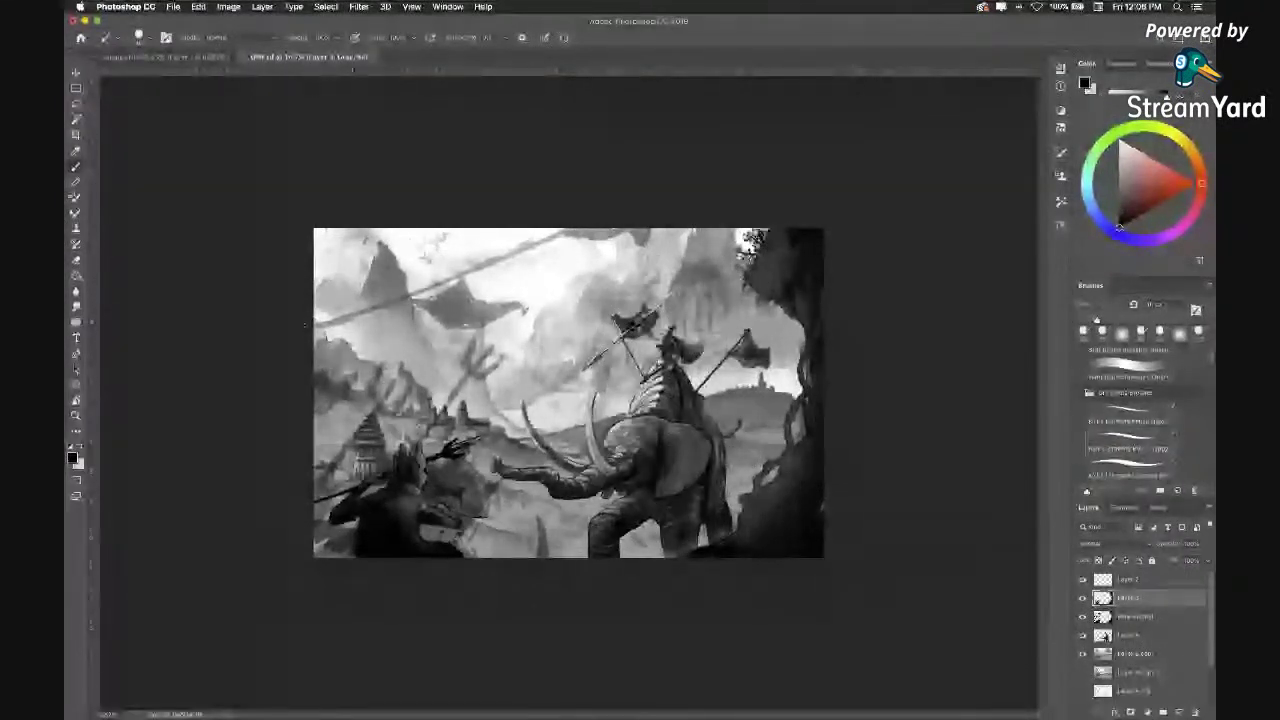
Try black strokes for the diagonal pole across the sky and undo them.
key(Return)
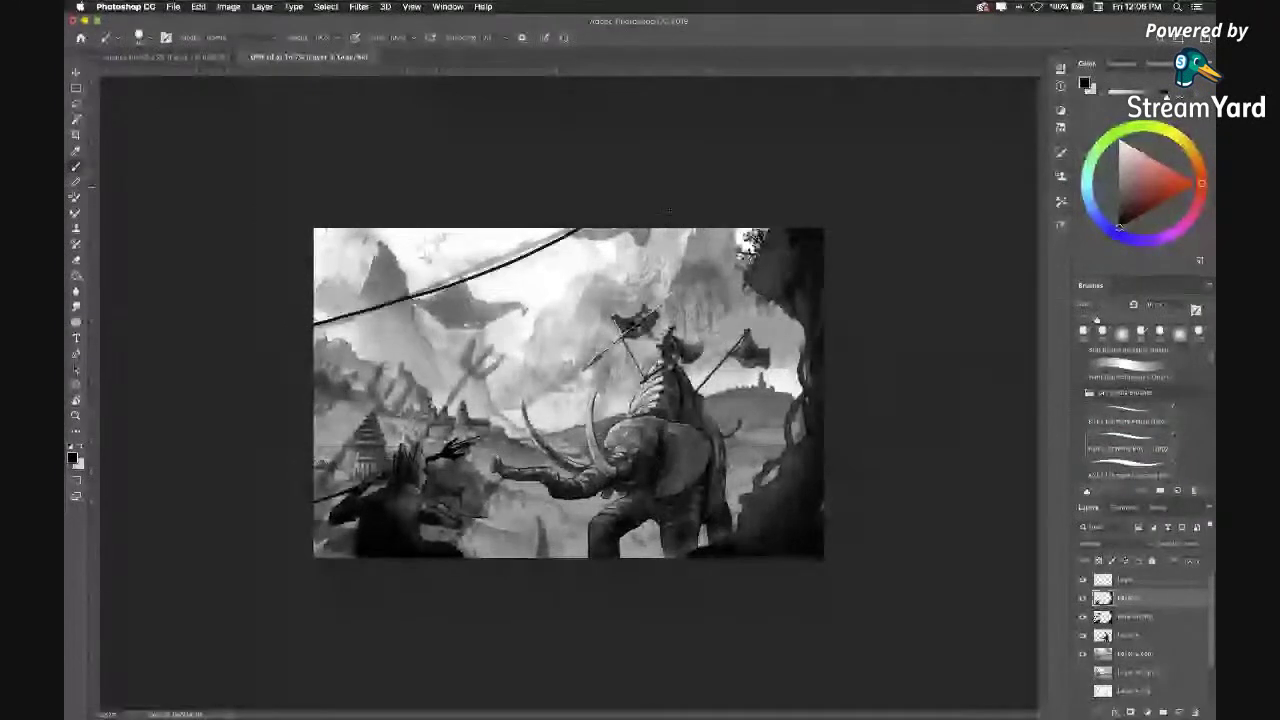
key(ctrl+z)
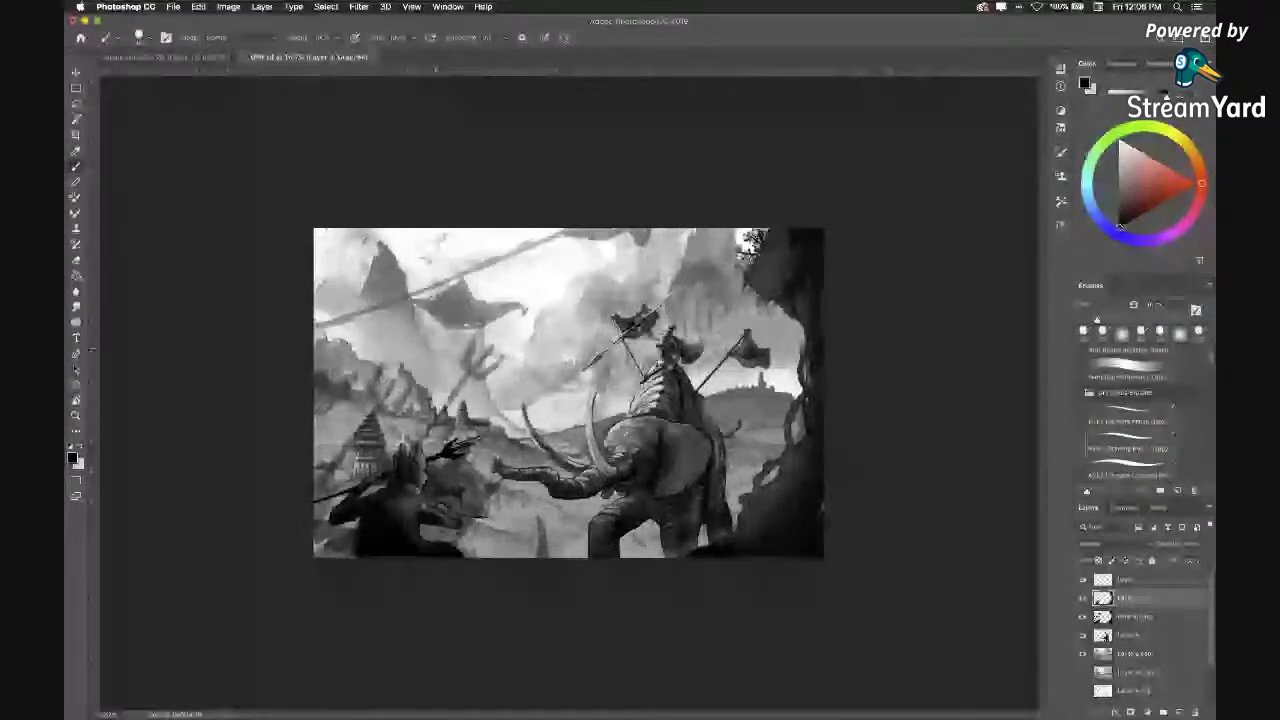
key(ctrl+shift+z)
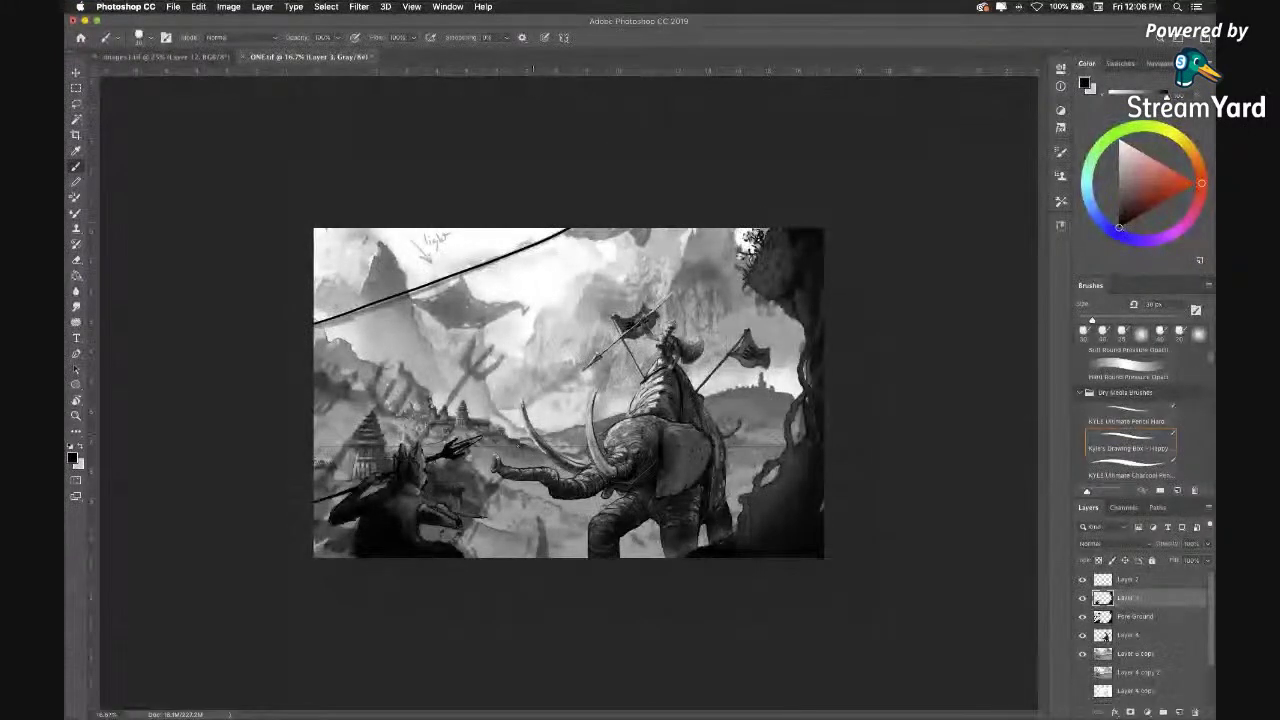
key(ctrl+z)
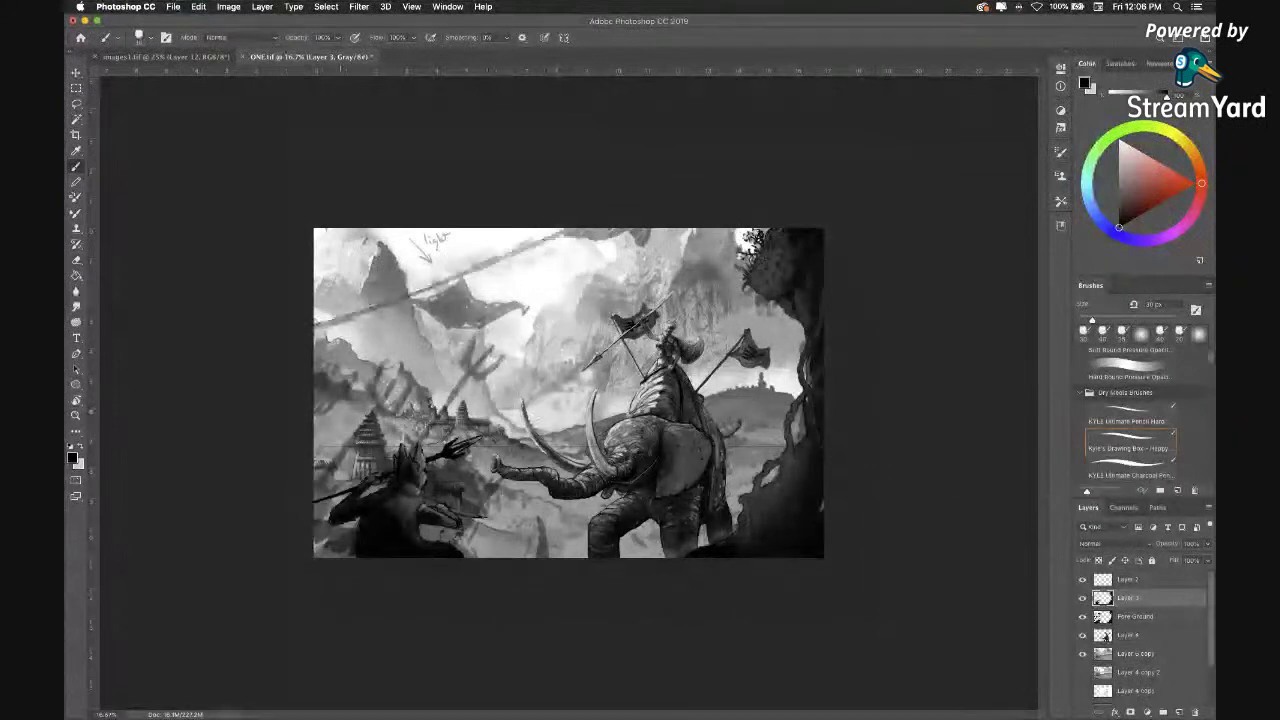
Draw the diagonal black pole across the sky and outline the torn banner hanging from it, including its curled tip.
key(ctrl+shift+z)
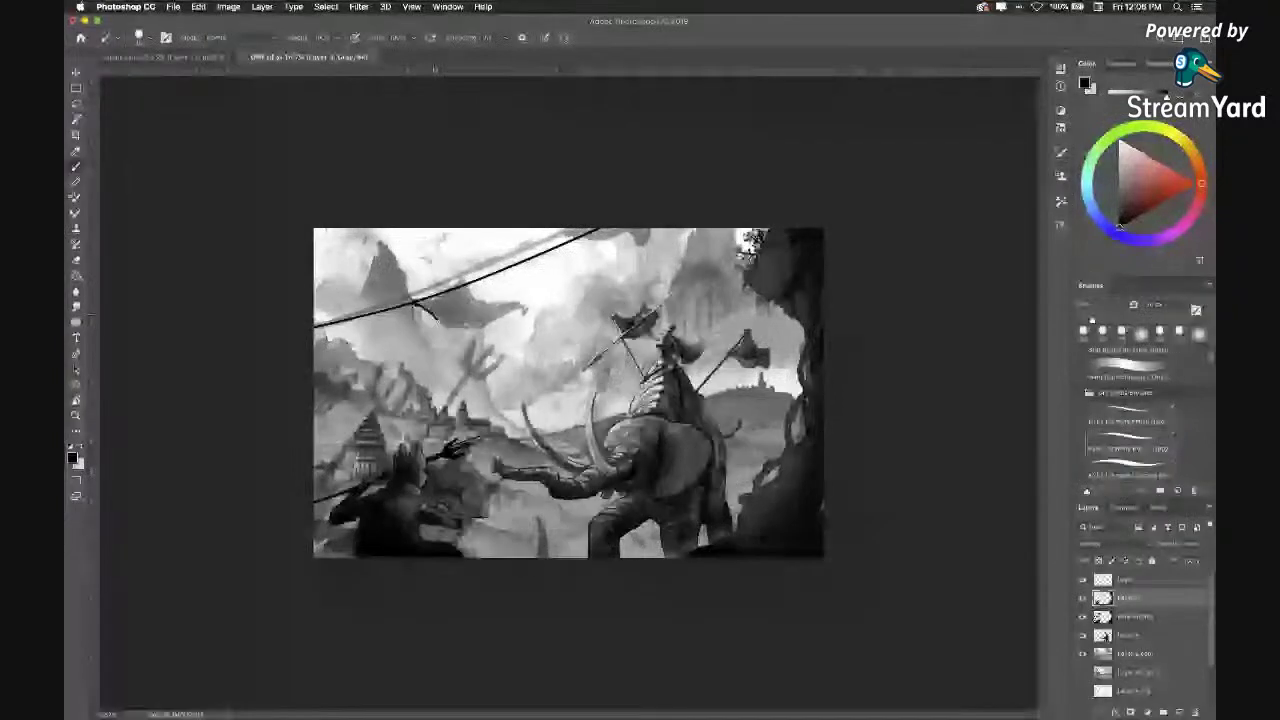
drag(436, 318, 498, 323)
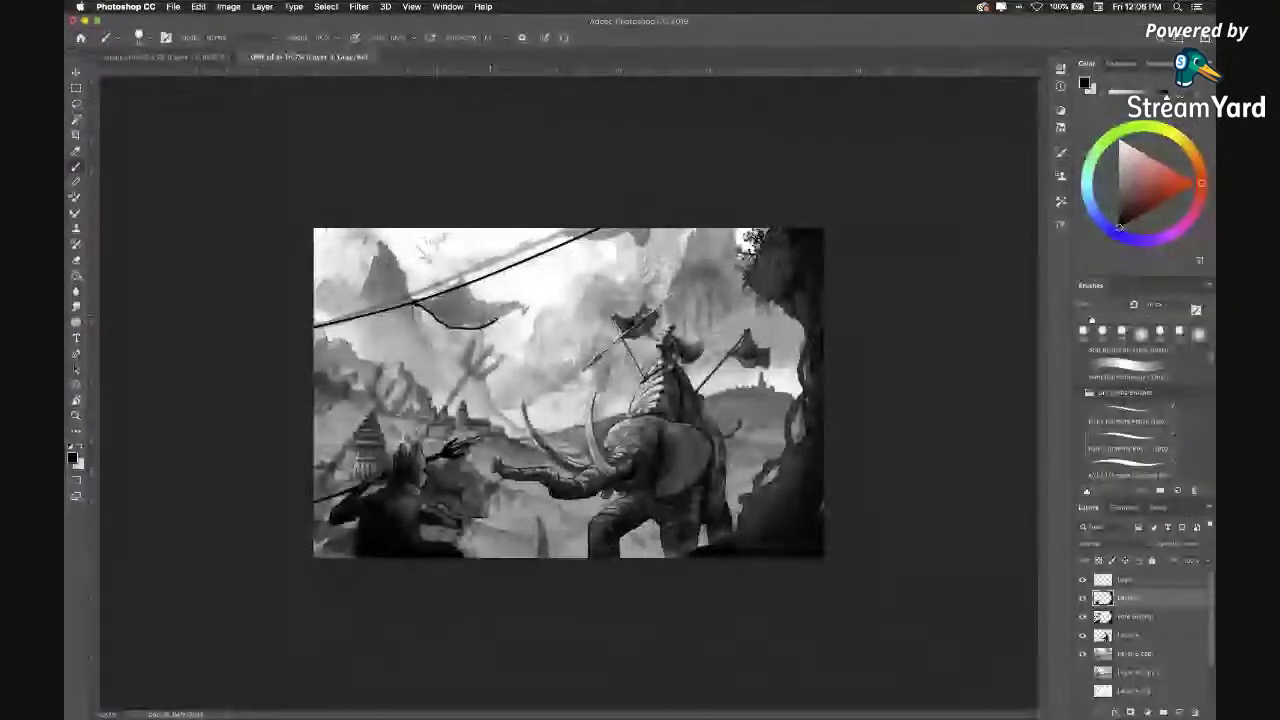
drag(498, 321, 513, 317)
drag(467, 282, 500, 302)
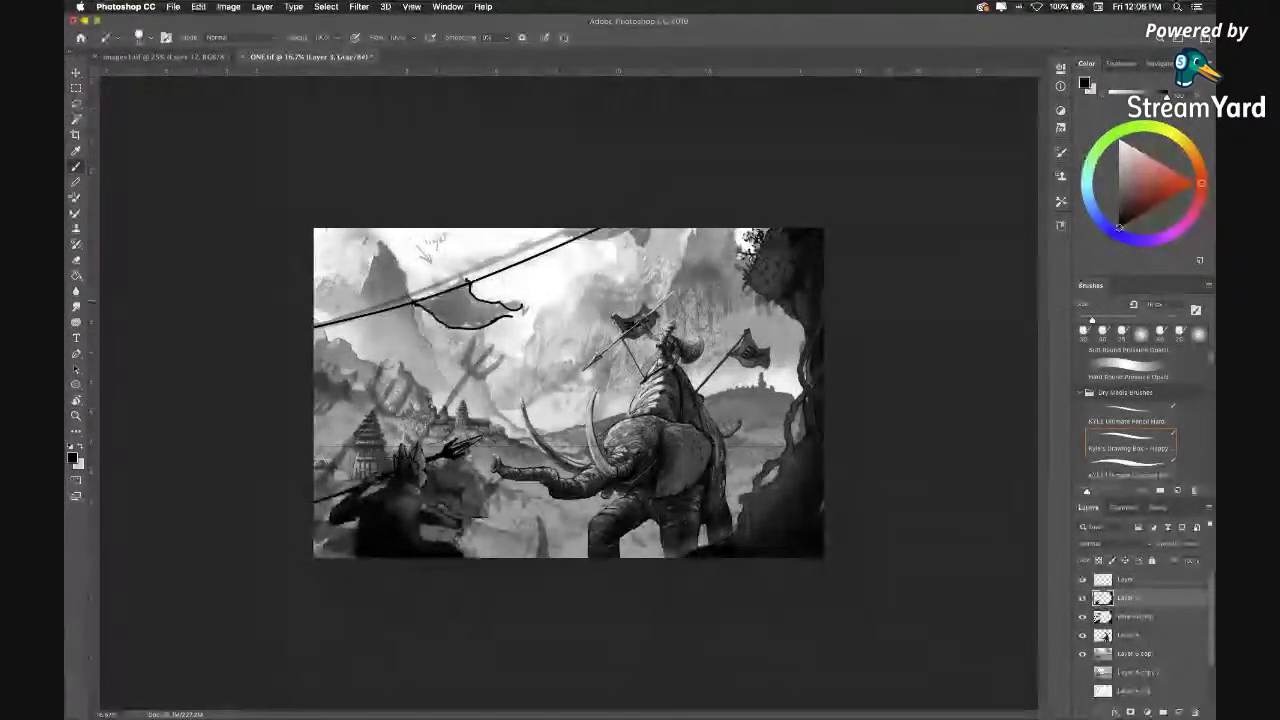
drag(506, 298, 522, 306)
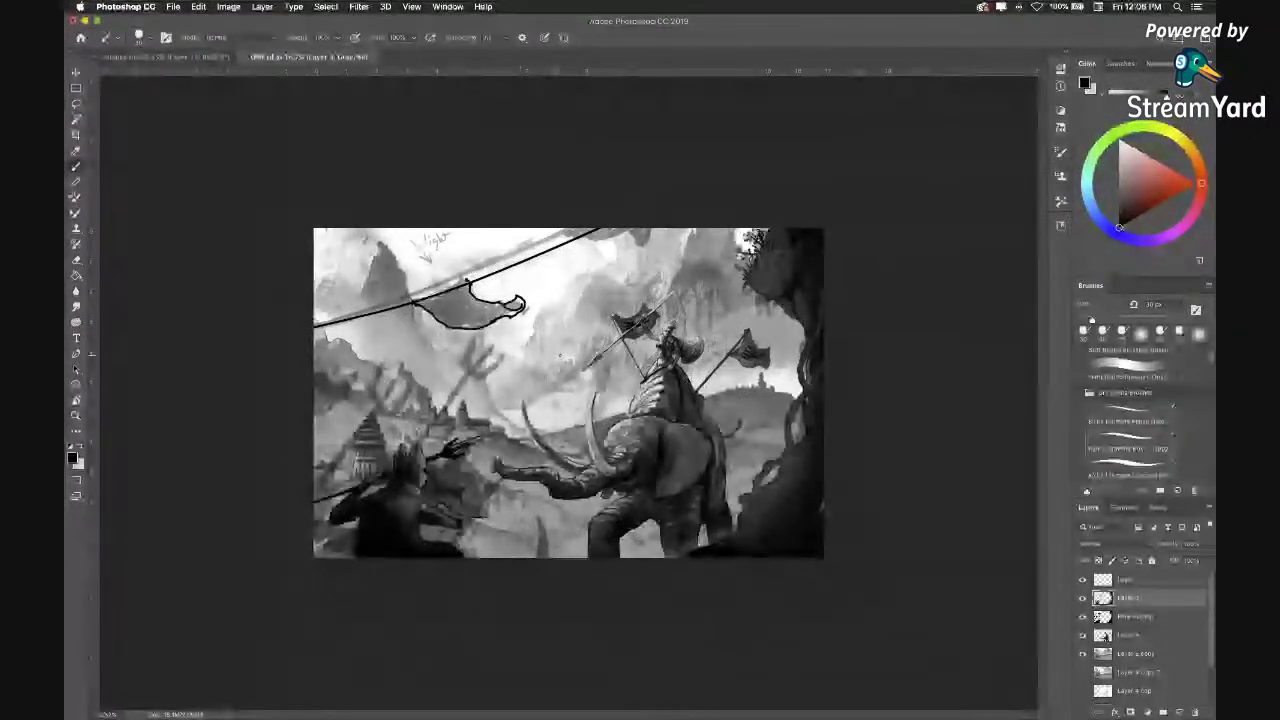
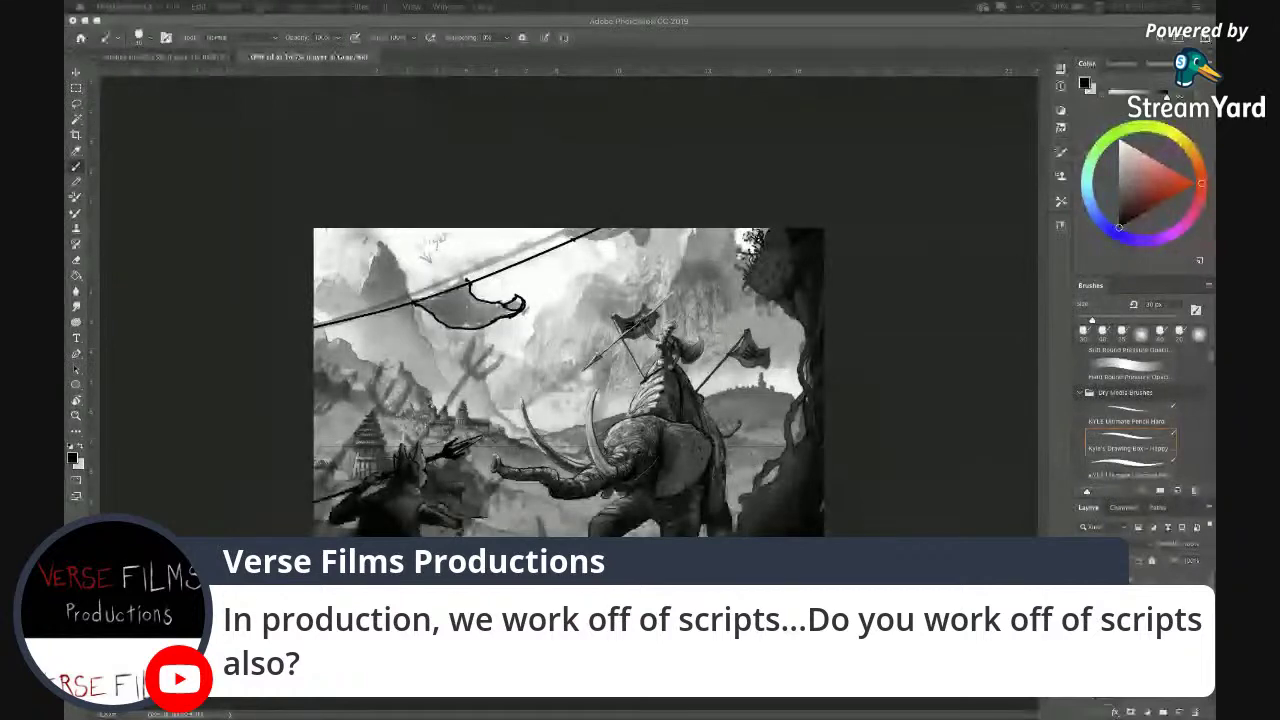
Outline a second banner hanging from the pole at the canvas's upper edge and a pointed banner at its left edge.
drag(420, 240, 448, 238)
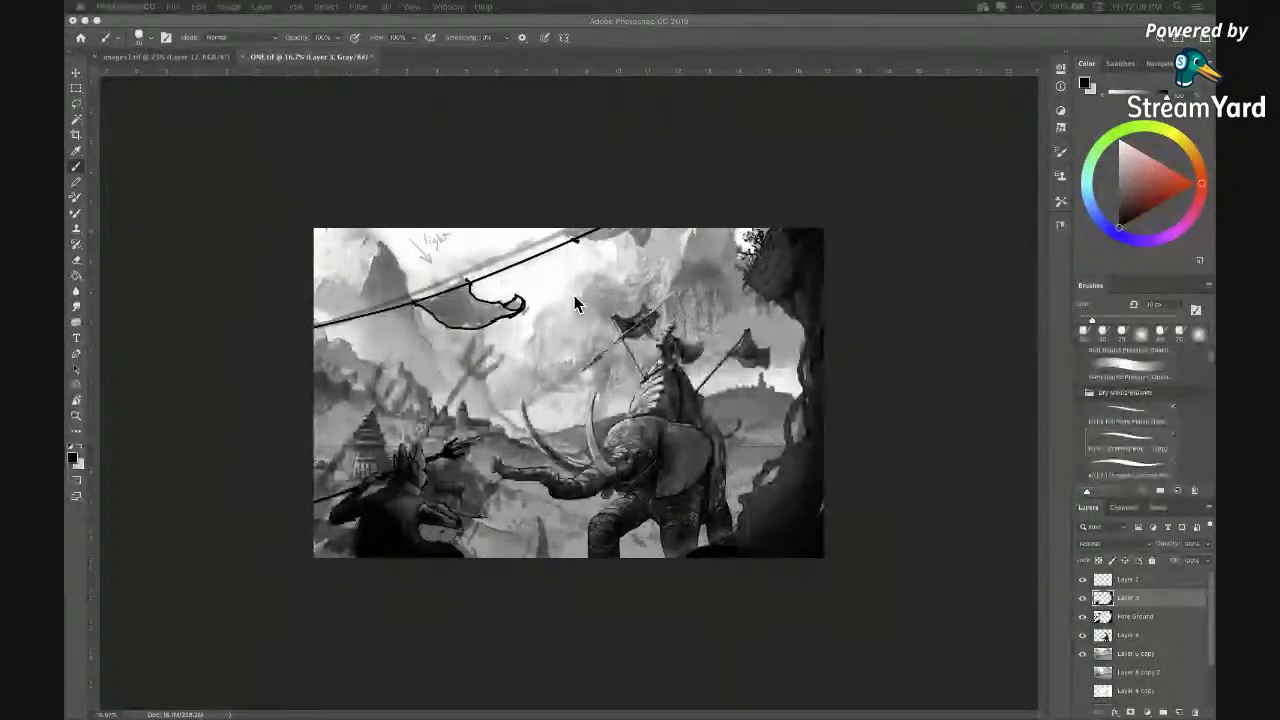
click(889, 351)
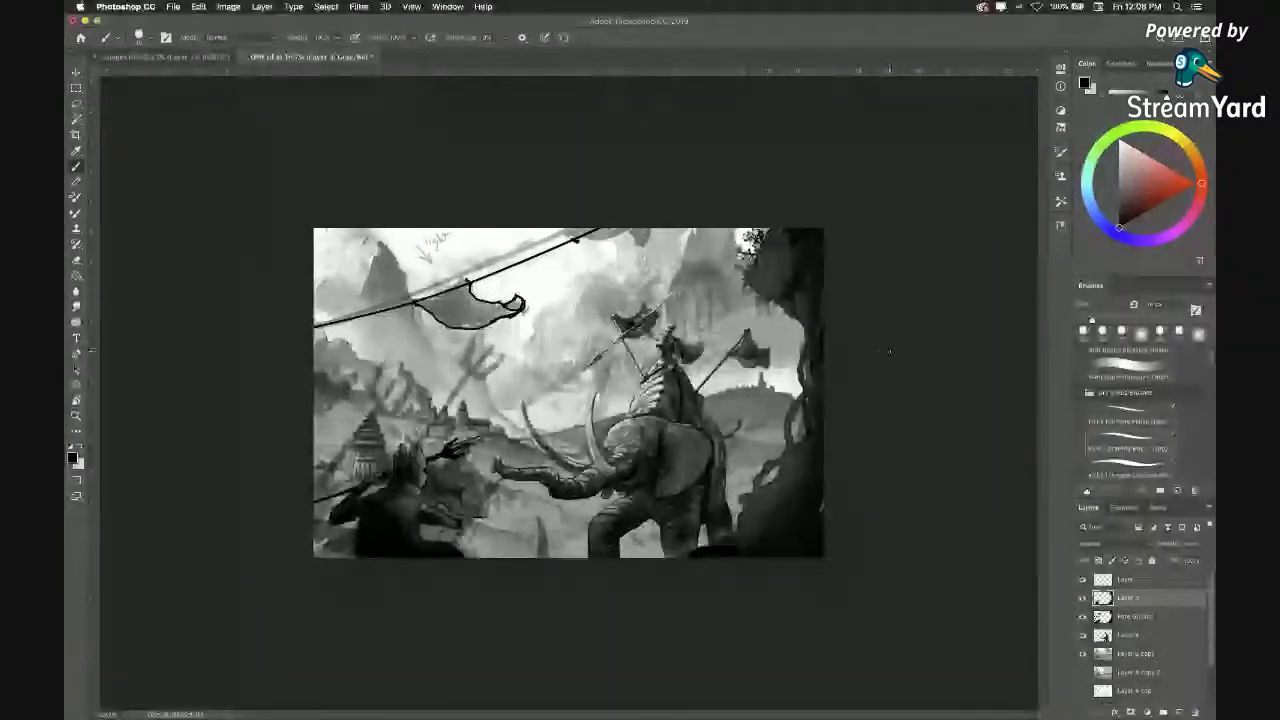
key(super+0)
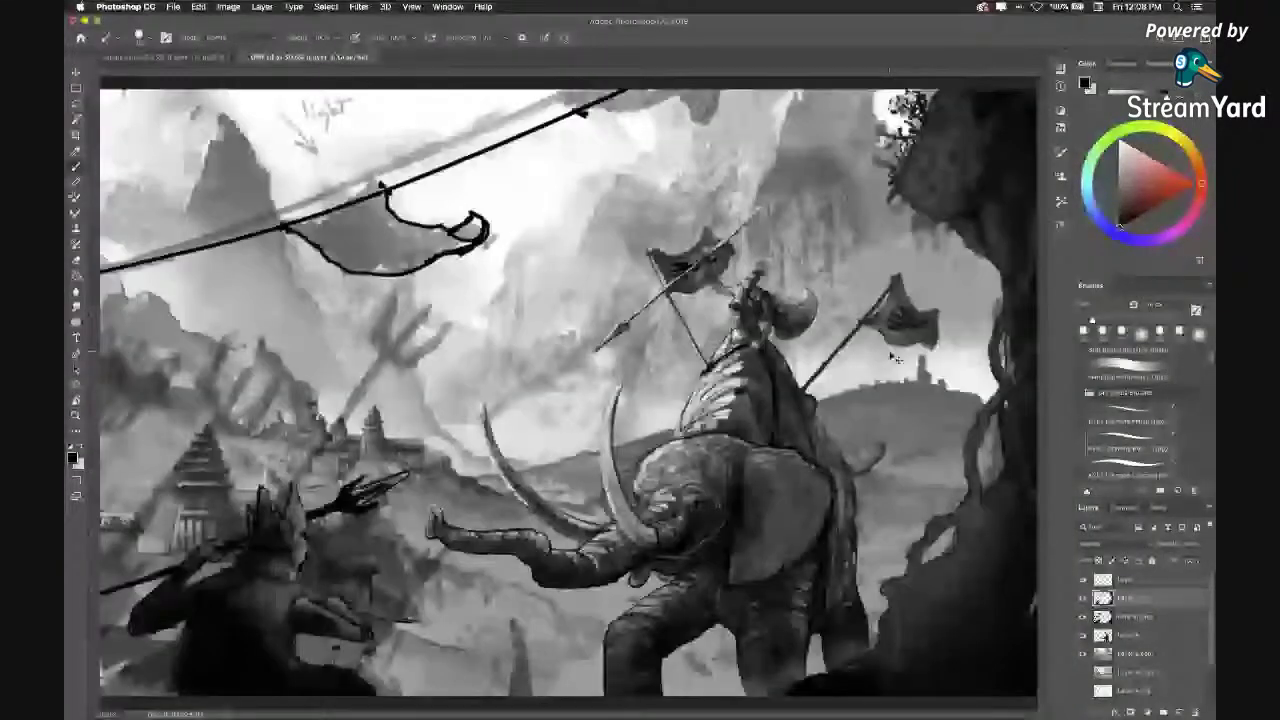
key(super+minus)
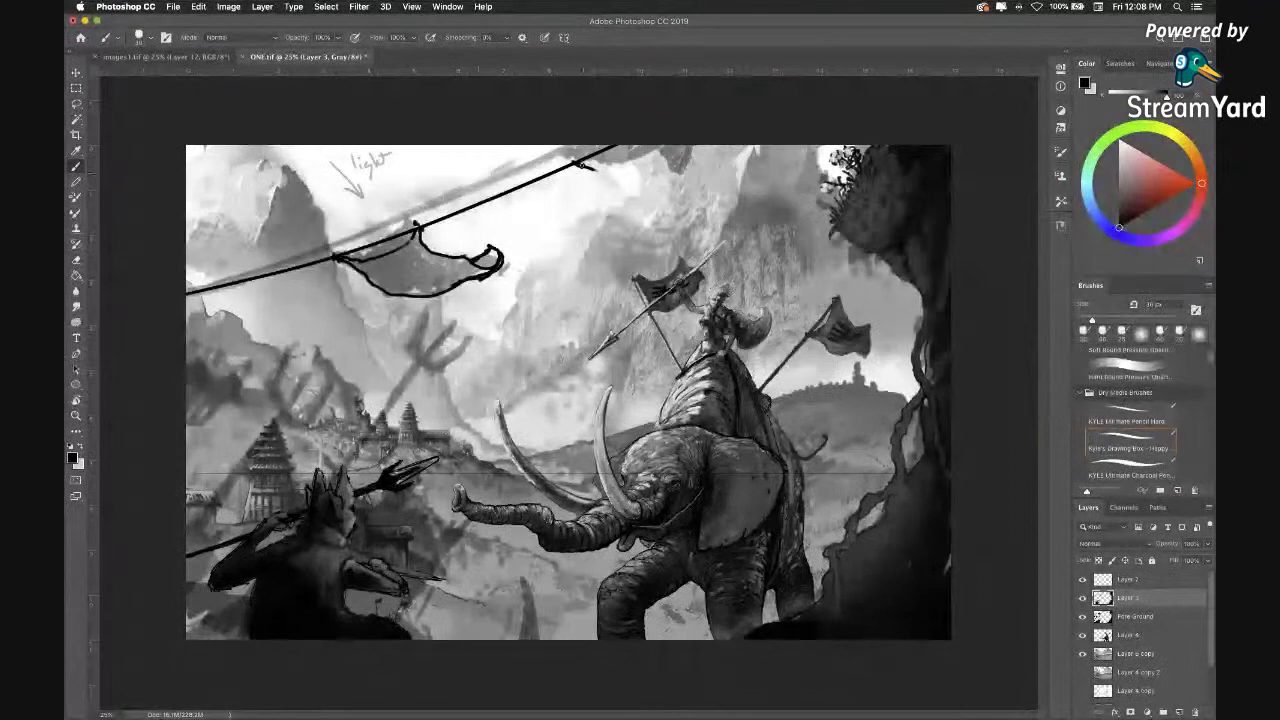
mouse_move(595, 169)
mouse_down()
mouse_move(642, 181)
mouse_move(745, 148)
mouse_up()
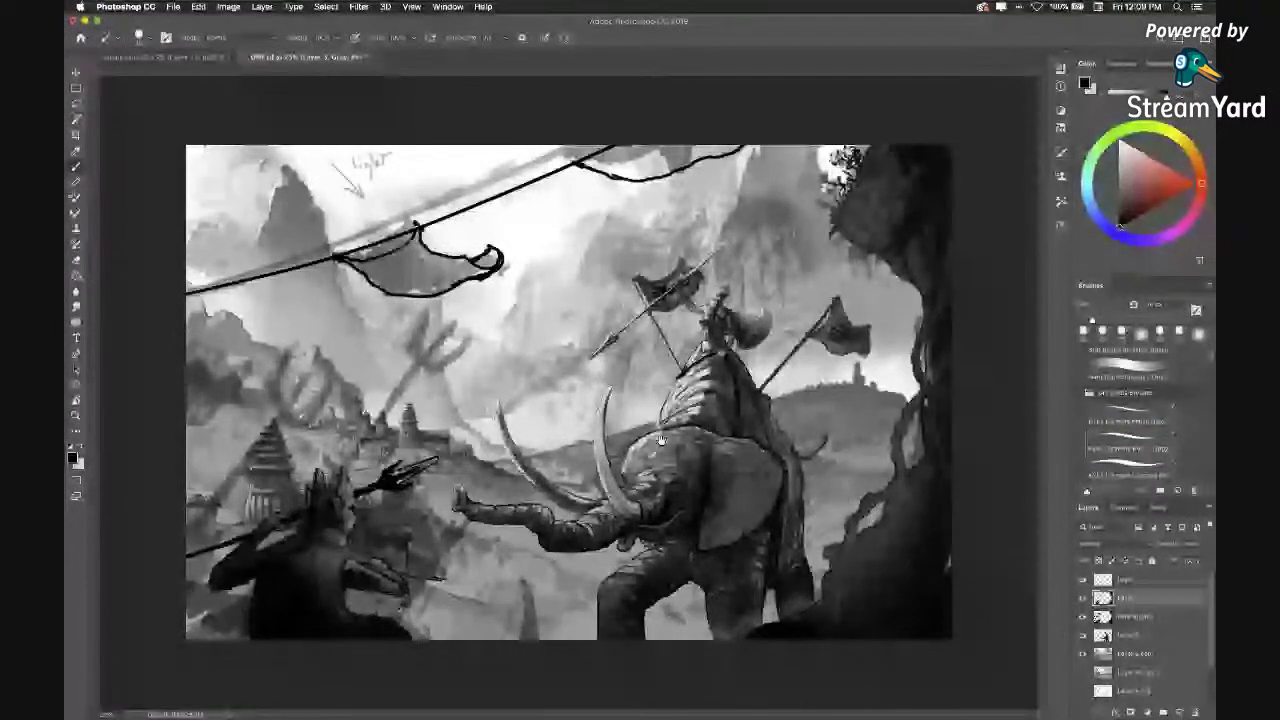
mouse_move(187, 333)
mouse_down()
mouse_move(266, 357)
mouse_move(197, 385)
mouse_up()
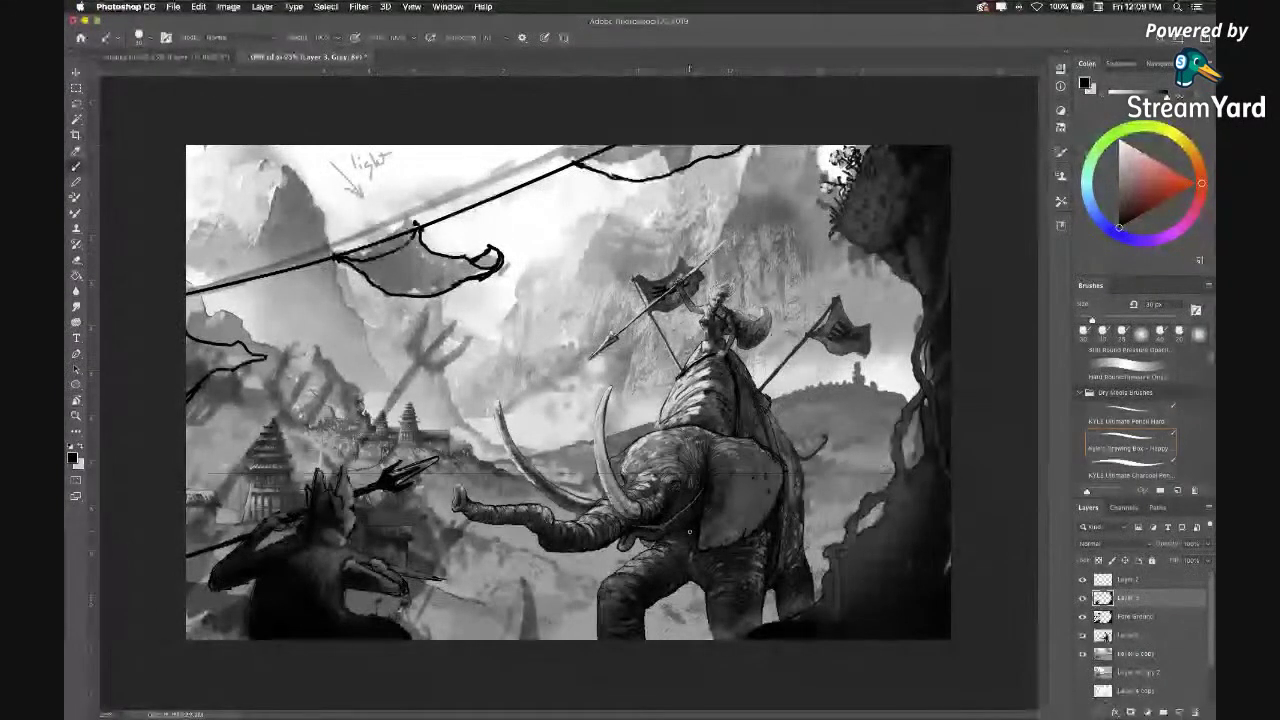
Hide the Fore Ground sketch and add a new empty layer directly beneath Layer 3.
click(1080, 617)
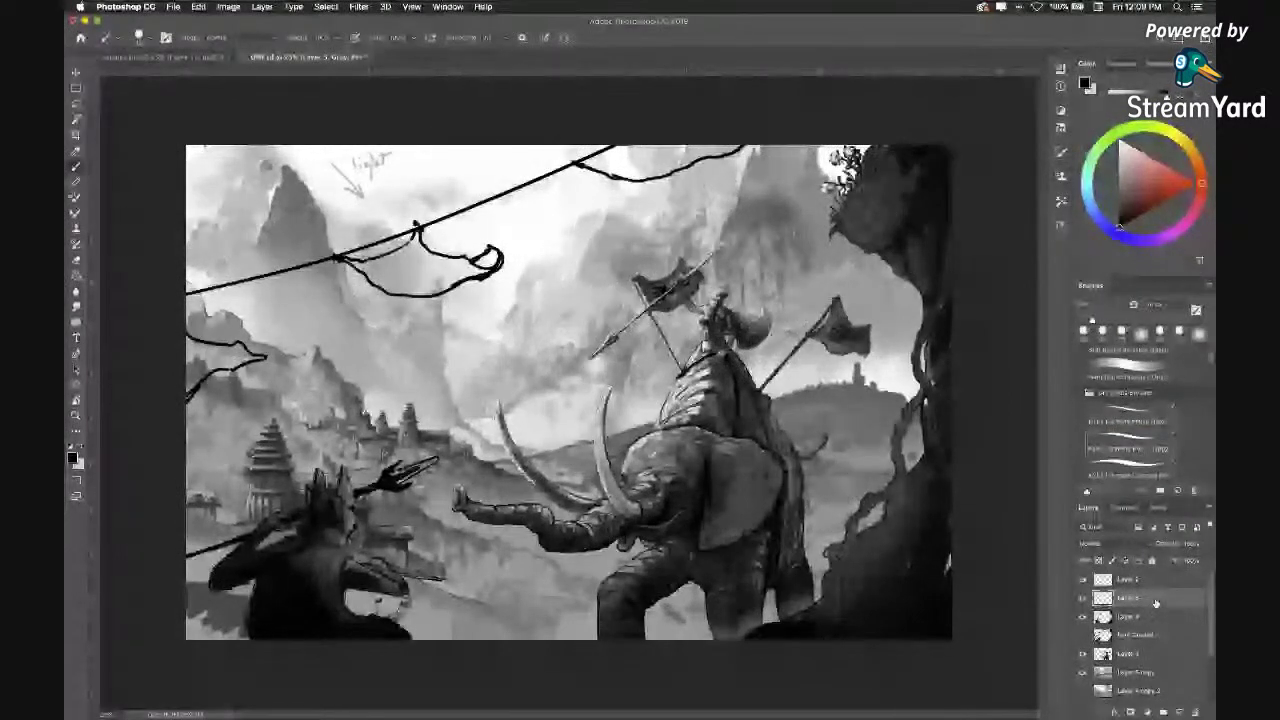
click(1140, 616)
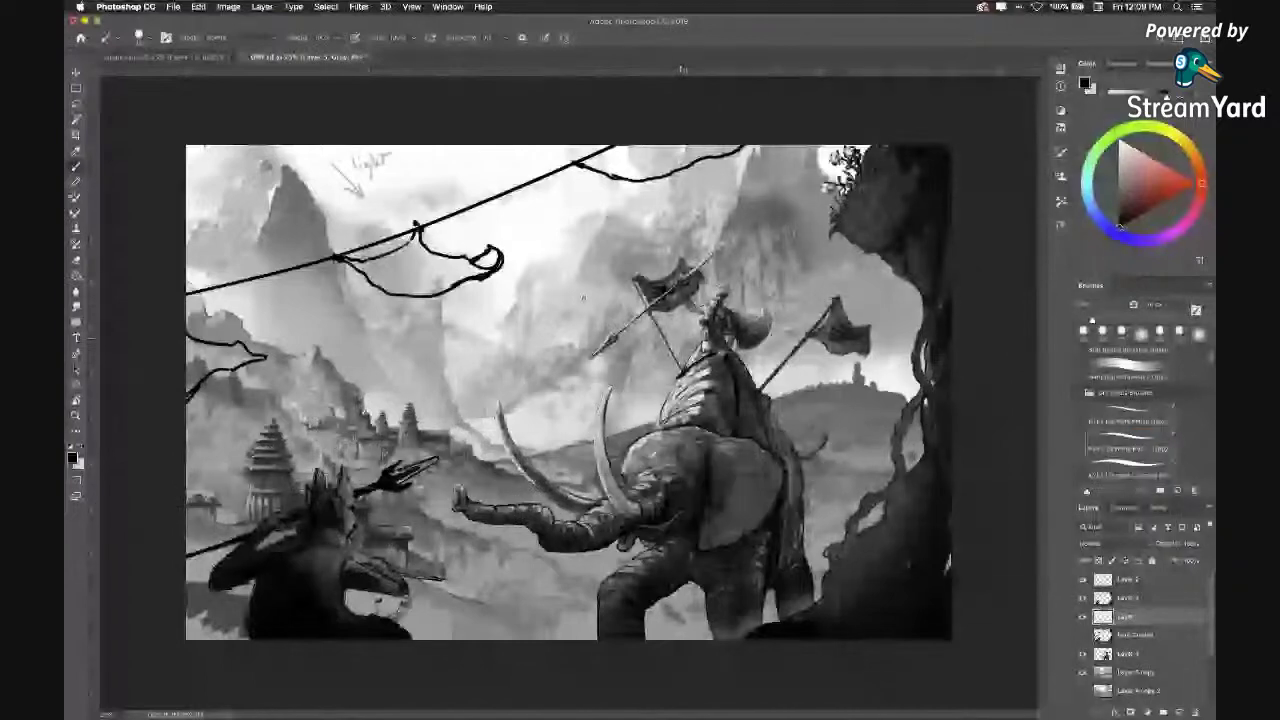
Sample a mid gray from the painting and fill the three outlined banners on Layer 5.
alt+click(583, 297)
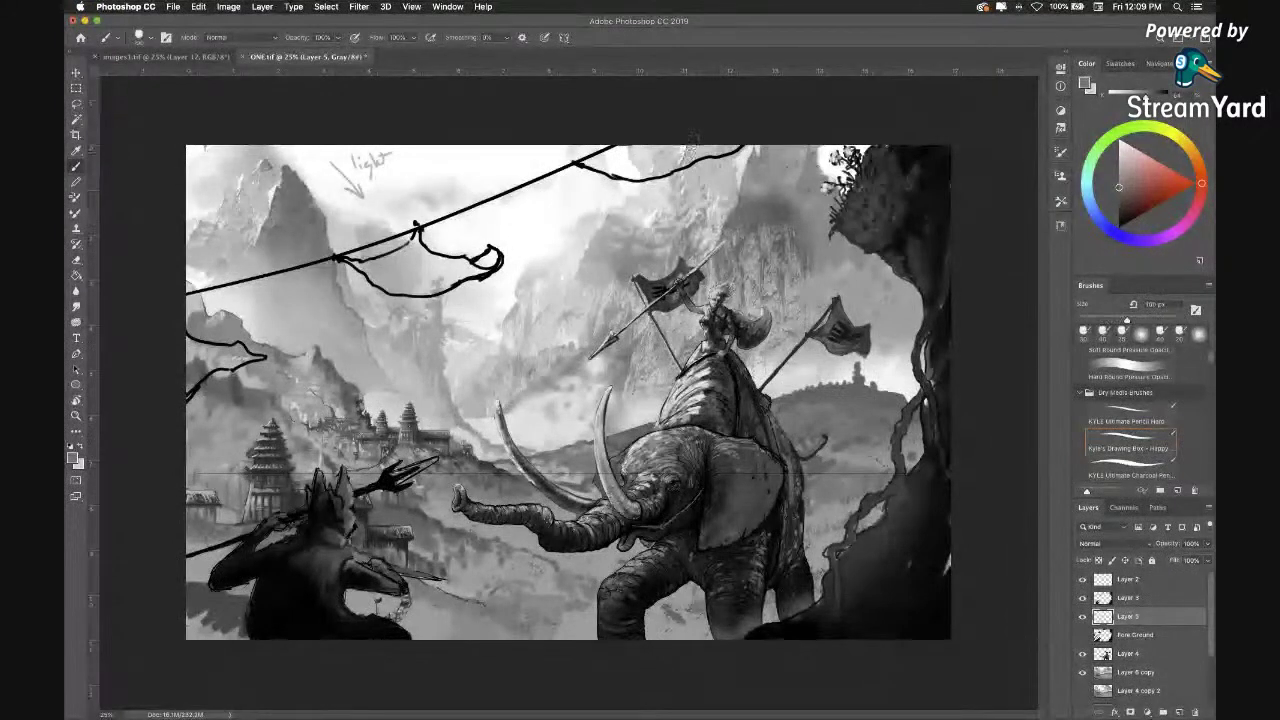
mouse_move(700, 155)
mouse_down()
mouse_move(610, 155)
mouse_move(612, 168)
mouse_move(686, 180)
mouse_move(724, 150)
mouse_move(700, 158)
mouse_up()
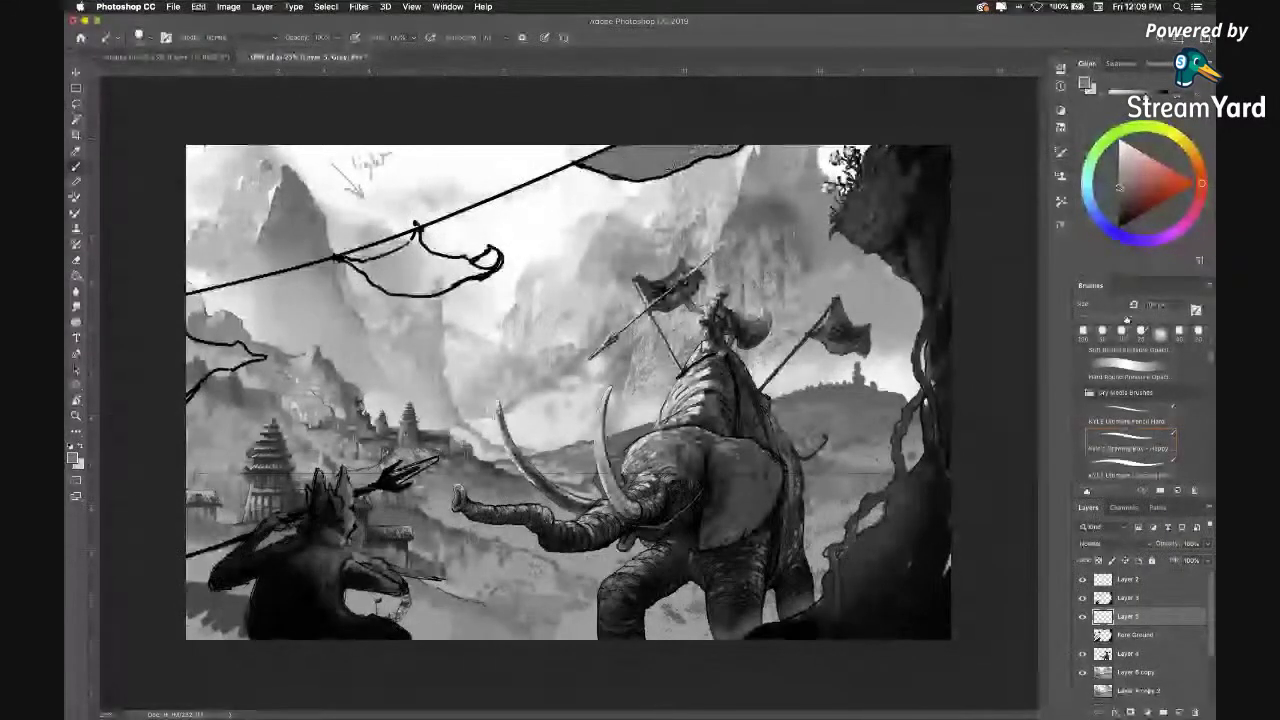
drag(462, 250, 356, 266)
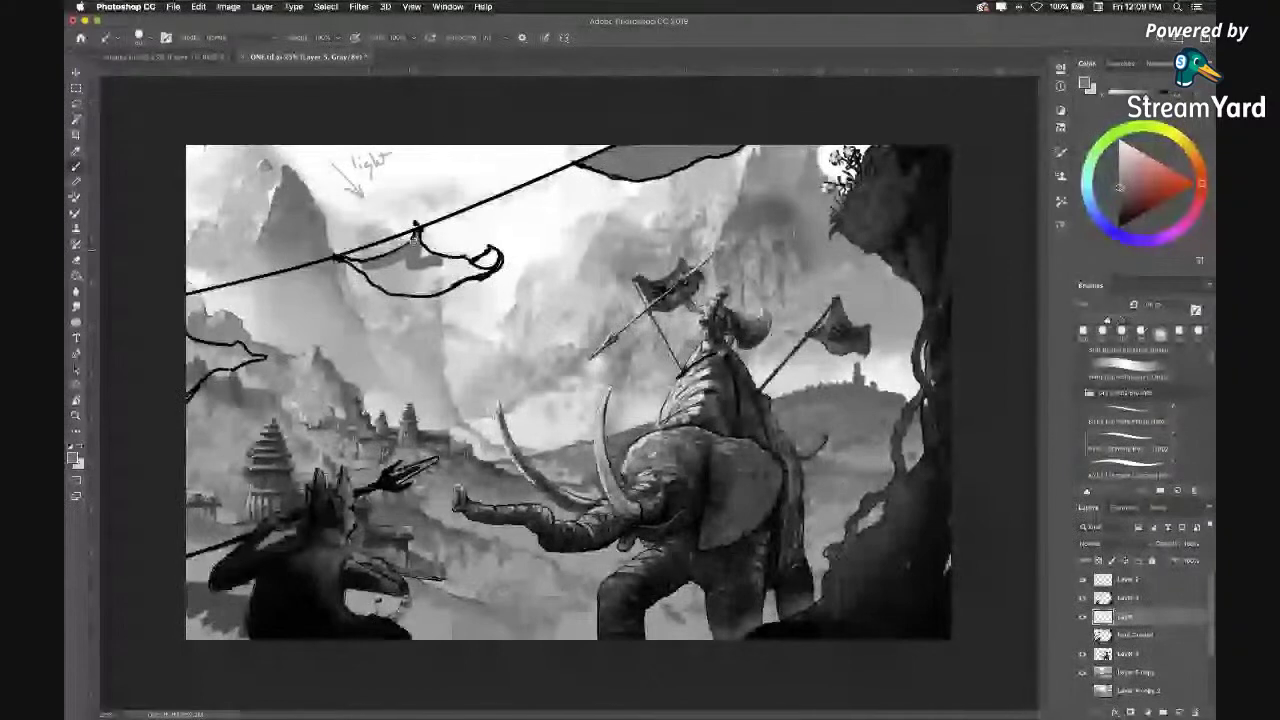
mouse_move(445, 262)
mouse_down()
mouse_move(500, 252)
mouse_move(490, 266)
mouse_up()
drag(372, 268, 478, 280)
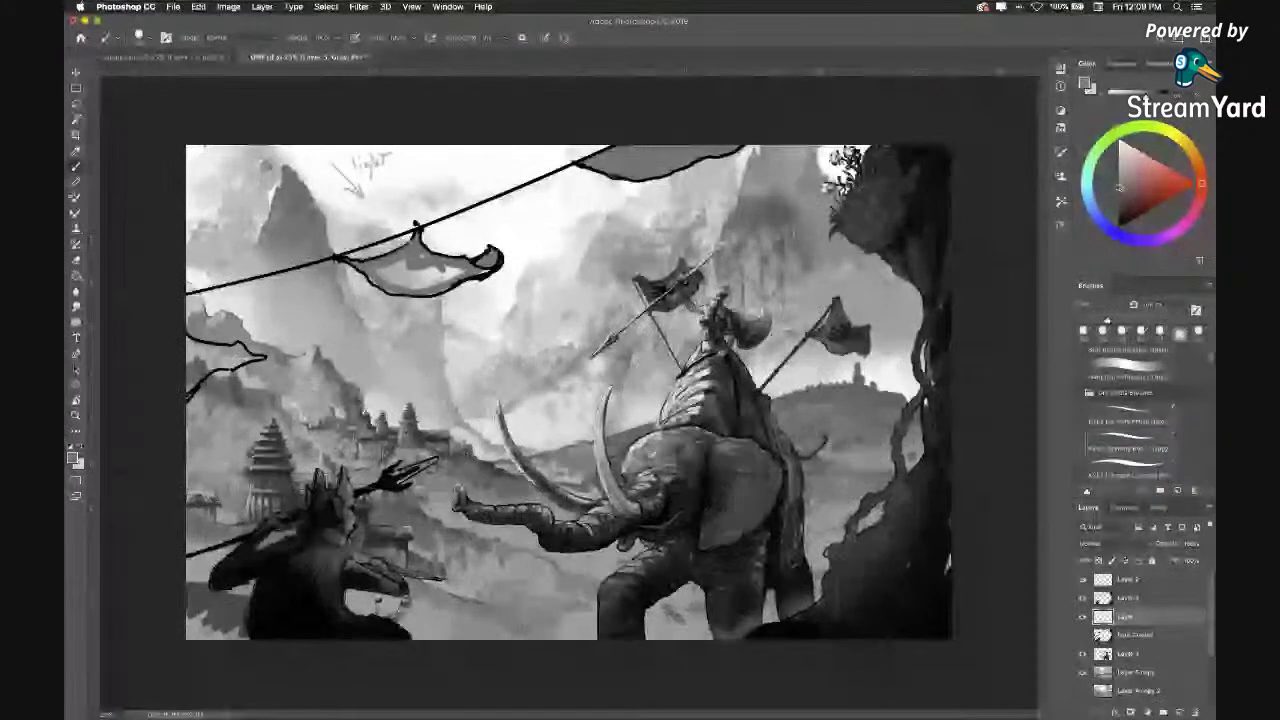
mouse_move(372, 282)
mouse_down()
mouse_move(464, 280)
mouse_move(494, 264)
mouse_up()
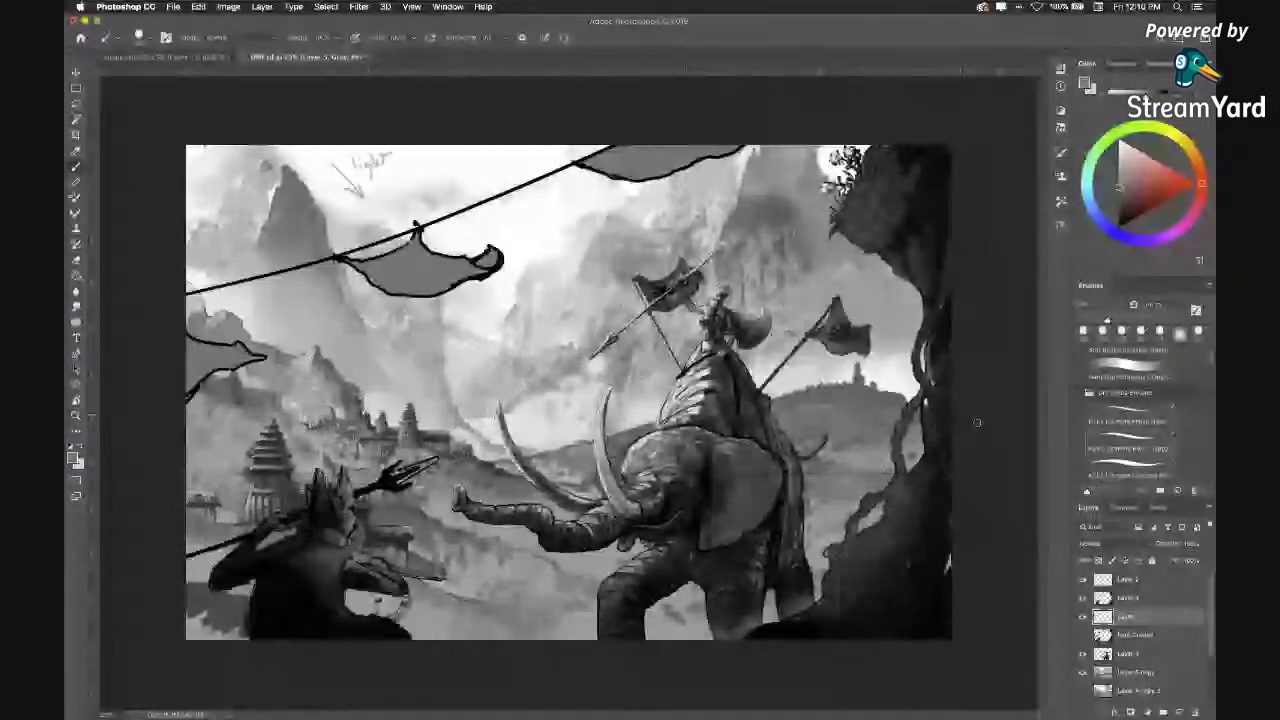
Check the banner fill layer's visibility and merge Layer 5 with Layer 3.
click(1082, 617)
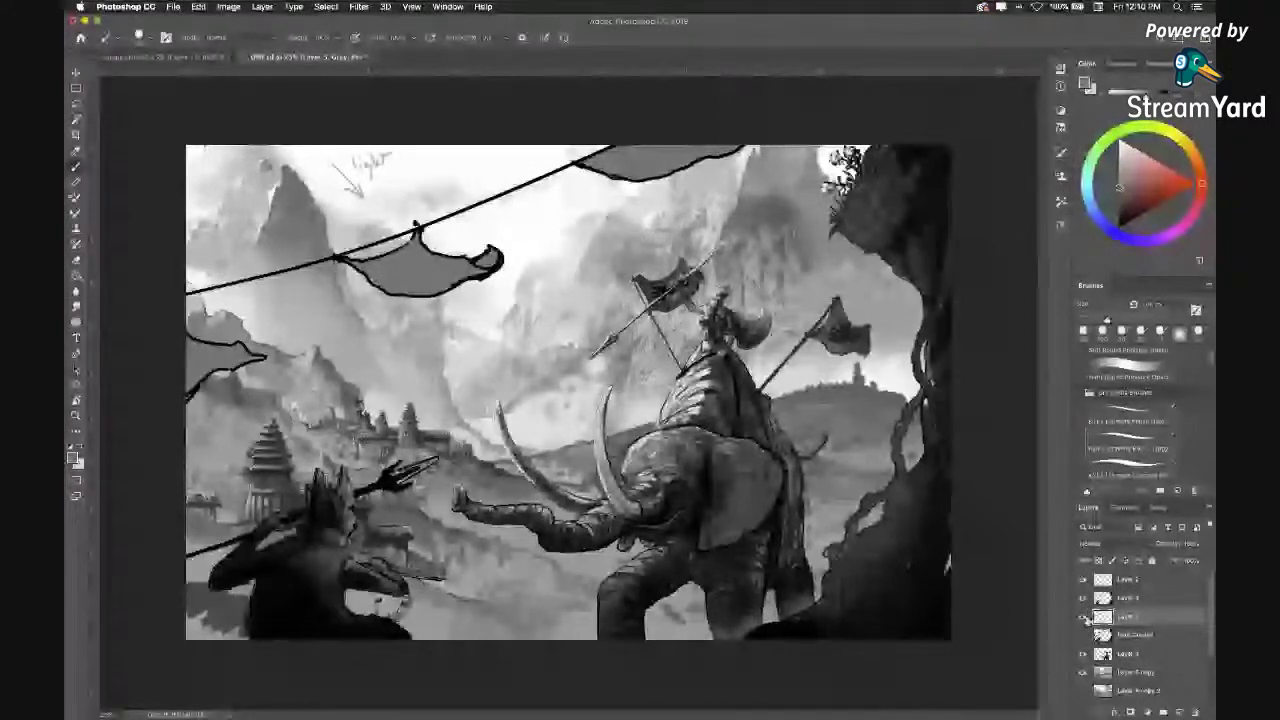
right_click(1144, 598)
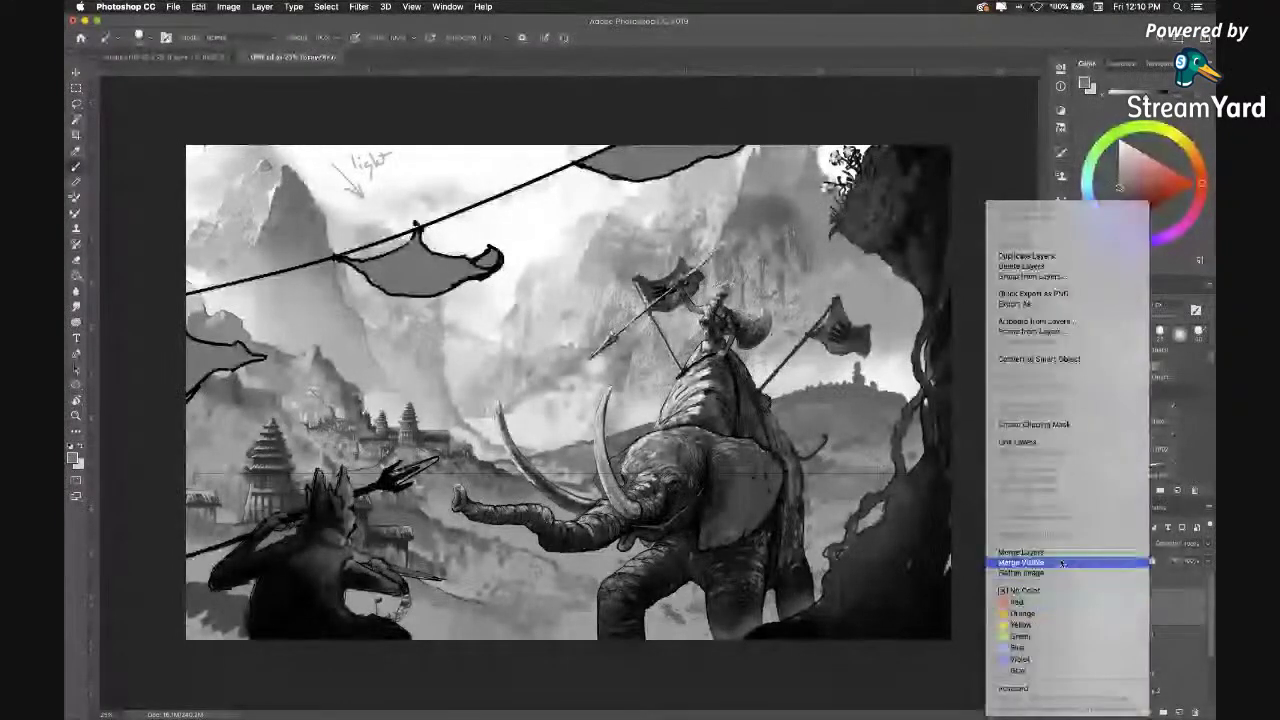
key(Escape)
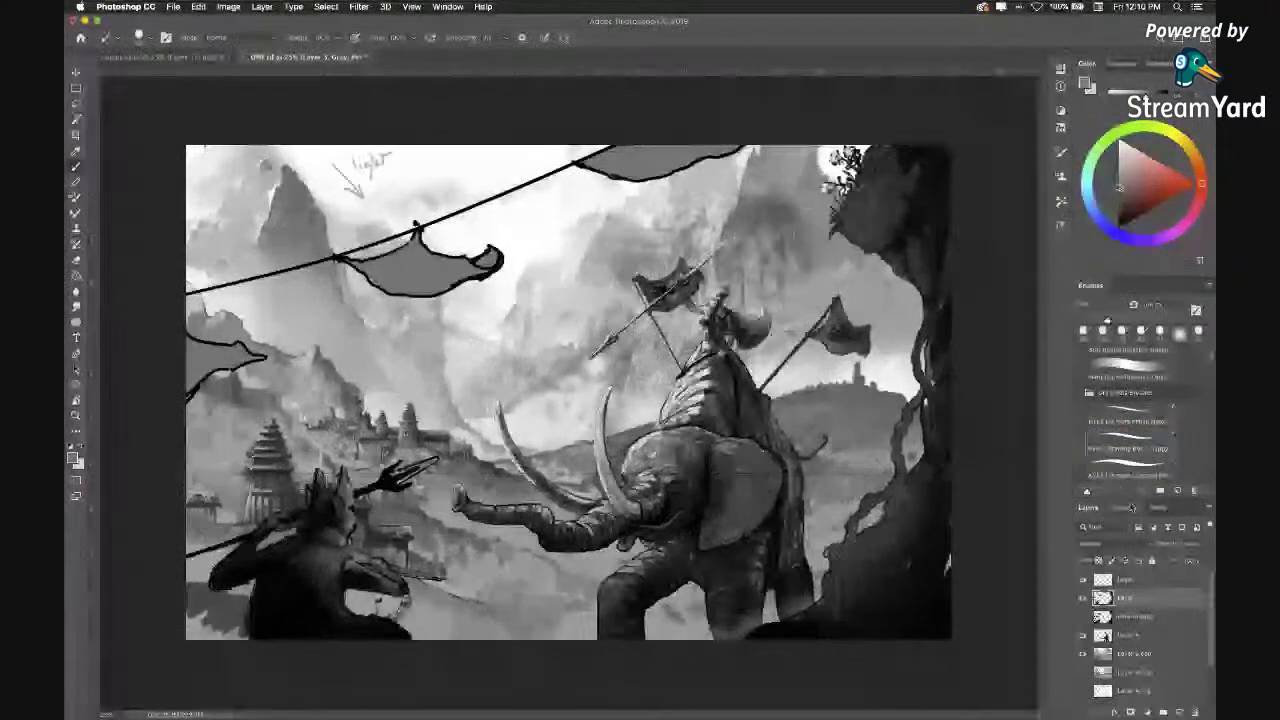
Switch to a round pressure-opacity brush for painting on the merged Layer 3.
scroll(1211, 364, up, 3)
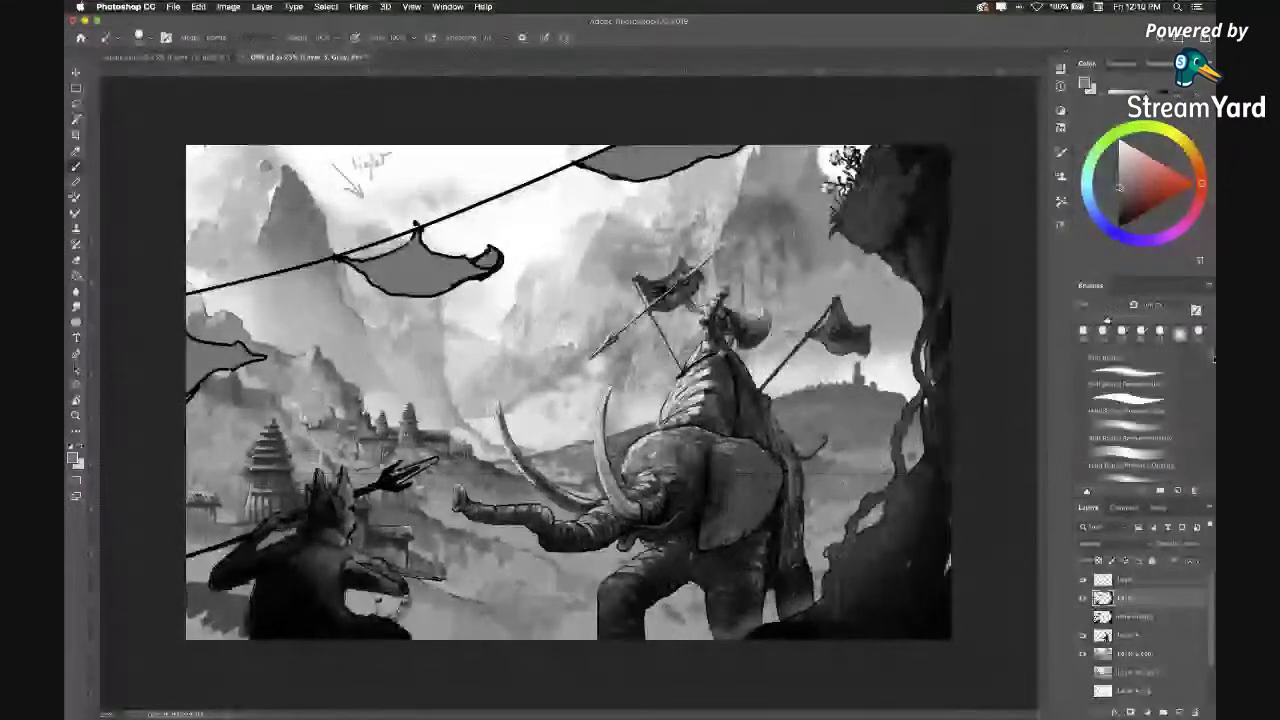
scroll(1213, 358, down, 1)
click(1128, 425)
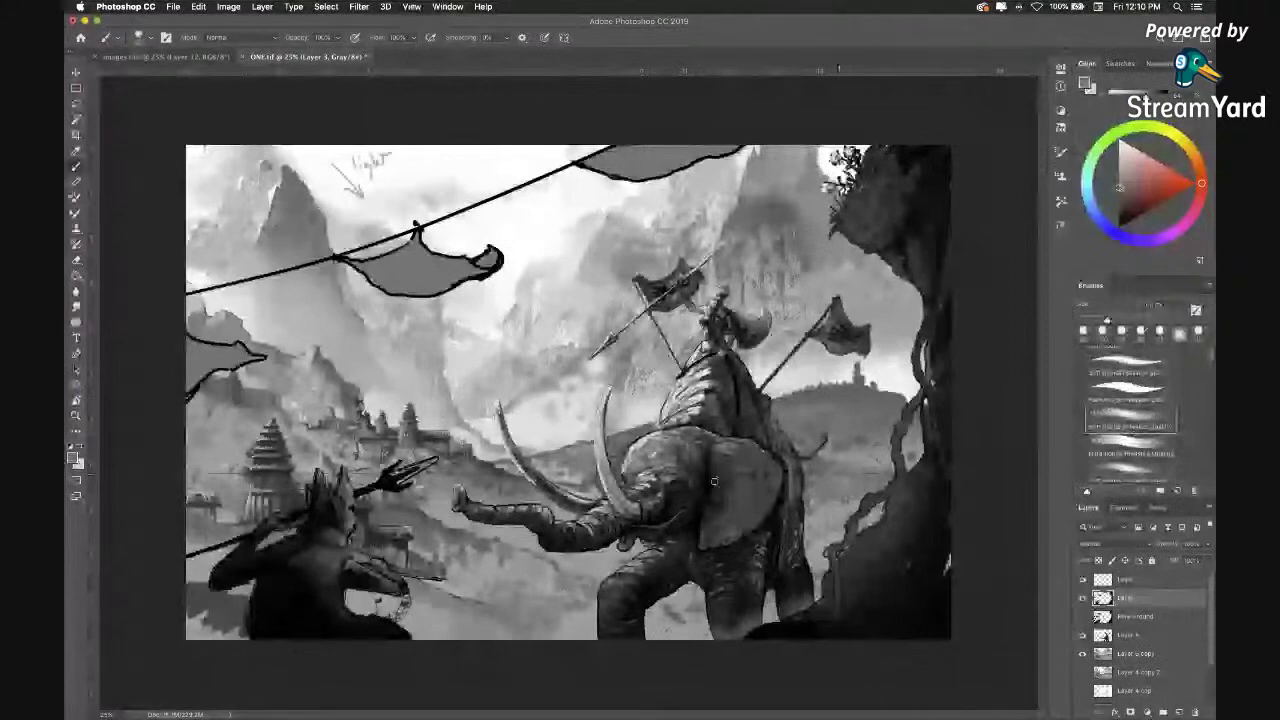
Lock Layer 3's transparent pixels and shade the three banners dark gray with the 250 px Soft Round Pressure Opacity brush.
click(1118, 203)
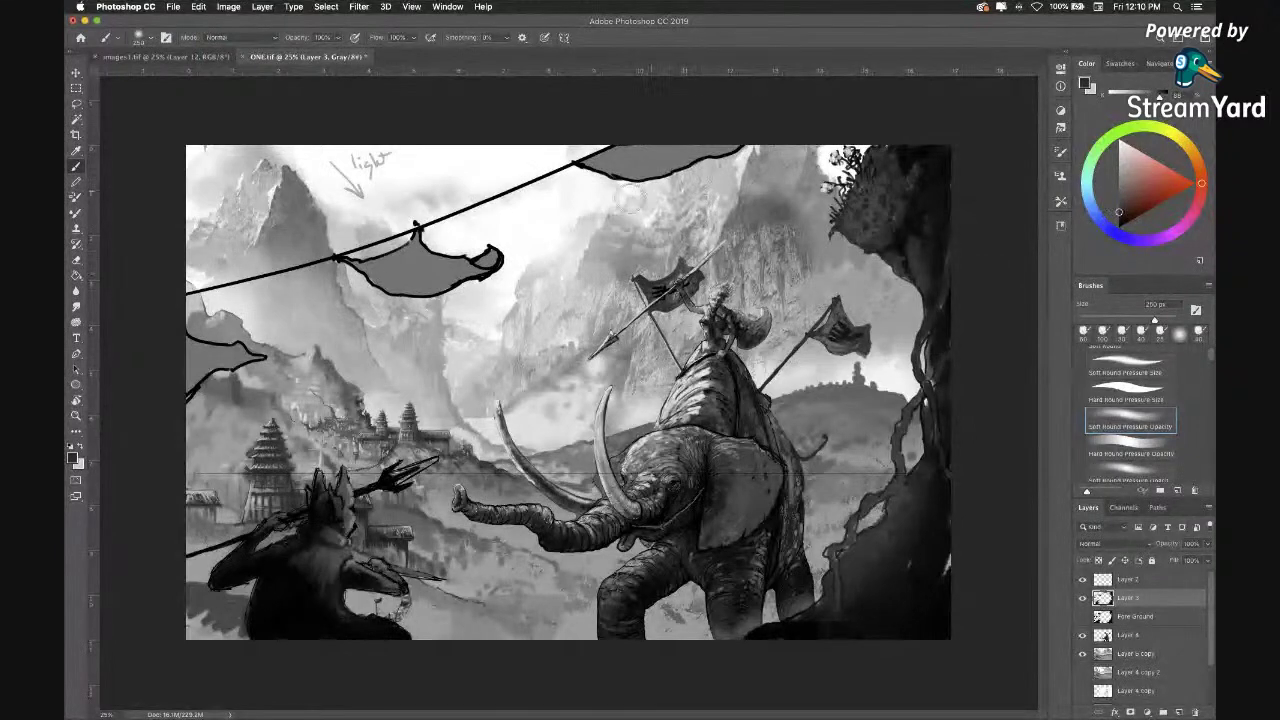
drag(624, 188, 786, 100)
key(super+z)
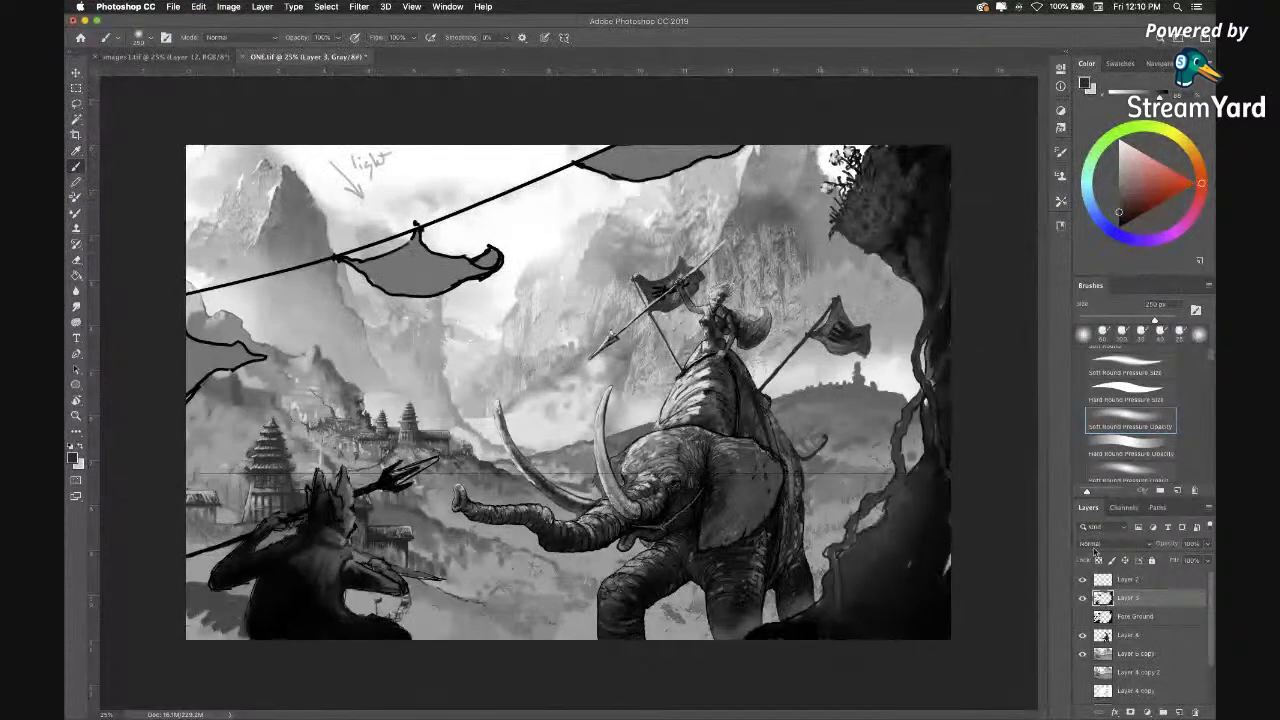
click(1098, 561)
mouse_move(768, 163)
mouse_down()
mouse_move(763, 125)
mouse_move(708, 157)
mouse_move(737, 126)
mouse_up()
mouse_move(505, 255)
mouse_down()
mouse_move(372, 282)
mouse_move(395, 285)
mouse_up()
drag(250, 355, 179, 380)
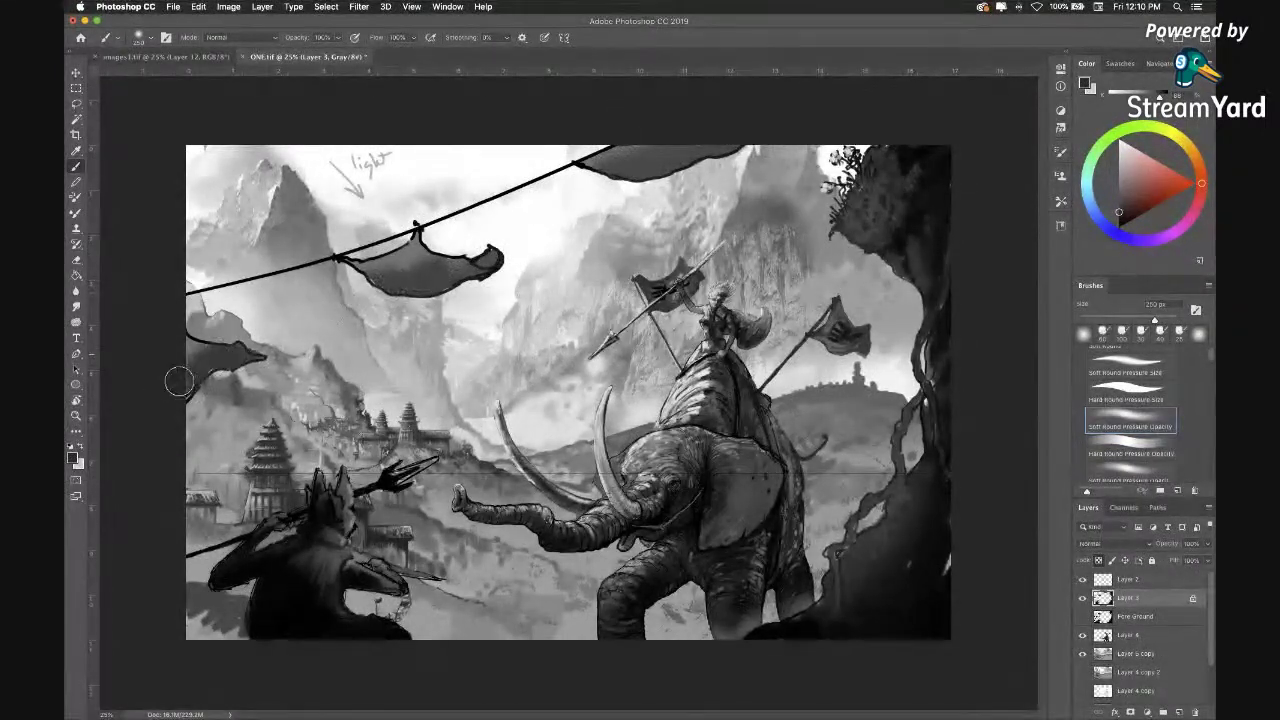
mouse_move(248, 355)
mouse_down()
mouse_move(156, 417)
mouse_move(255, 368)
mouse_up()
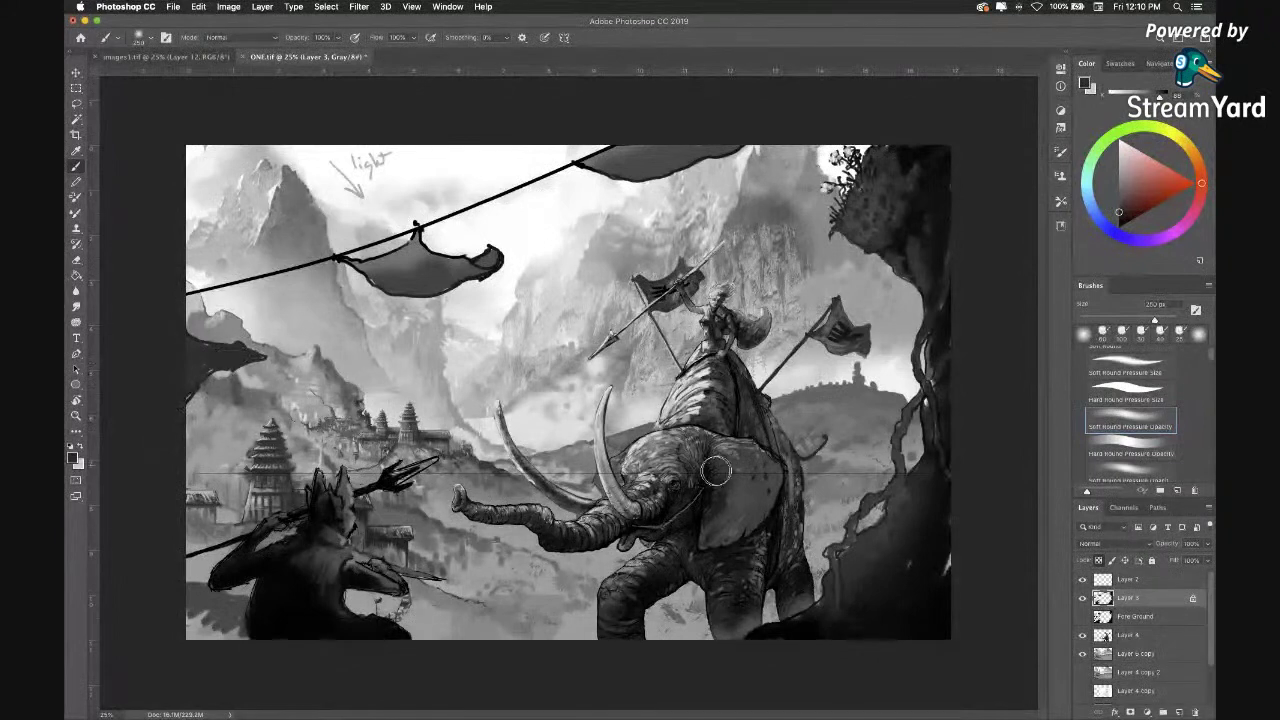
drag(480, 288, 525, 258)
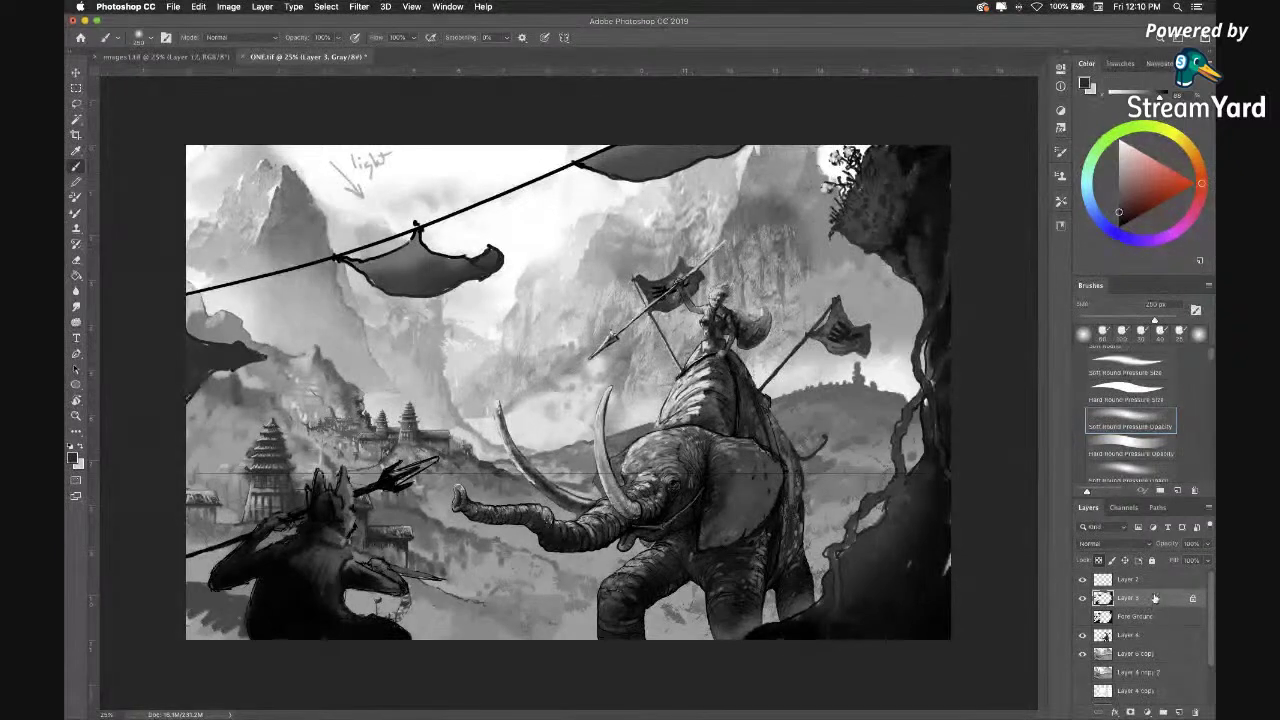
Unlock Layer 3's transparency and refine the upper banner's outline near the pole with the 10 px Kyle's Drawing Box brush.
click(1099, 561)
drag(1155, 319, 1143, 313)
scroll(1171, 405, down, 4)
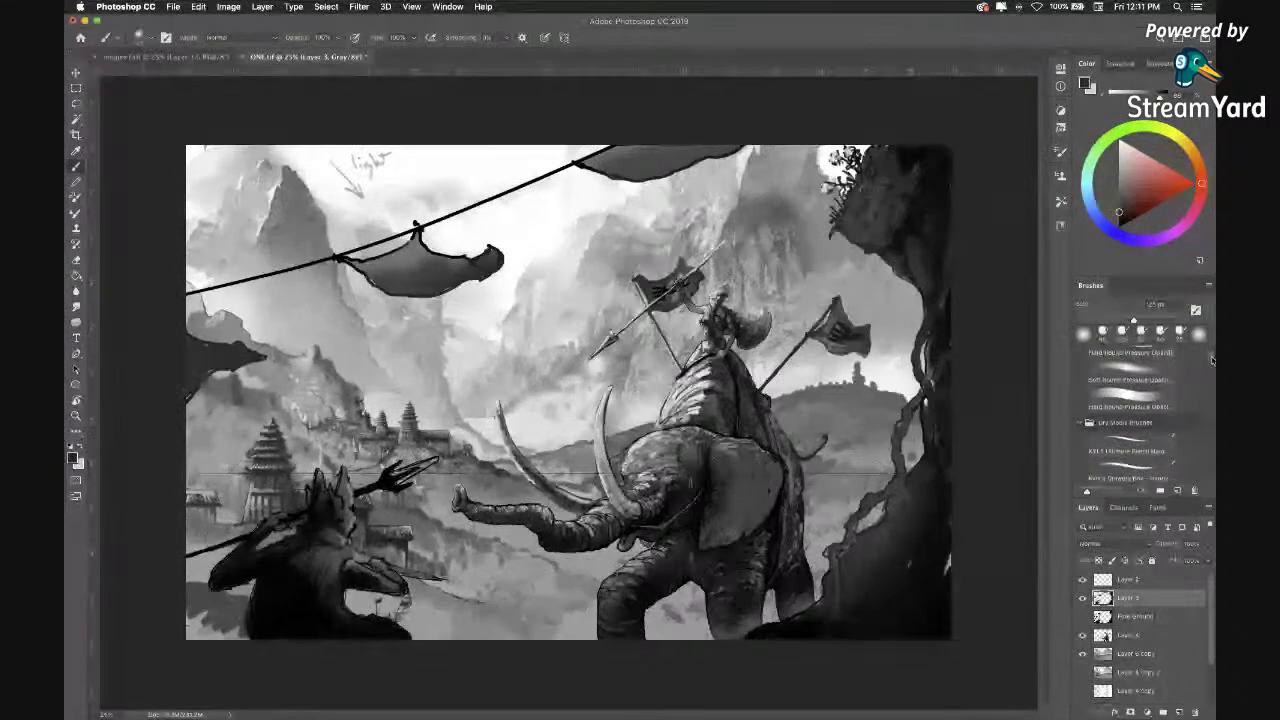
click(1136, 475)
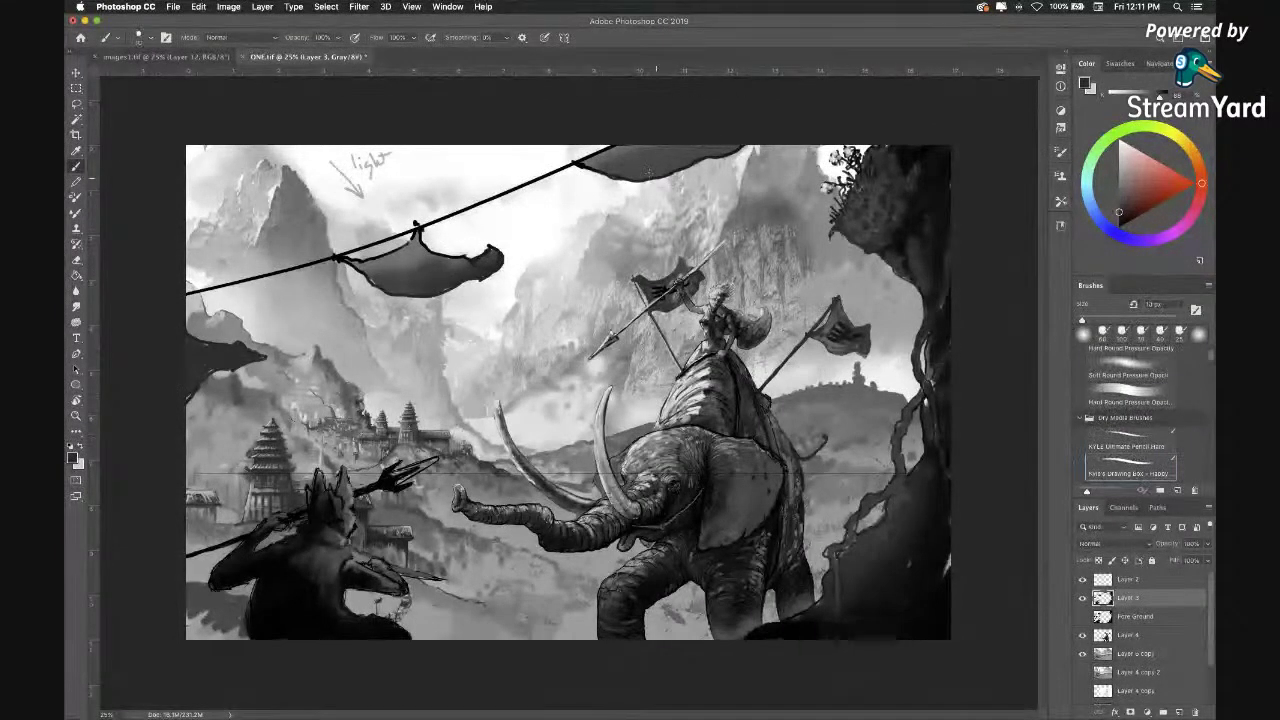
alt+click(650, 410)
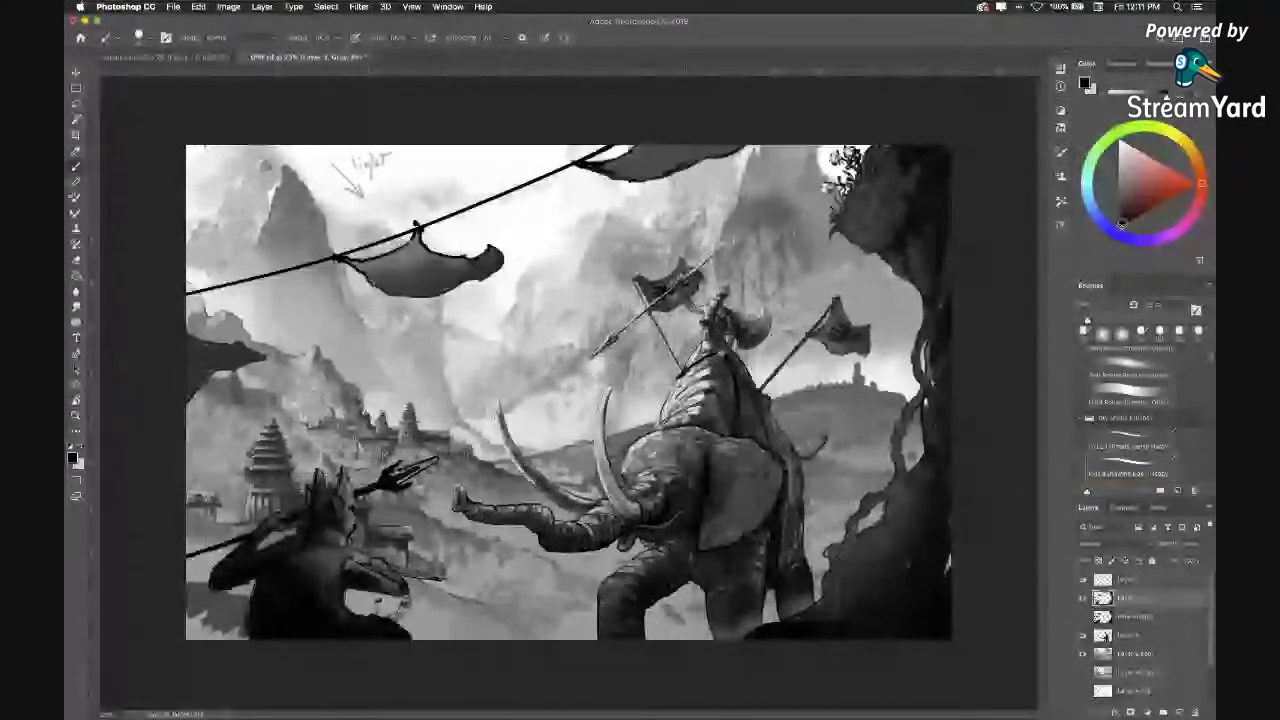
Set Kyle's Drawing Box brush to a mid gray, check its brush settings and enlarge it to 70 px.
click(1130, 467)
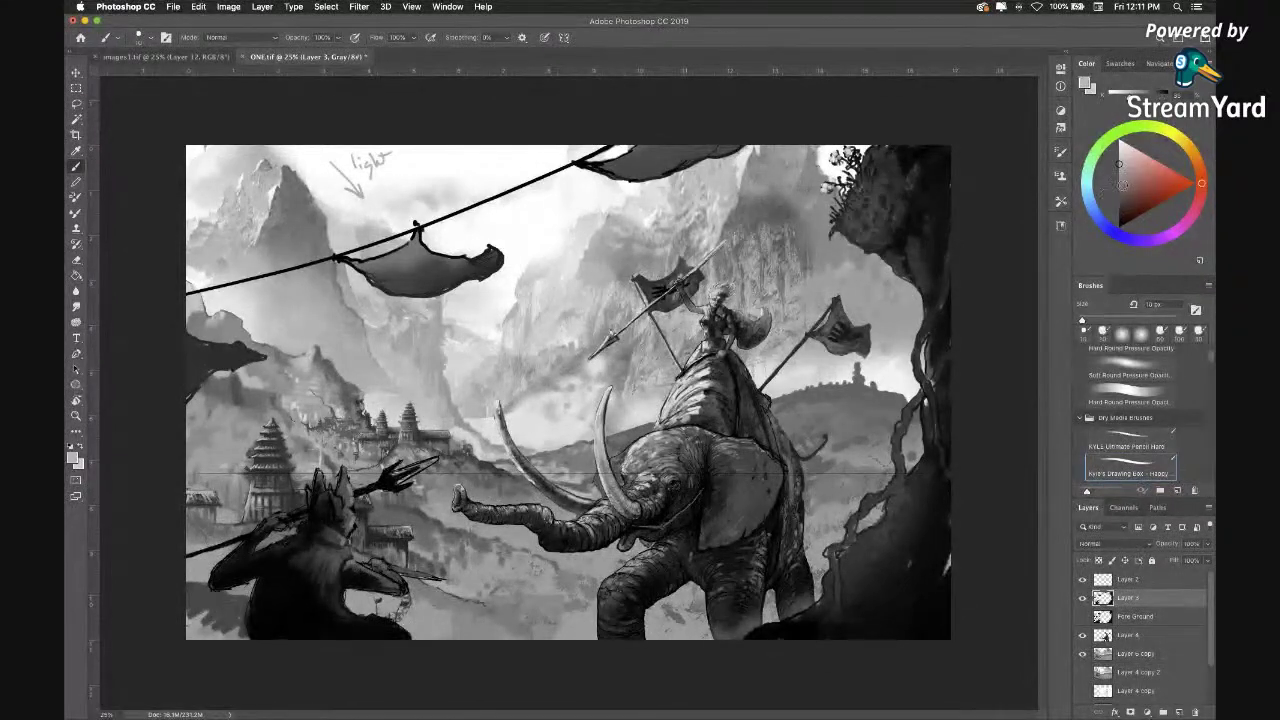
key(bracketright)
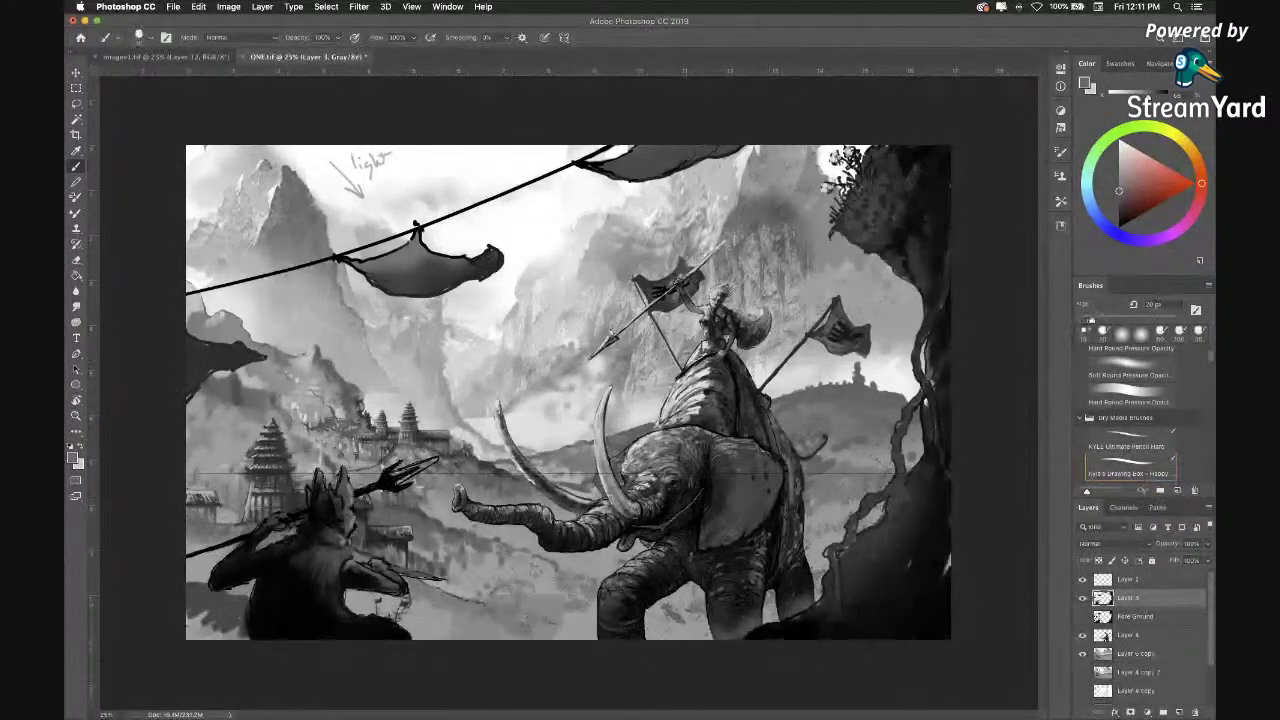
key(F5)
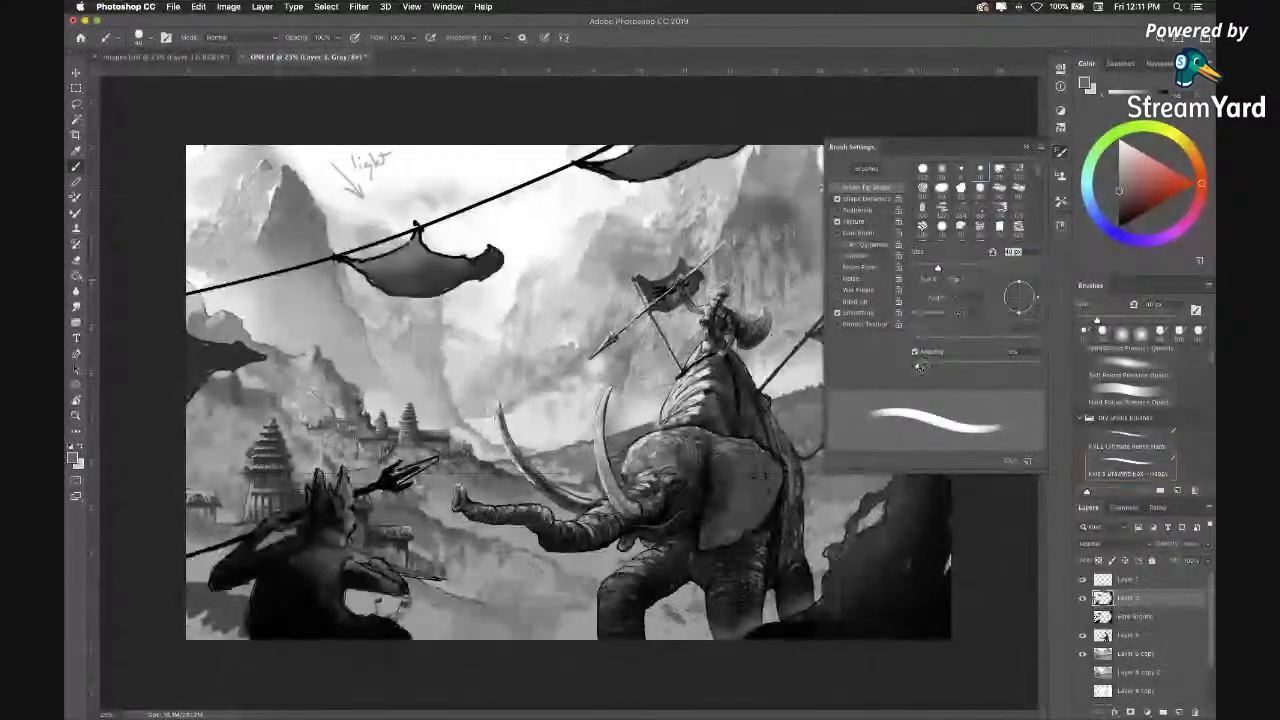
click(1056, 160)
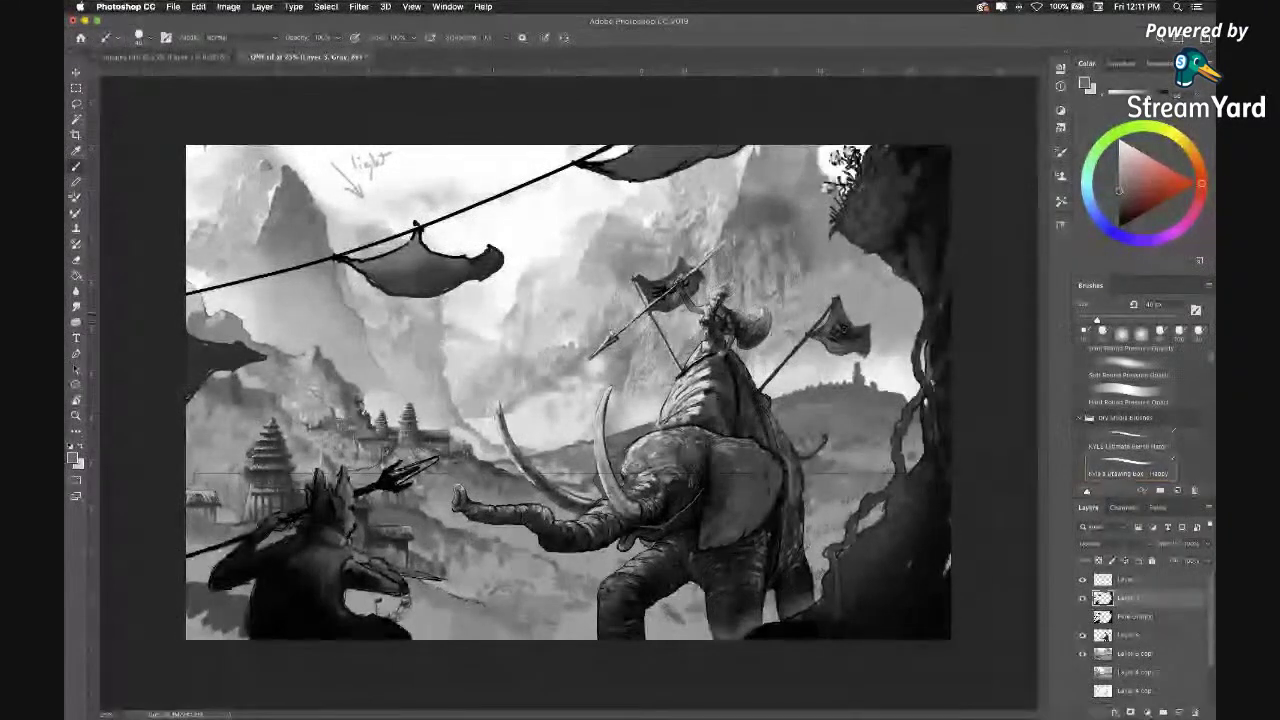
key(bracketright)
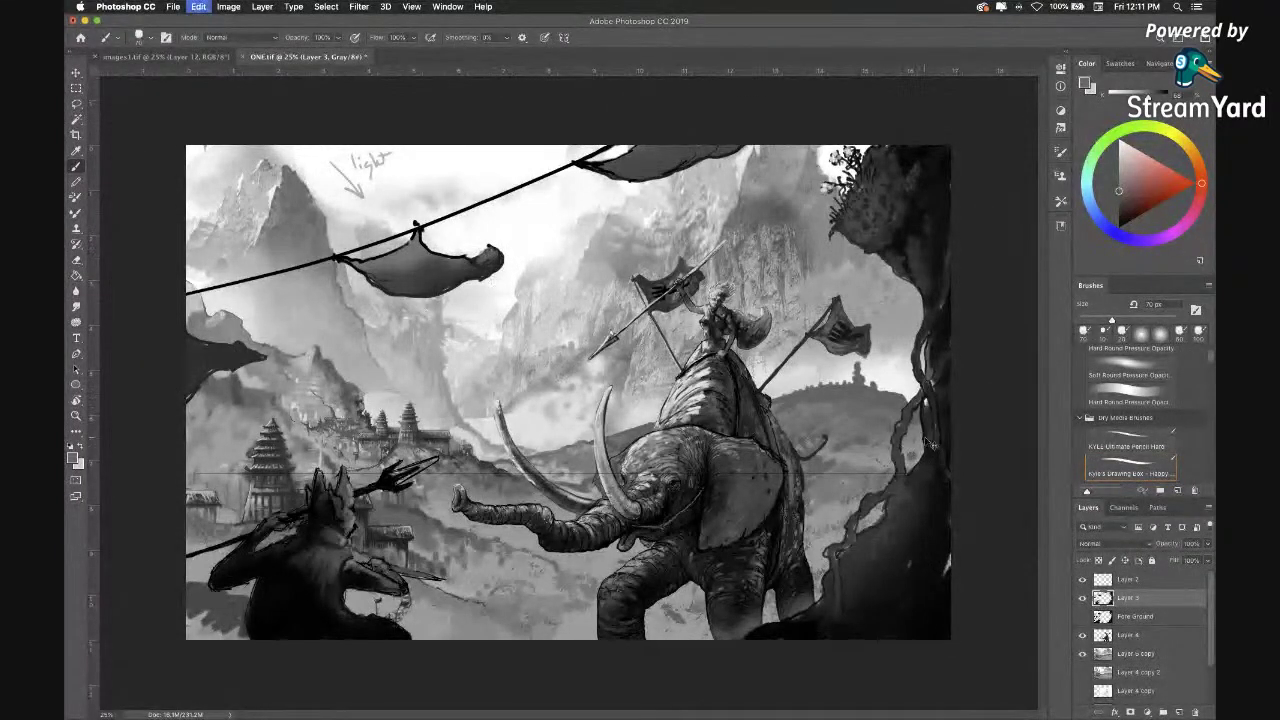
Lock Layer 3's transparency, enlarge the brush and paint gray tones onto the banner at the painting's left edge.
click(1099, 561)
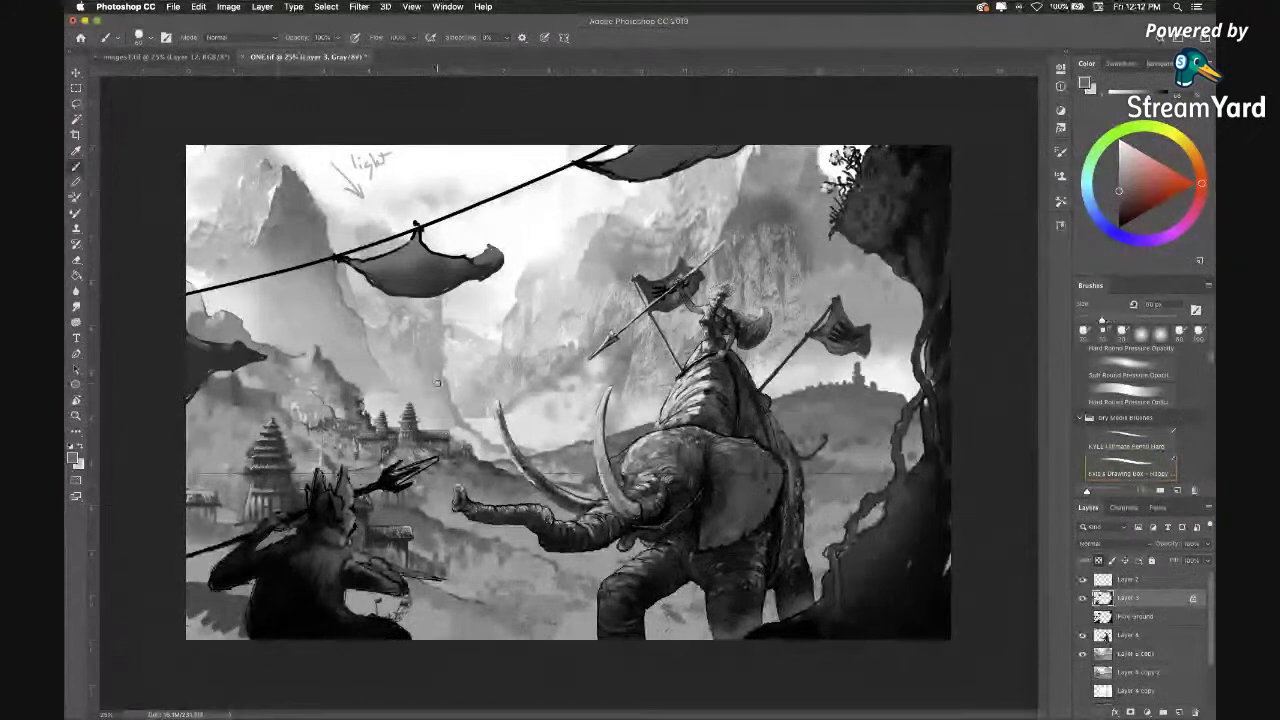
key(bracketright)
key(bracketright)
key(bracketright)
key(bracketright)
drag(280, 346, 258, 347)
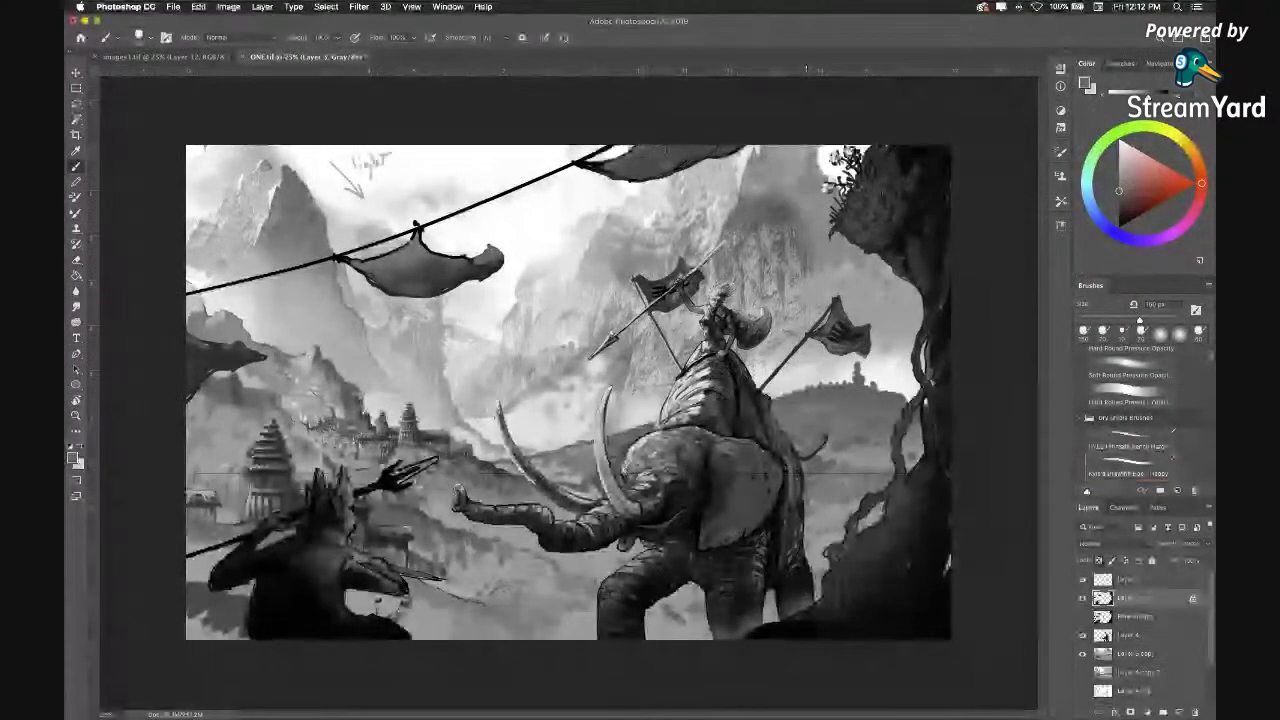
Deepen the banner shadows in black and paint lighter gray onto the middle banner's curled tip, with Layer 3's transparency locked.
key(x)
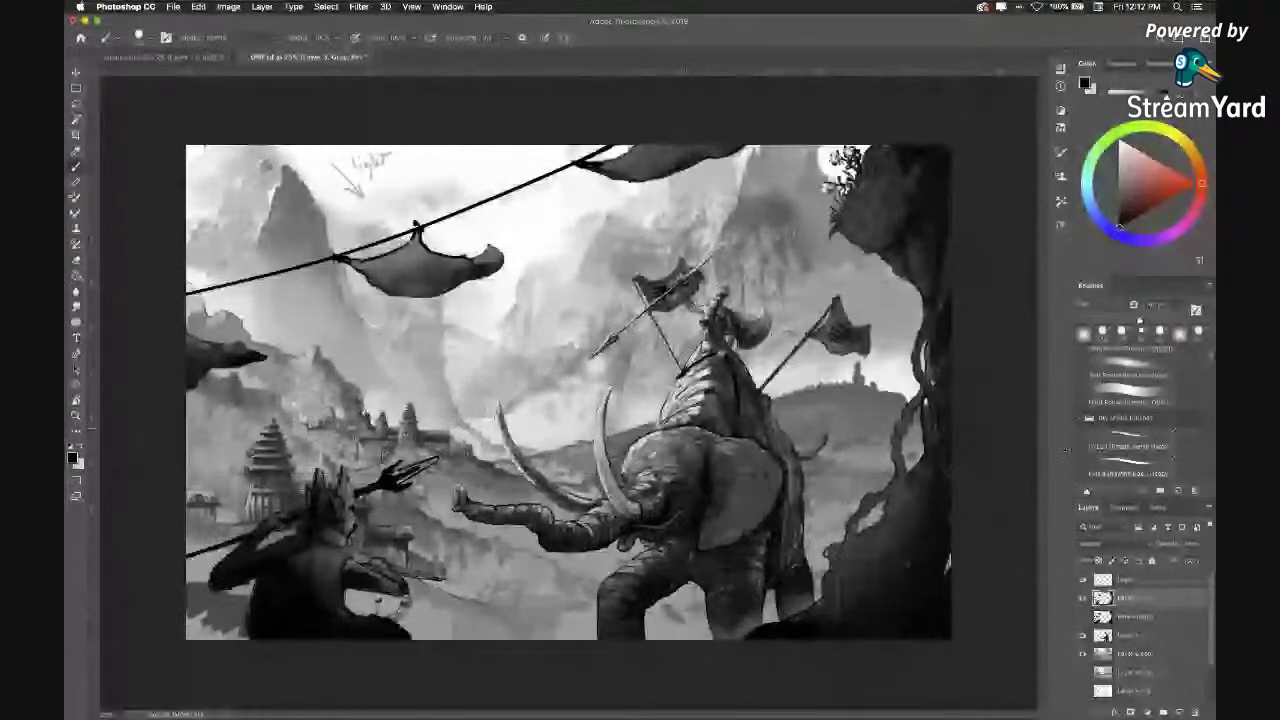
click(1151, 561)
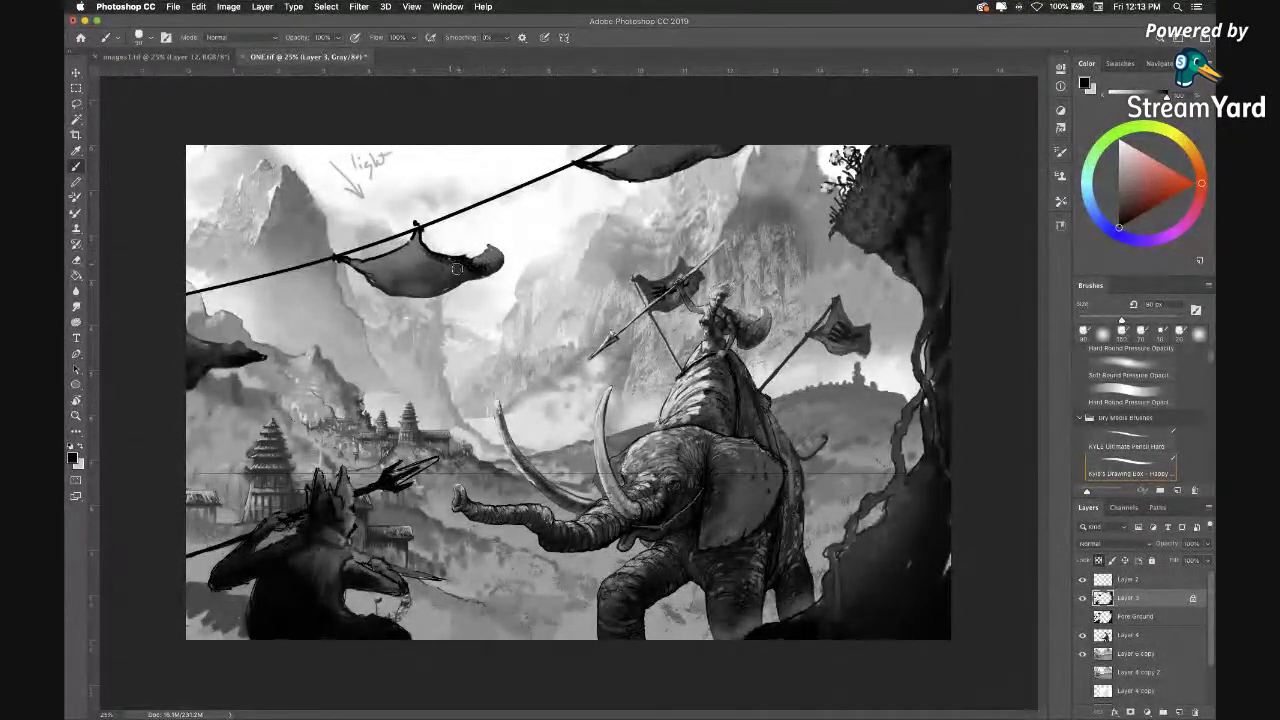
click(1117, 178)
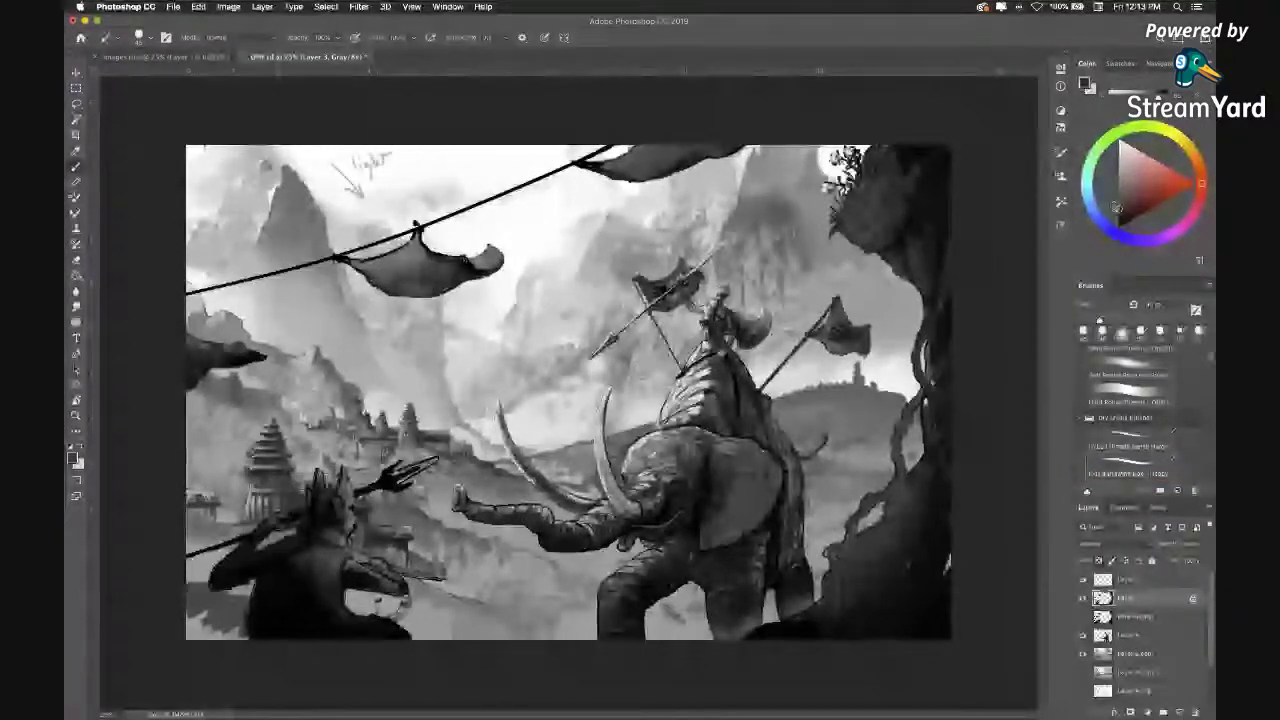
Draw black vines along the edge of the right-hand cliff on Layer 3 with a 25 px brush.
click(1119, 224)
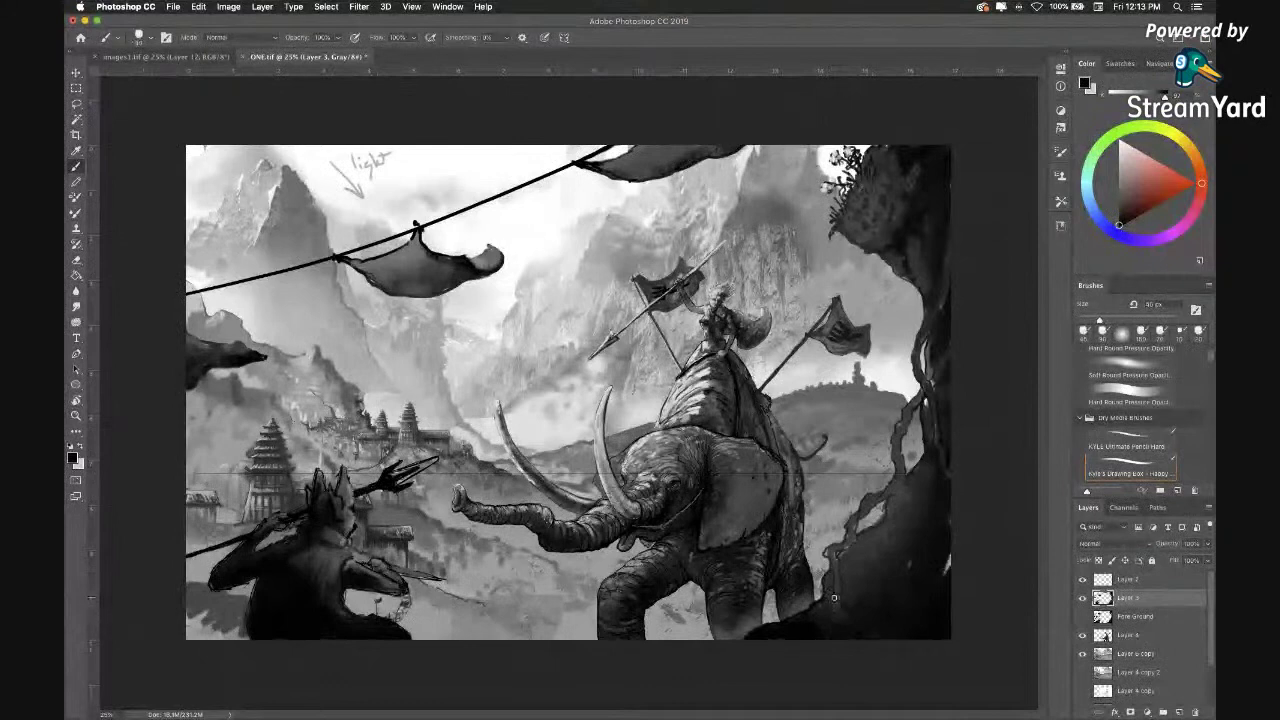
key(bracketleft)
key(bracketleft)
drag(829, 552, 847, 539)
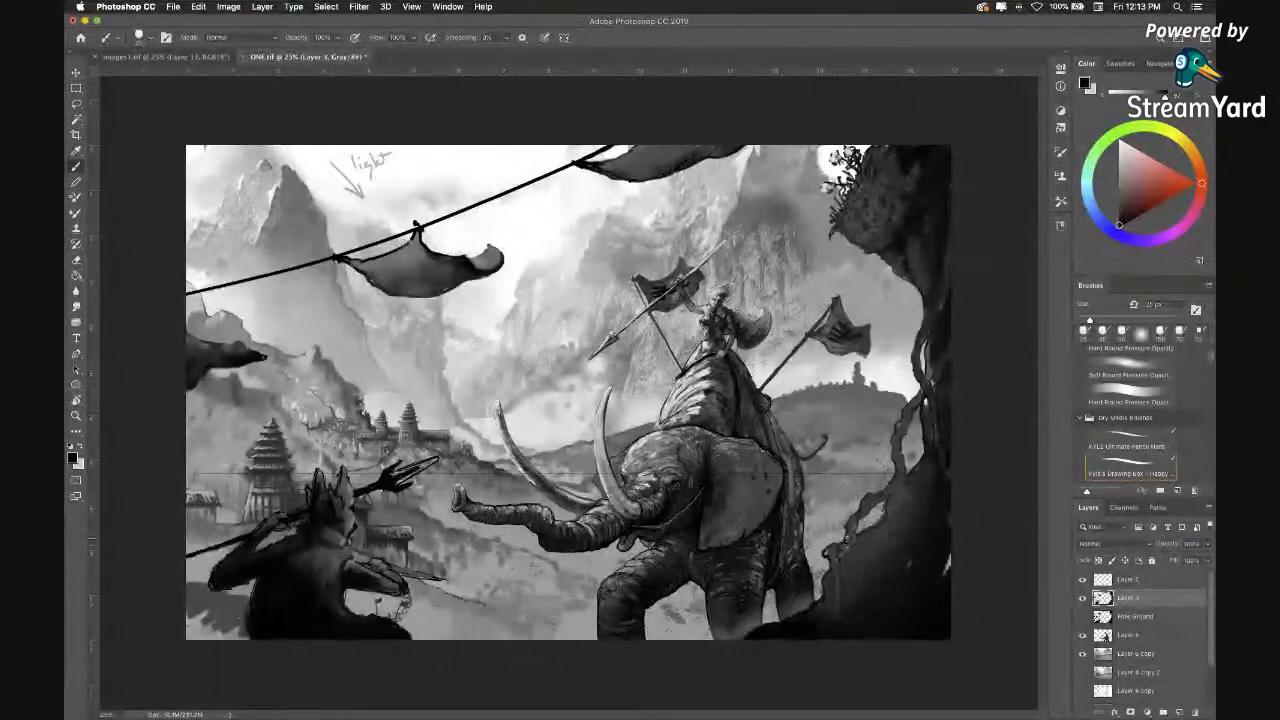
key(alt+bracketright)
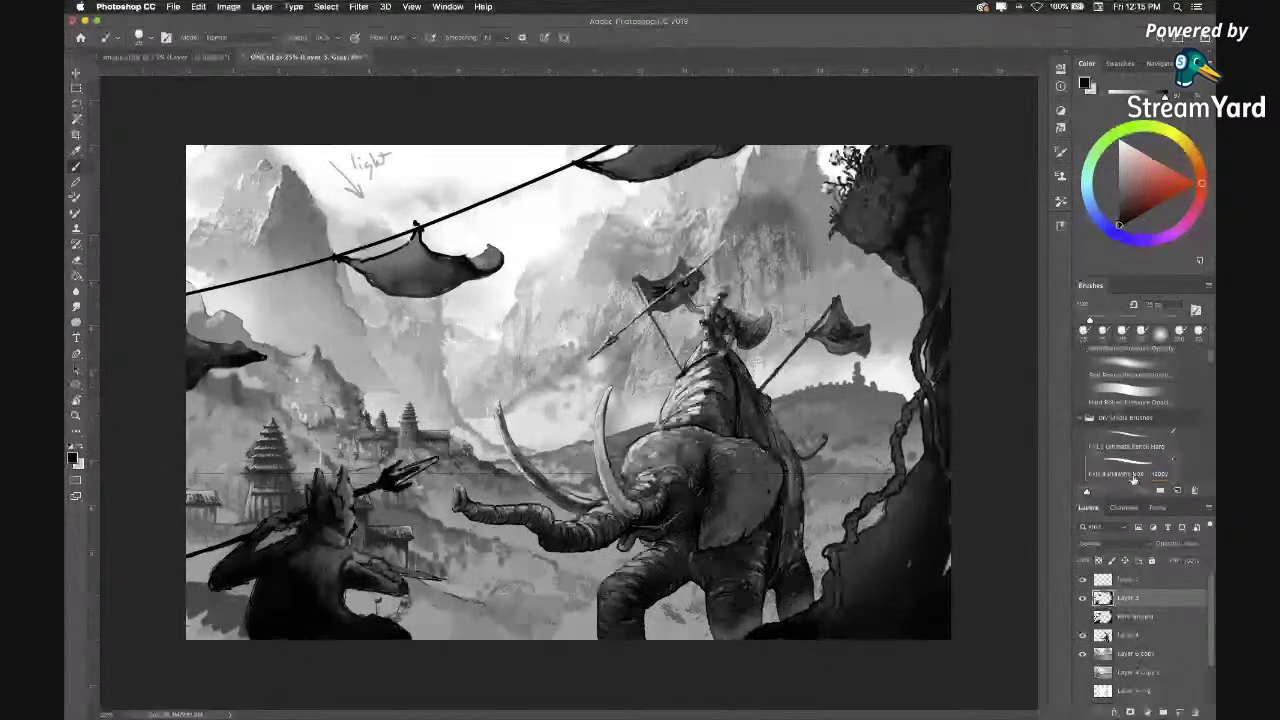
Paint mid gray highlights along the vines on the right-hand cliff, down to their base.
click(1117, 183)
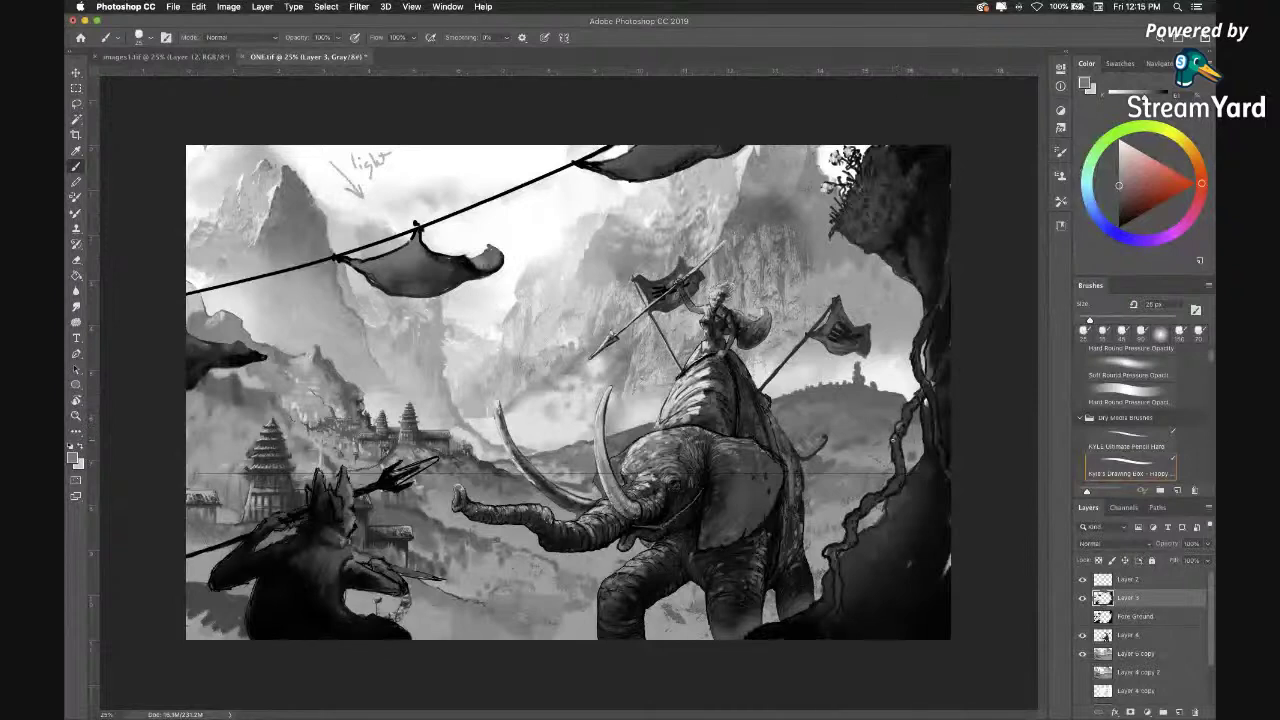
drag(890, 455, 850, 520)
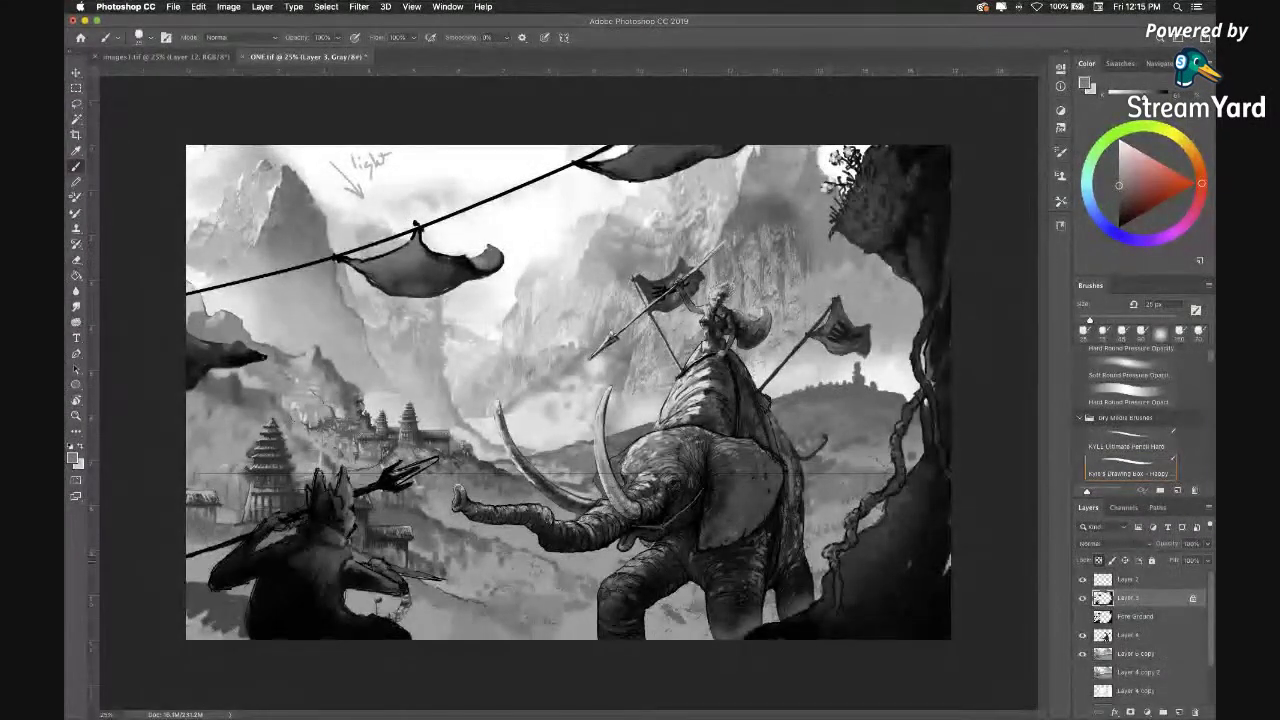
drag(836, 588, 837, 605)
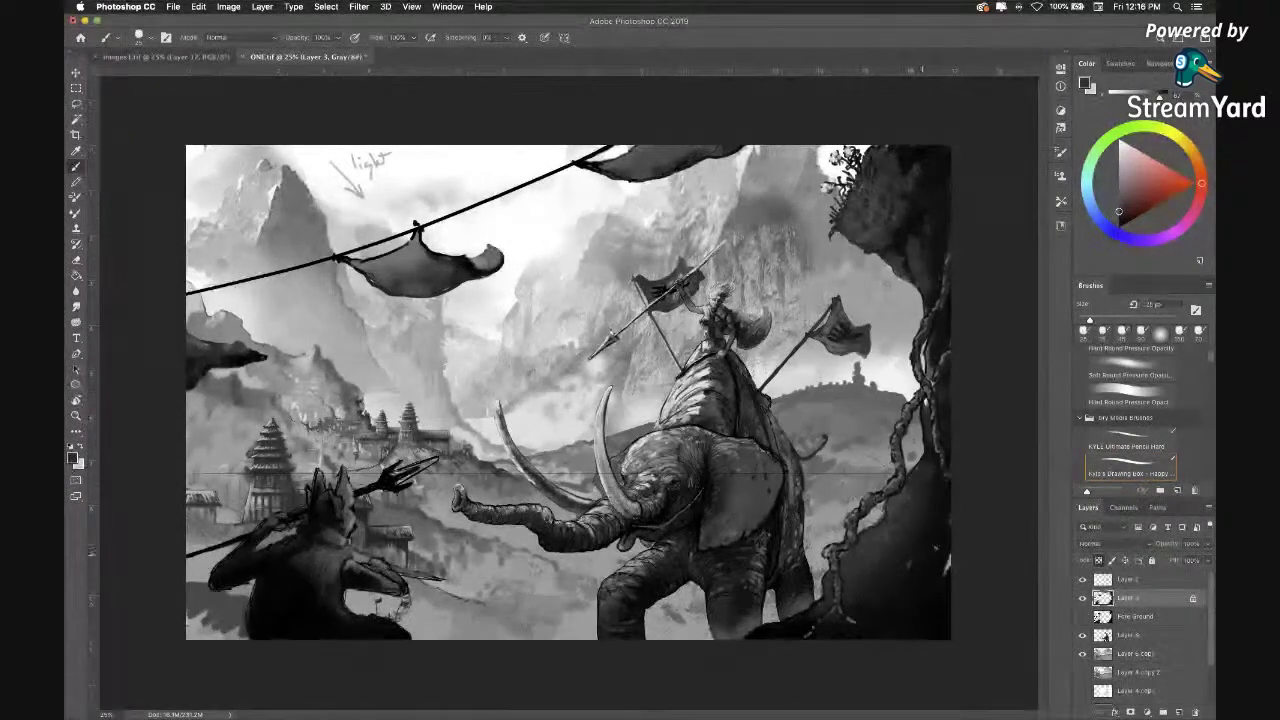
Darken the cliff face behind the vines in black, enlarging the brush to 90 px.
click(1098, 243)
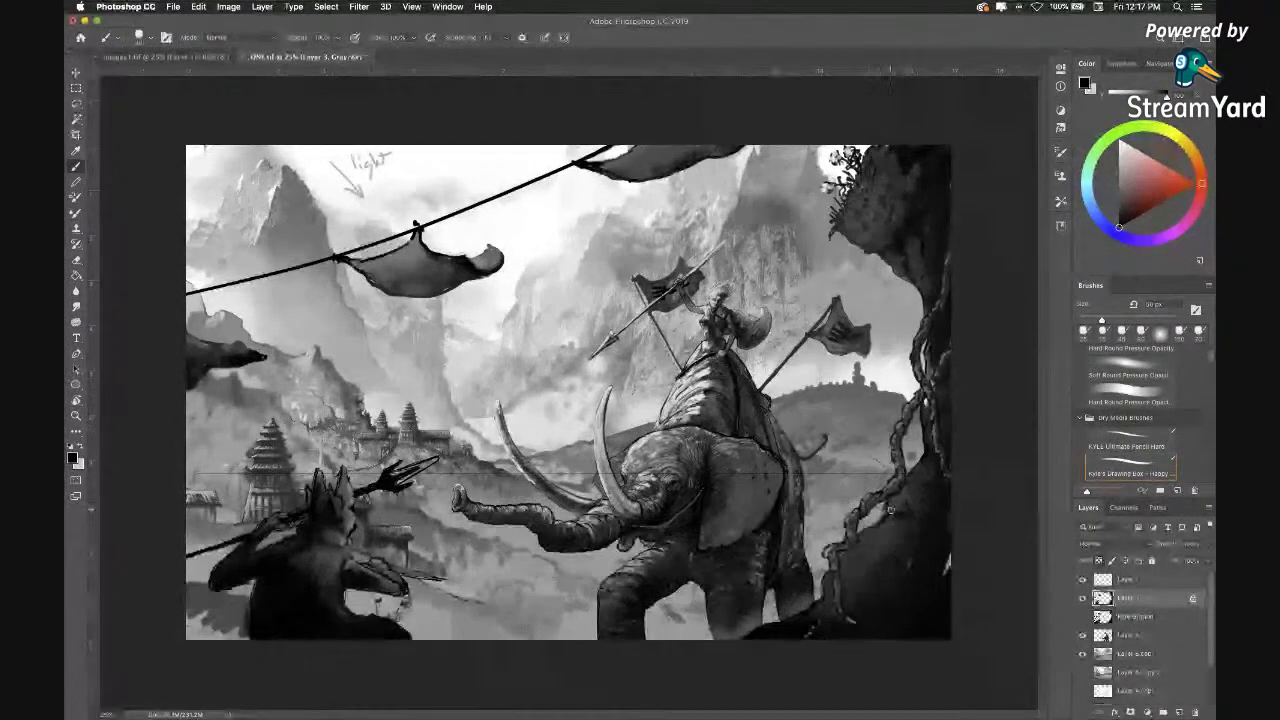
key(bracketright)
key(bracketright)
key(bracketright)
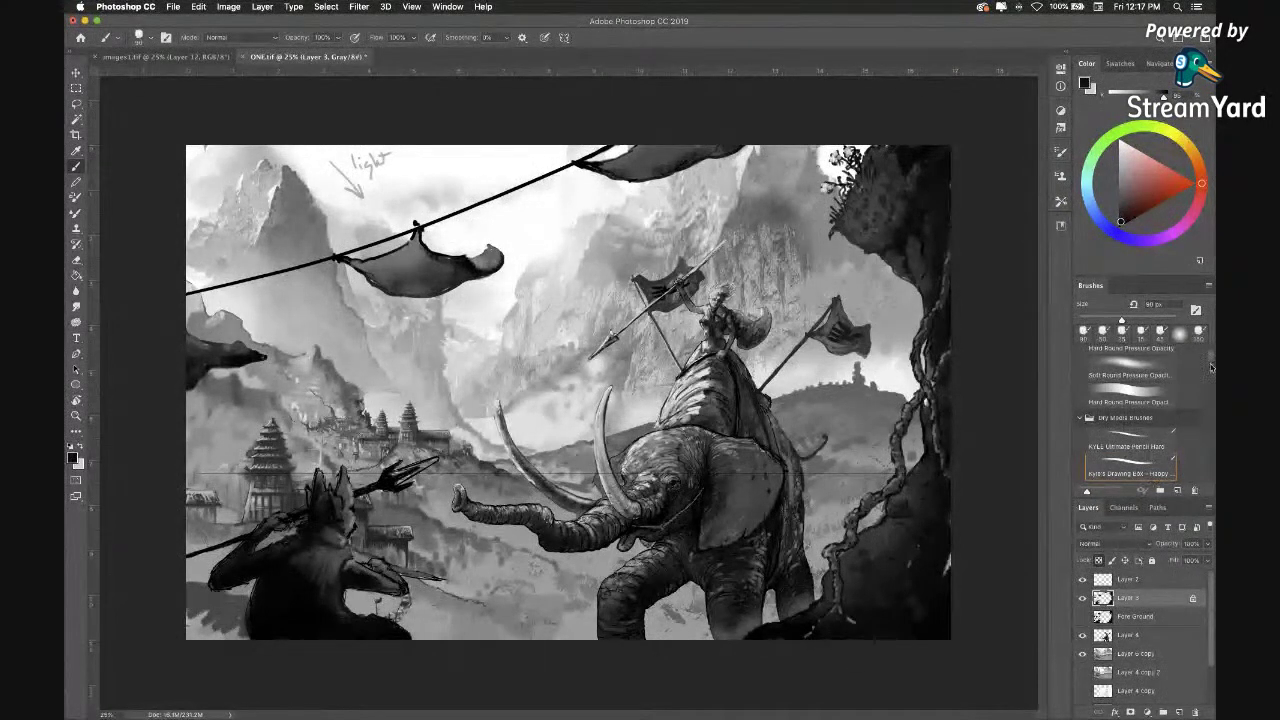
Browse Kyle's Concept Brushes and choose a textured paint brush for the cliff surface.
mouse_move(1212, 364)
mouse_down()
mouse_move(1209, 484)
mouse_move(1207, 453)
mouse_up()
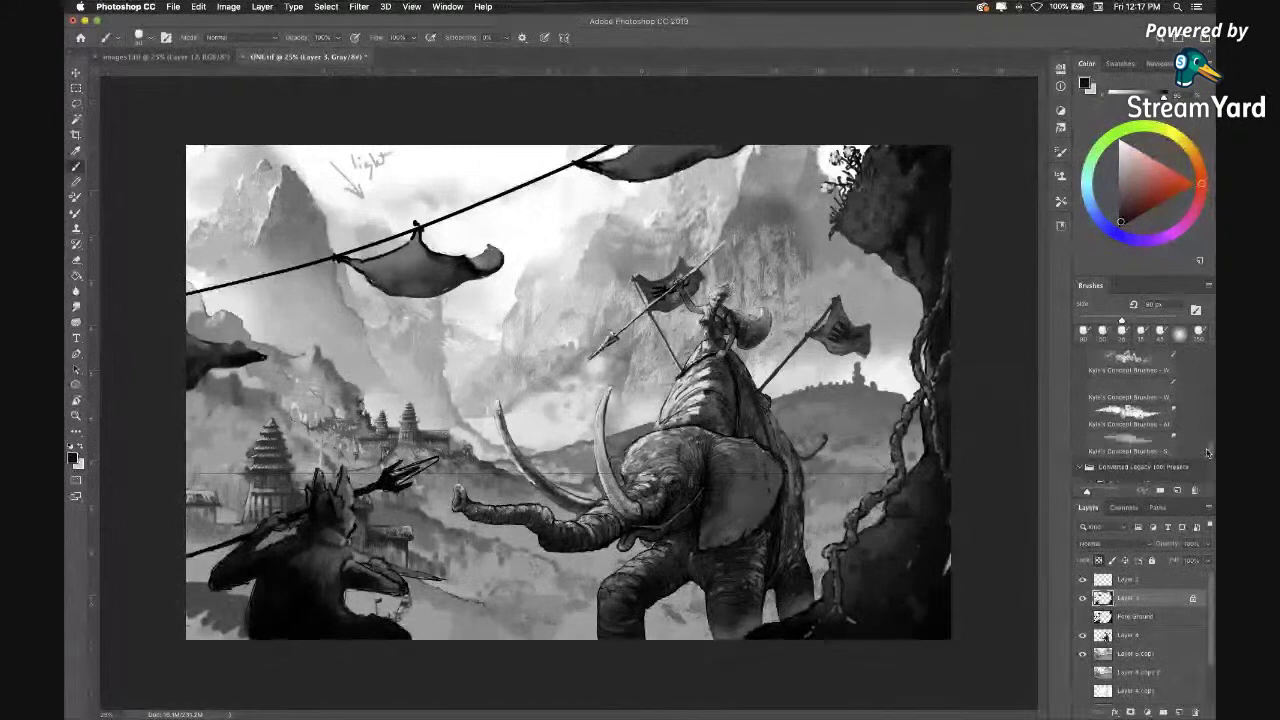
click(1160, 442)
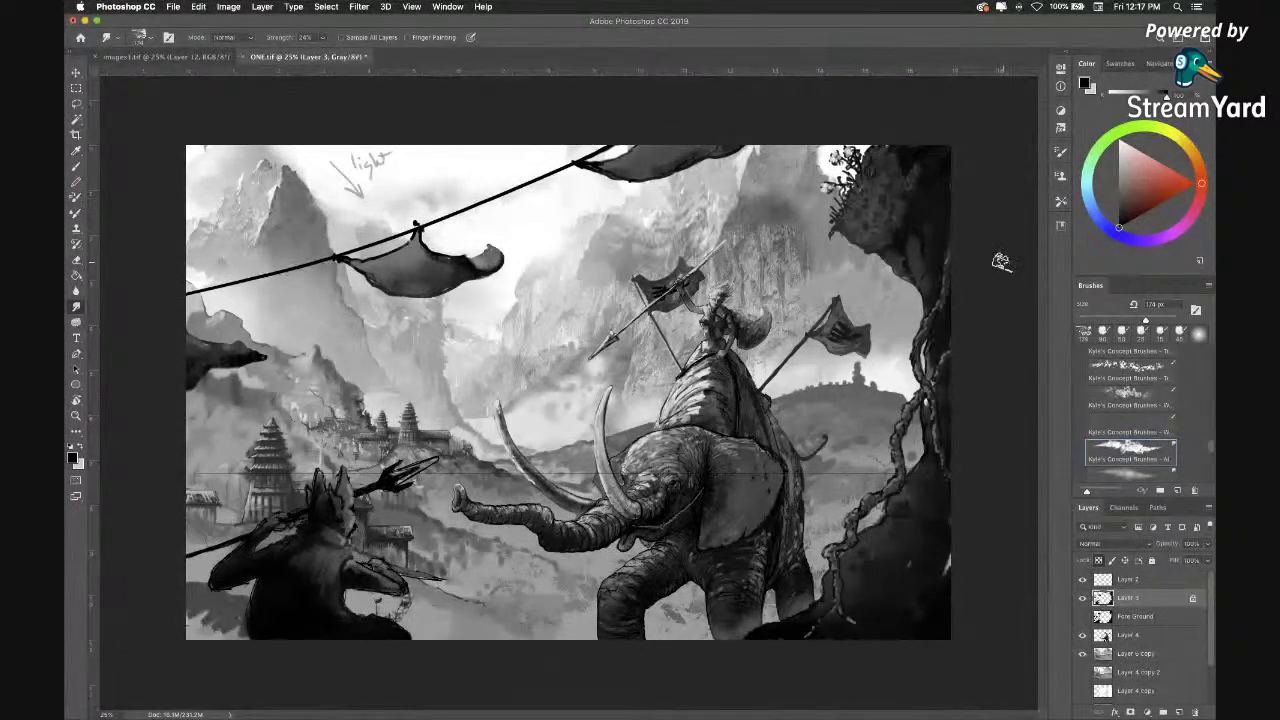
click(1118, 208)
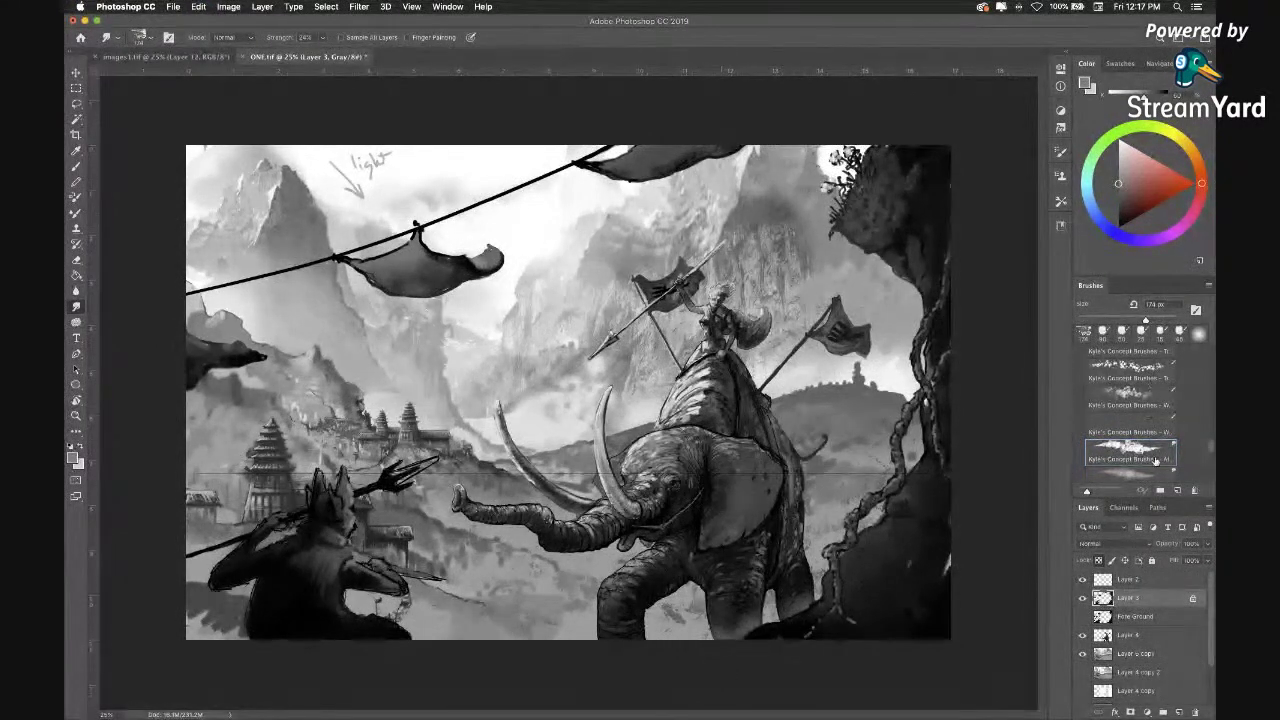
scroll(1211, 448, down, 10)
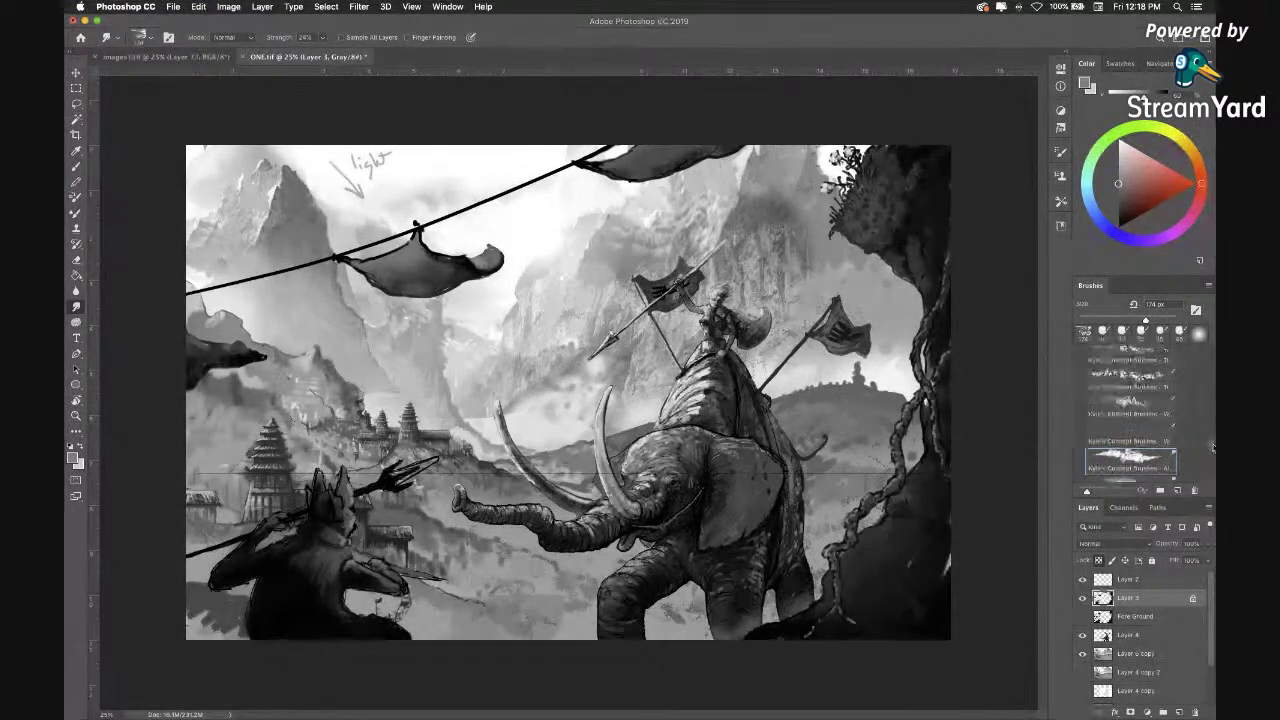
scroll(1211, 448, down, 1)
click(1130, 412)
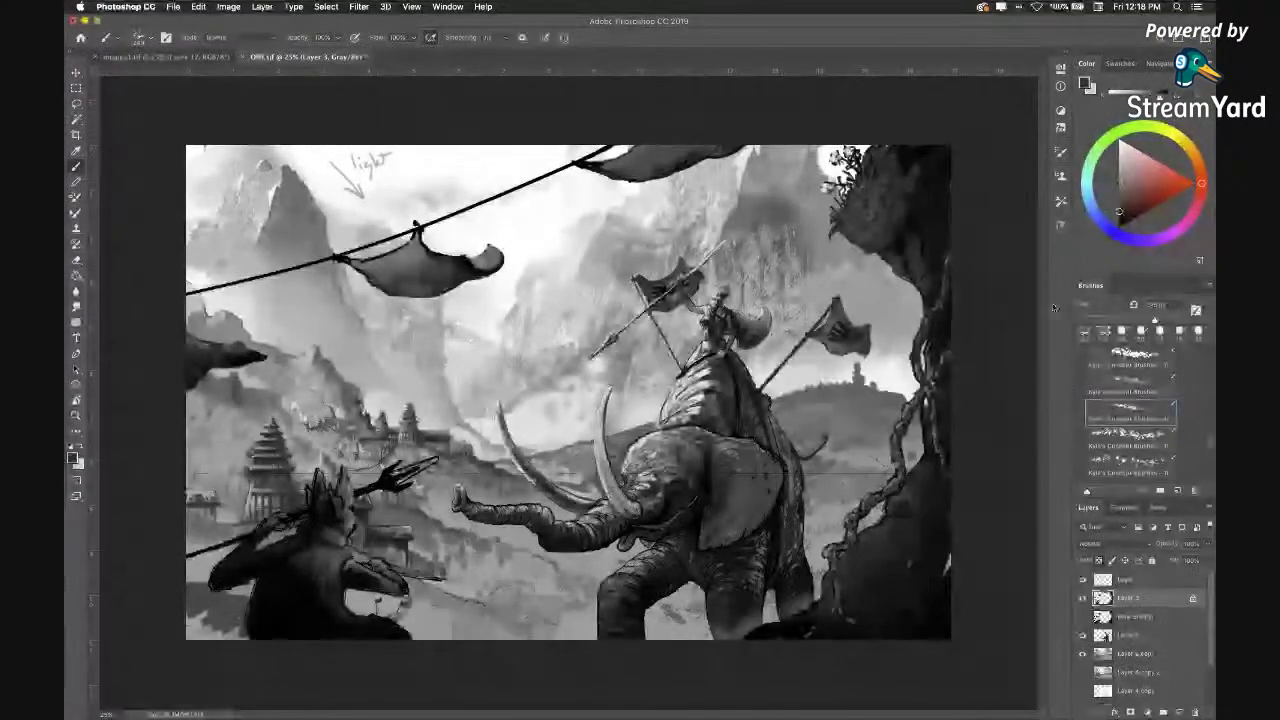
Texture the right-hand cliff on Layer 3 with the 249 px concept brush, using sampled and picked dark grays.
click(1116, 201)
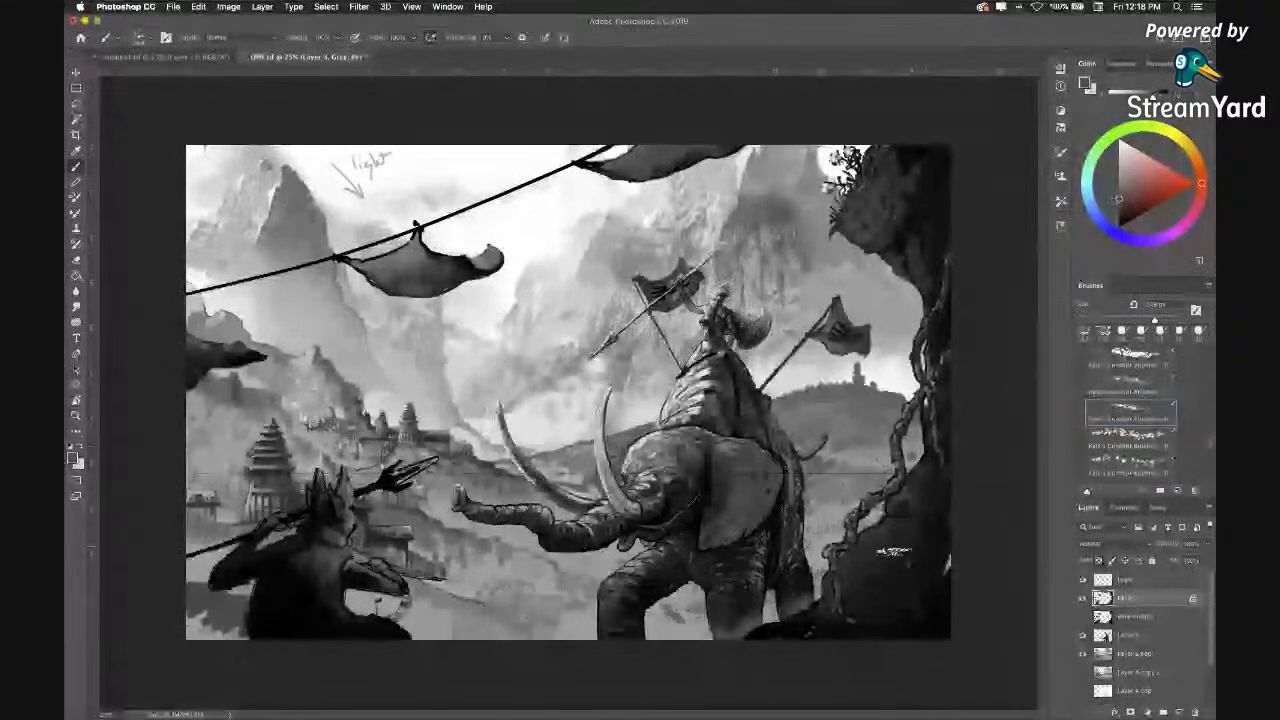
alt+click(908, 598)
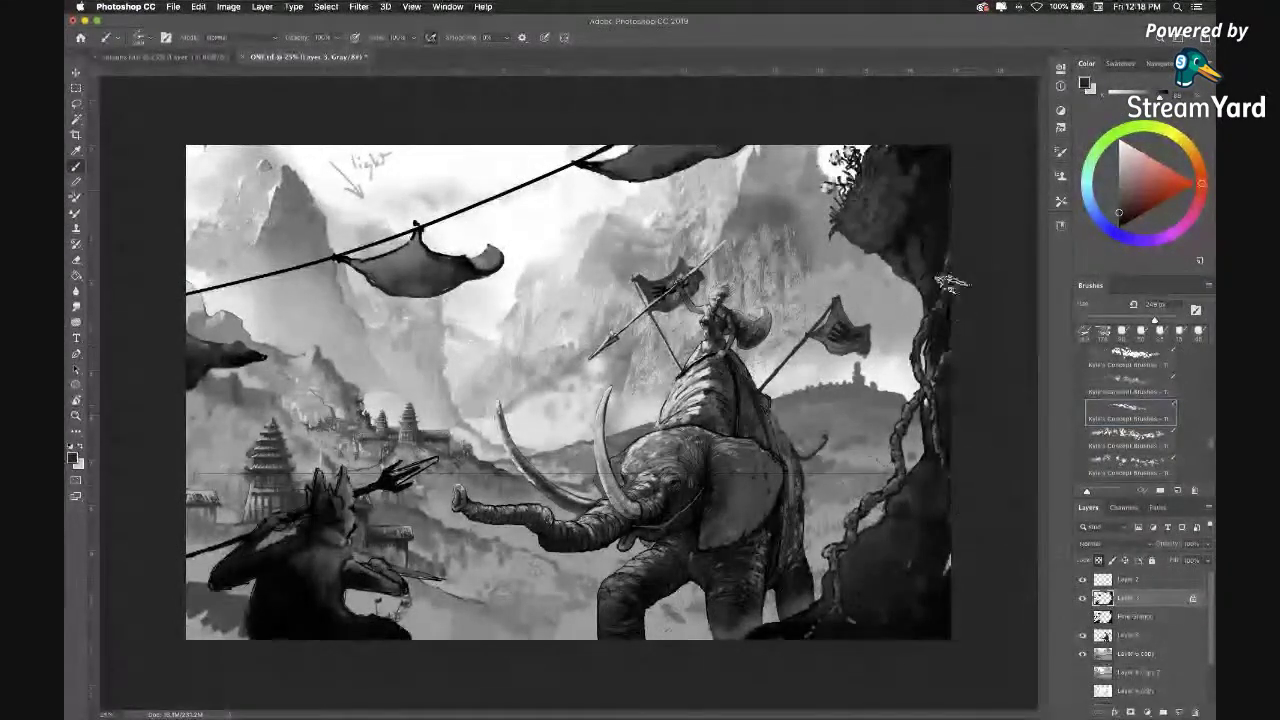
click(1119, 219)
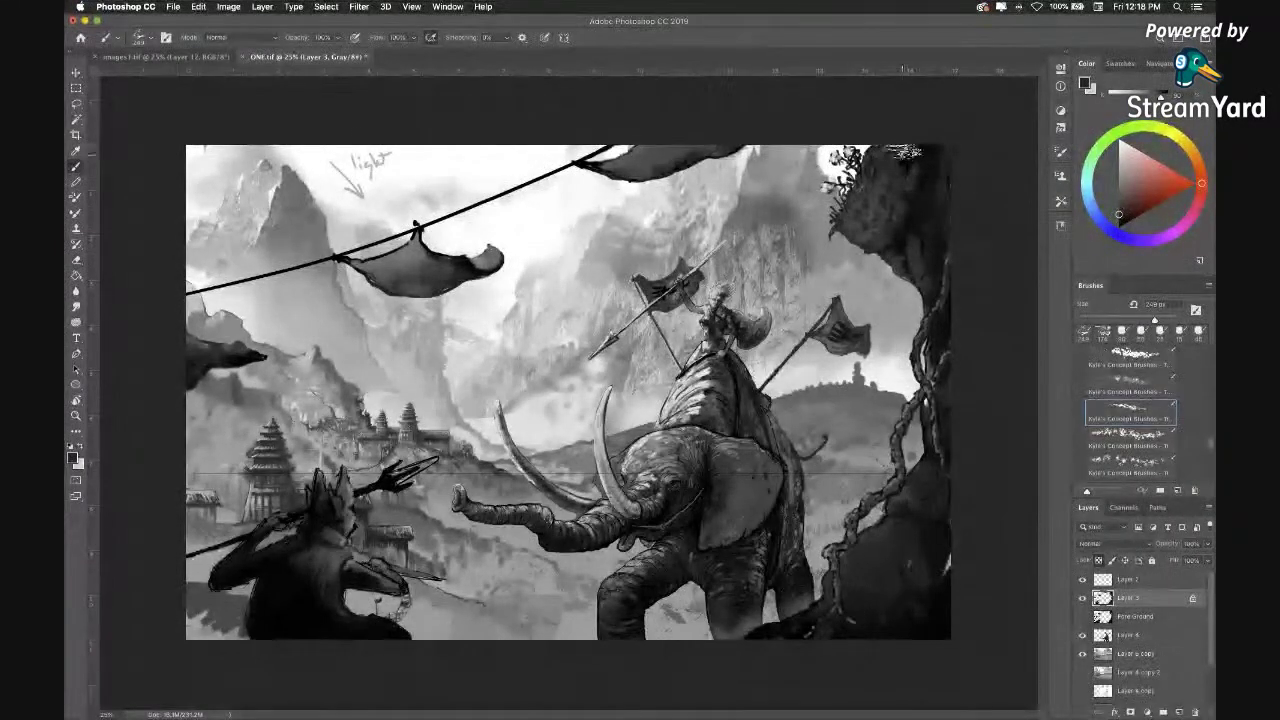
click(1119, 217)
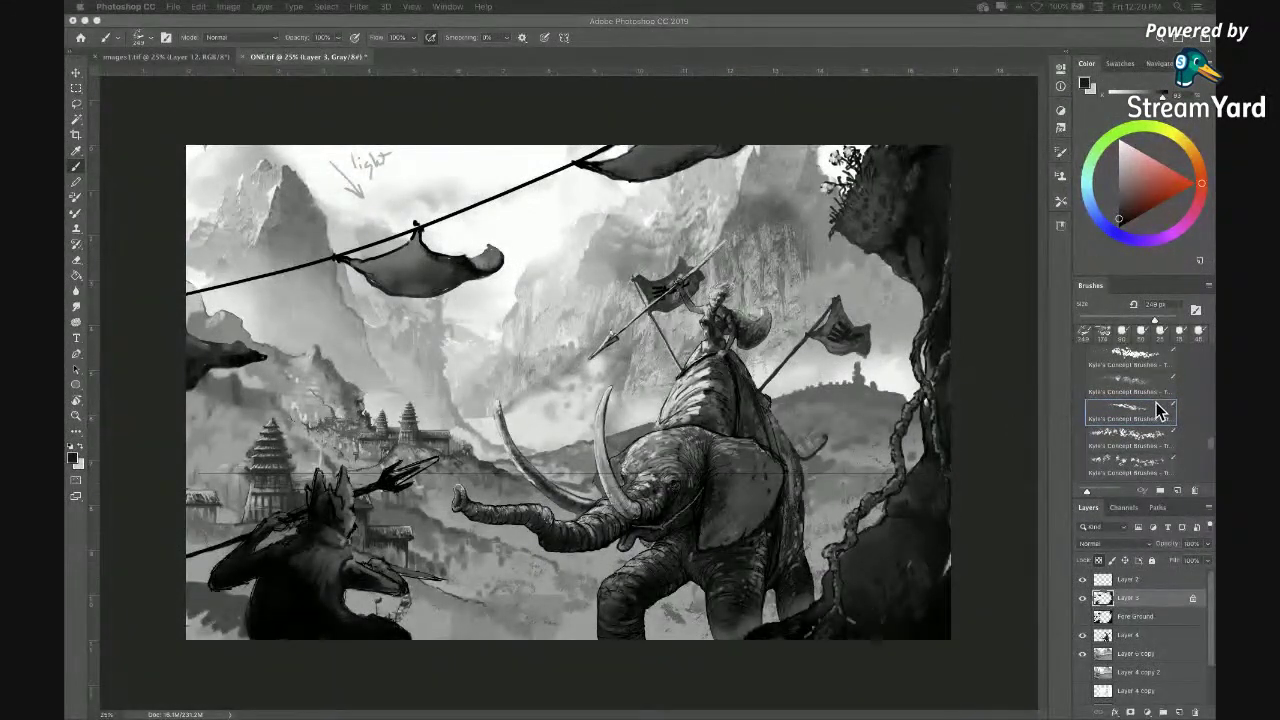
Browse the brush library and choose the Soft Round Pressure Opacity brush.
scroll(1150, 420, up, 10)
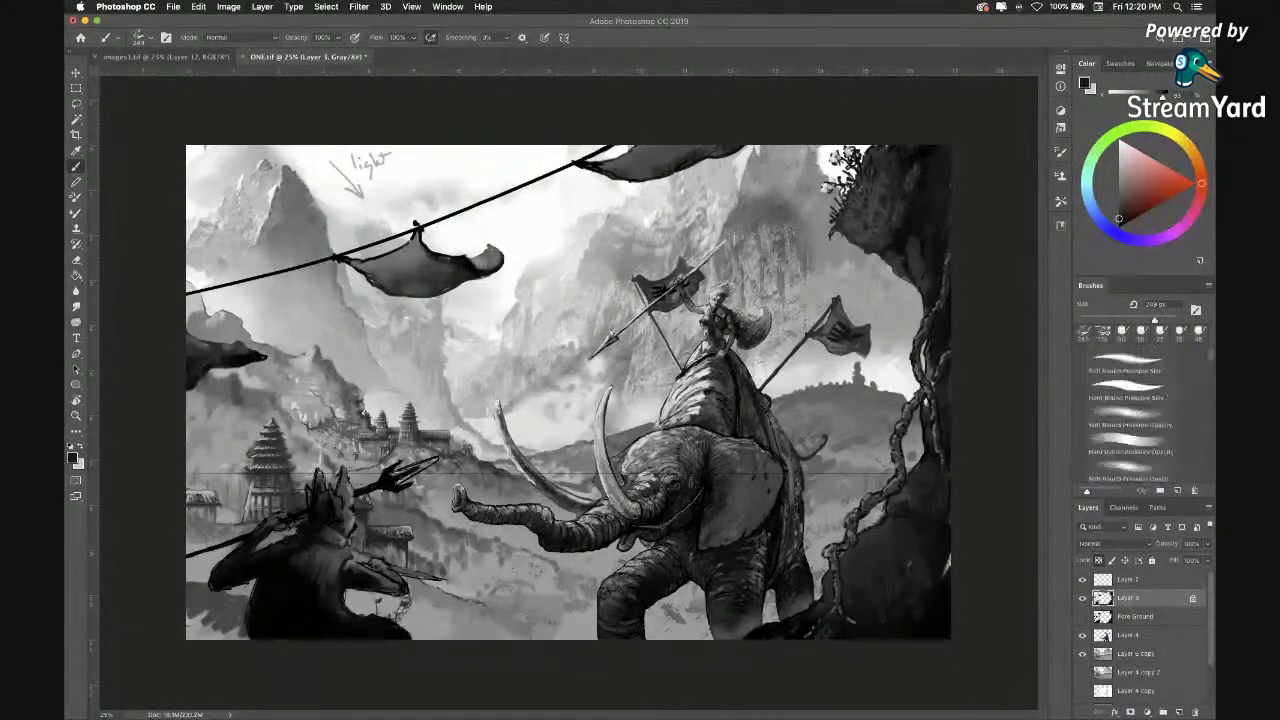
scroll(1150, 410, down, 5)
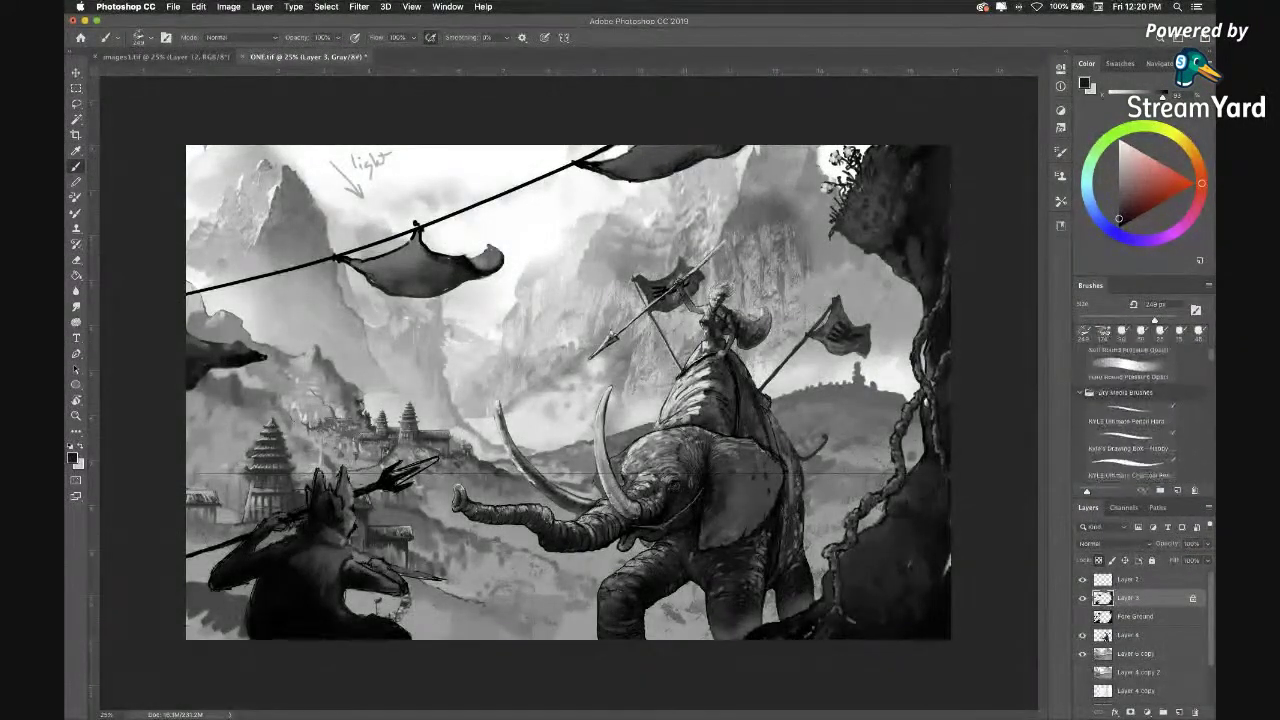
scroll(1170, 425, down, 2)
click(1141, 449)
key(bracketright)
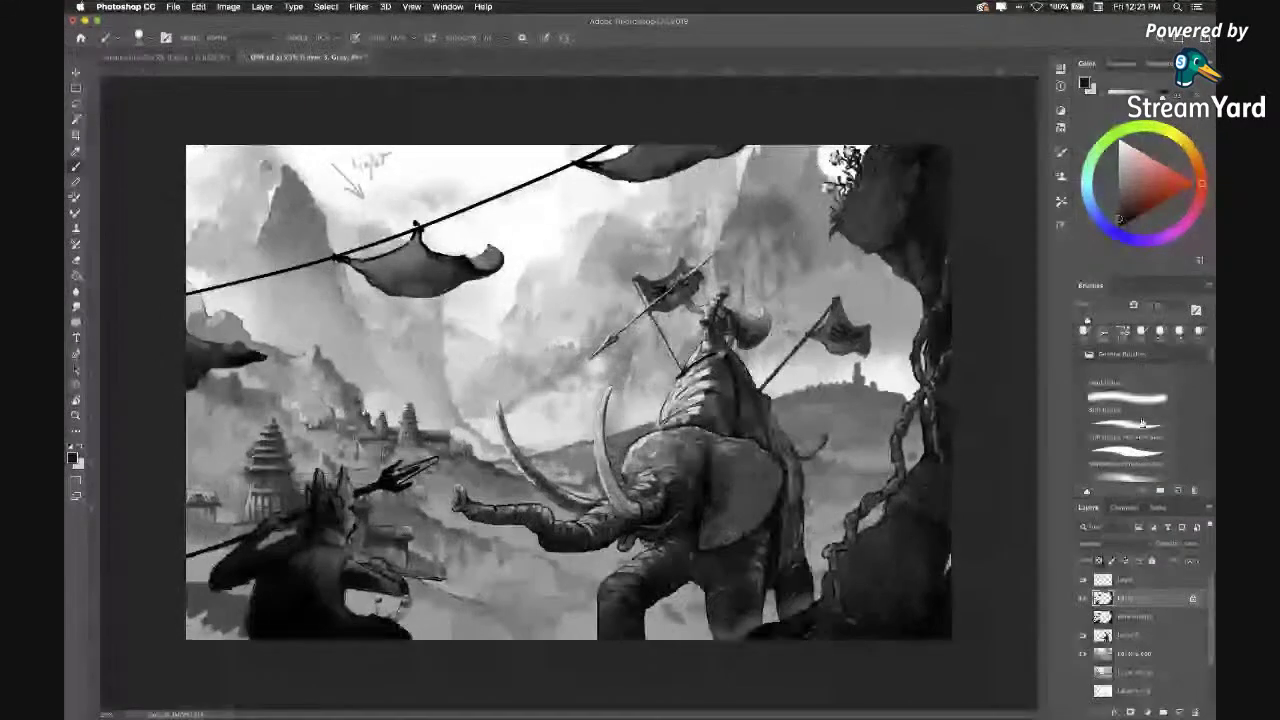
scroll(1170, 410, up, 3)
scroll(1124, 478, down, 1)
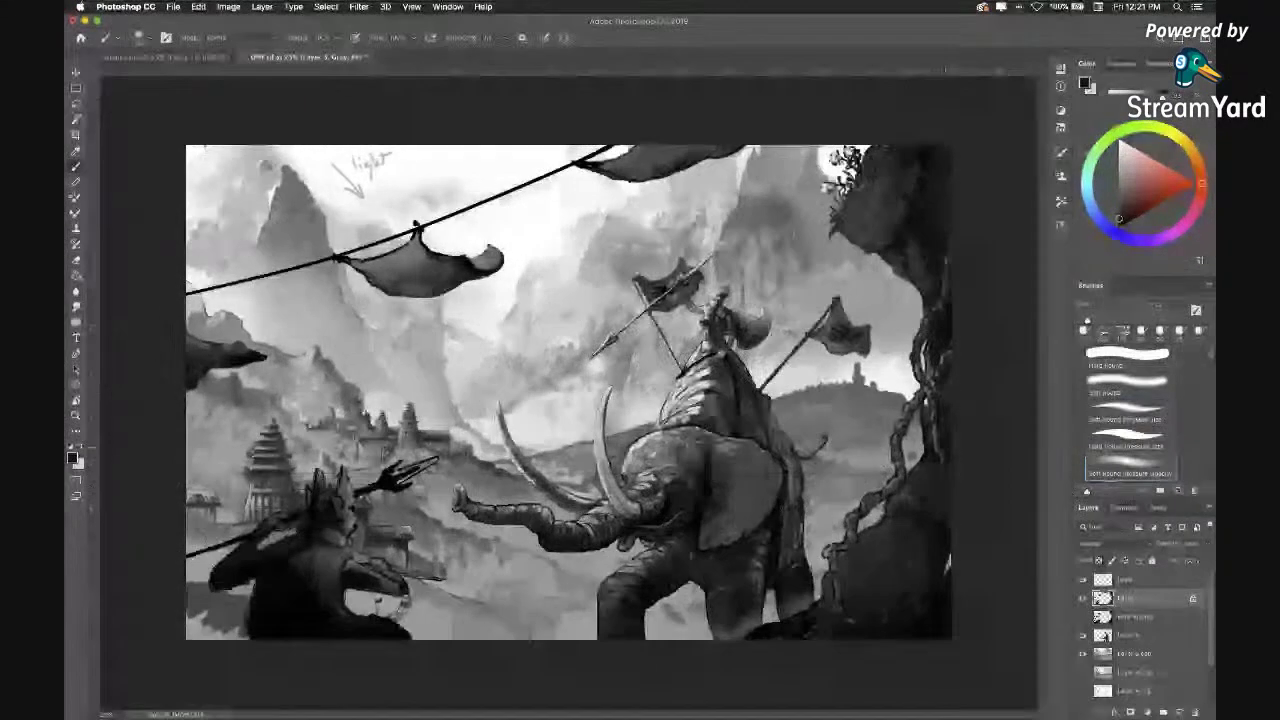
click(1132, 464)
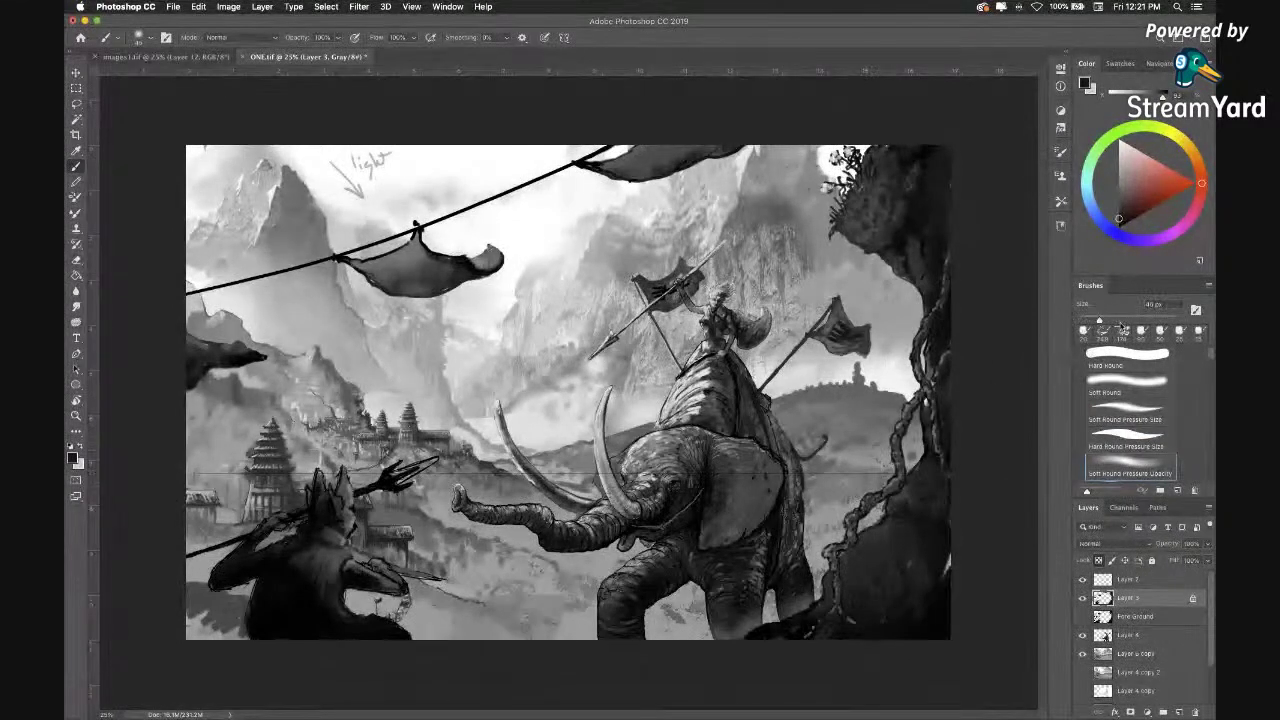
Enlarge the soft brush to 90 px and shade the right-hand cliff around the vines, undoing the last stroke.
key(bracketright)
key(bracketright)
key(bracketright)
key(bracketright)
key(bracketright)
mouse_move(896, 425)
mouse_down()
mouse_move(898, 482)
mouse_move(885, 500)
mouse_up()
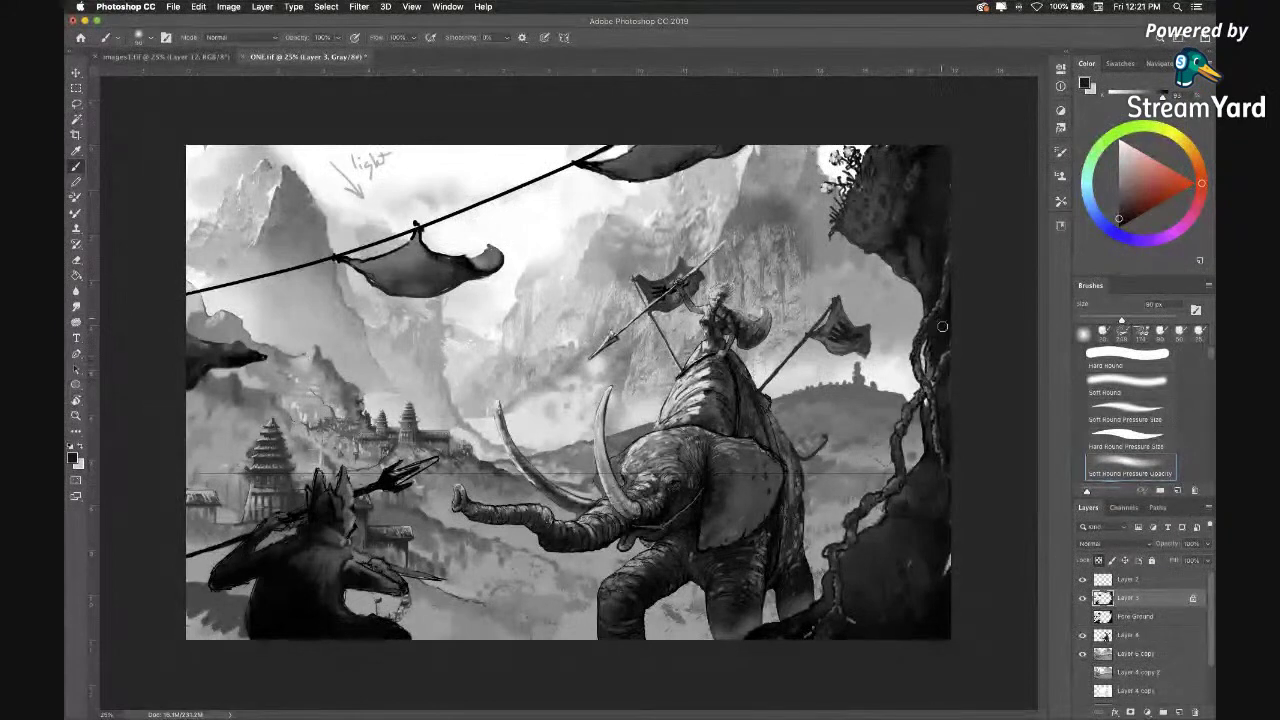
key(super+z)
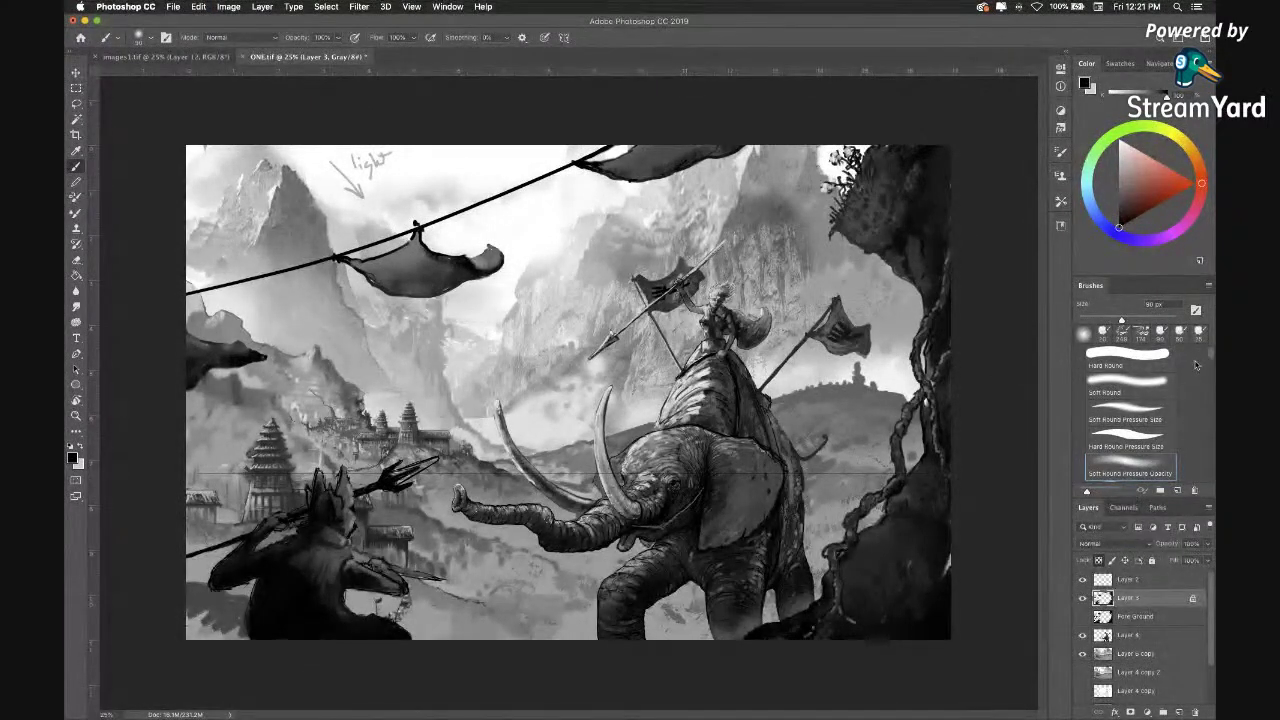
Choose Kyle's Drawing Box - Happy brush, enlarge it to 60 px and try a black stroke on the hanging banner.
scroll(1195, 385, down, 5)
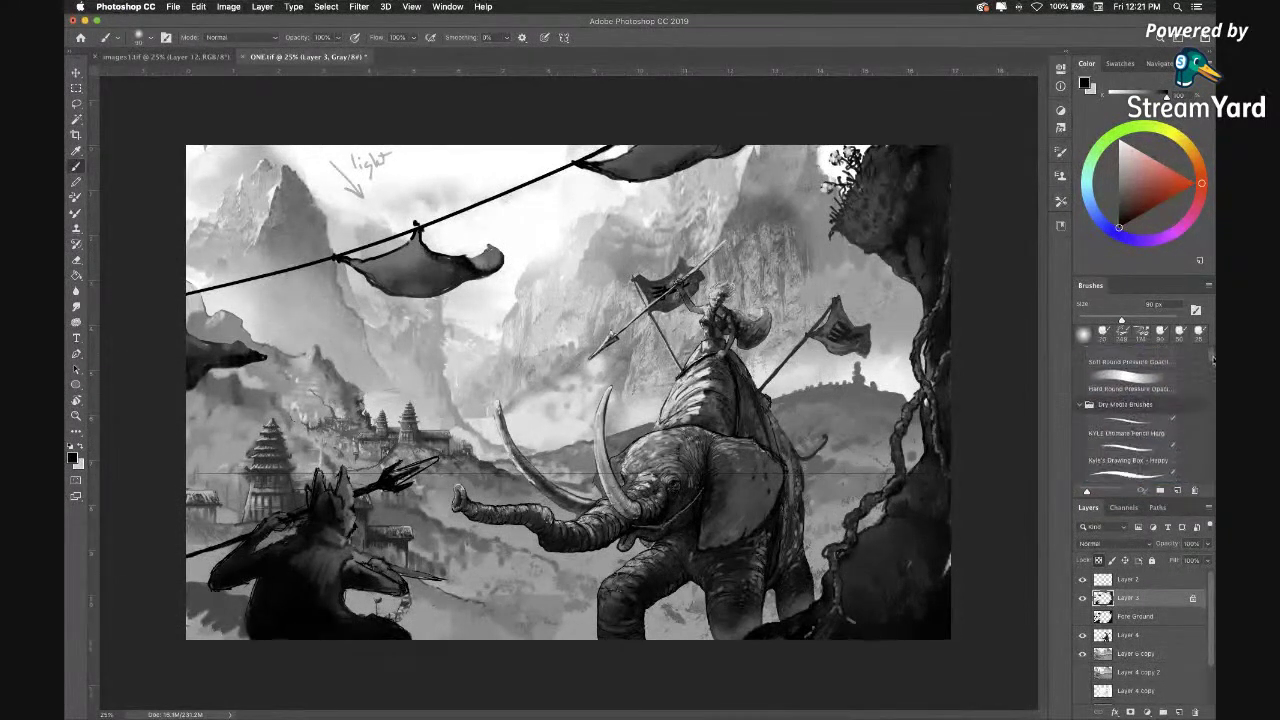
click(1135, 480)
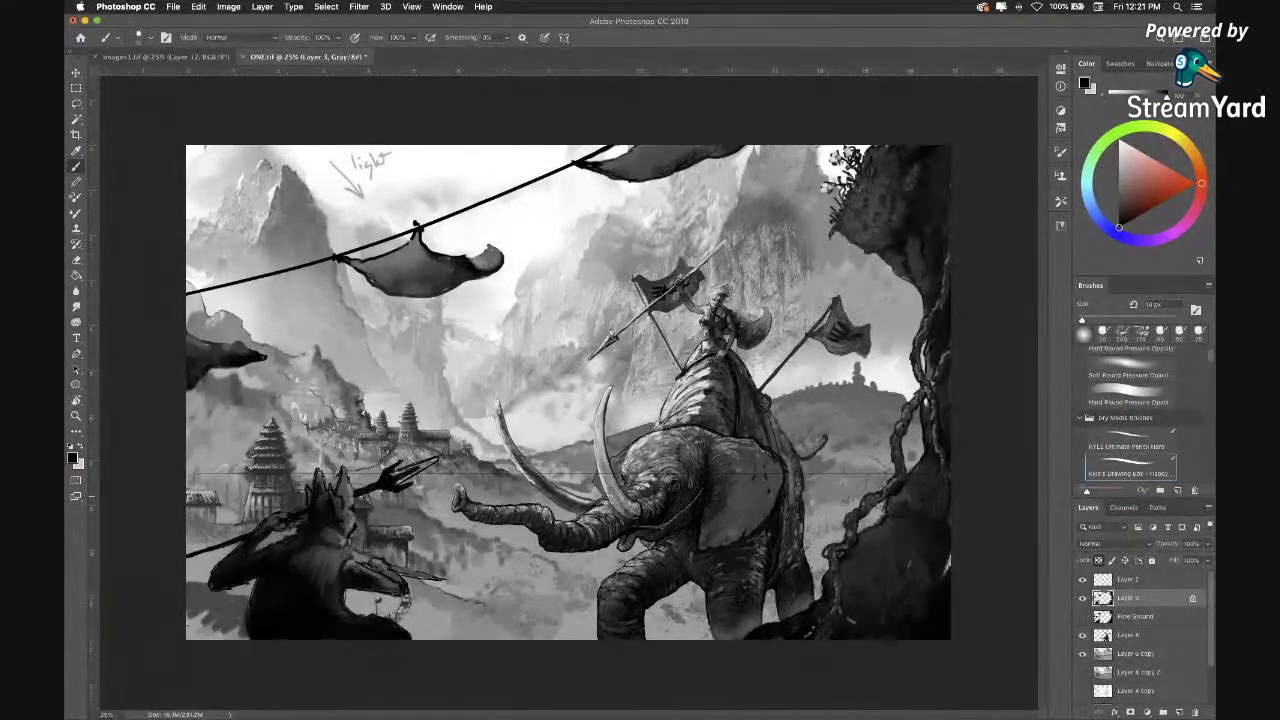
key(bracketright)
key(bracketright)
key(bracketright)
key(bracketright)
key(bracketright)
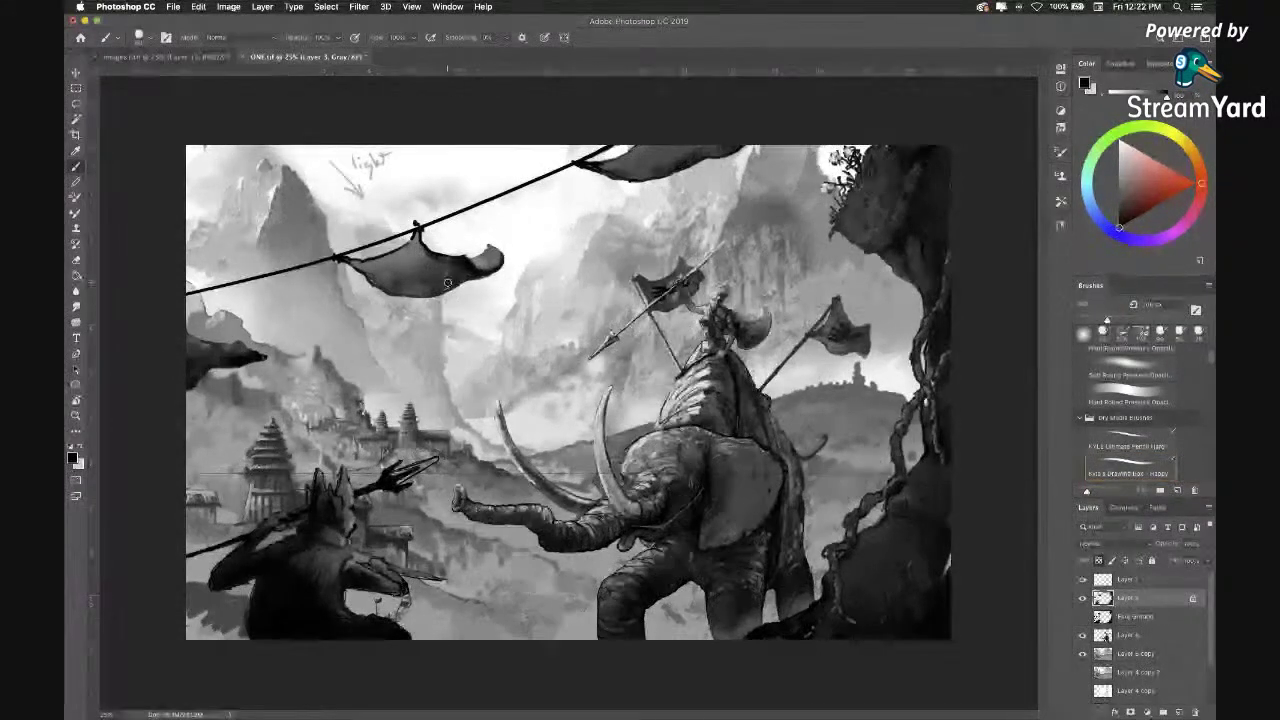
drag(440, 275, 420, 265)
key(ctrl+z)
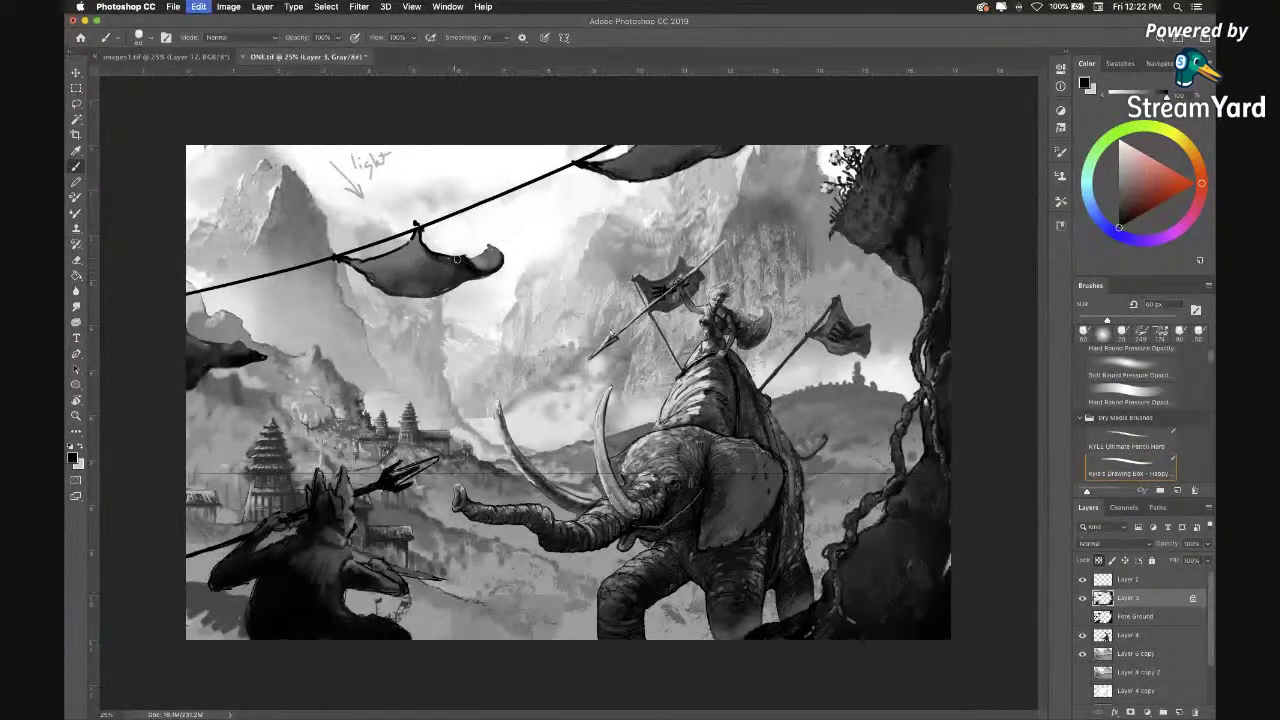
Paint black stripe markings on the hanging banner at 50 px, then on the banner at the canvas's upper edge, enlarging the brush to 70 px.
key(bracketright)
click(1063, 155)
drag(918, 365, 927, 365)
click(1062, 153)
key(bracketleft)
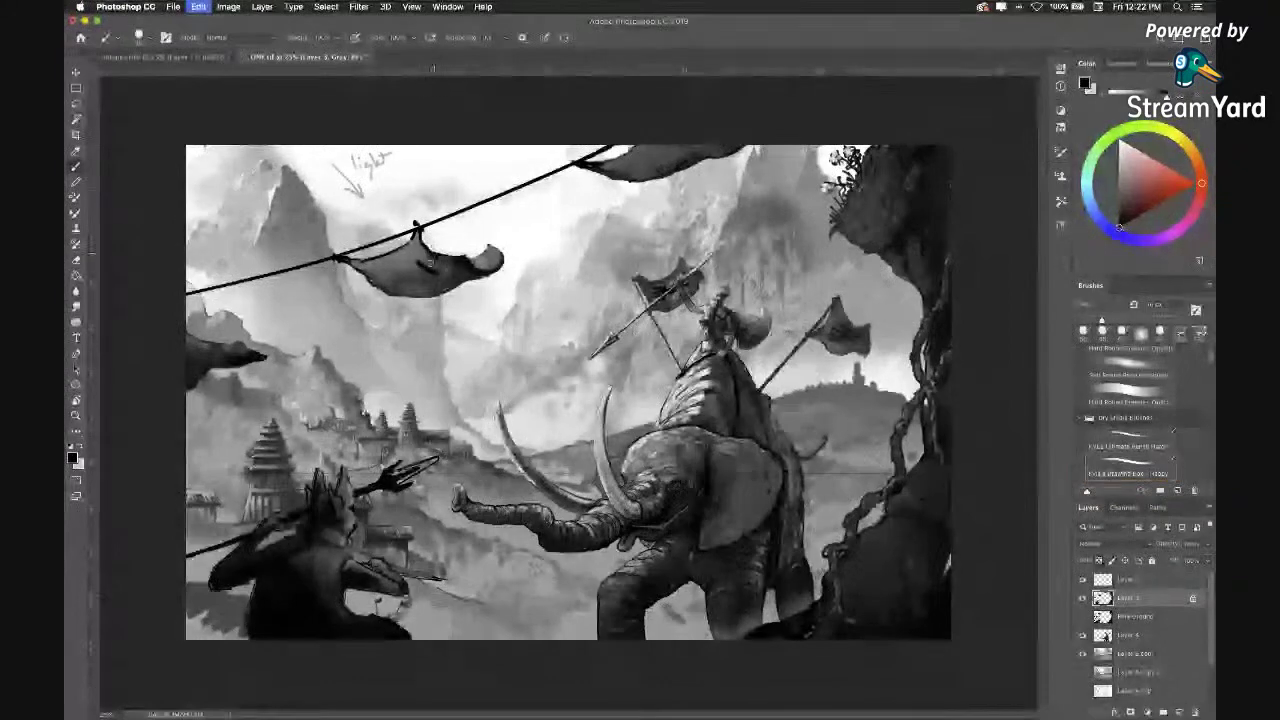
key(super+z)
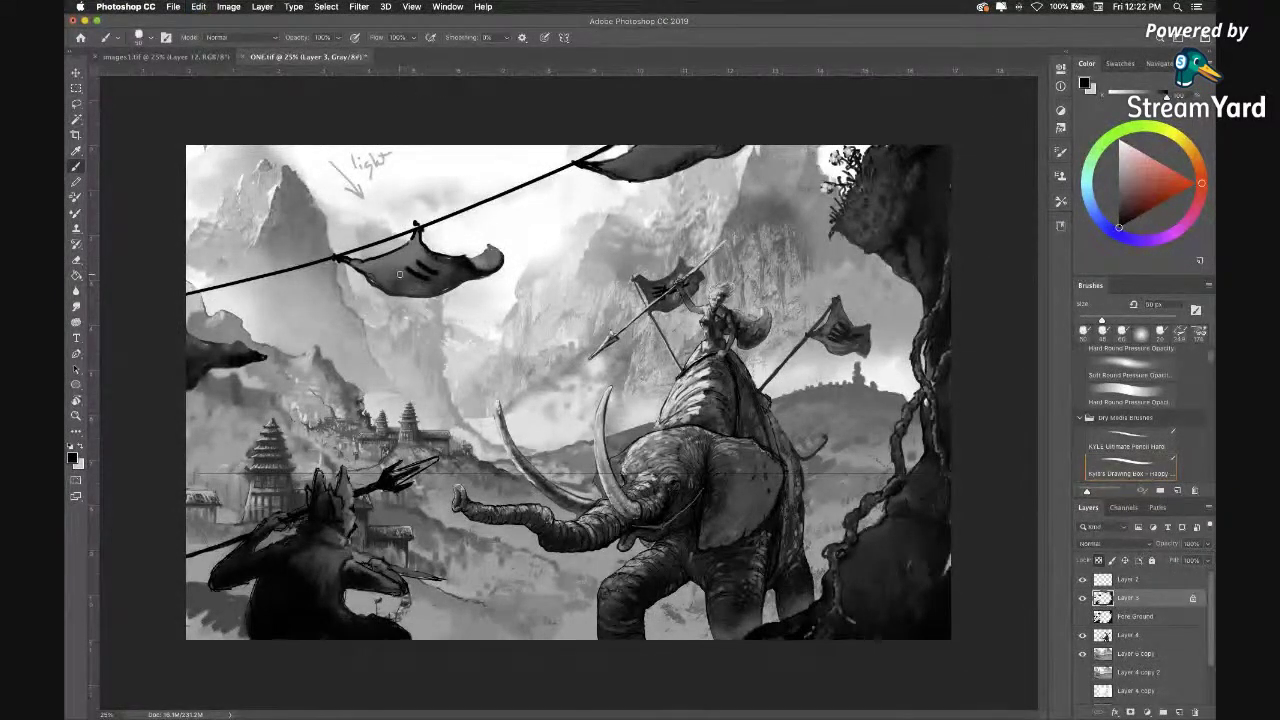
drag(399, 273, 413, 285)
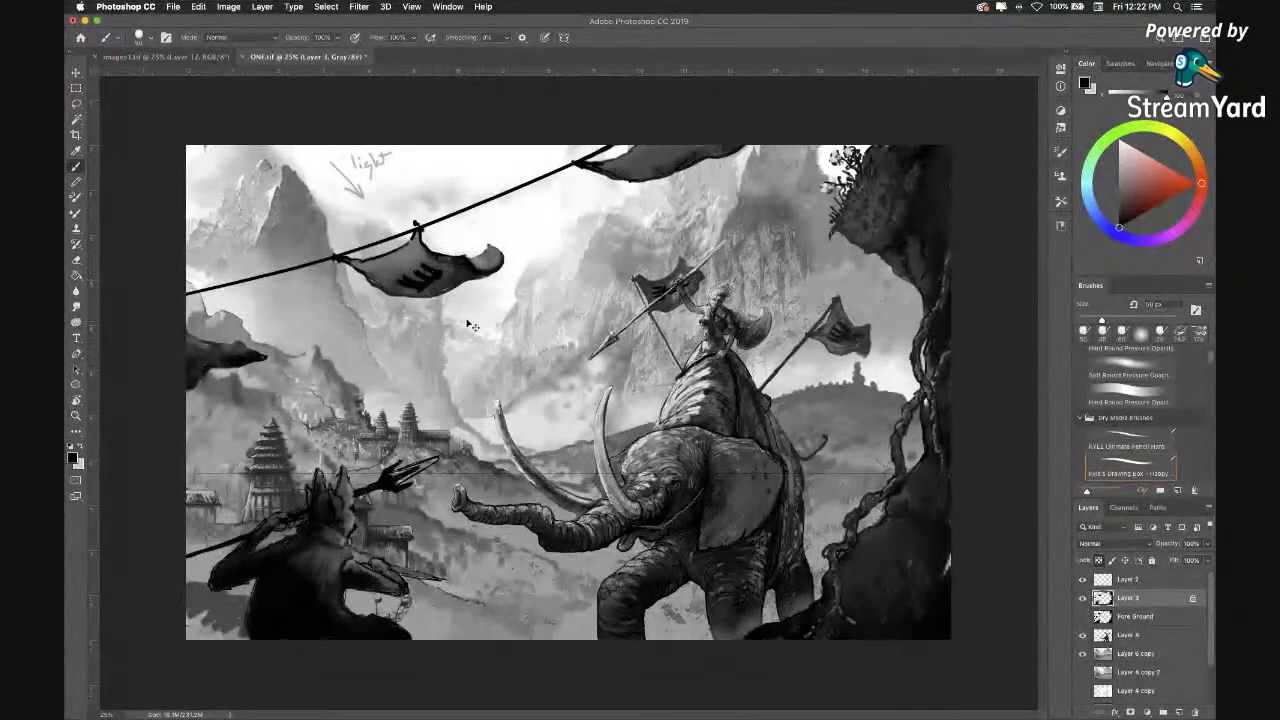
drag(412, 276, 431, 283)
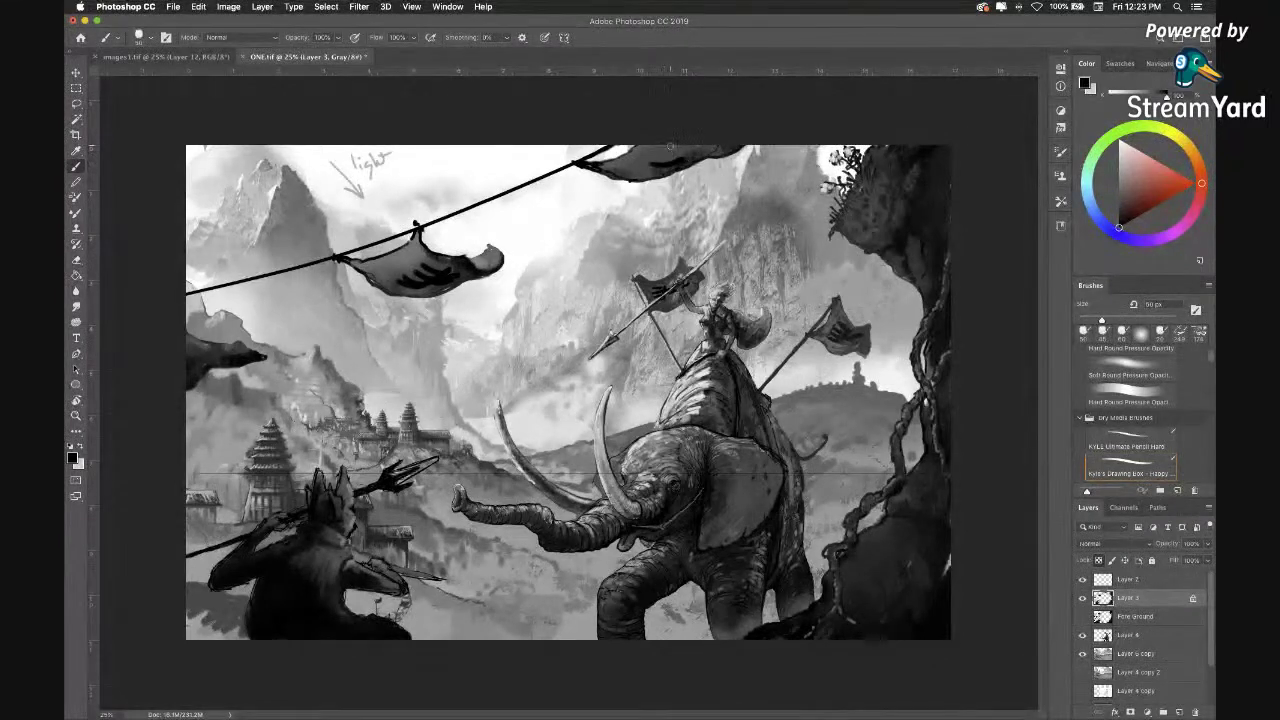
key(bracketright)
key(bracketright)
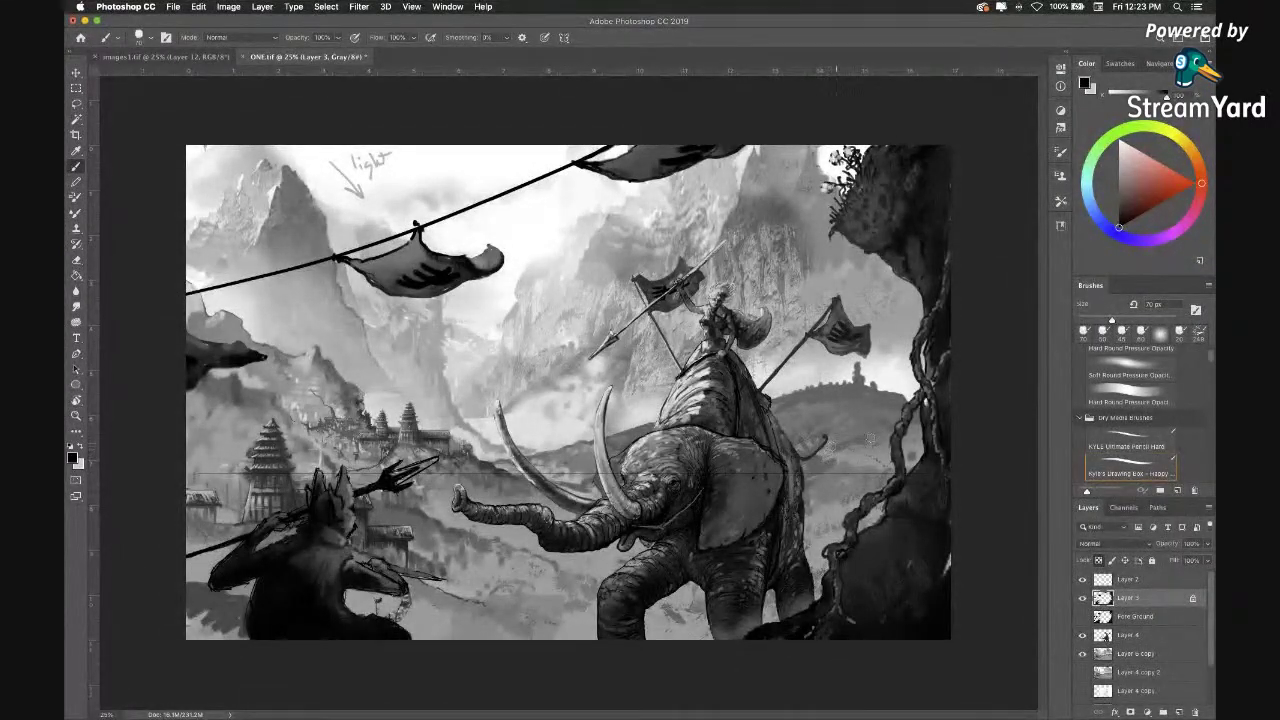
Shade the striped hanging banner's cloth and edges with picked and sampled dark grays at 70 px.
drag(1119, 213, 1119, 190)
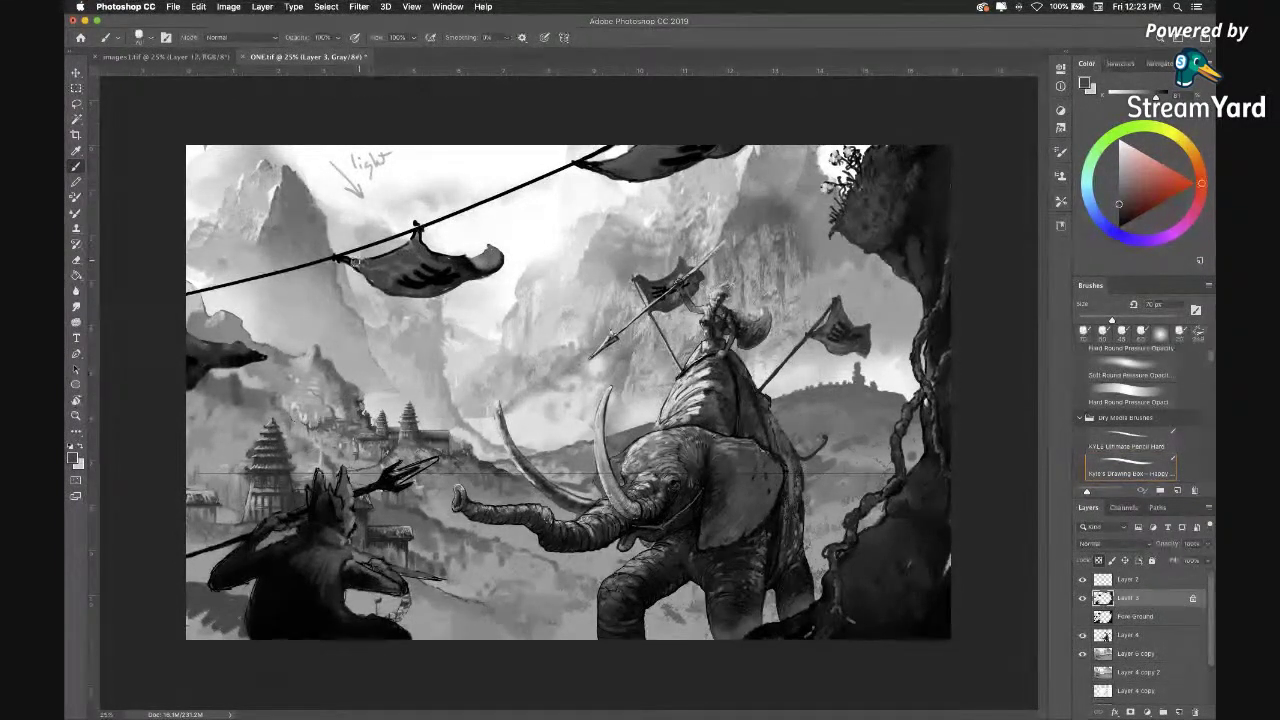
alt+click(381, 277)
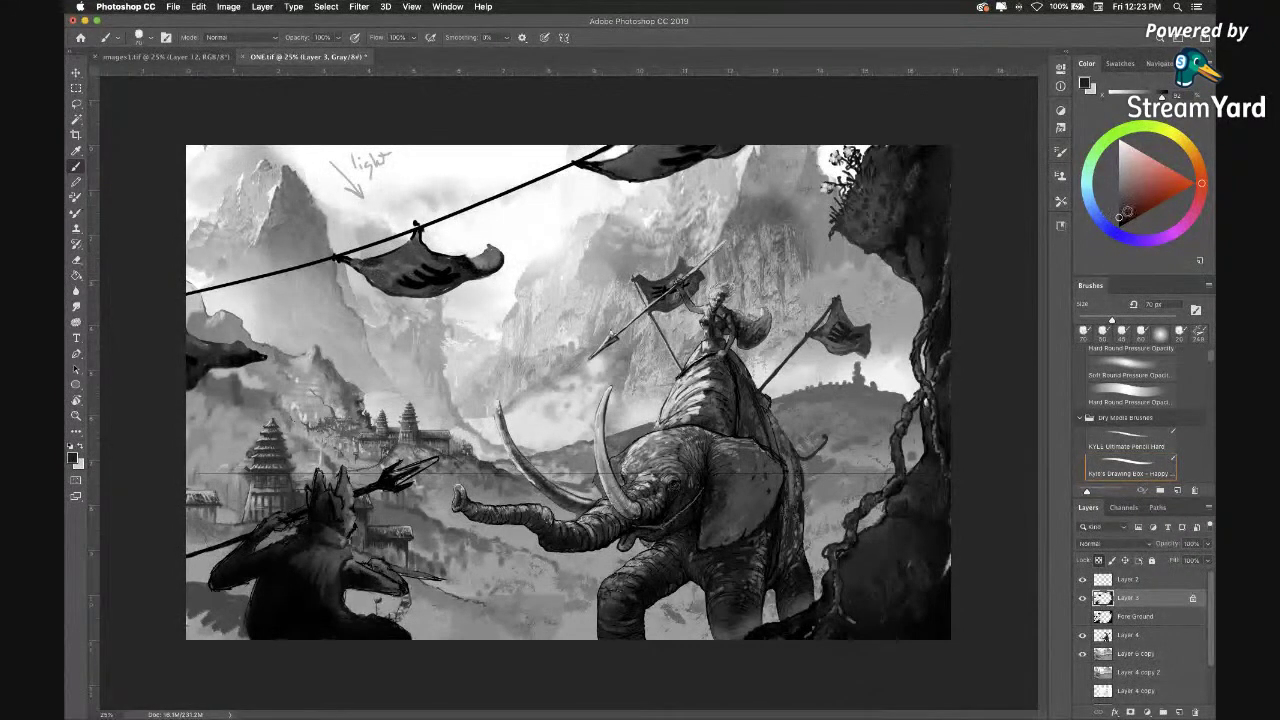
click(1119, 212)
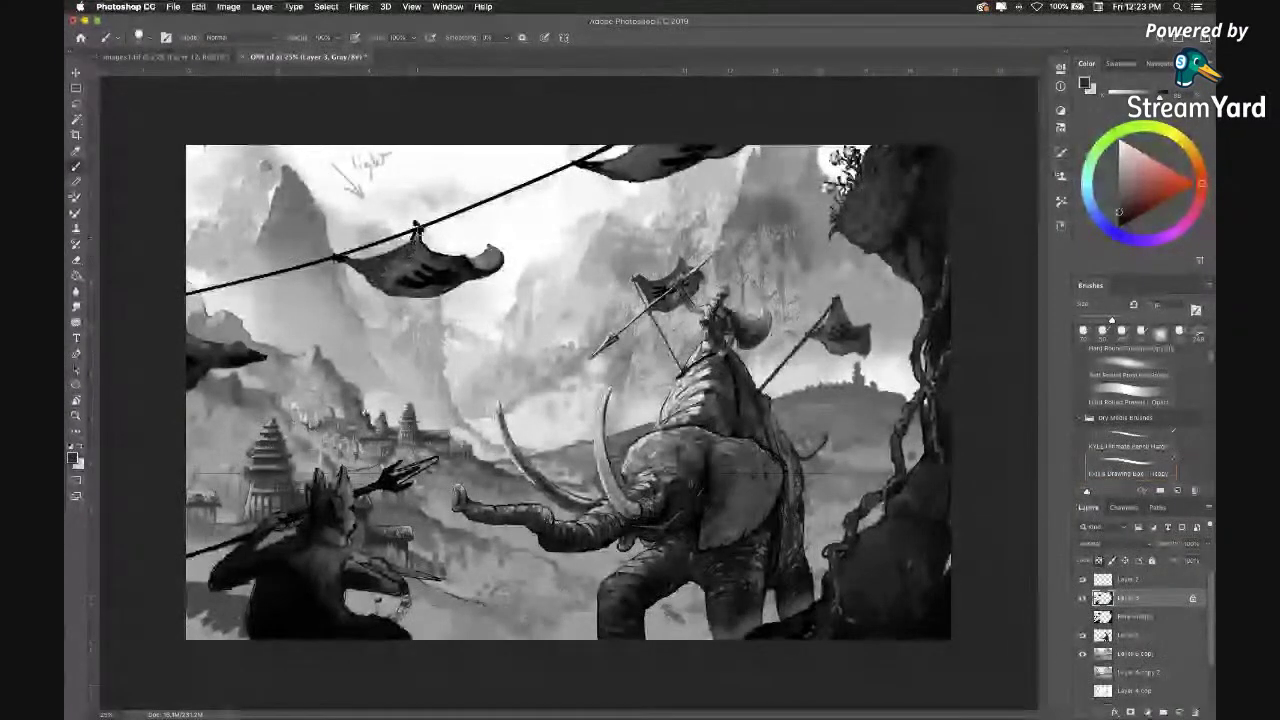
alt+click(417, 231)
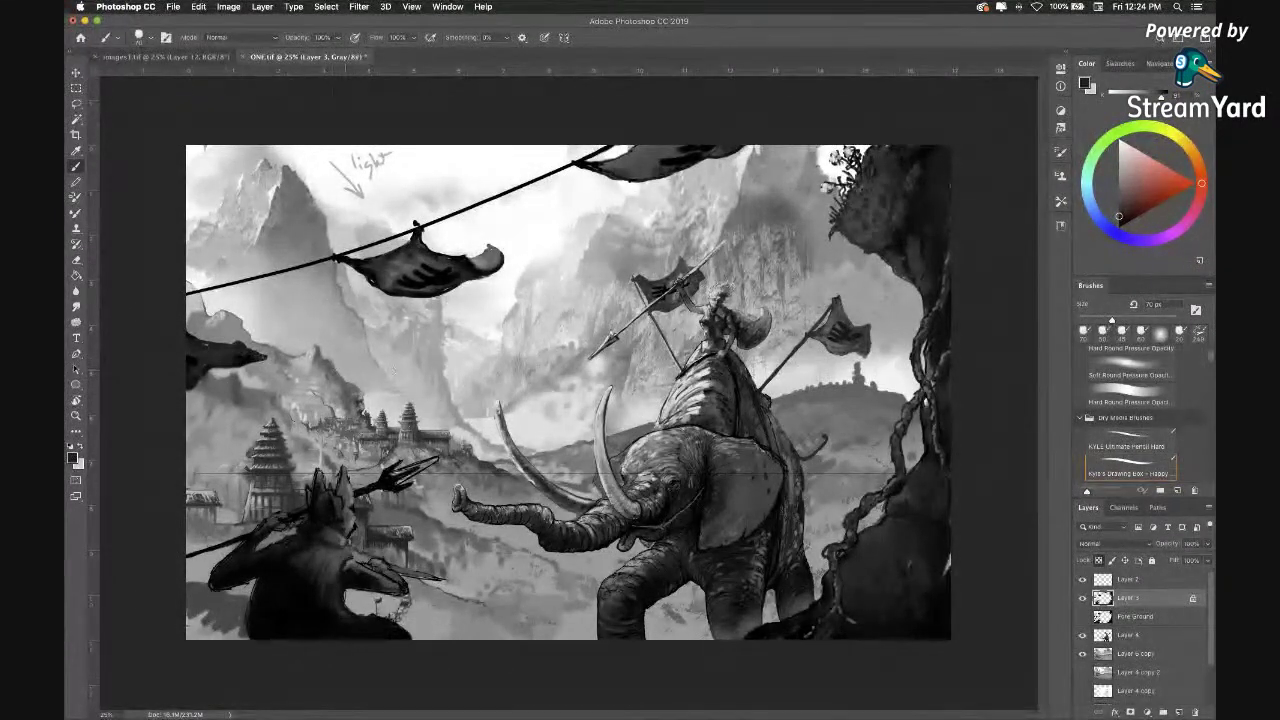
Darken the folds and lower edge of the banner at the canvas's upper edge with near-black grays, enlarging the brush to 100 px.
click(1114, 218)
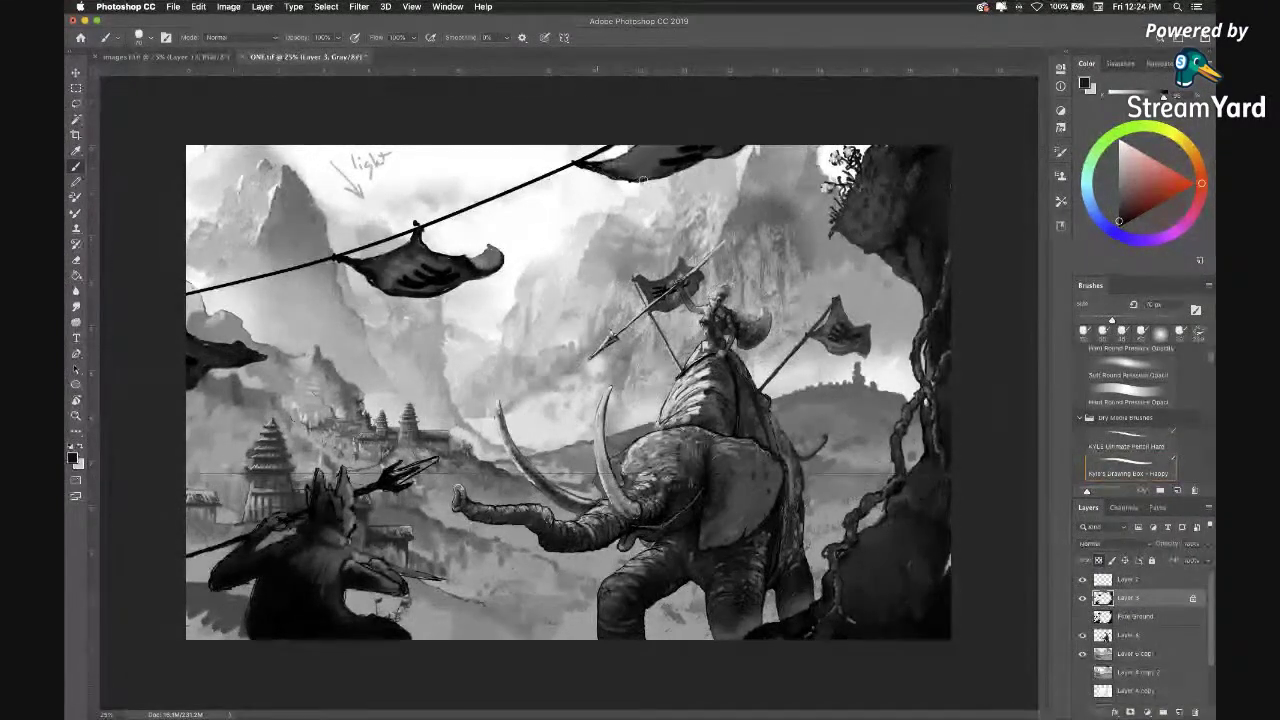
drag(610, 172, 586, 162)
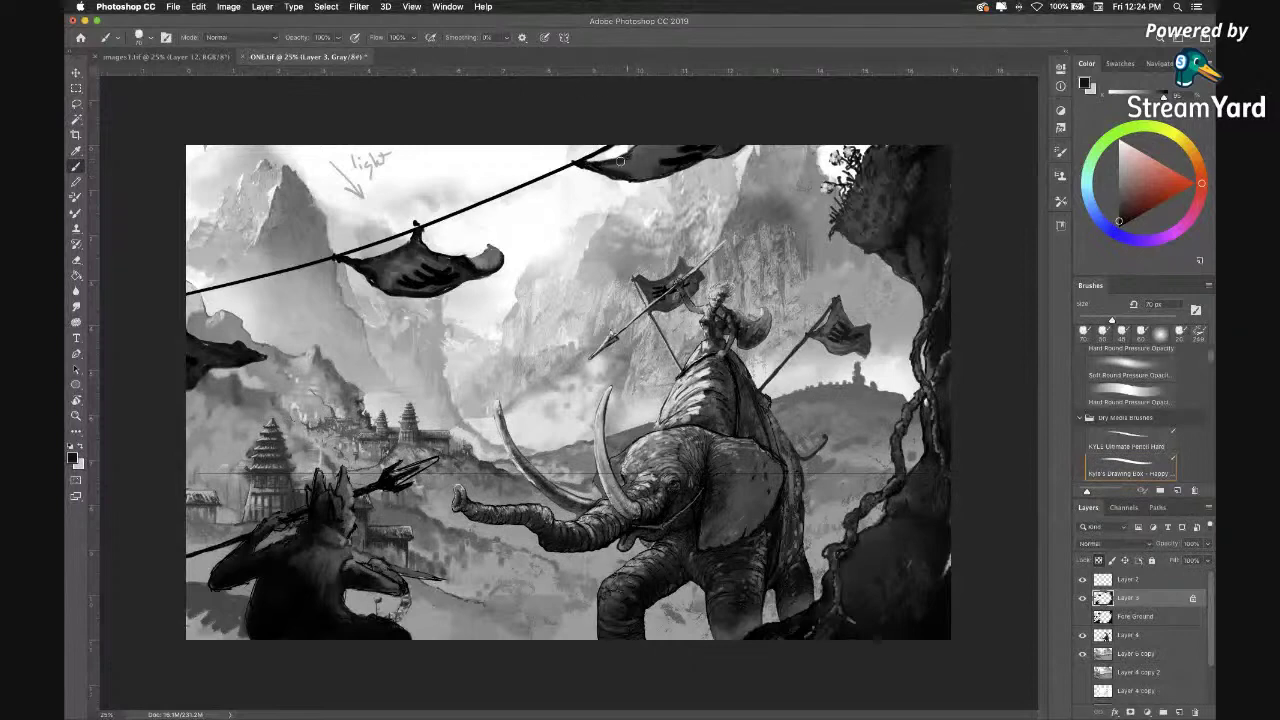
click(1119, 213)
key(bracketright)
key(bracketright)
key(bracketright)
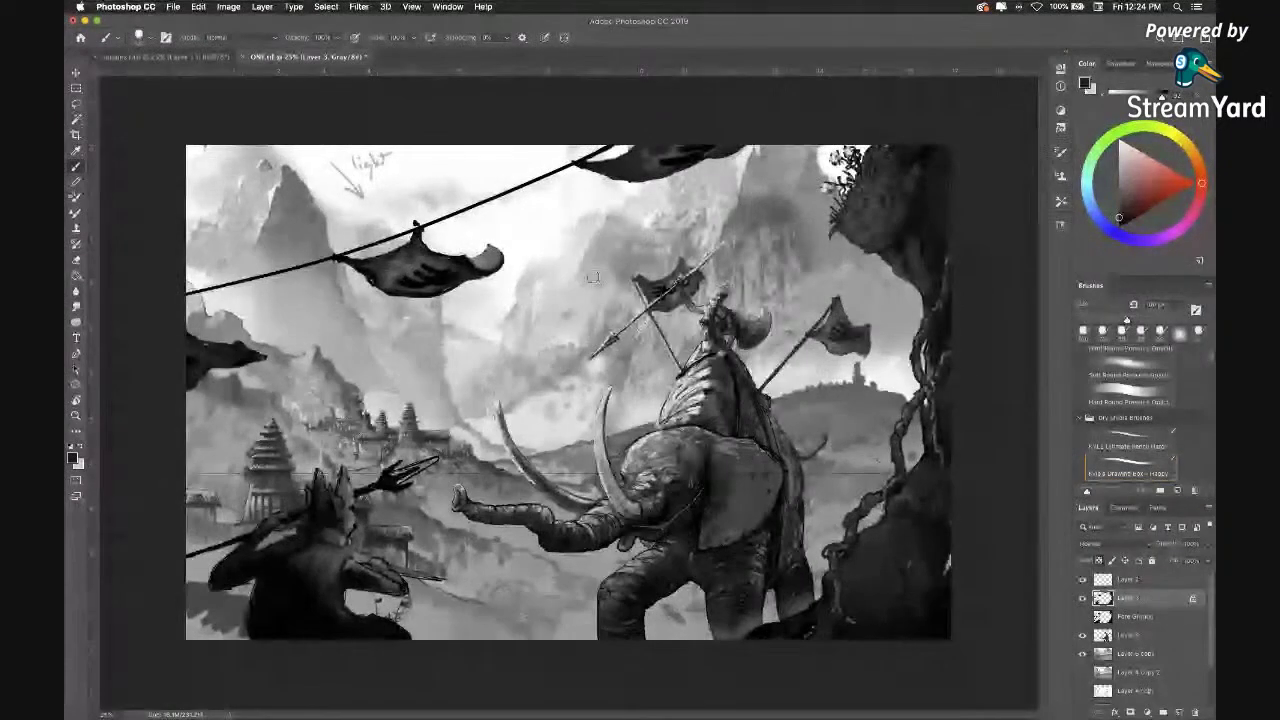
click(228, 6)
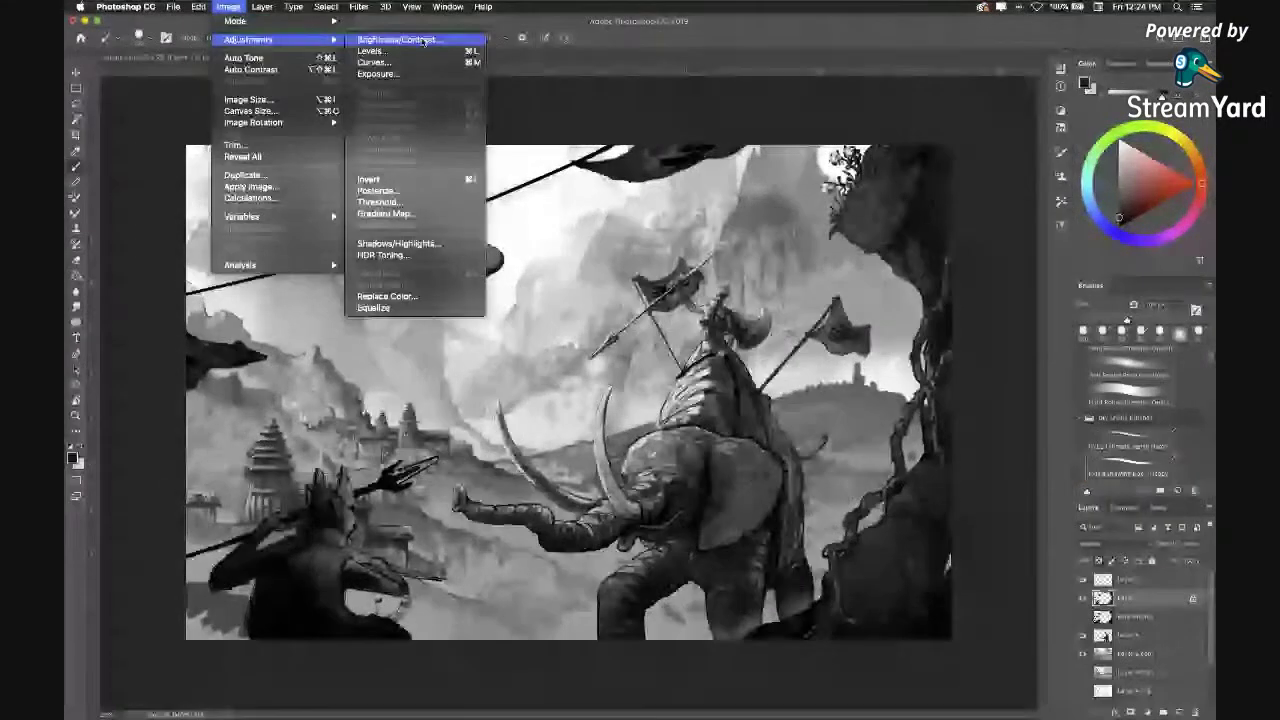
click(556, 29)
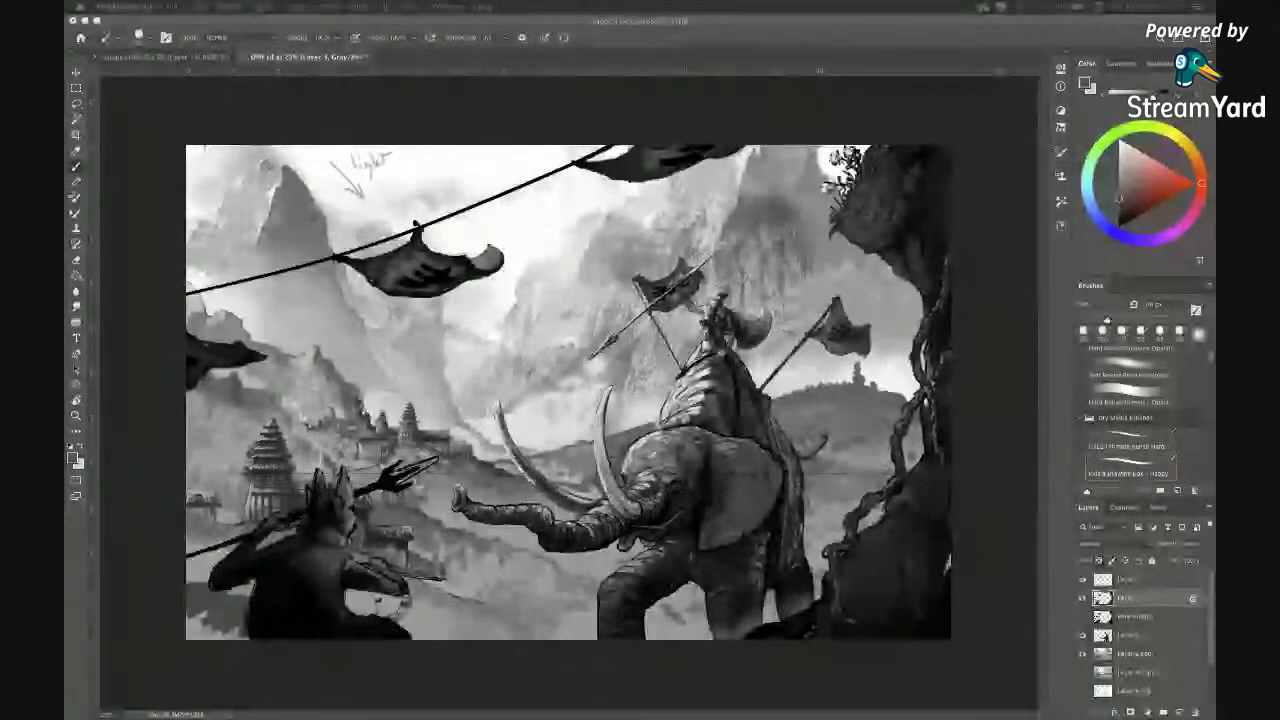
click(1082, 635)
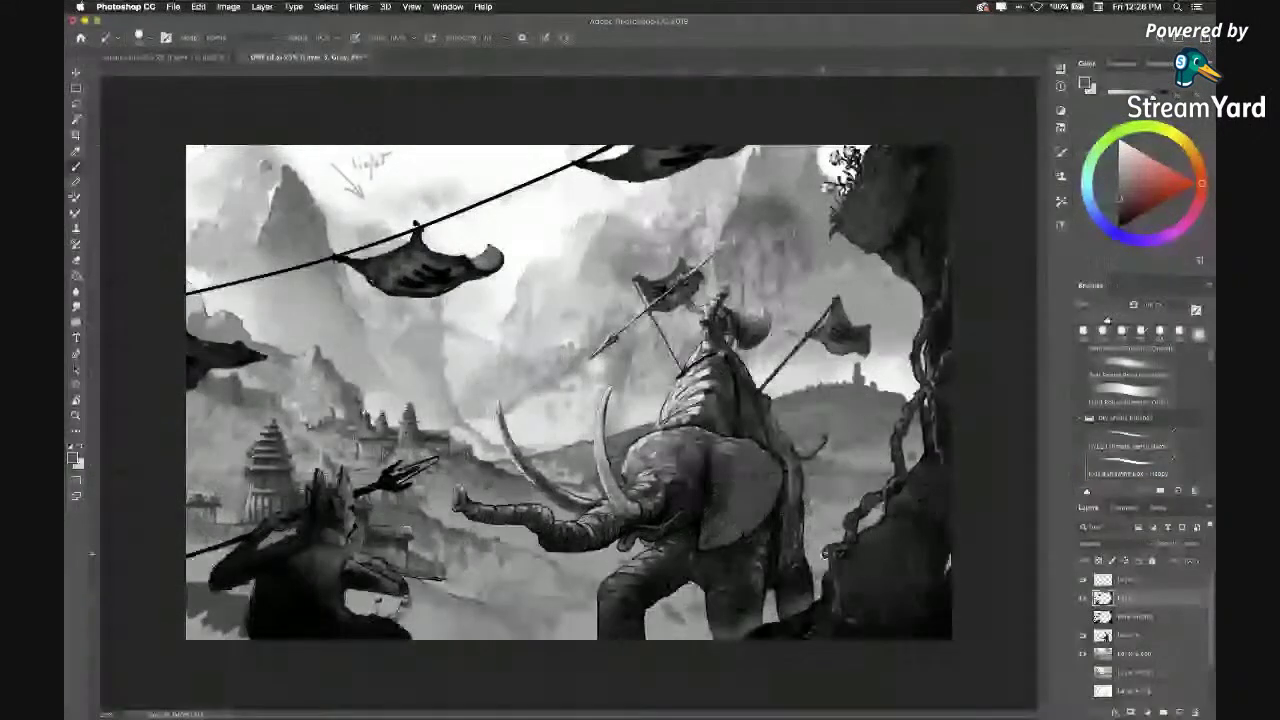
Refine the vines at the base of the right-hand cliff with a 35 px brush and grays sampled from the painting.
key(bracketleft)
alt+click(834, 550)
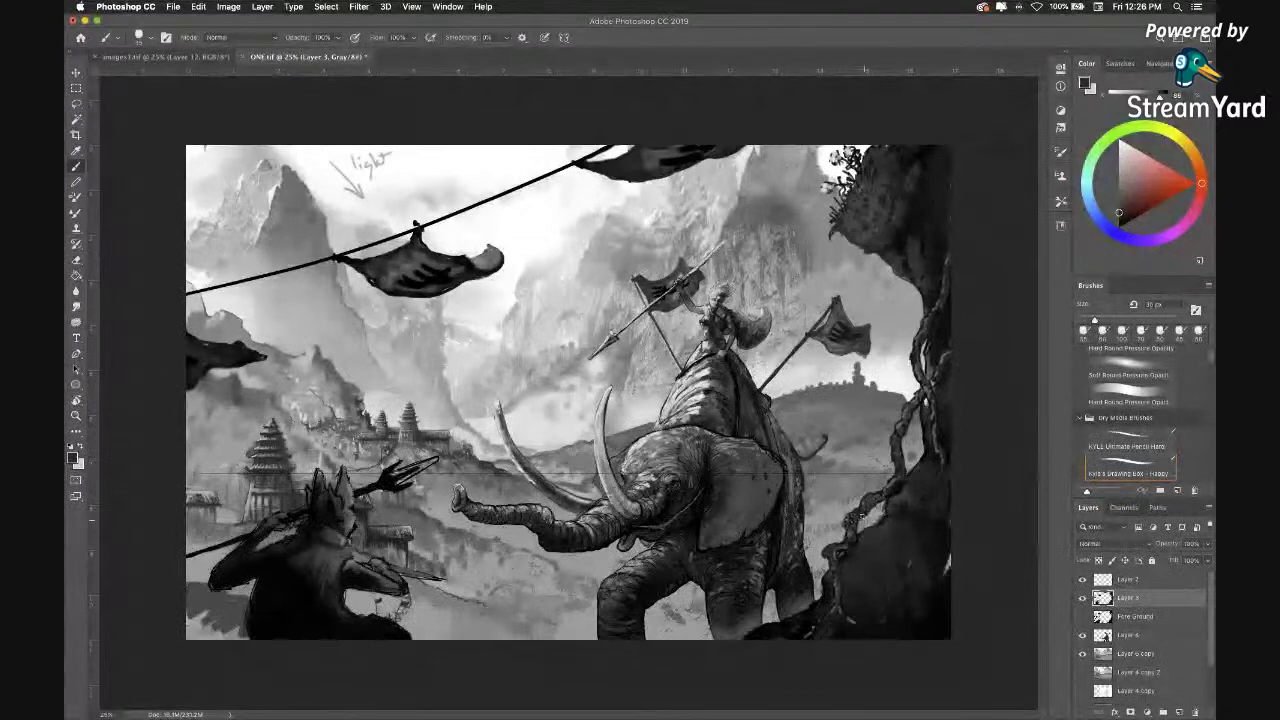
alt+click(932, 462)
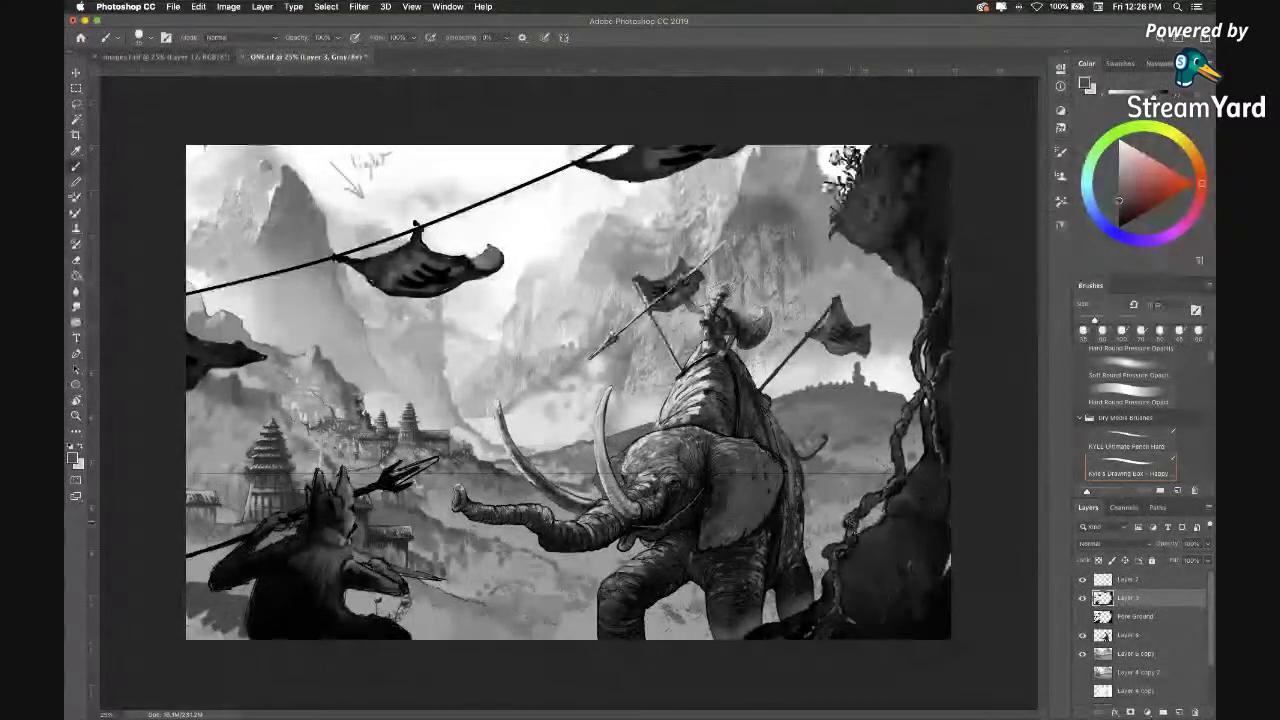
drag(851, 543, 835, 552)
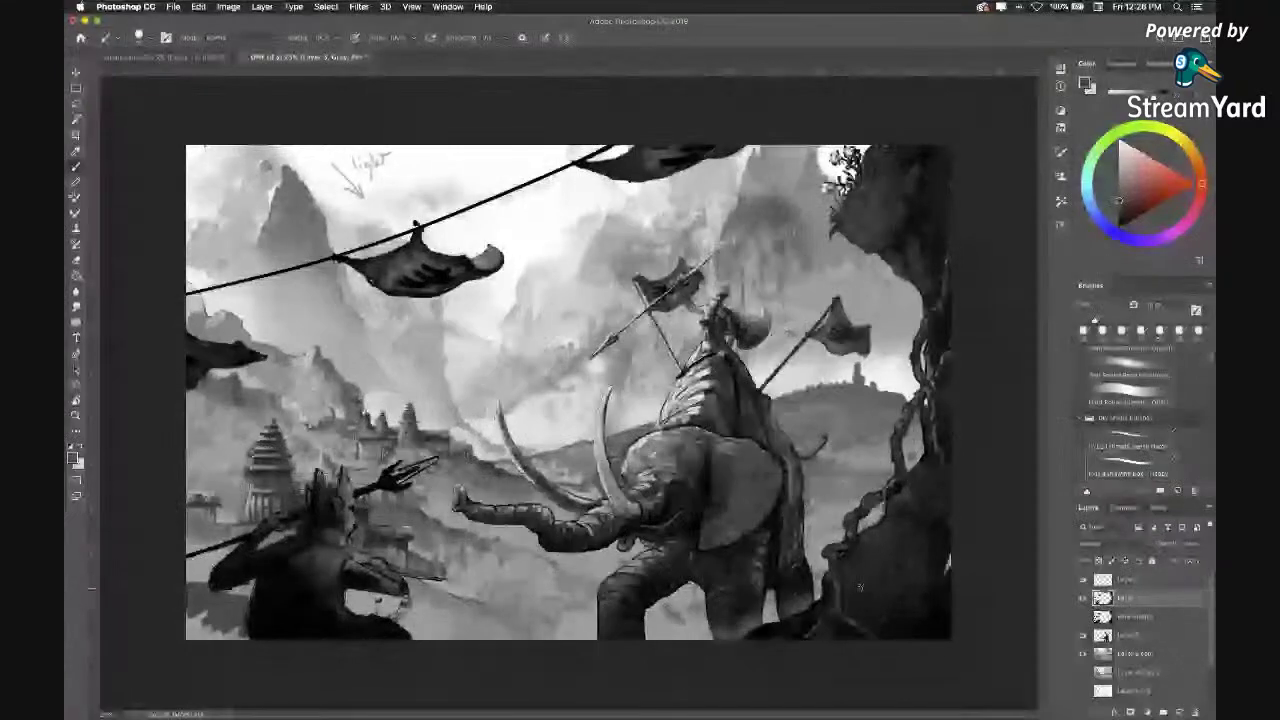
Touch up the wolf-eared spear carrier's neck and arms with a 20 px brush, sampling dark grays and black from the figure.
key(super+minus)
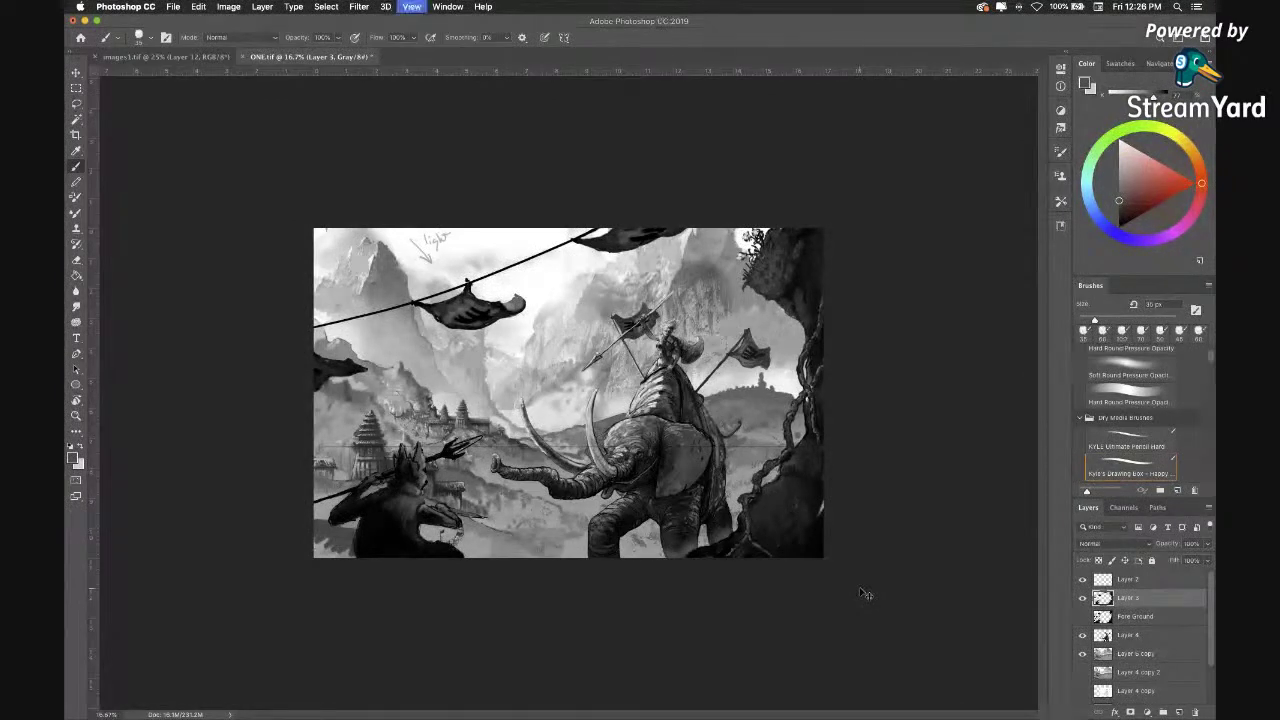
key(super+plus)
key(super+plus)
key(super+plus)
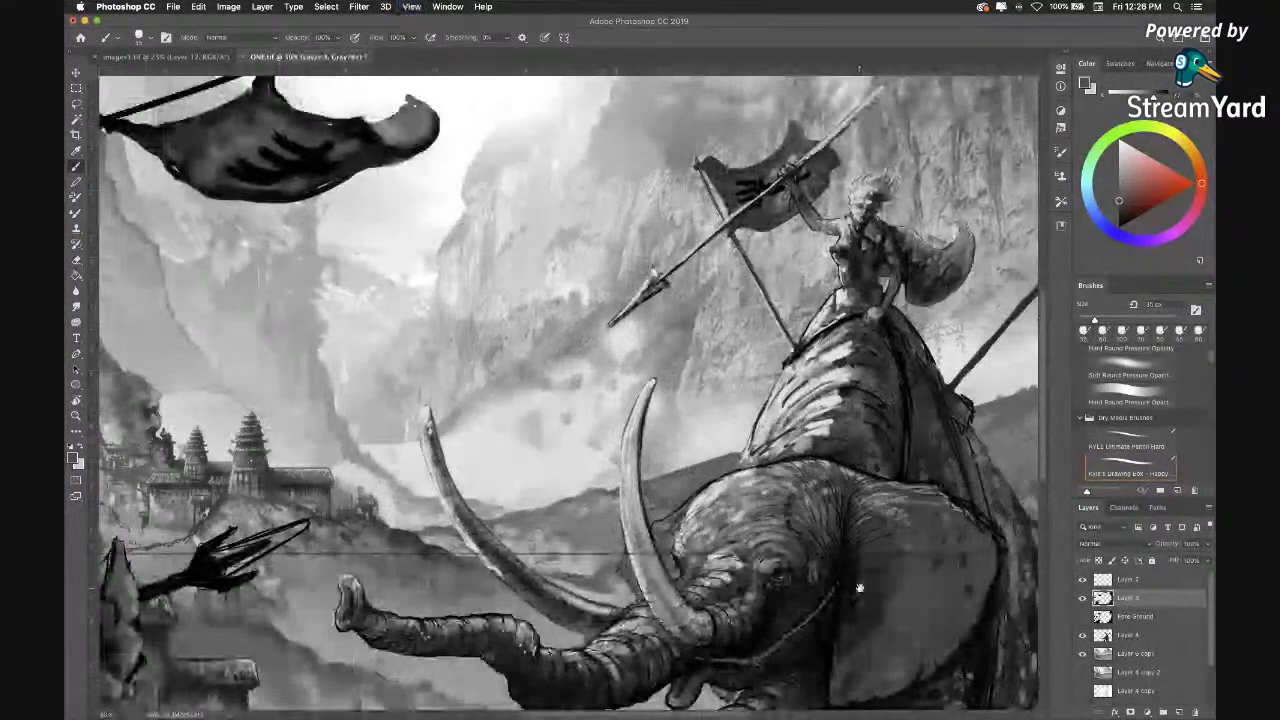
key(super+plus)
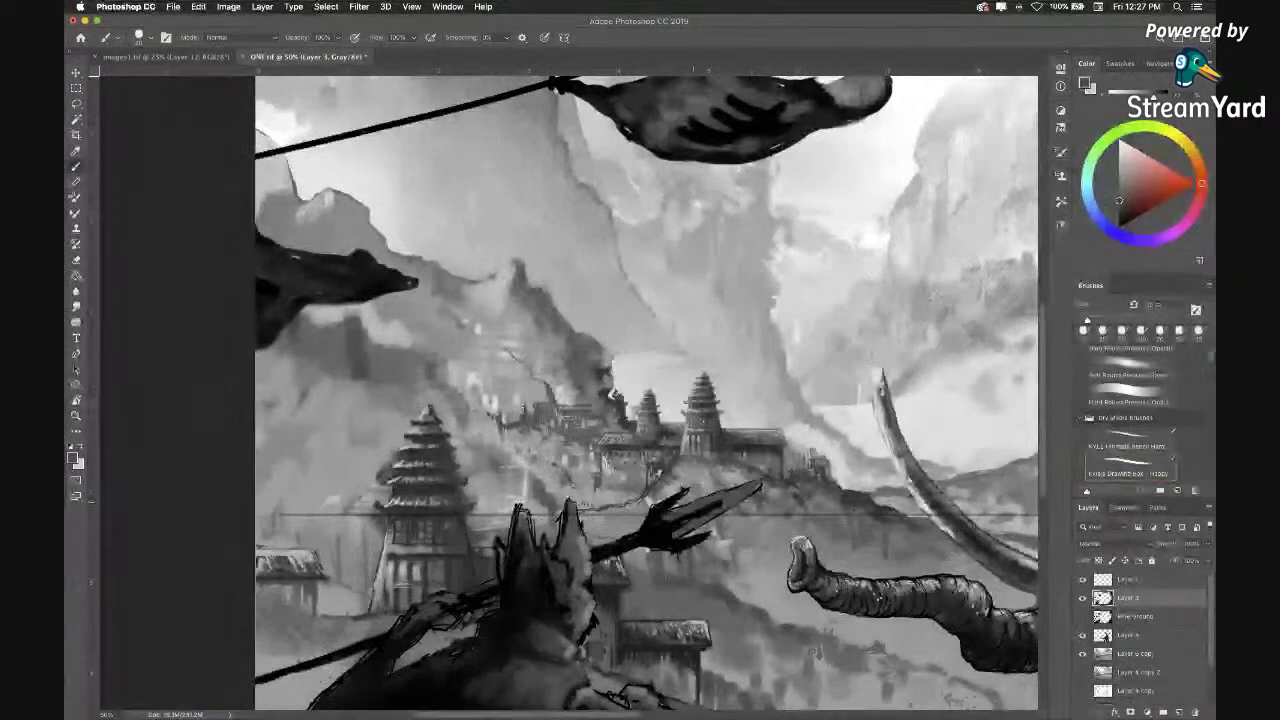
drag(567, 590, 708, 509)
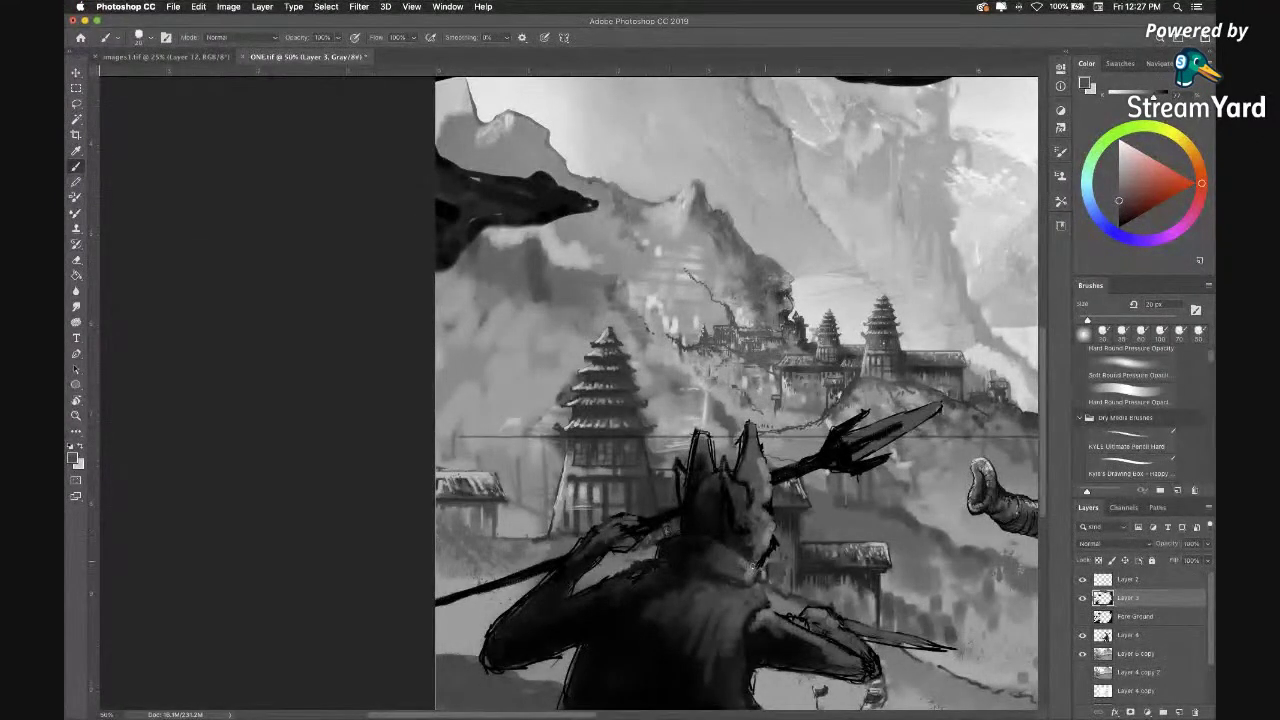
drag(749, 563, 762, 574)
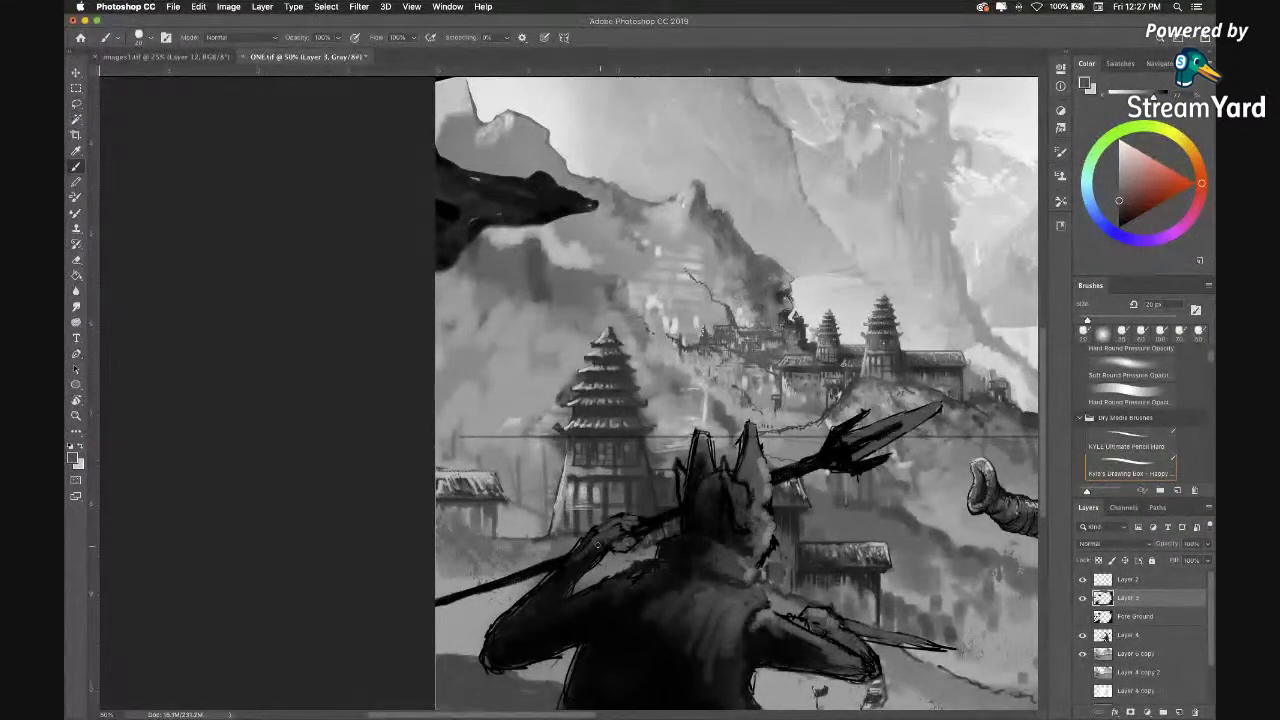
alt+click(632, 541)
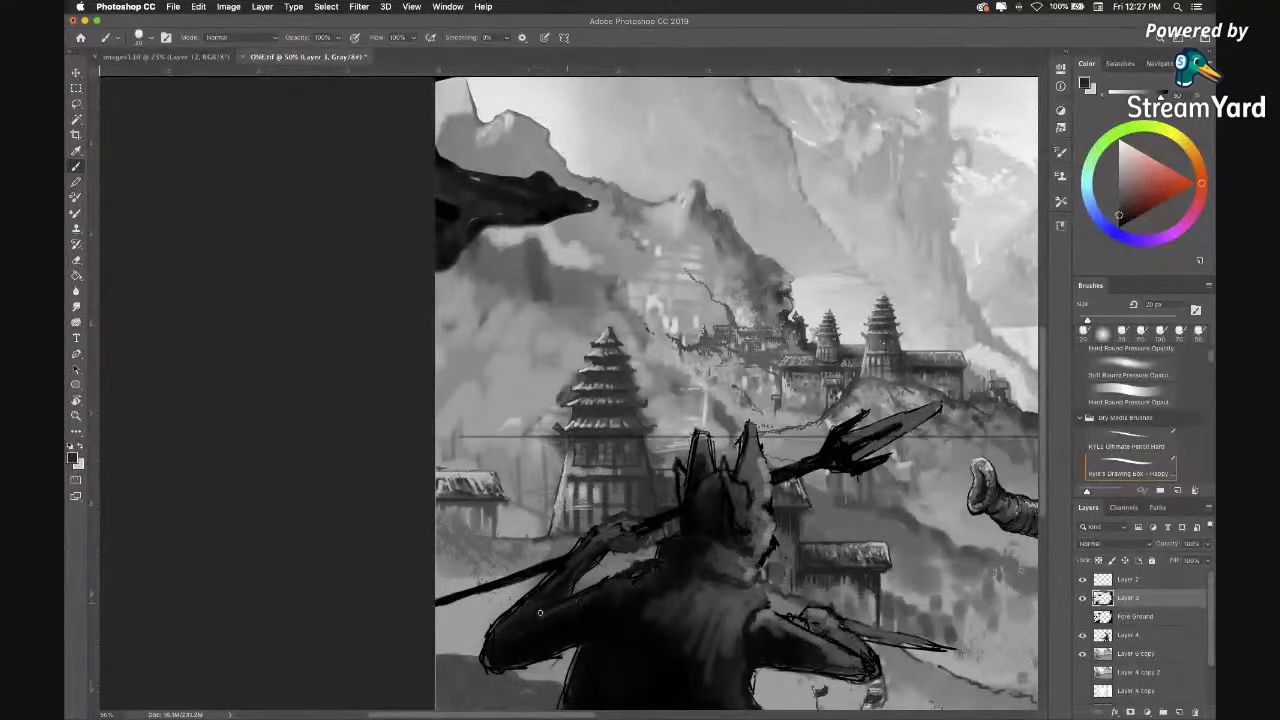
alt+click(632, 570)
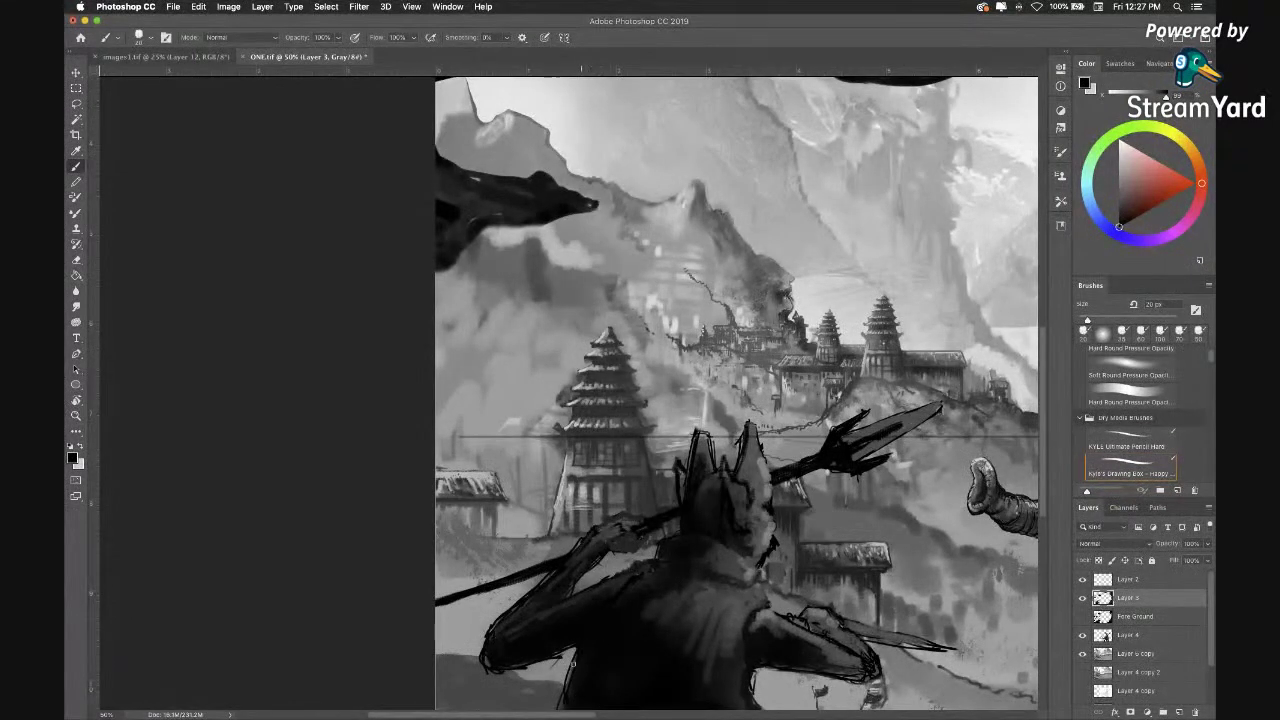
key(super+minus)
key(super+minus)
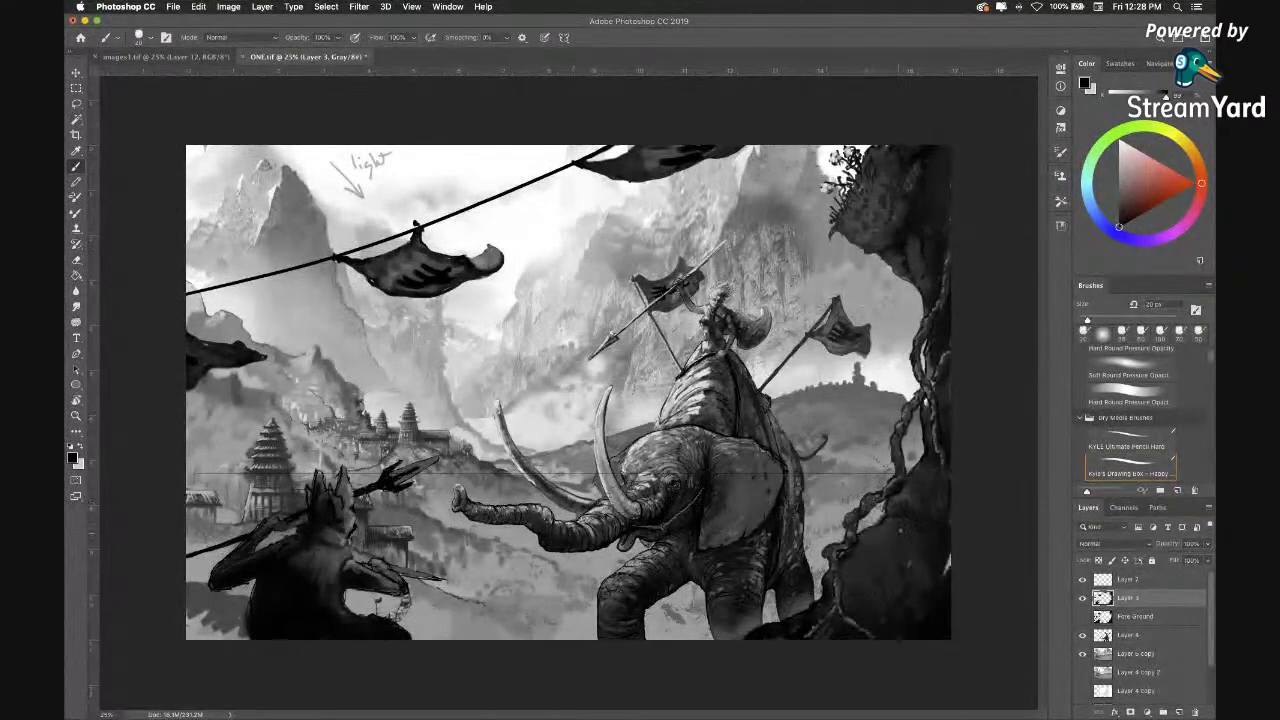
In images1.tif, hide Layer 12, show the alpine landscape photos and lasso the tree-covered foreground at the wide panorama's lower right.
click(205, 58)
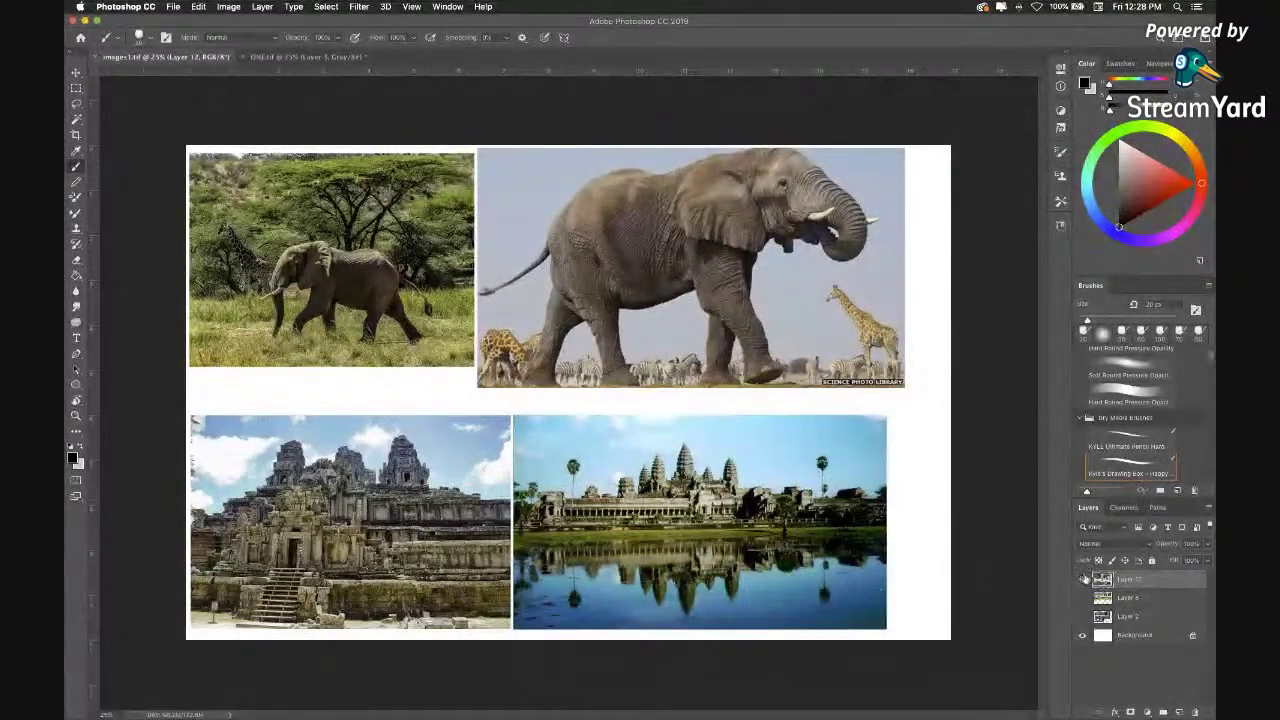
click(1082, 582)
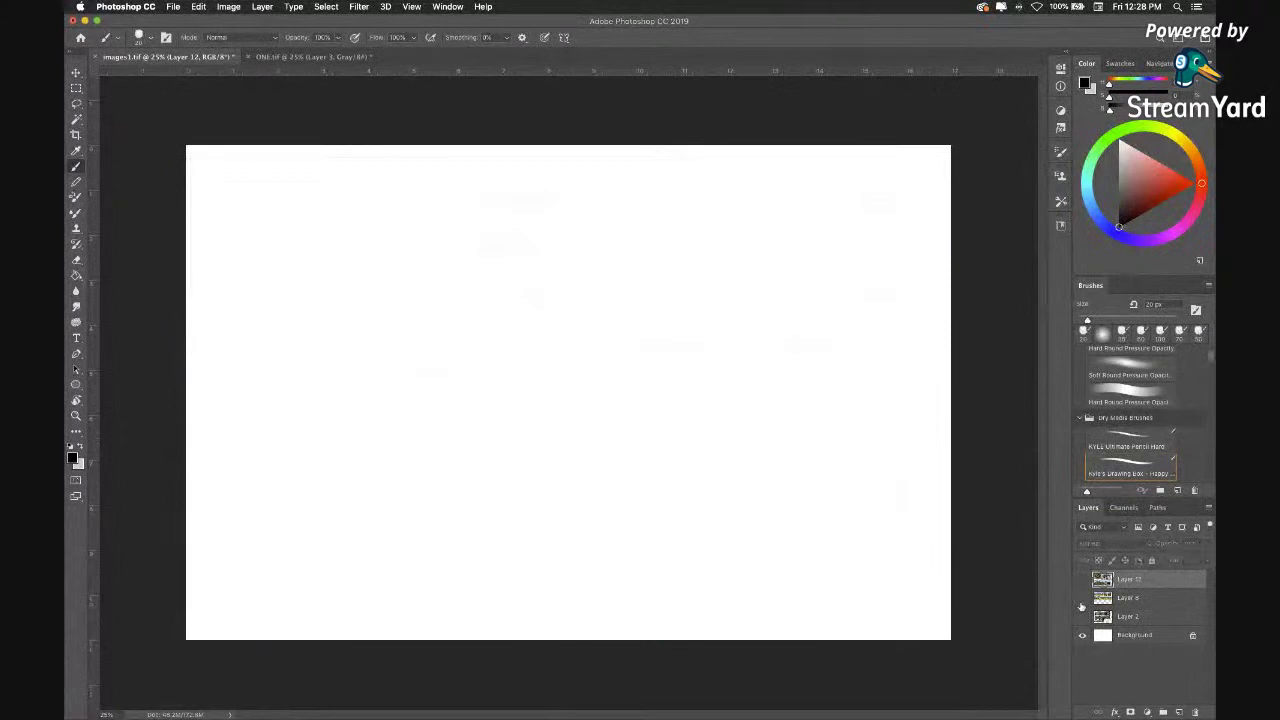
click(1082, 598)
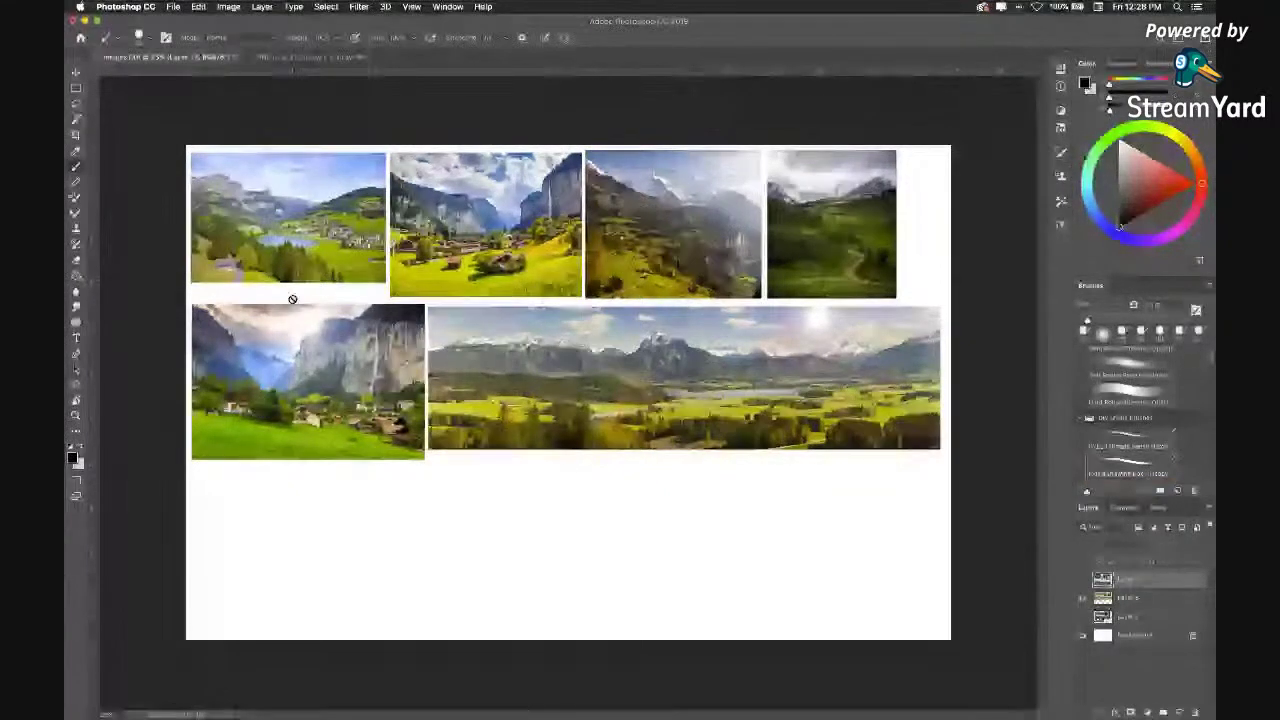
key(l)
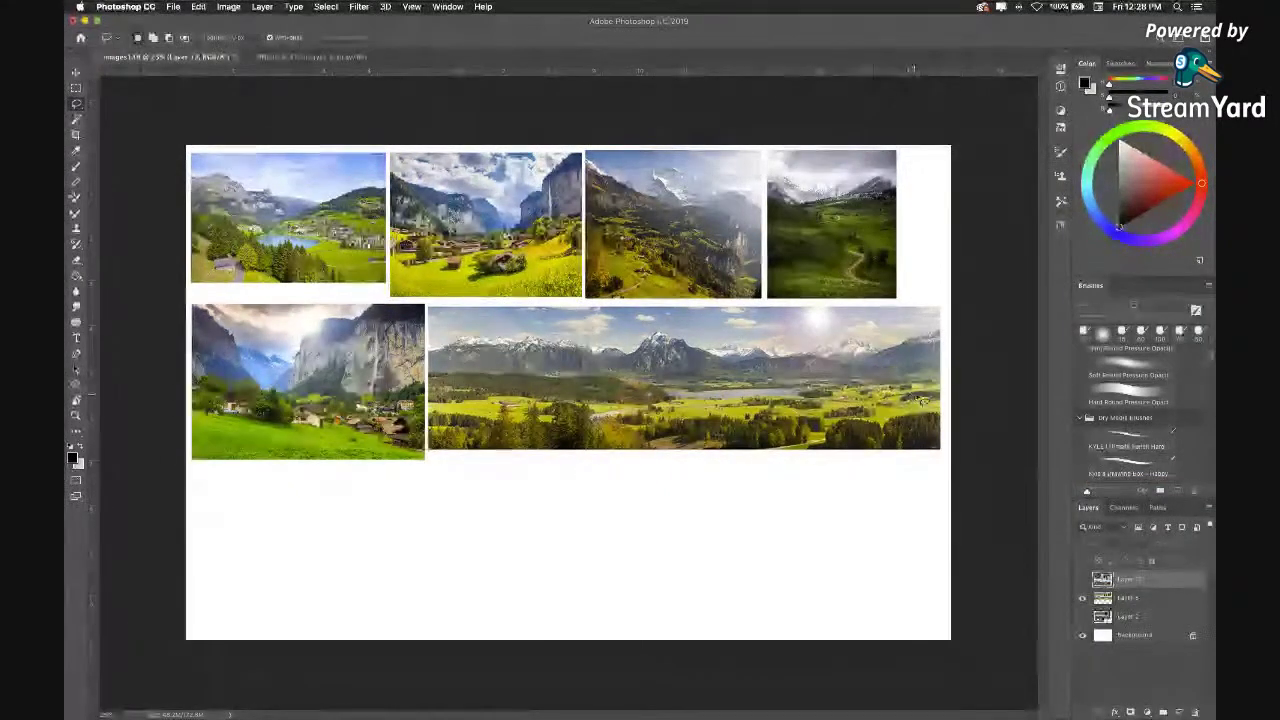
mouse_move(688, 466)
mouse_down()
mouse_move(820, 467)
mouse_move(918, 452)
mouse_move(955, 423)
mouse_move(936, 385)
mouse_up()
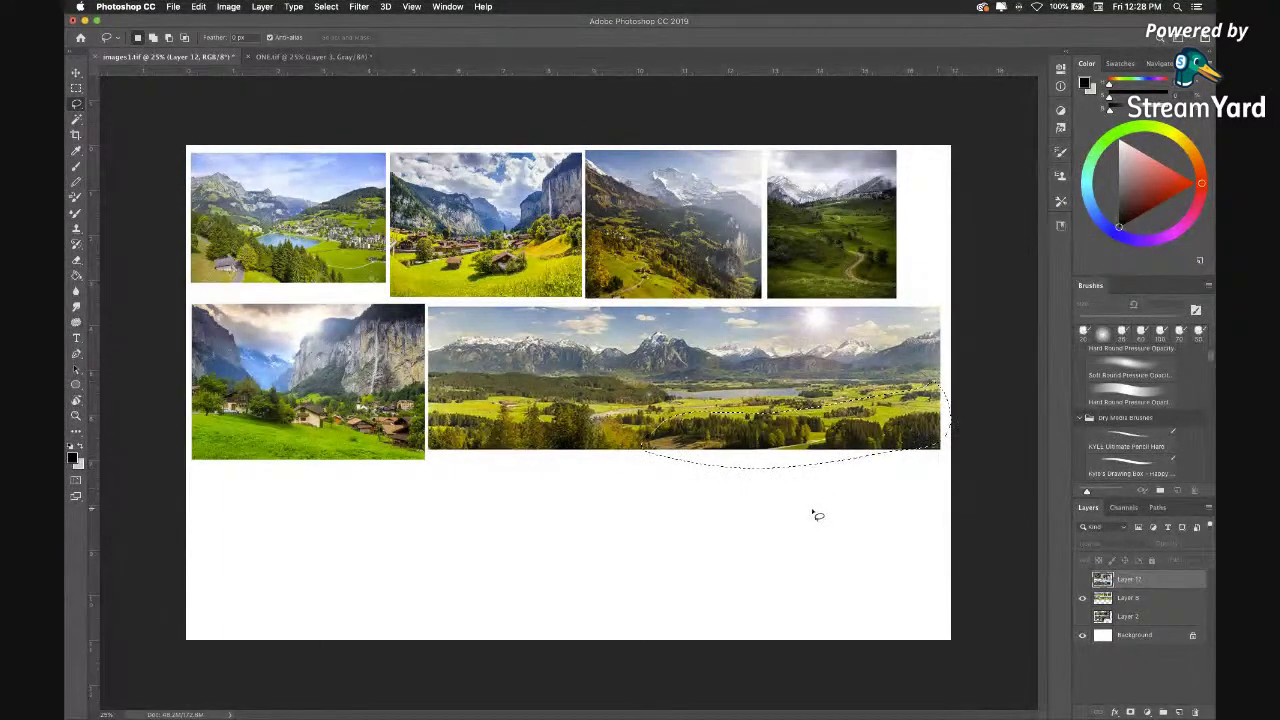
click(338, 57)
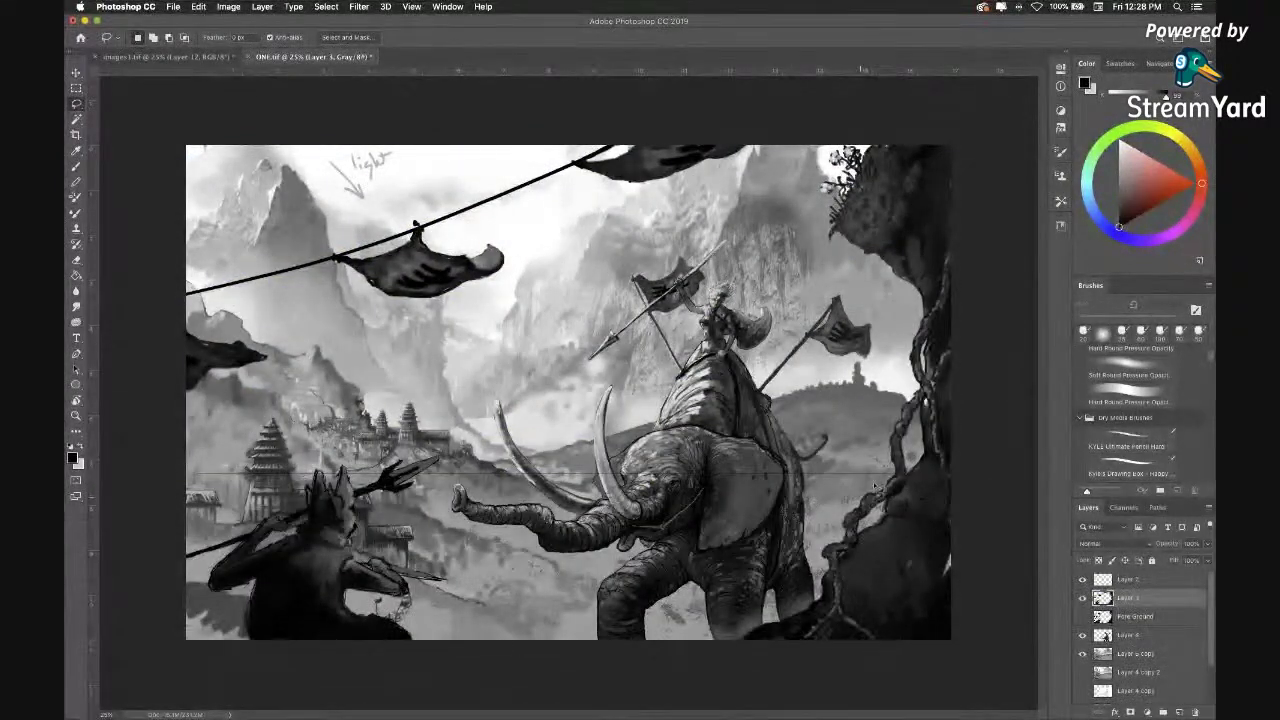
click(165, 57)
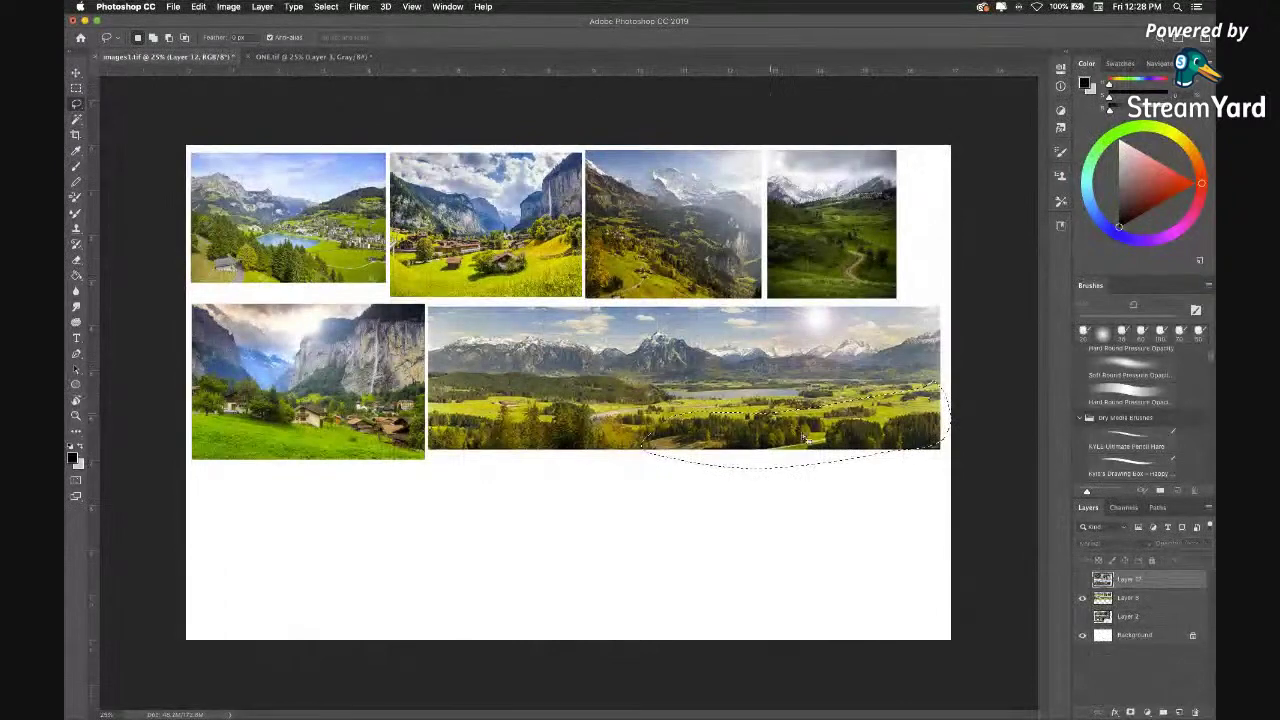
key(ctrl+Tab)
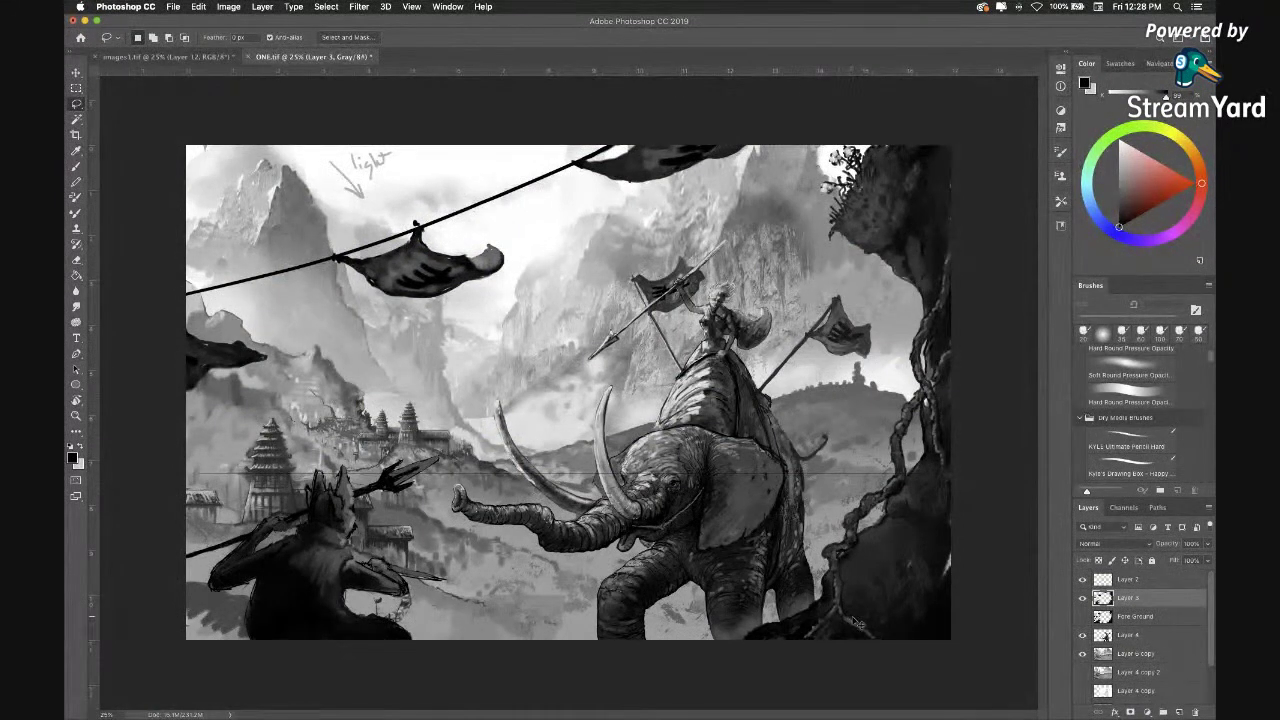
click(78, 73)
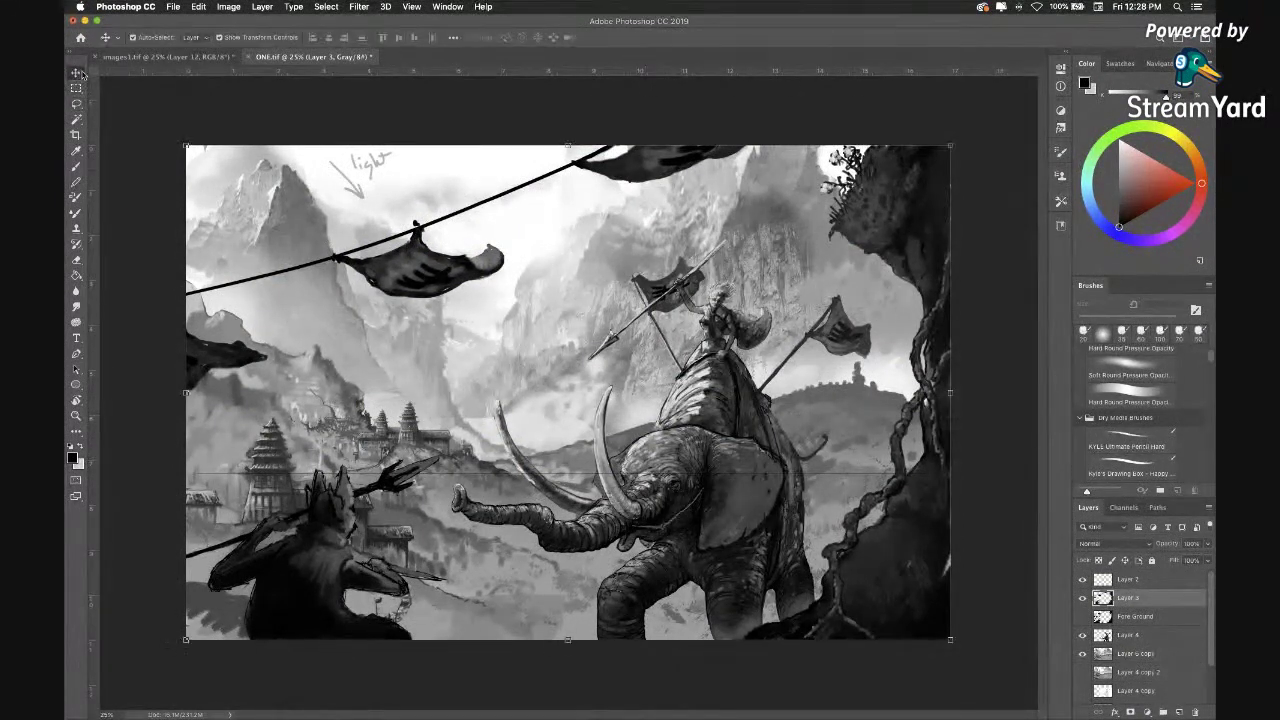
click(1081, 599)
click(1081, 598)
click(195, 57)
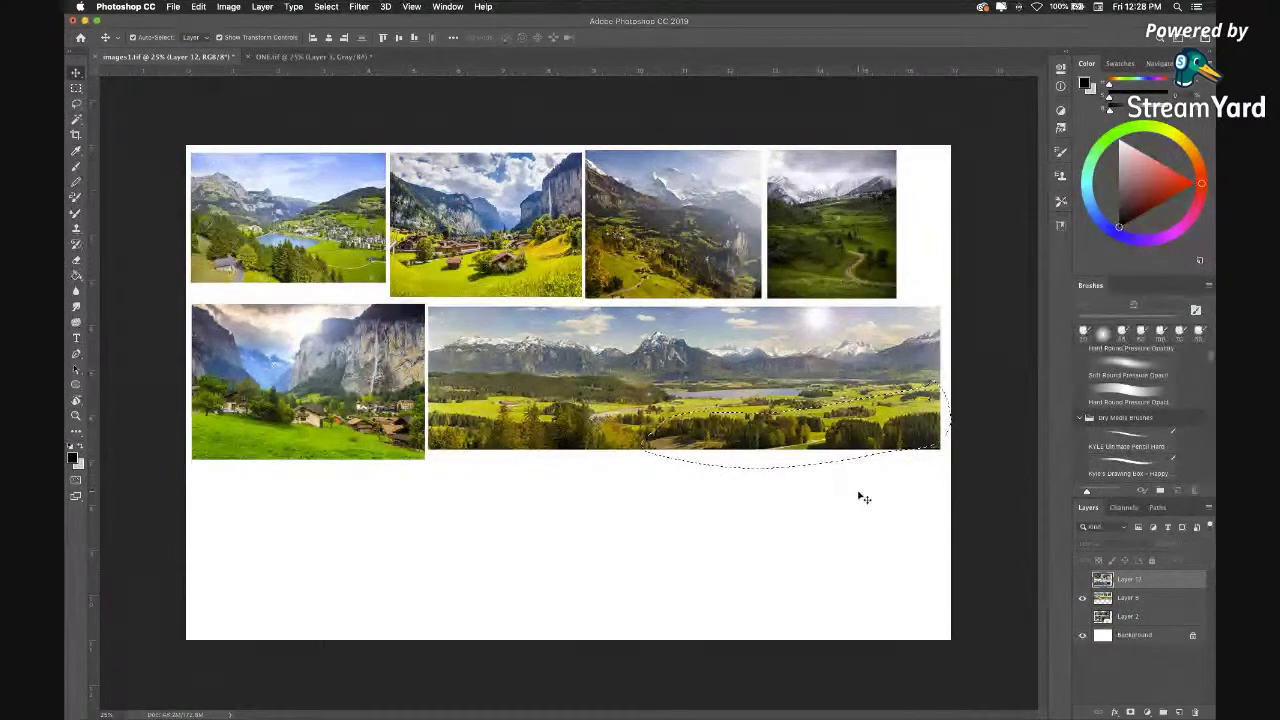
Copy the selected trees from the landscape photo layer into ONE.tif and place them over the hill behind the elephant.
click(1149, 598)
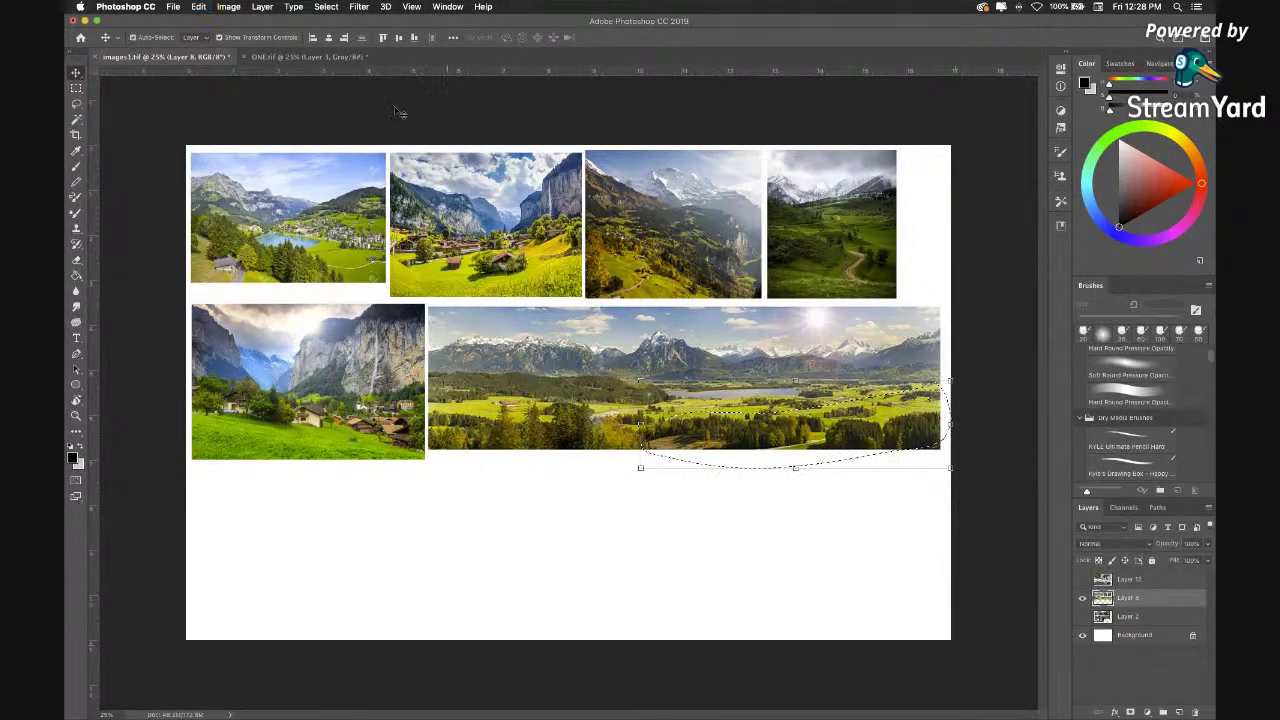
click(300, 57)
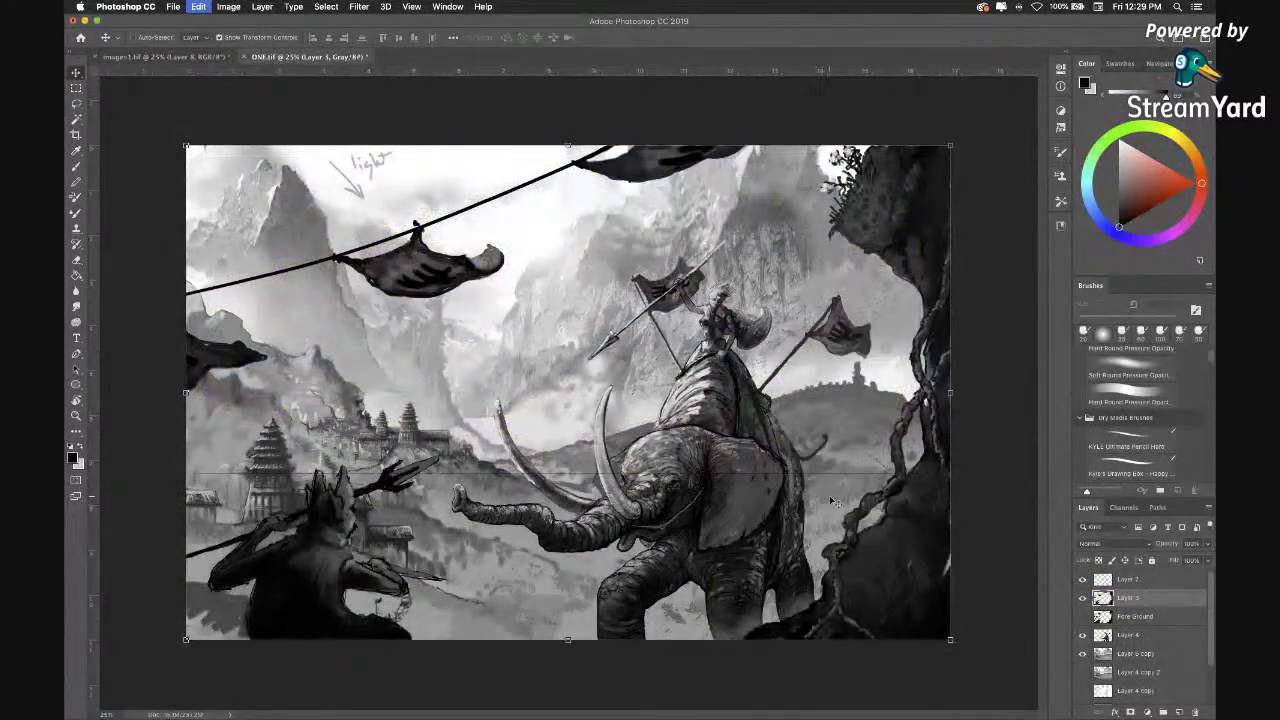
key(super+v)
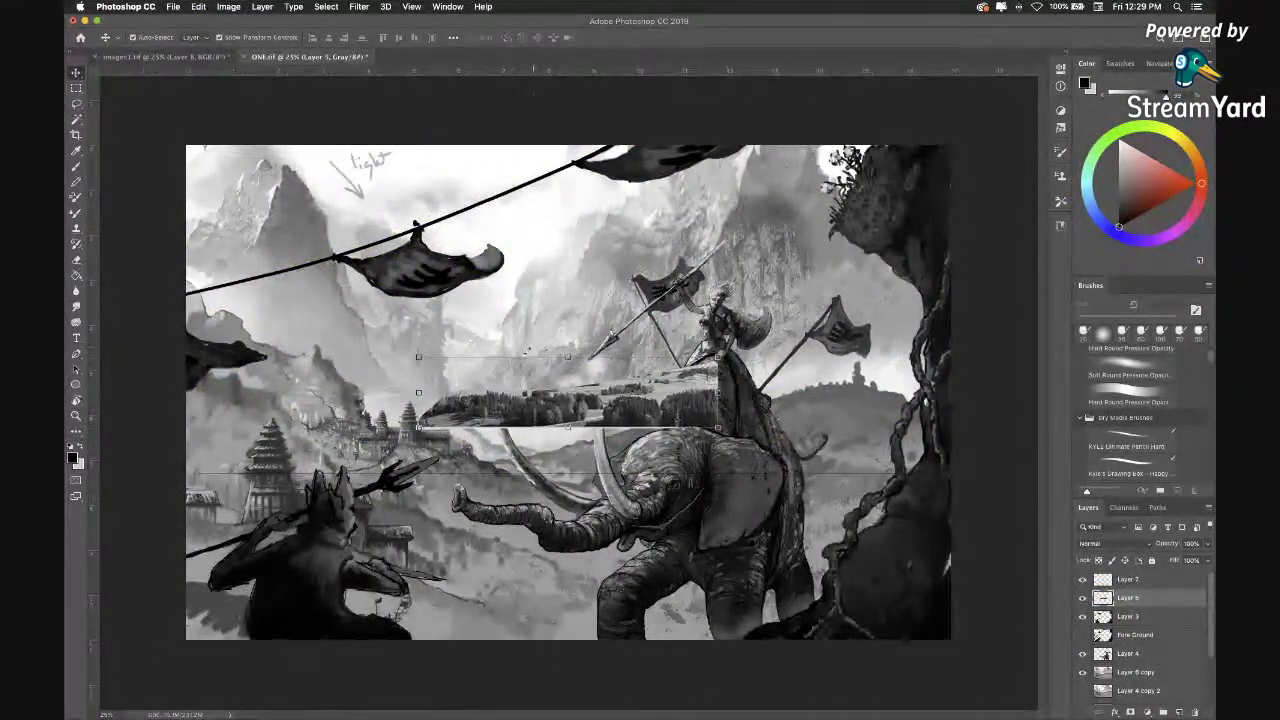
drag(589, 413, 809, 429)
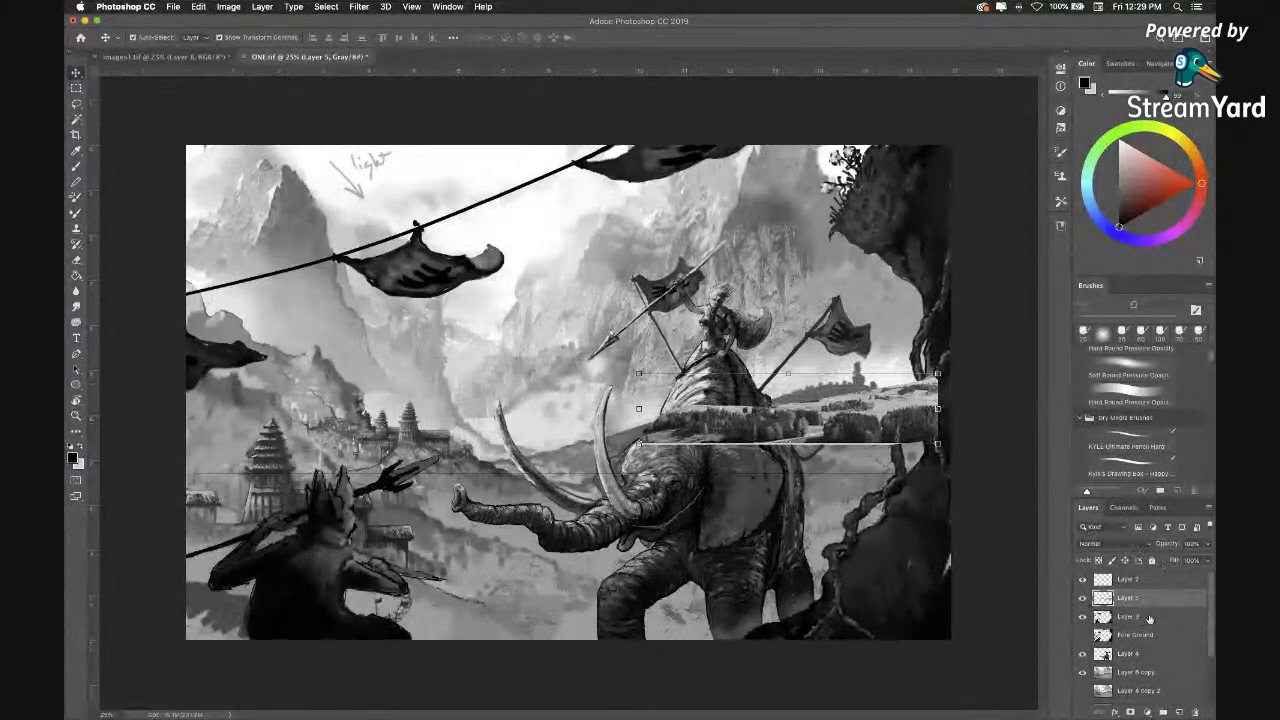
Hide Layer 3 and Layer 4, then stretch the pasted trees vertically and enlarge them to reach the canvas's right edge.
click(1082, 653)
click(1082, 616)
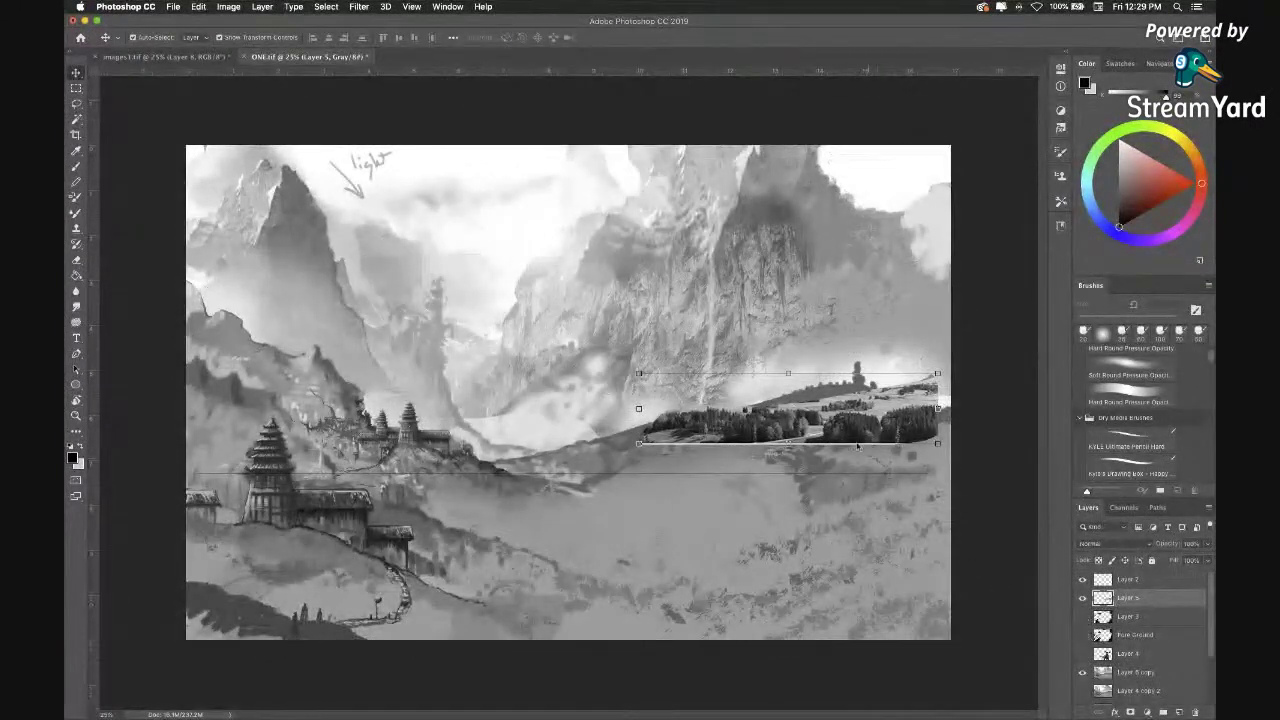
drag(788, 443, 789, 551)
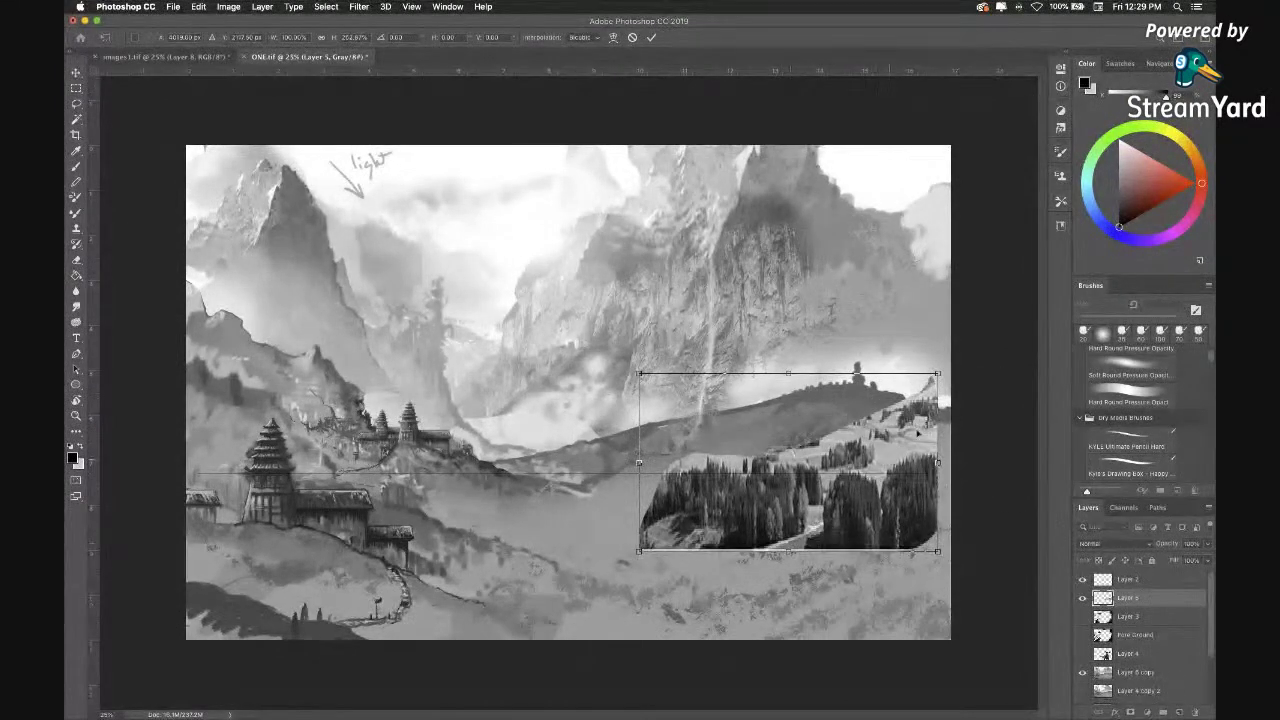
drag(858, 488, 854, 464)
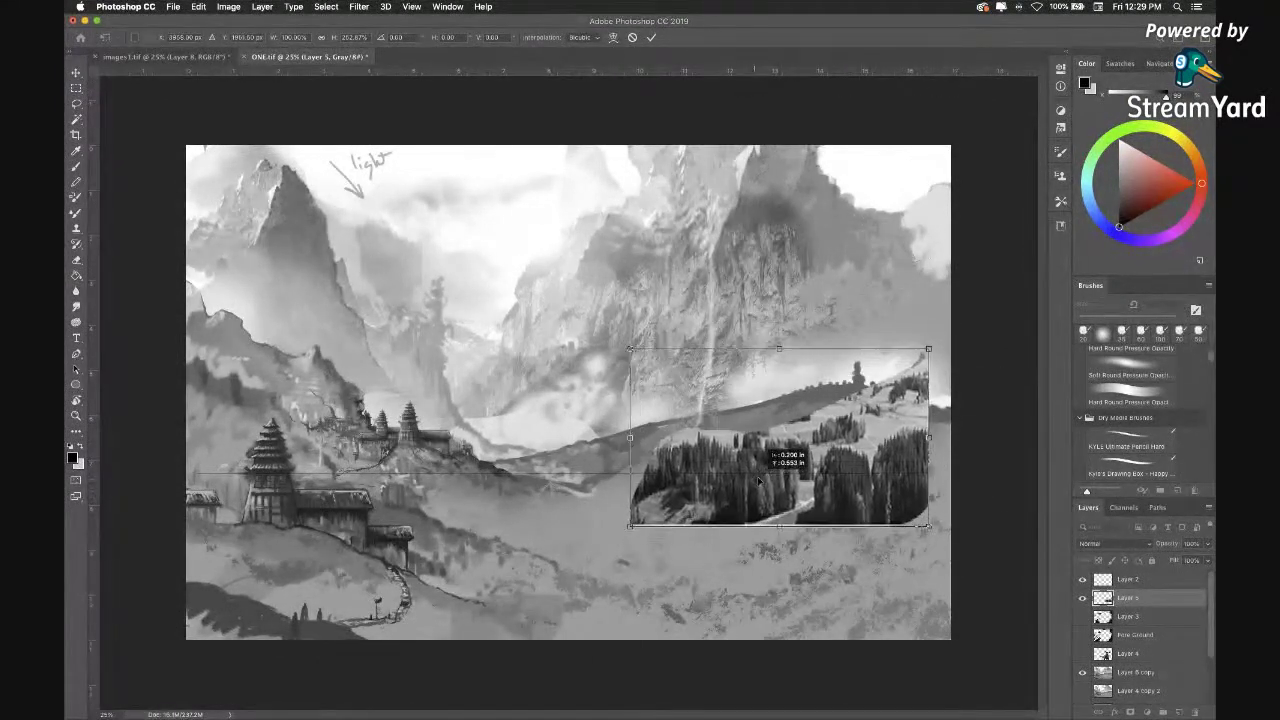
drag(934, 438, 951, 436)
key(Return)
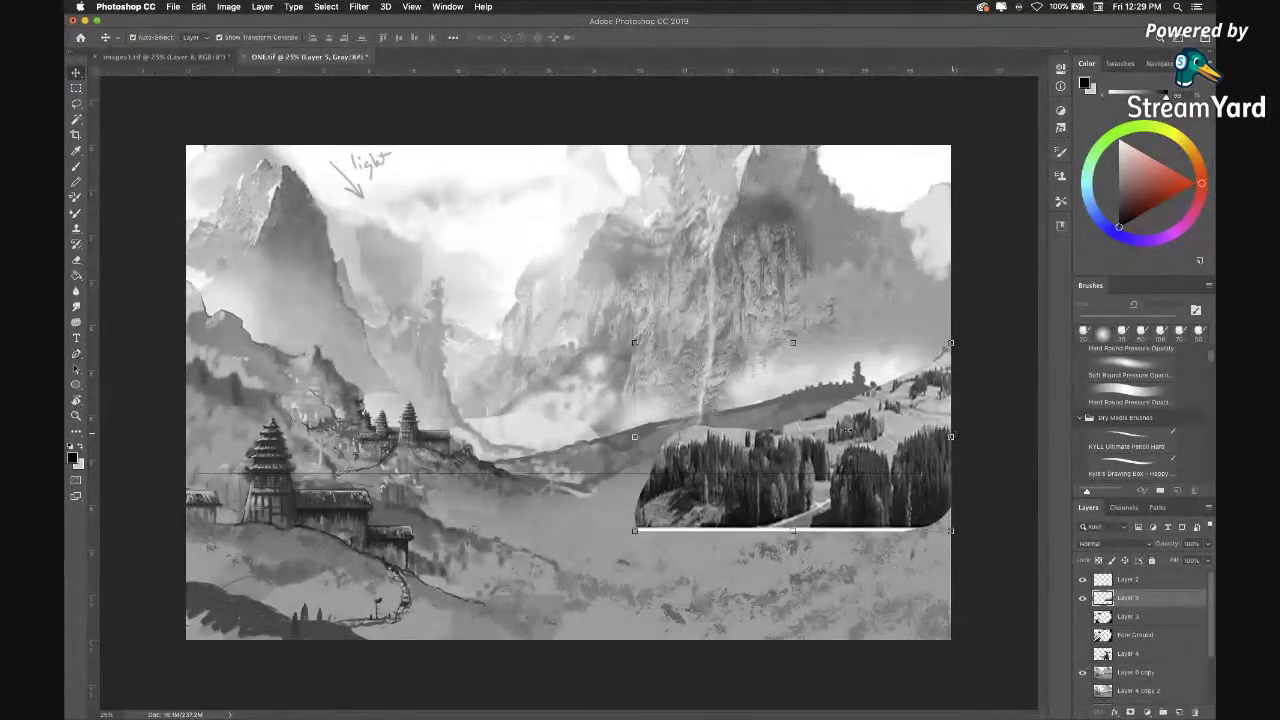
Erase the meadow and hard edges around the pasted trees with an enlarged Soft Round Pressure Opacity eraser, blending them into the valley.
key(e)
key(bracketright)
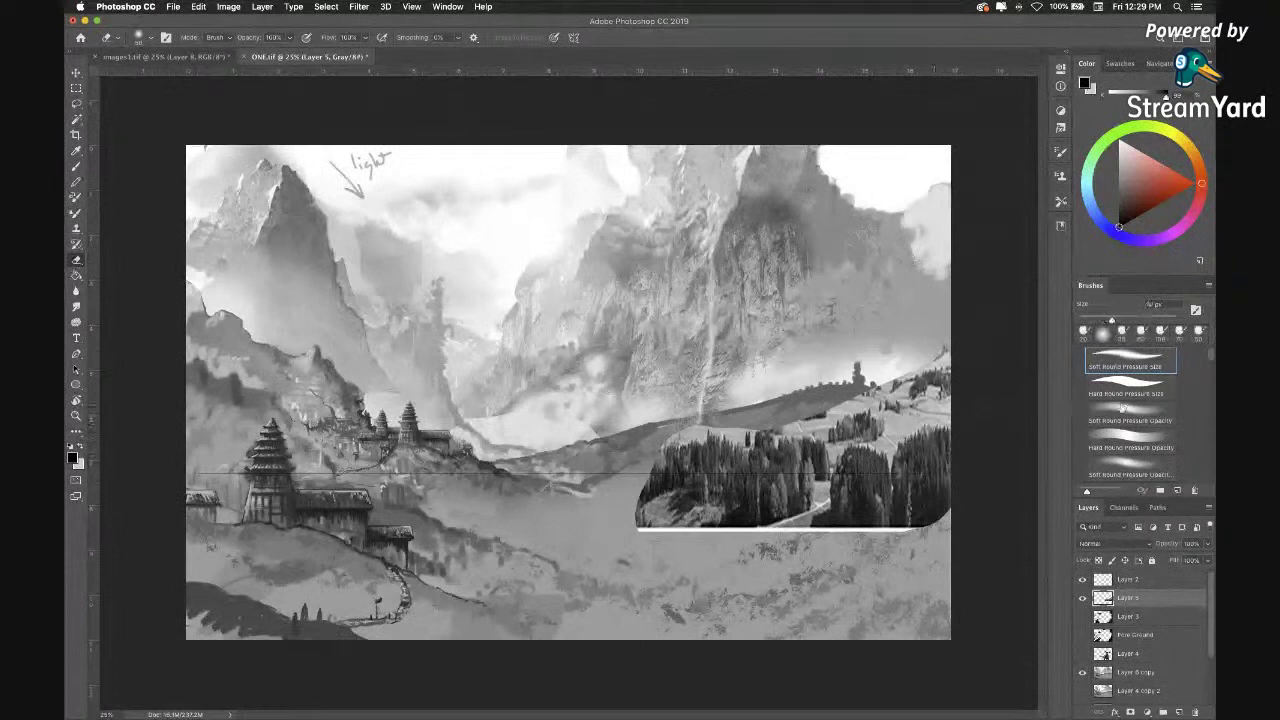
key(bracketright)
key(bracketright)
key(bracketright)
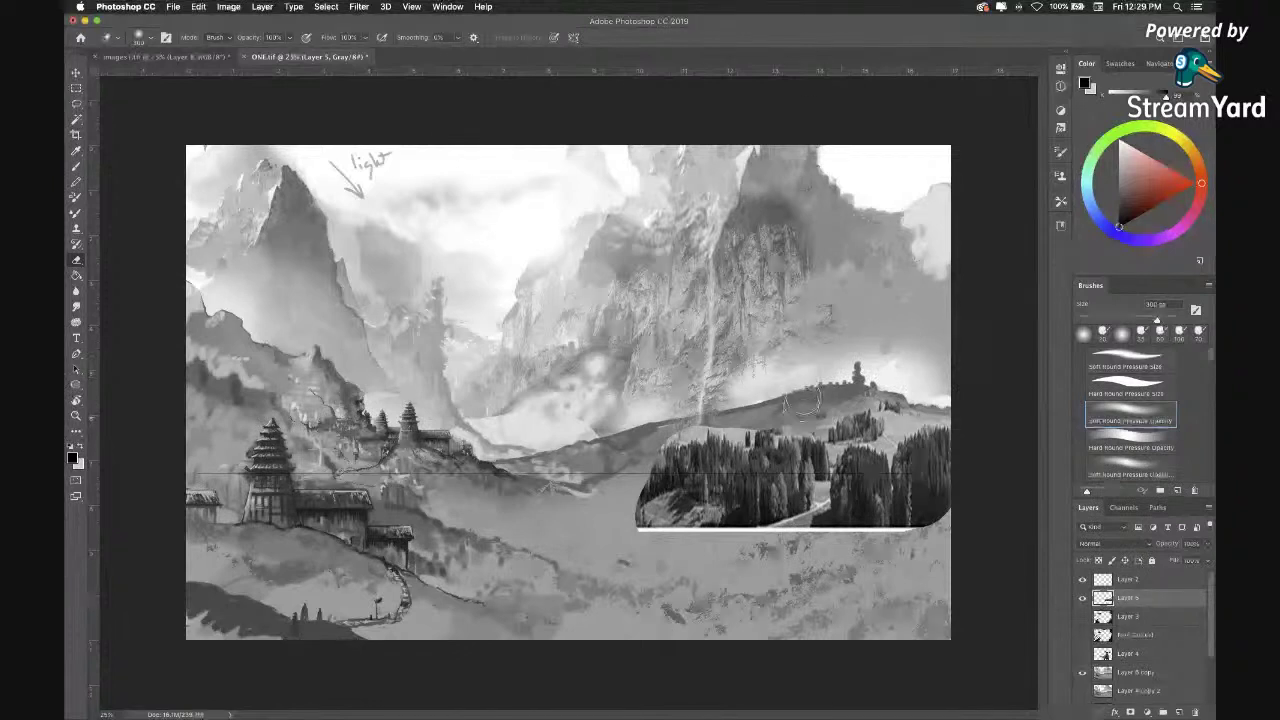
mouse_move(638, 486)
mouse_down()
mouse_move(665, 539)
mouse_move(648, 519)
mouse_move(678, 530)
mouse_move(632, 532)
mouse_move(854, 542)
mouse_move(828, 538)
mouse_move(926, 531)
mouse_move(826, 542)
mouse_move(815, 510)
mouse_up()
mouse_move(902, 423)
mouse_down()
mouse_move(864, 388)
mouse_move(803, 404)
mouse_up()
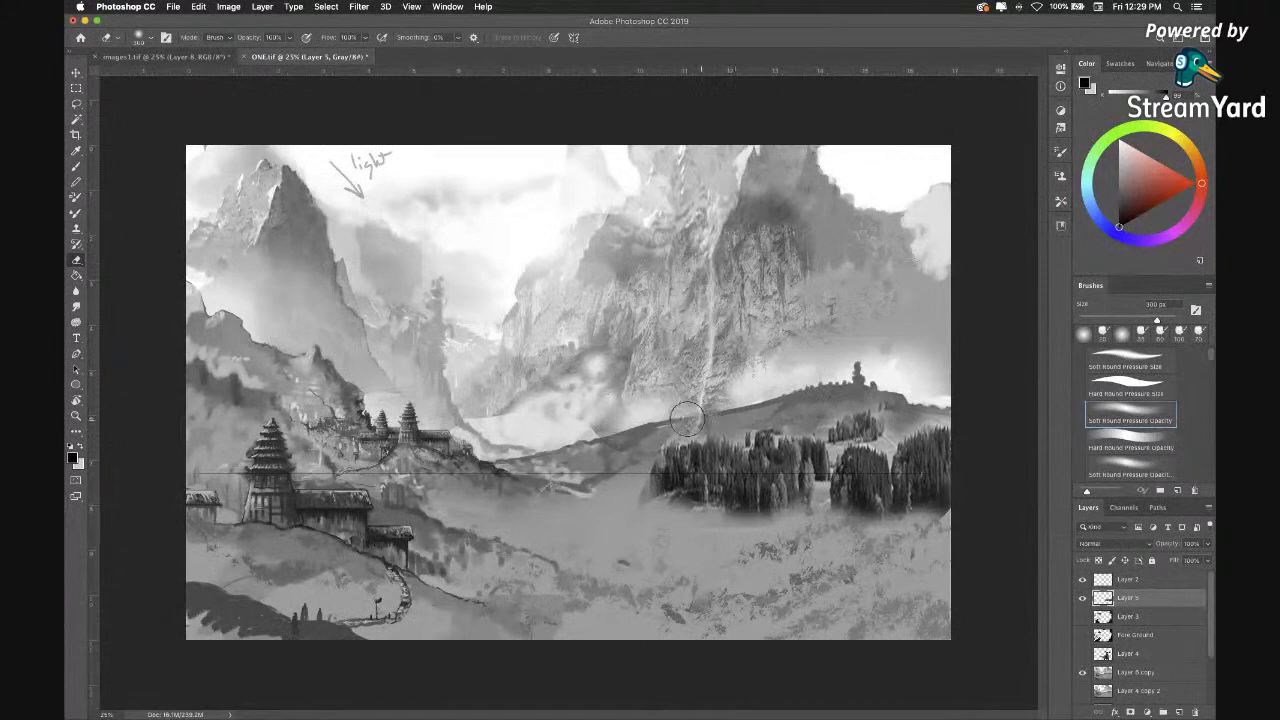
Scale the blended tree group down and fit it on the slope against the canvas's right edge.
click(77, 73)
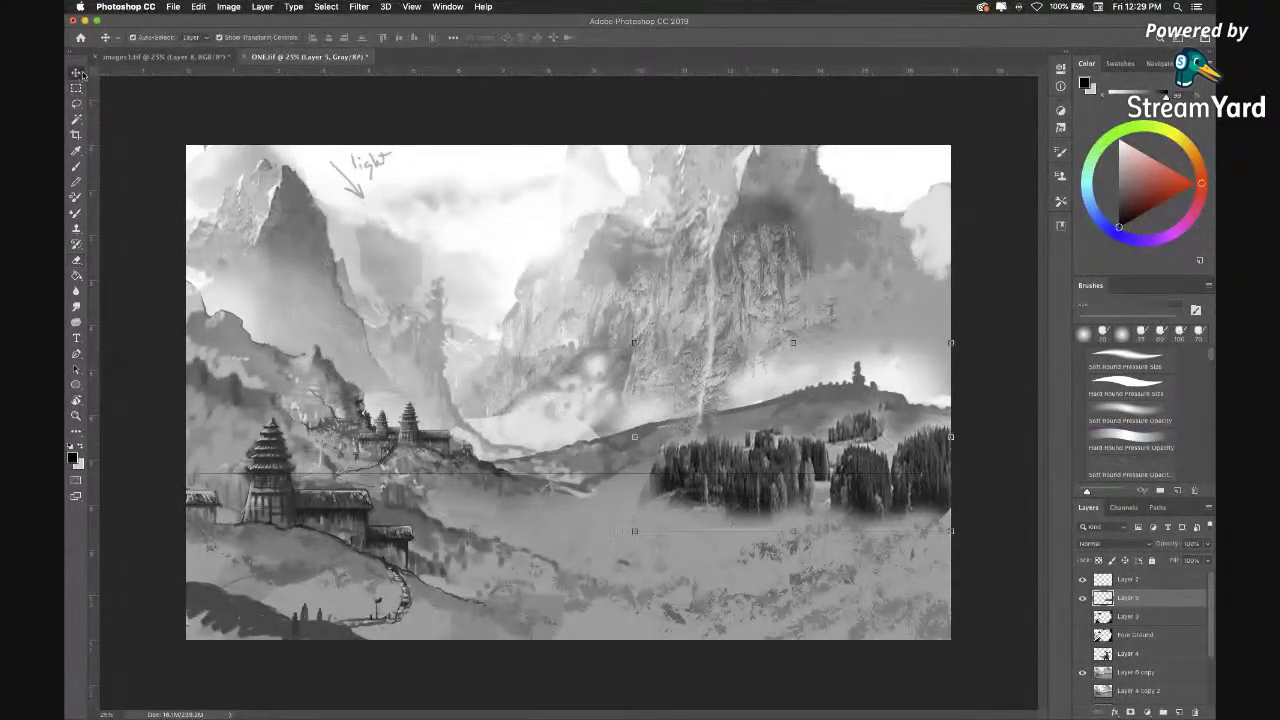
drag(634, 530, 695, 504)
mouse_move(905, 468)
mouse_down()
mouse_move(839, 502)
mouse_move(840, 531)
mouse_move(845, 510)
mouse_move(885, 477)
mouse_move(894, 484)
mouse_up()
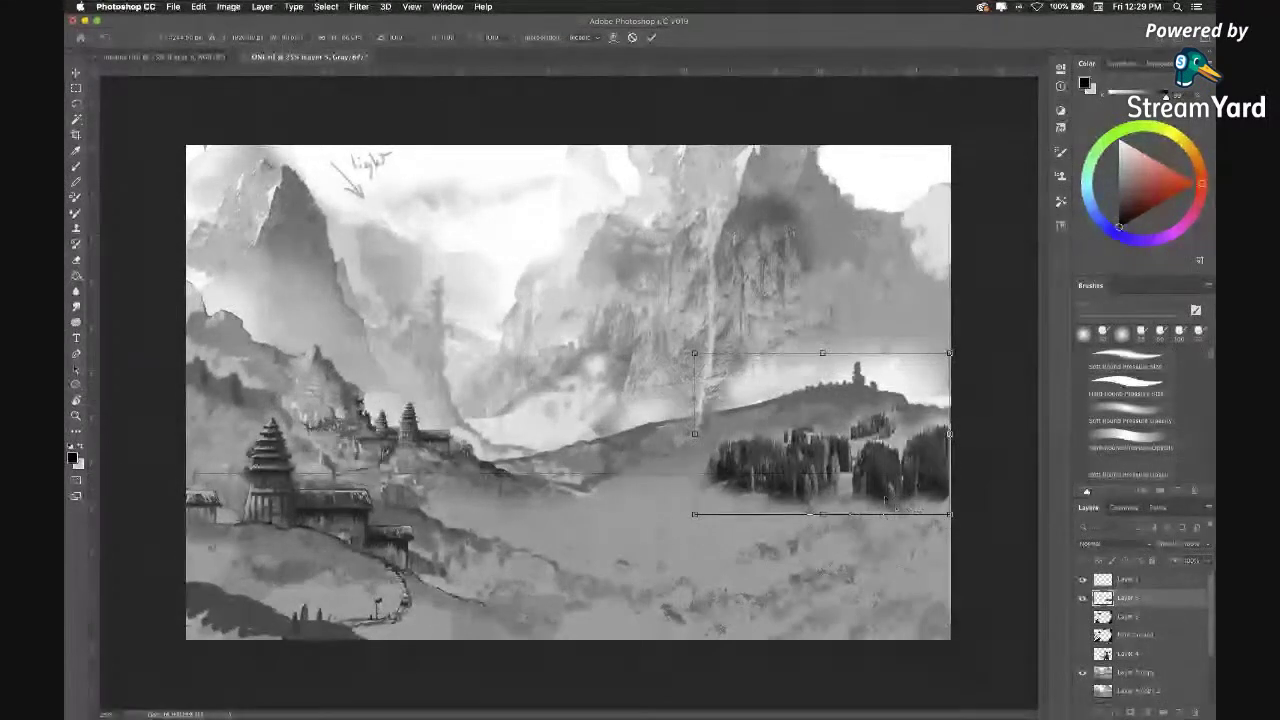
key(Return)
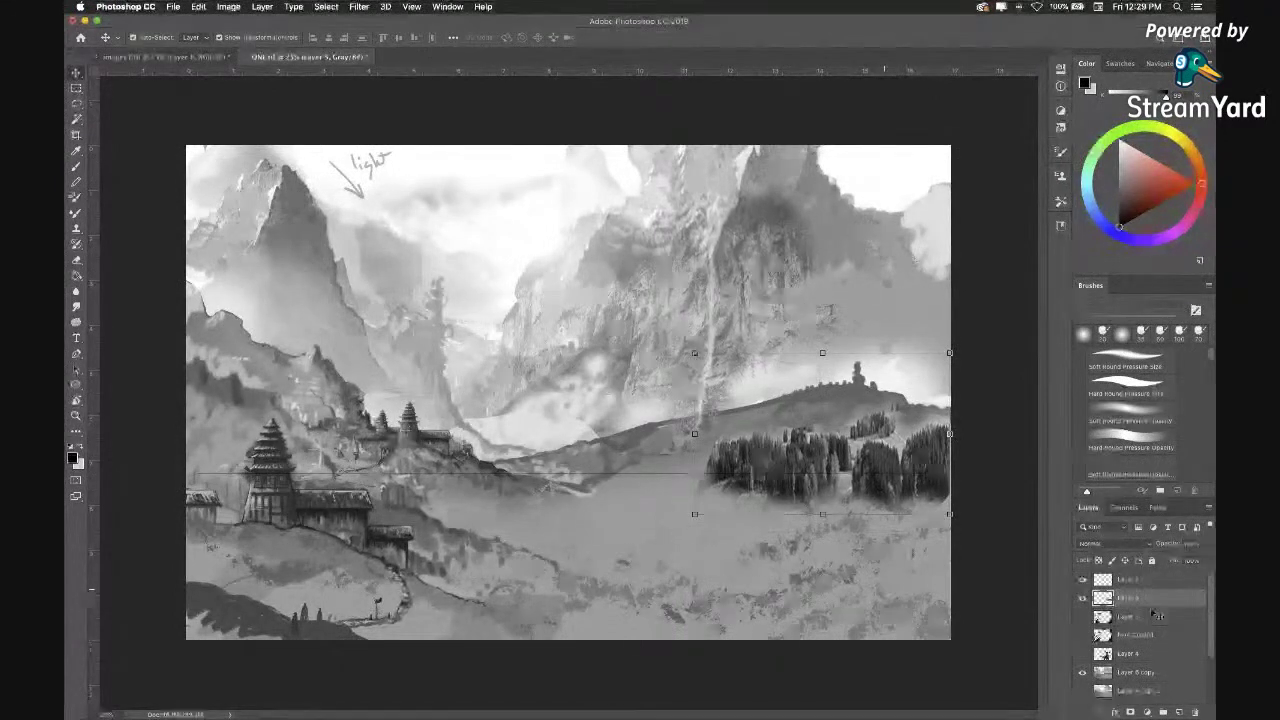
Duplicate the tree layer and shift the copy left along the slope to extend the forest.
key(space)
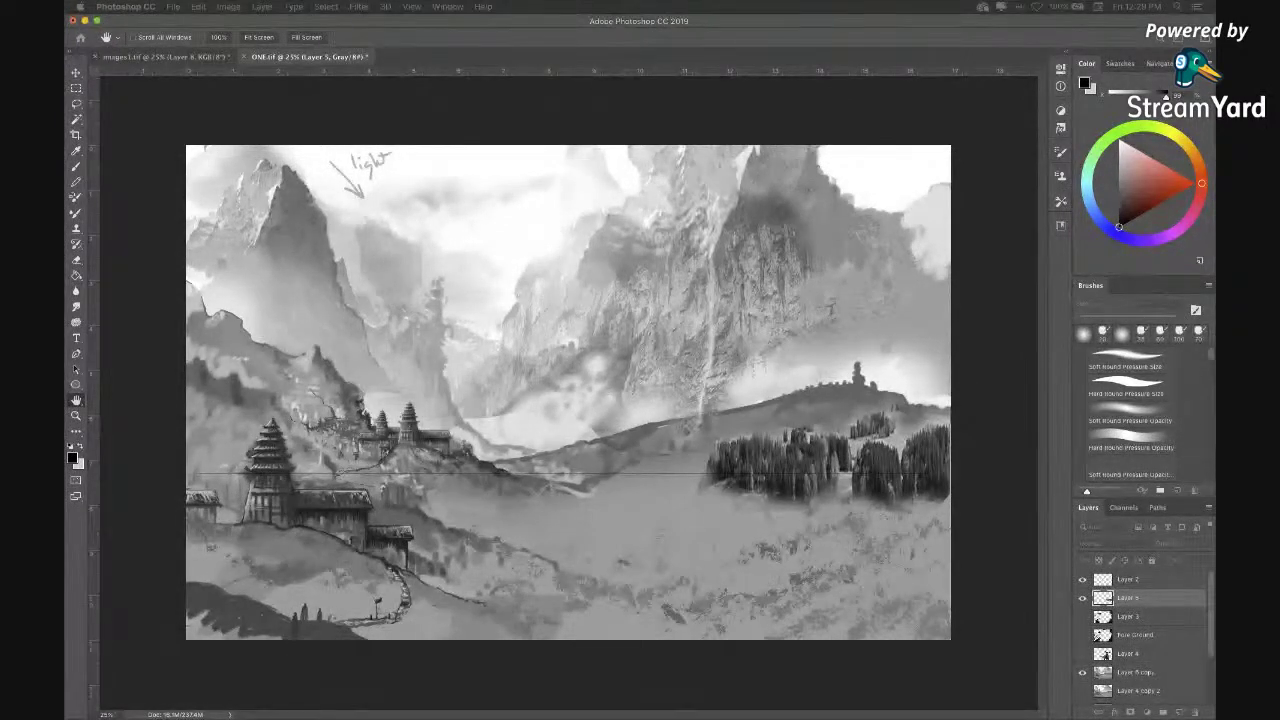
key(v)
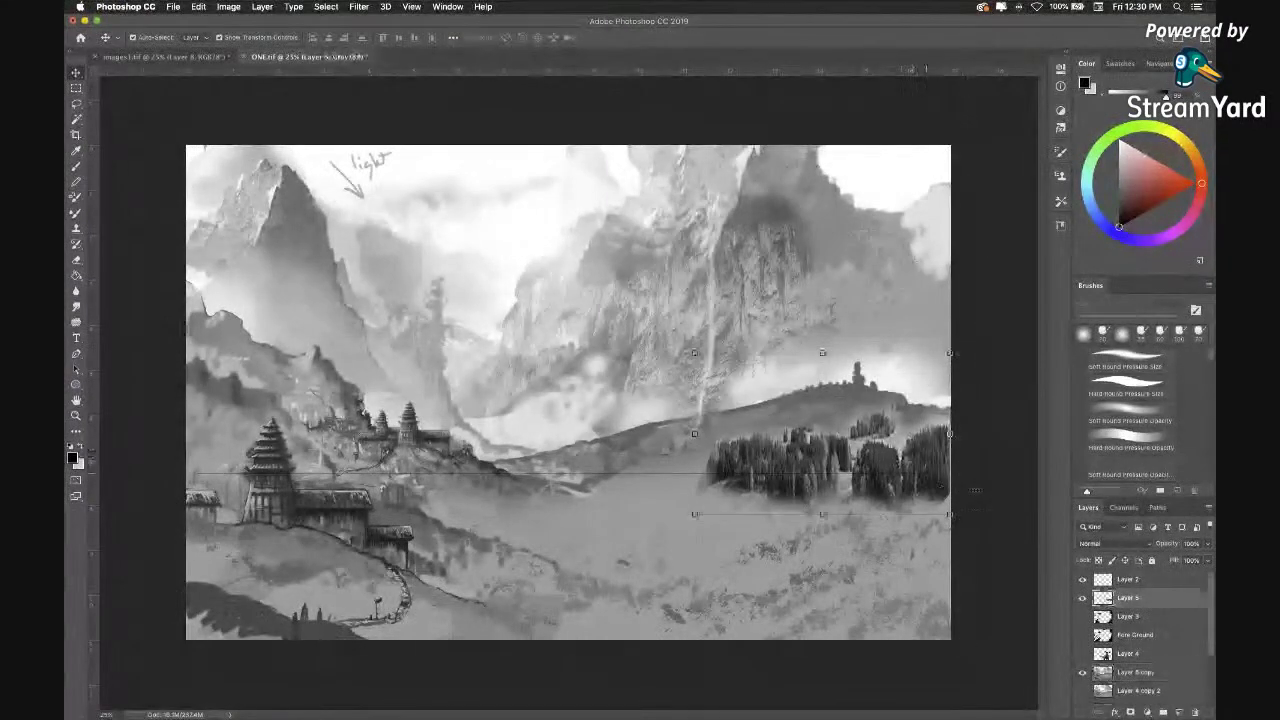
drag(1171, 598, 1178, 708)
drag(888, 478, 807, 474)
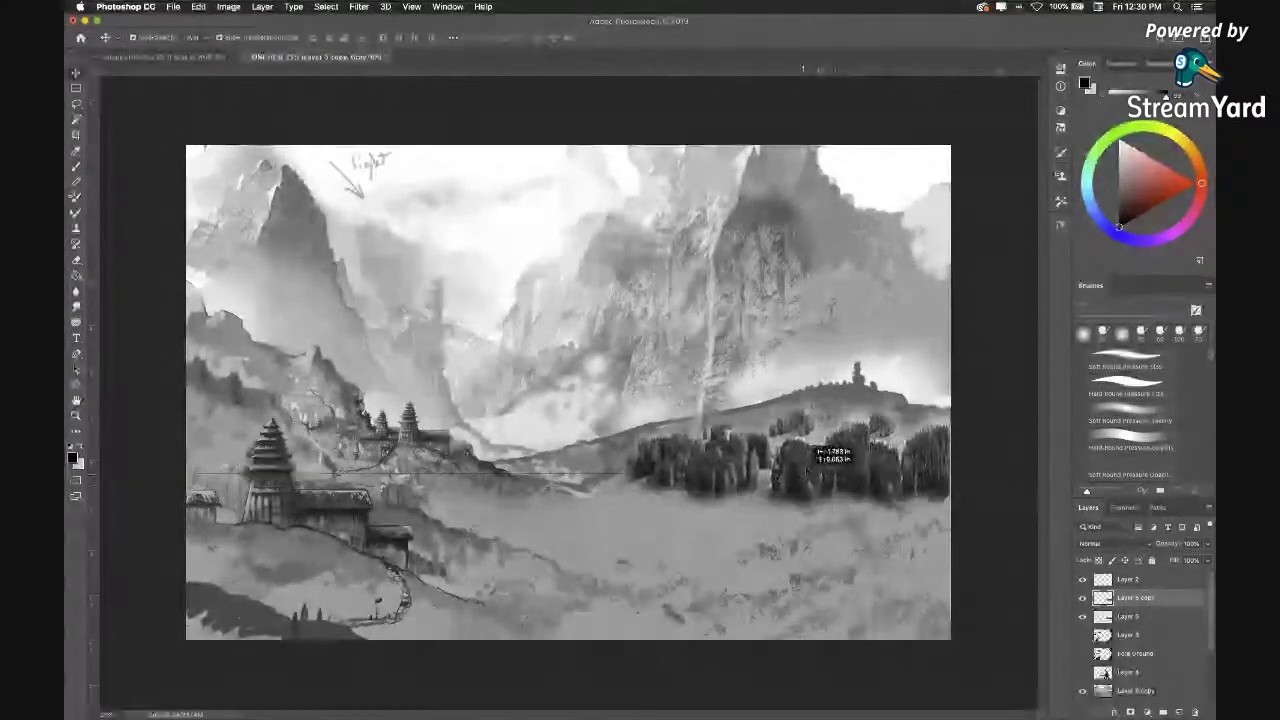
Flip the duplicated tree layer horizontally, scale it to about 72%, and position it higher on the slope behind the first trees.
click(198, 6)
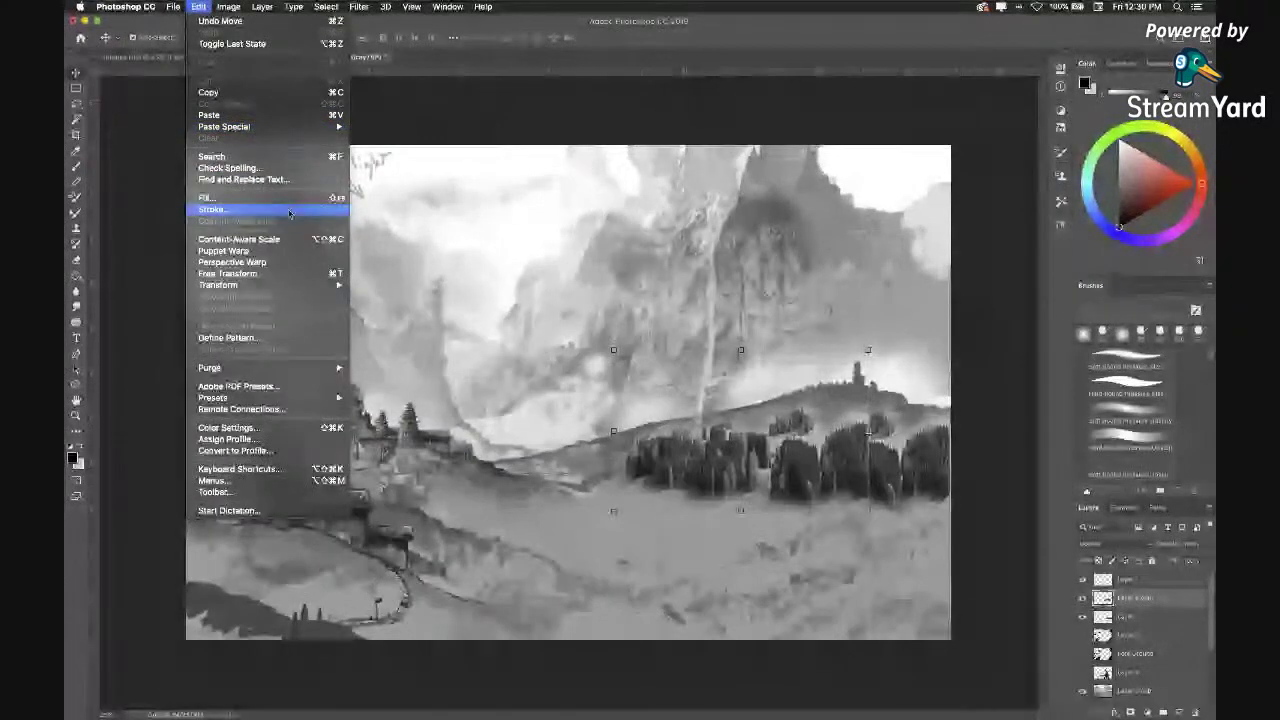
mouse_move(275, 291)
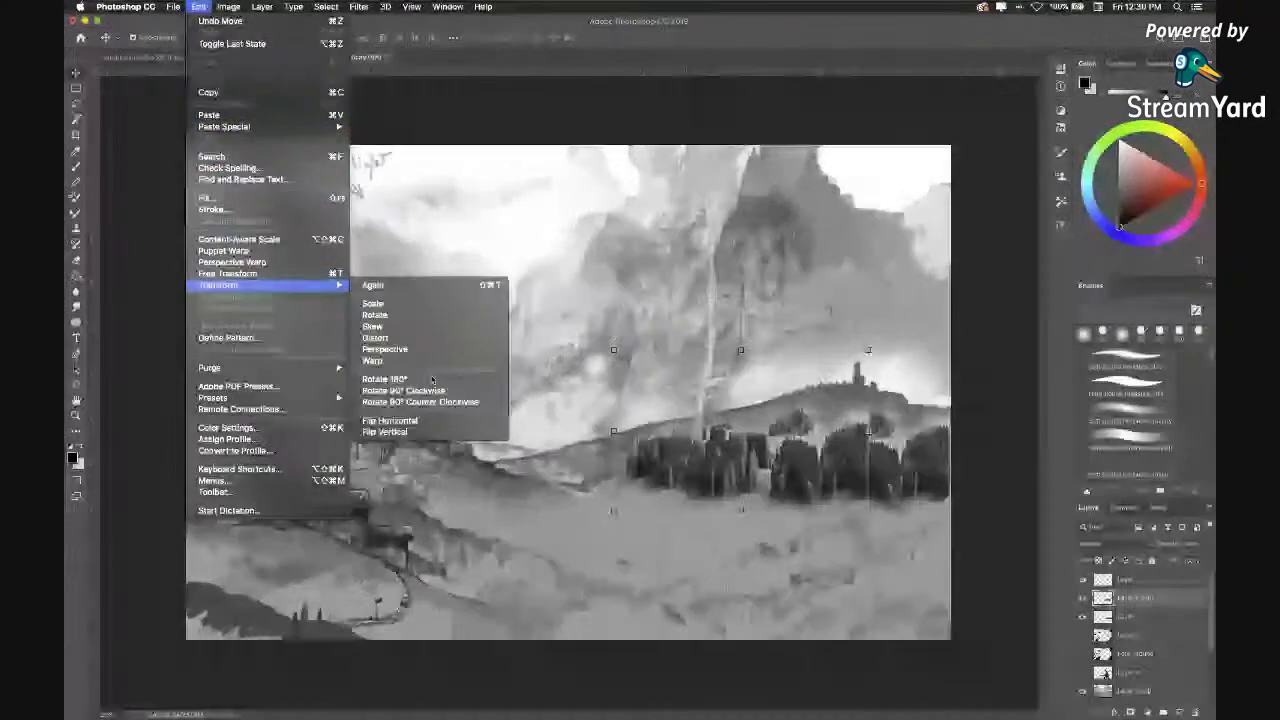
click(390, 420)
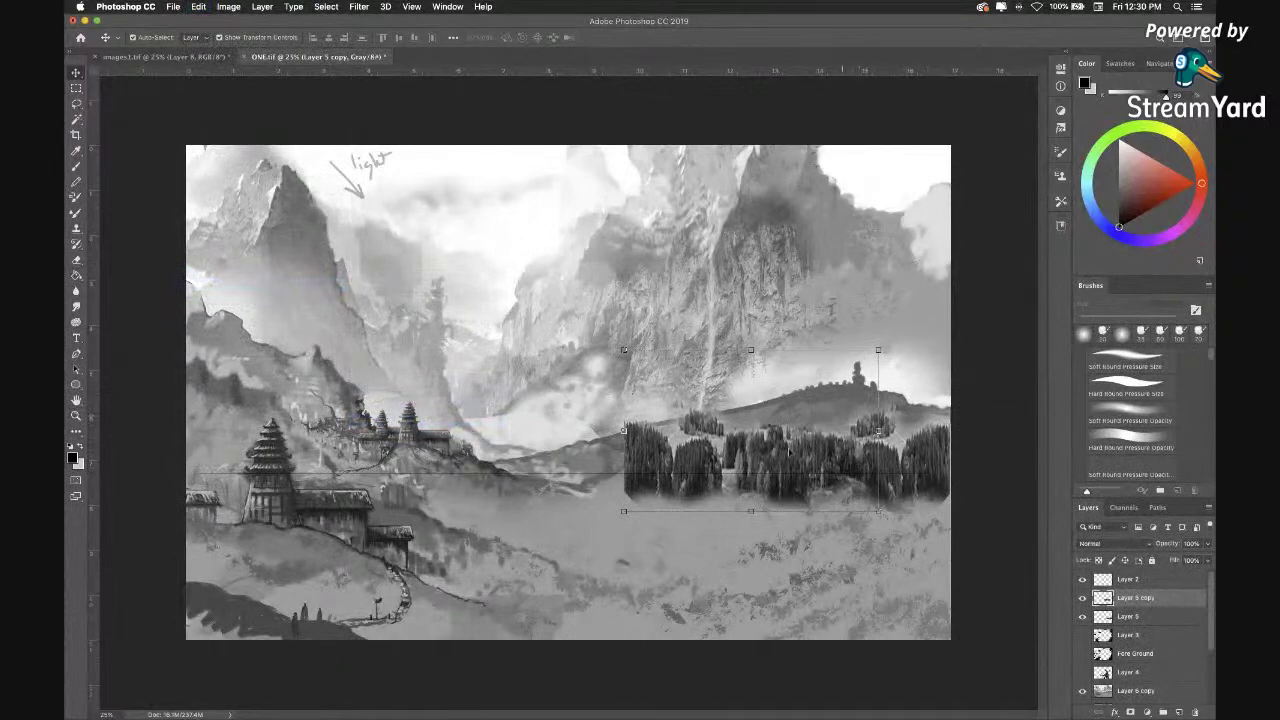
drag(878, 430, 824, 415)
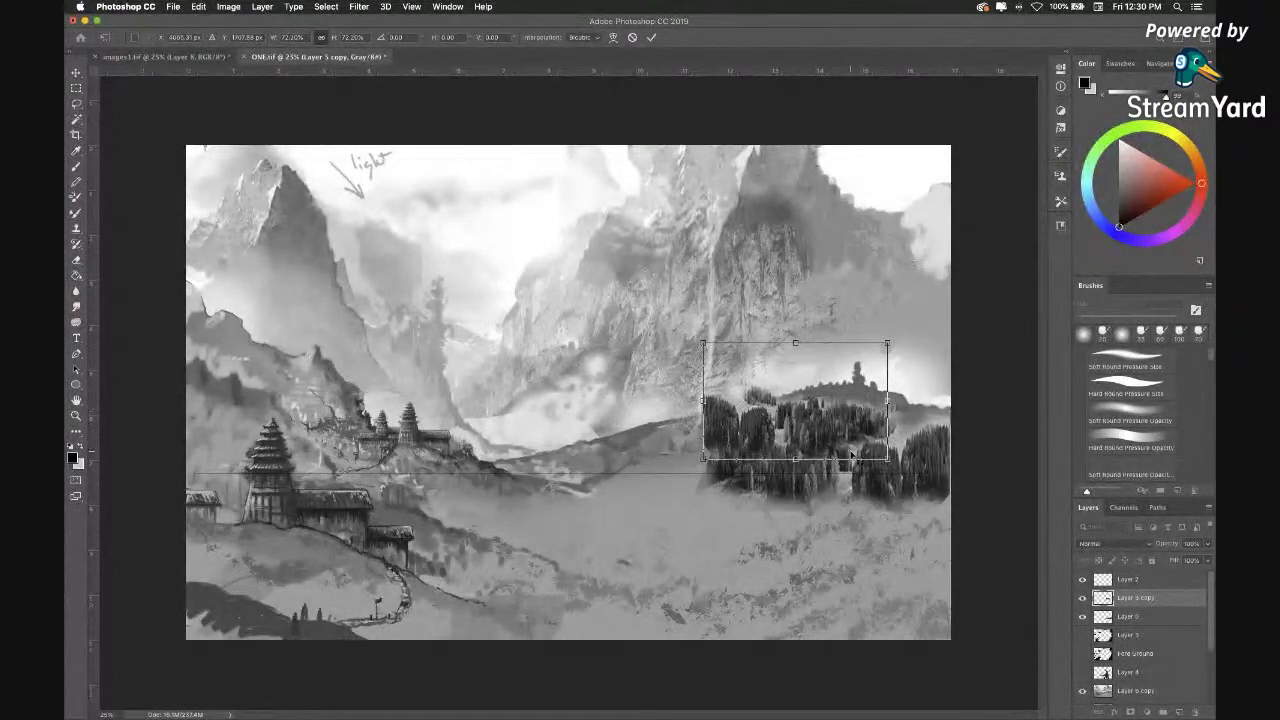
key(Return)
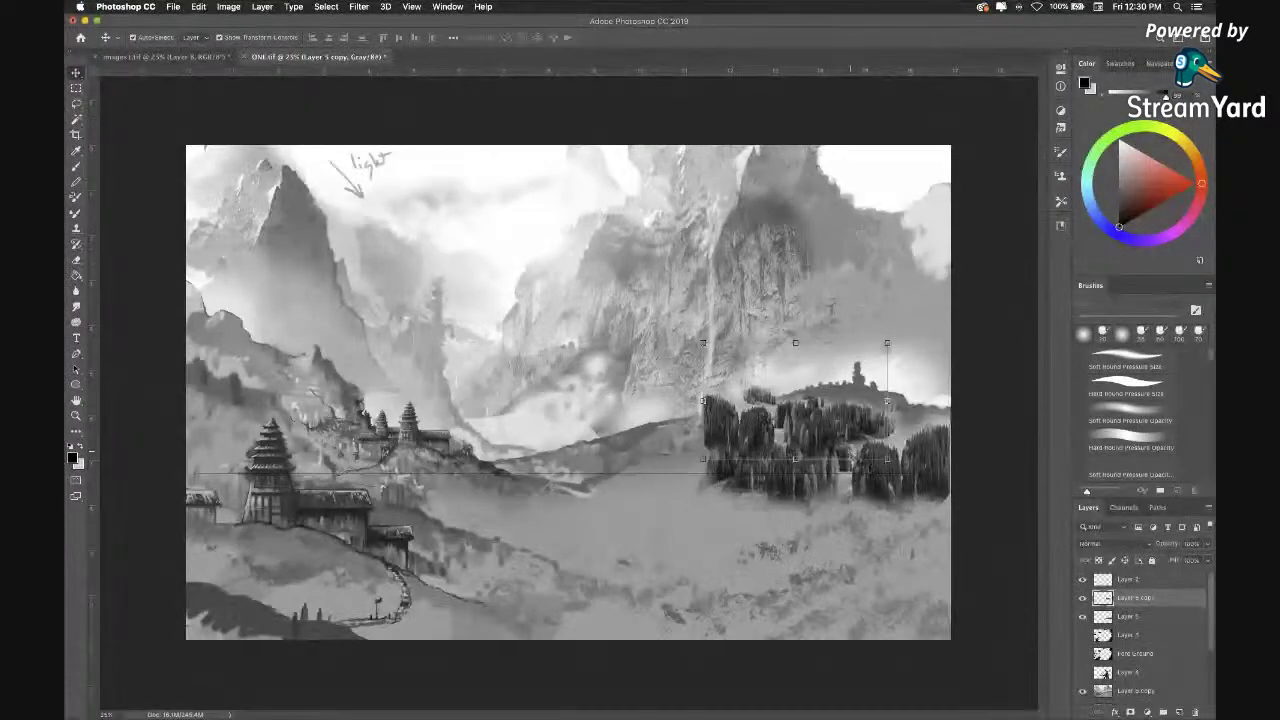
mouse_move(848, 430)
mouse_down()
mouse_move(865, 424)
mouse_move(831, 424)
mouse_up()
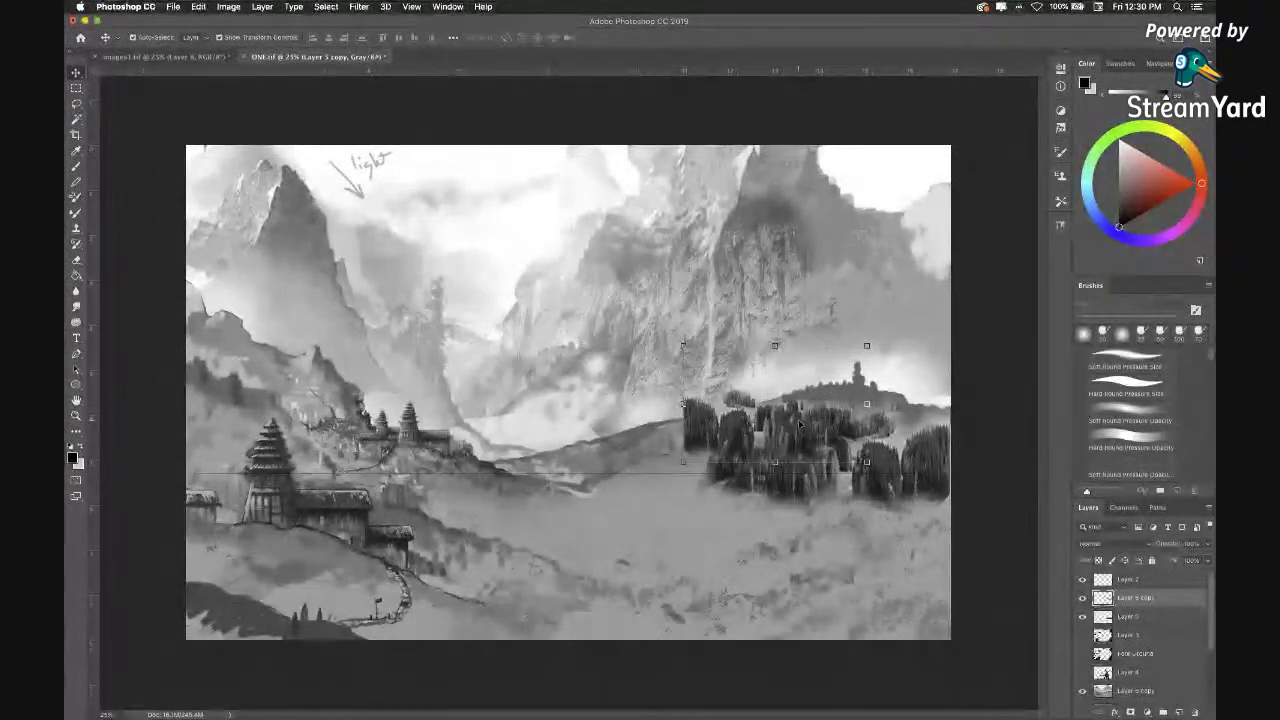
Erase the hard left edge of the copied trees with a soft eraser, and merge the copy with Layer 5.
key(b)
drag(697, 450, 700, 480)
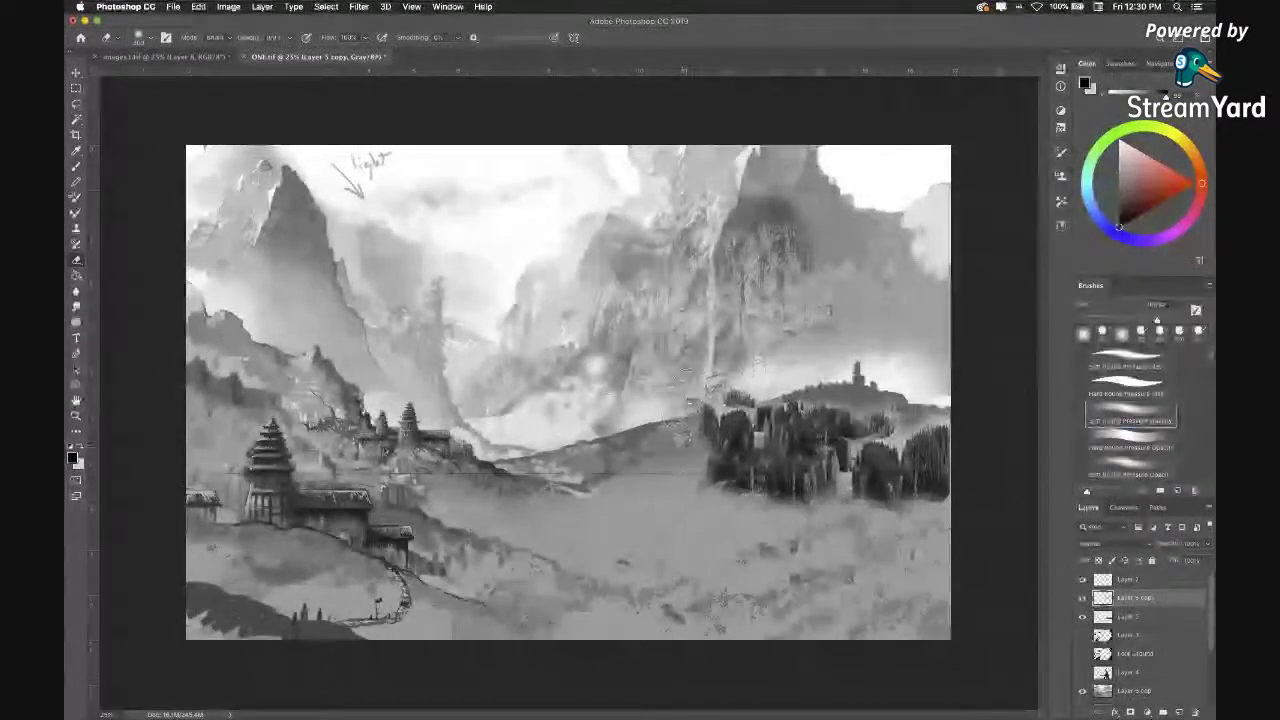
shift+click(1163, 616)
right_click(1165, 612)
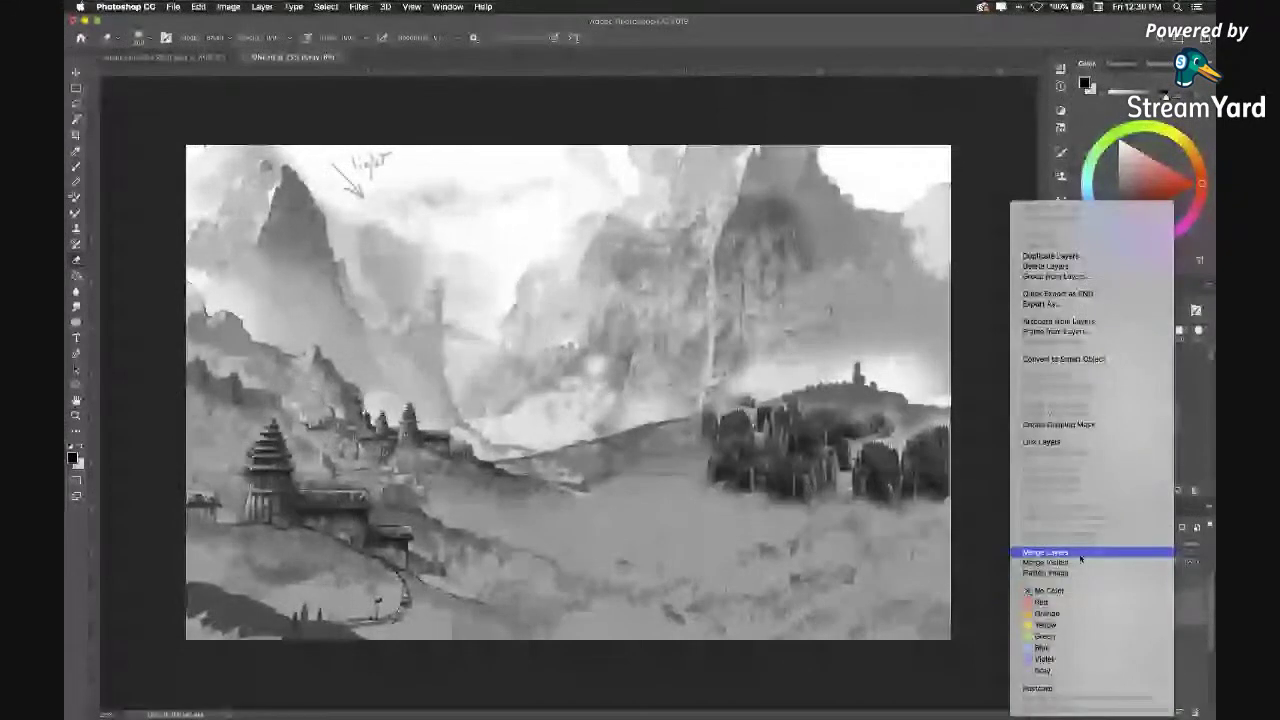
click(1080, 556)
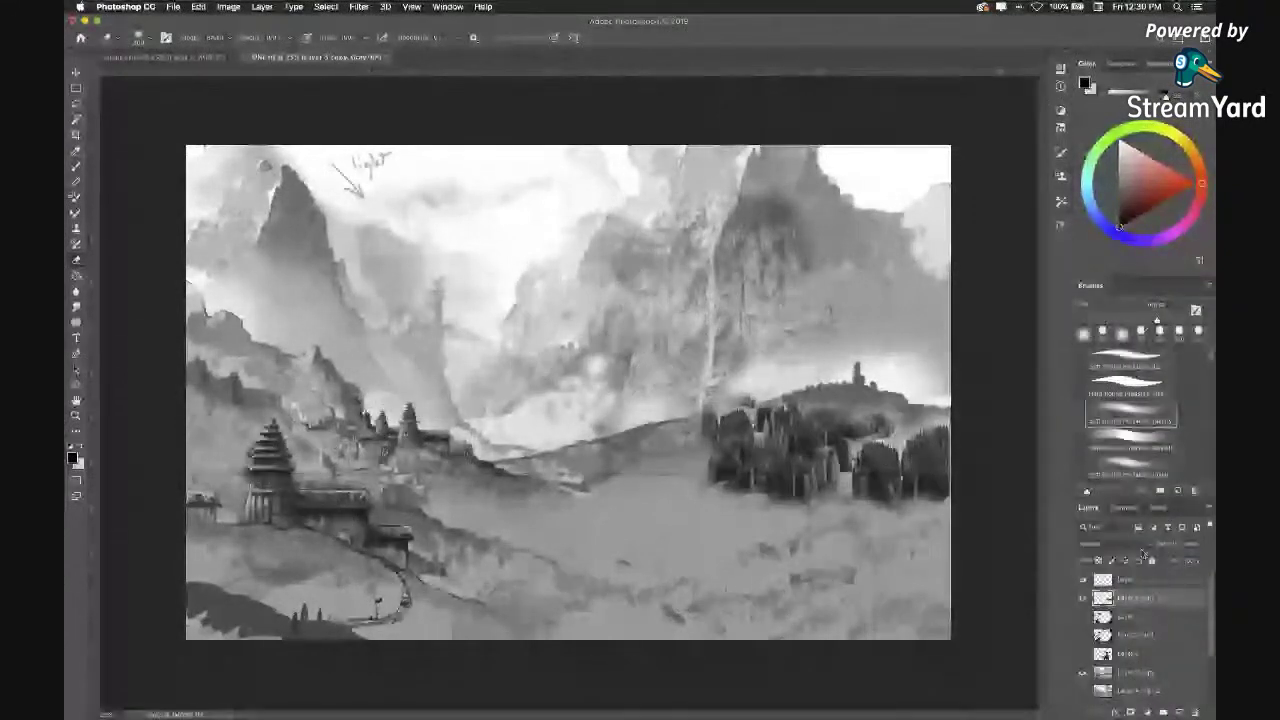
Keep the merged forest layer in Normal blend mode and lower its opacity slightly.
click(1110, 543)
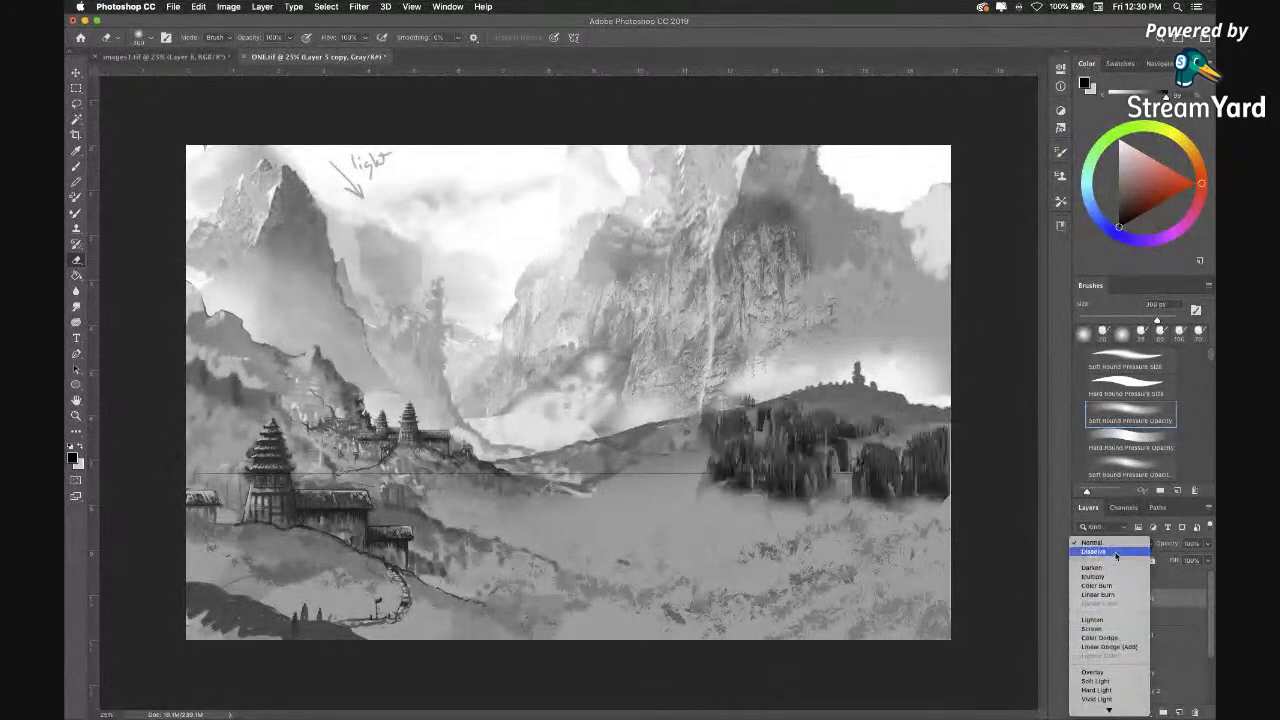
click(1094, 542)
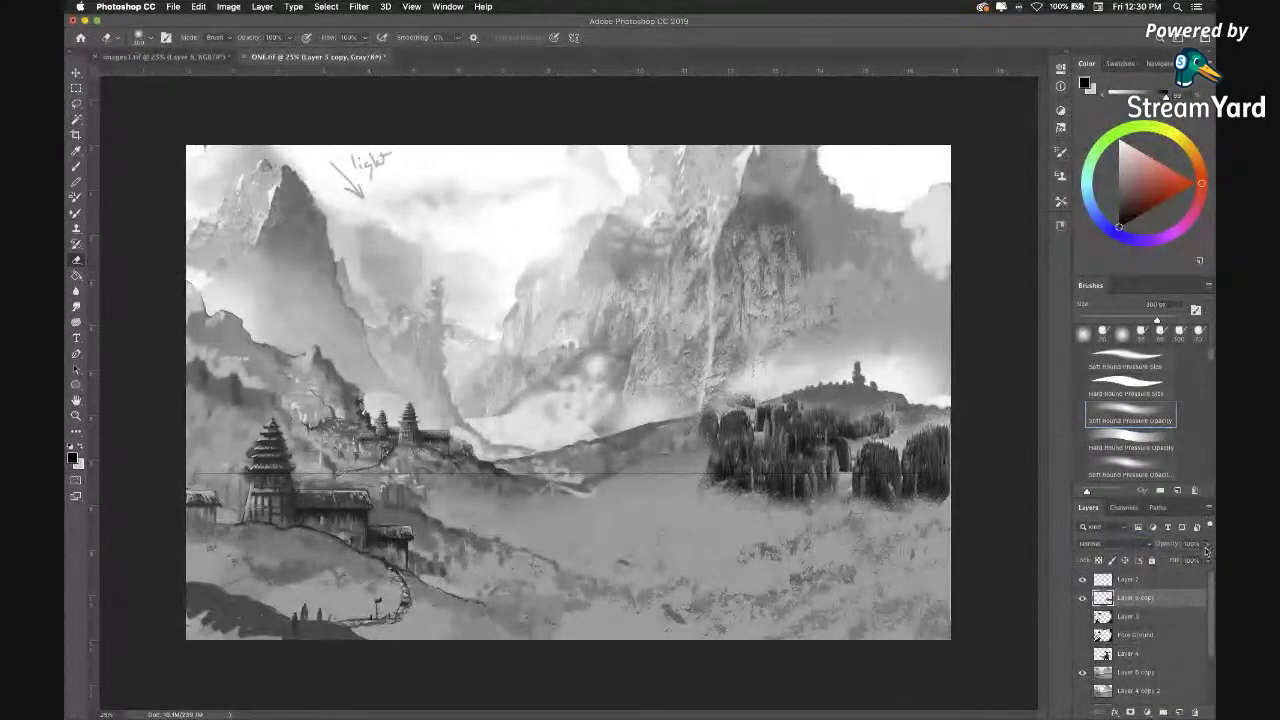
mouse_move(1207, 557)
mouse_down()
mouse_move(1189, 563)
mouse_move(1200, 562)
mouse_up()
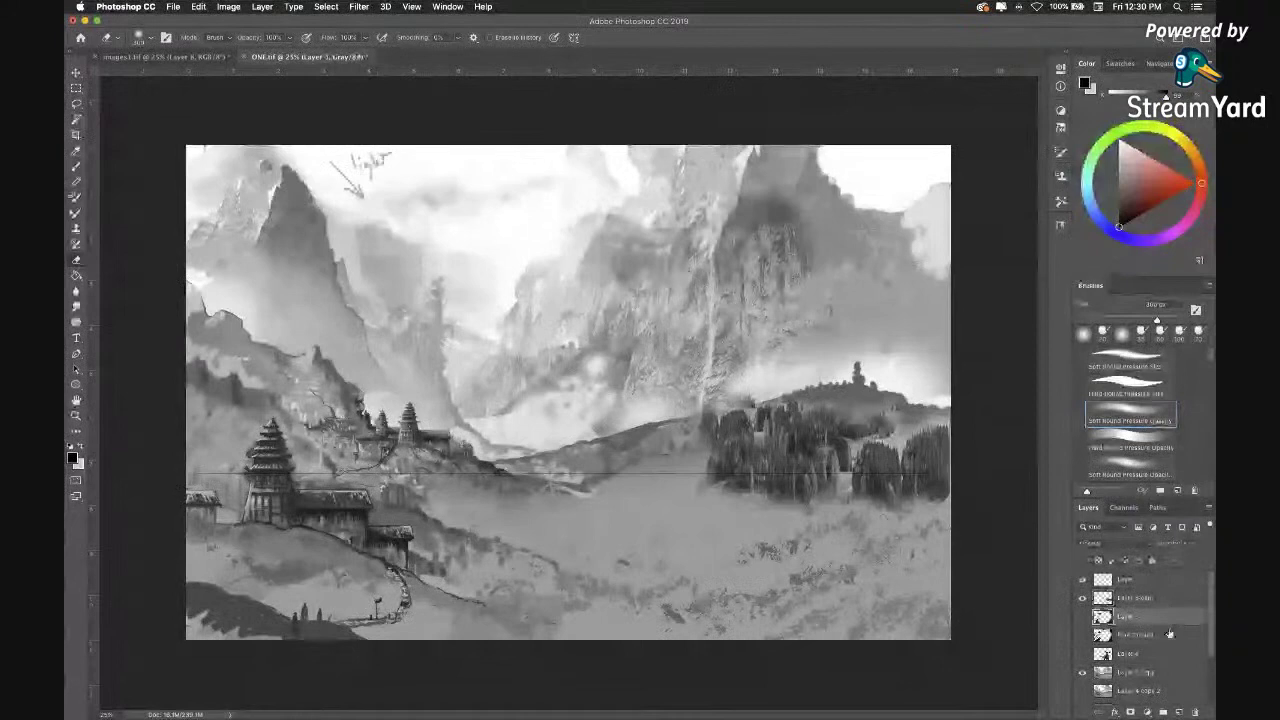
Move the forest layer below Layer 4 and merge it with the background landscape layer directly beneath.
drag(1168, 607, 1170, 663)
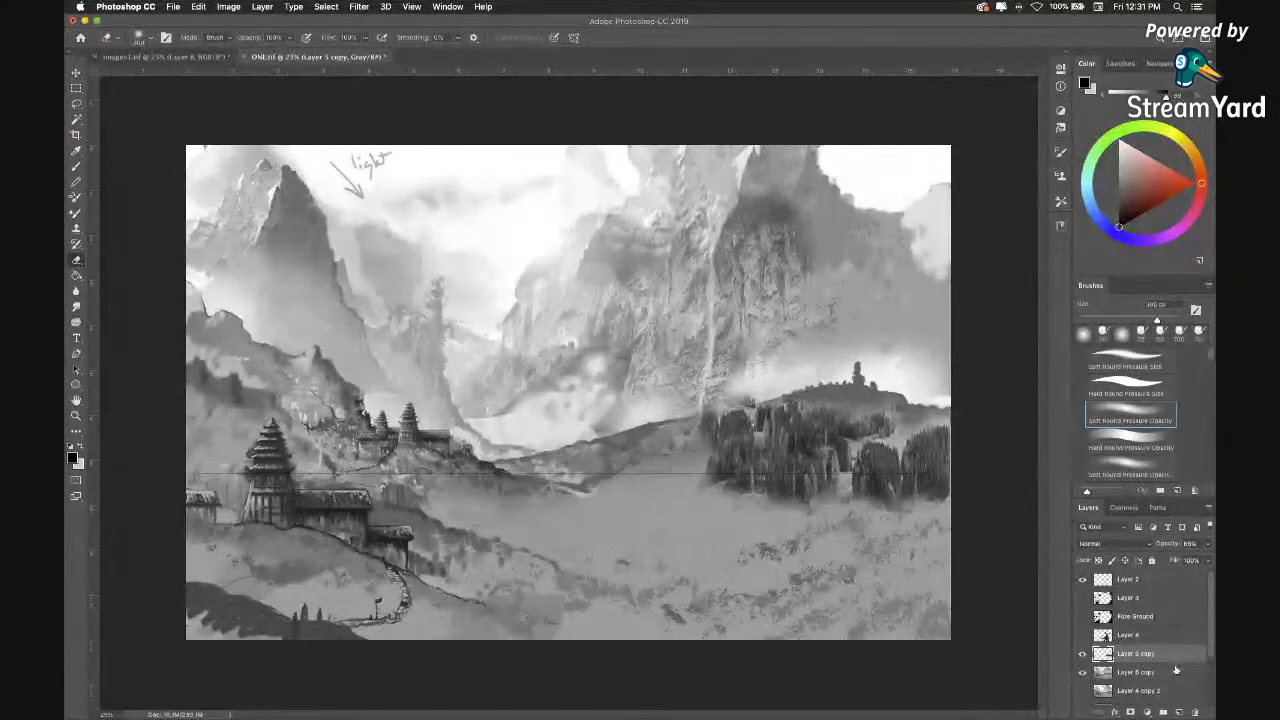
shift+click(1175, 668)
right_click(1175, 666)
click(1085, 552)
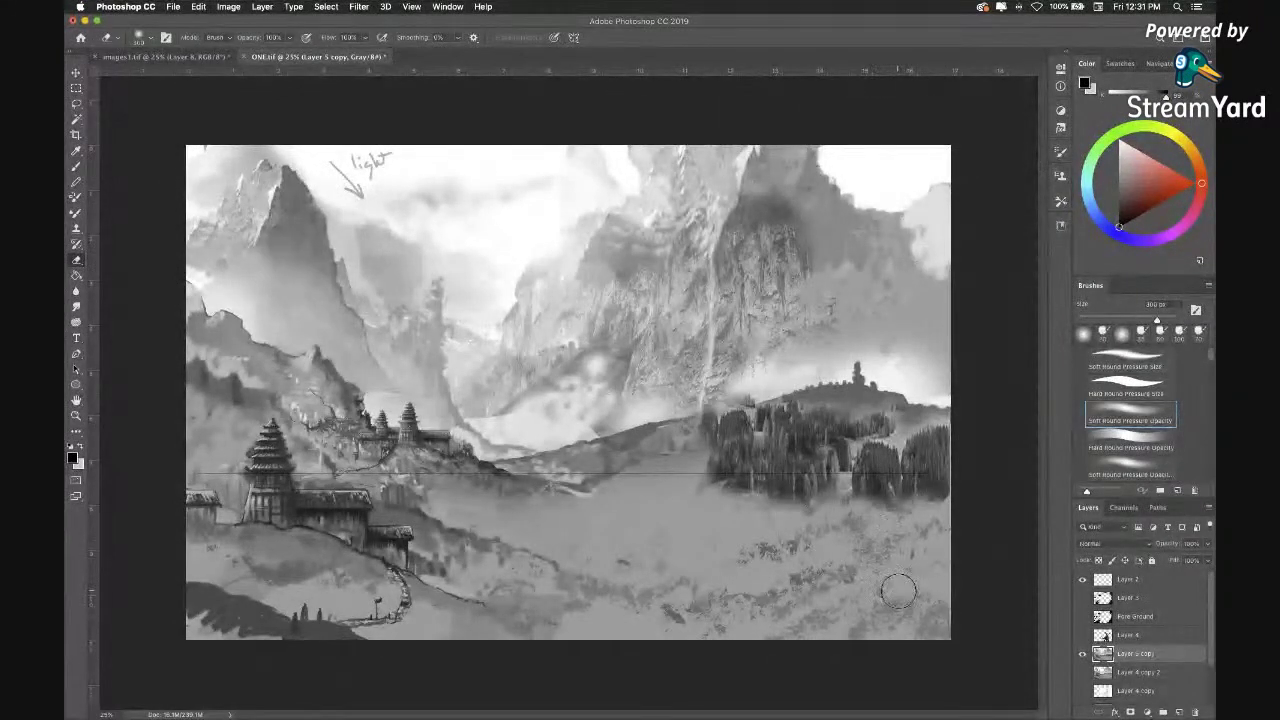
Sample grays from the valley and forest, and paint dark foliage at the forest's left edge with the Kyle's Drawing Box brush.
key(b)
alt+click(948, 510)
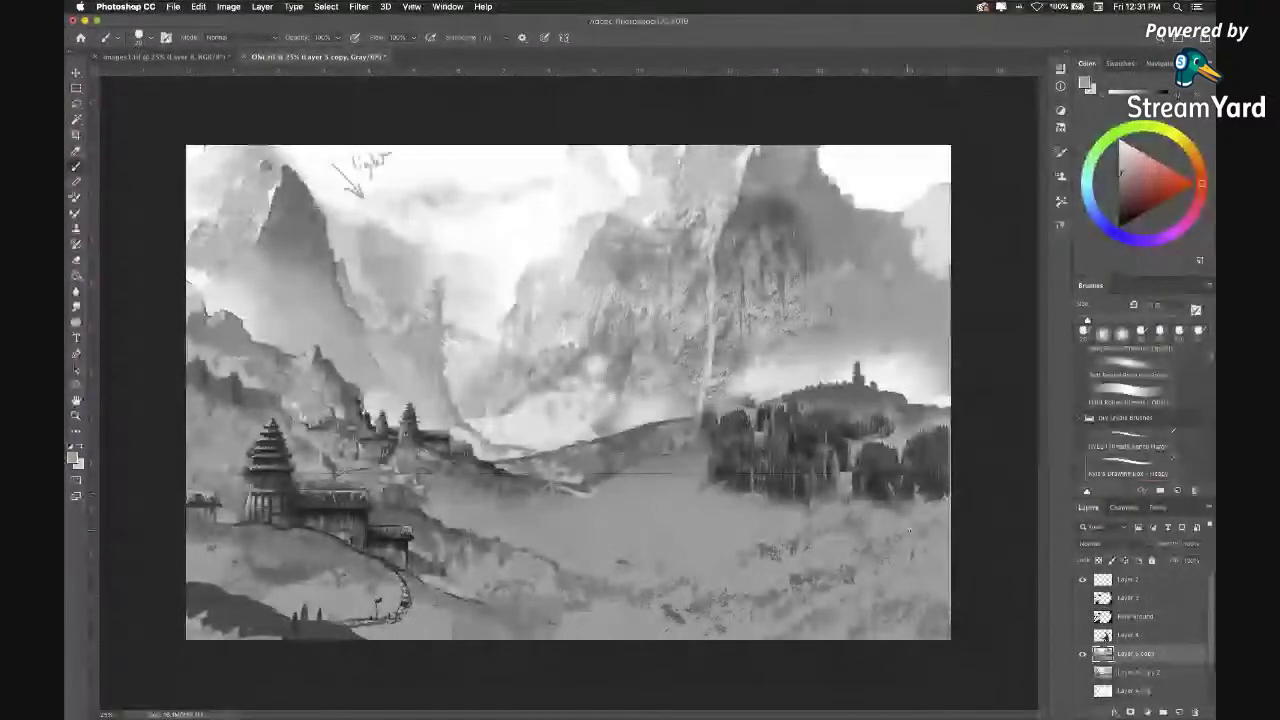
key(bracketright)
key(bracketright)
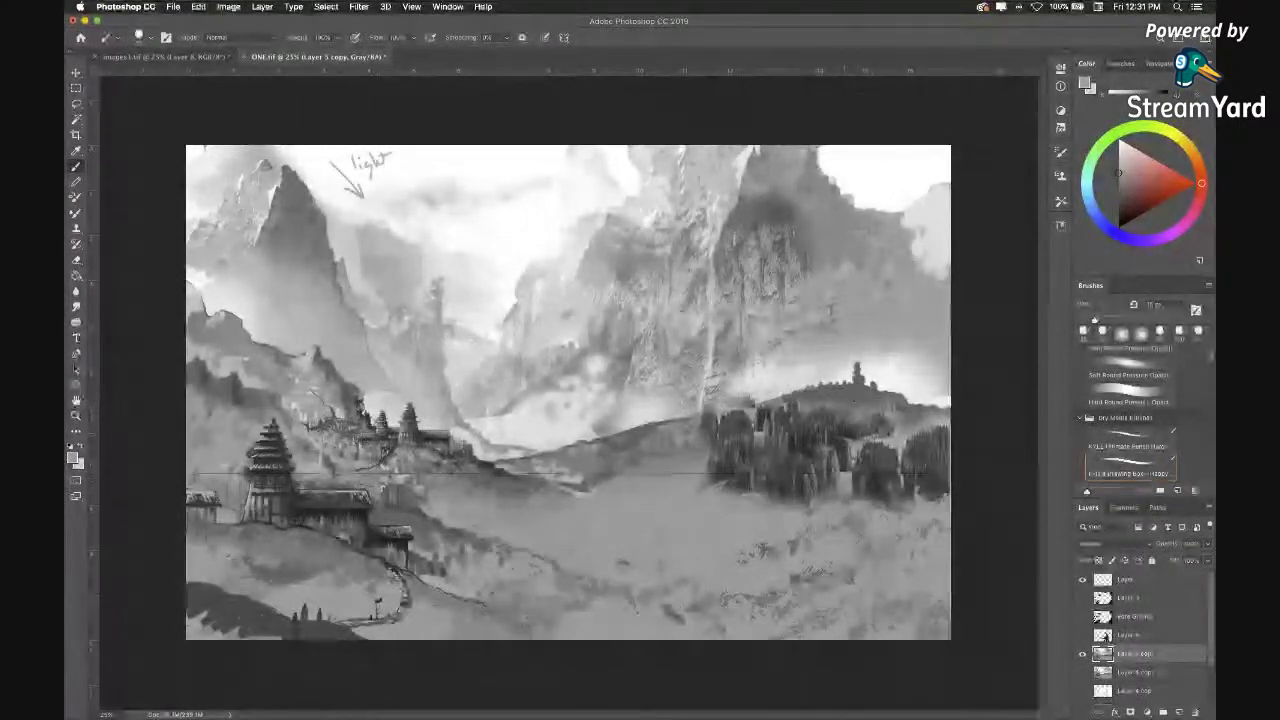
alt+click(856, 462)
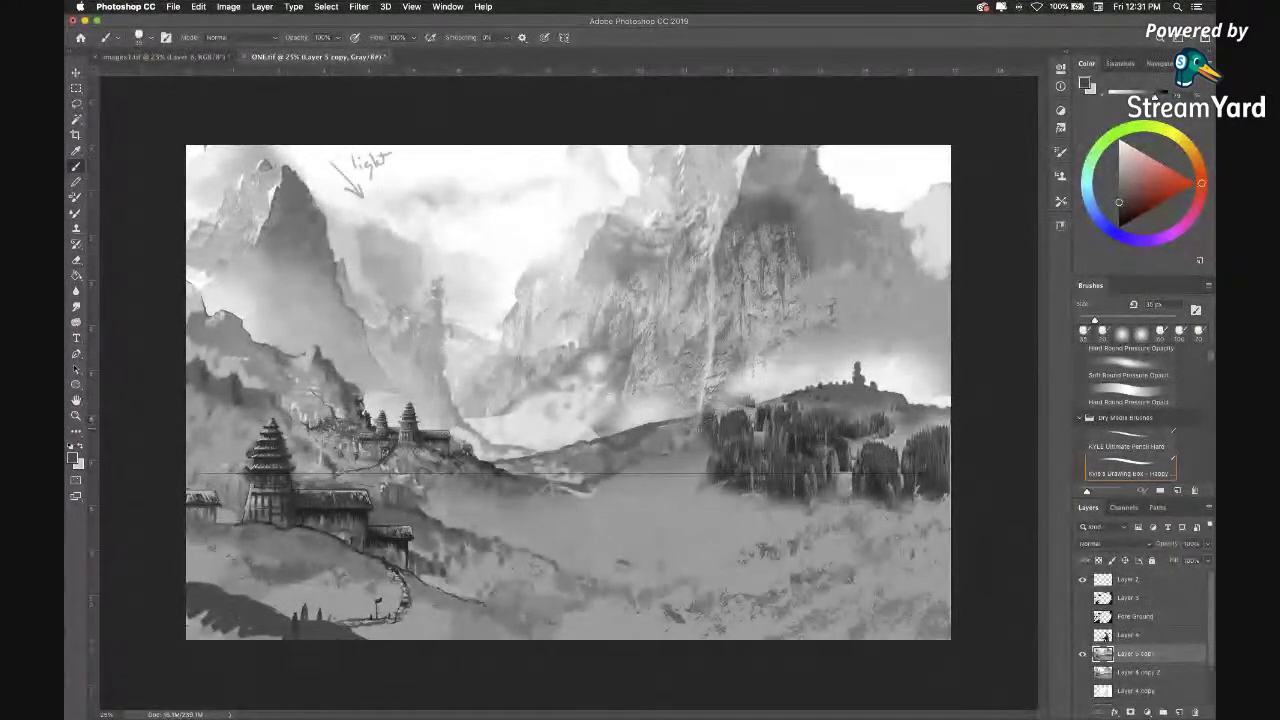
drag(700, 424, 688, 450)
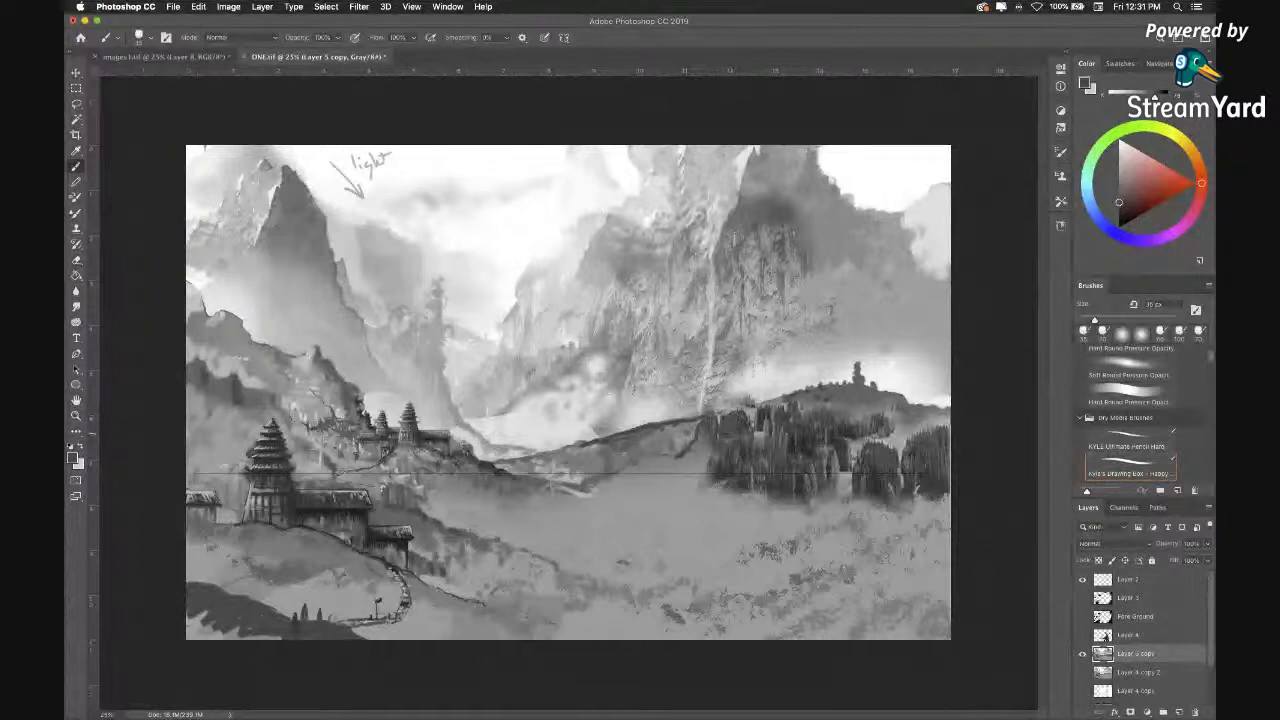
Extend the forest up the hill below the tower with a 100 px Clone Stamp, and show Layer 4 and Layer 3.
click(76, 229)
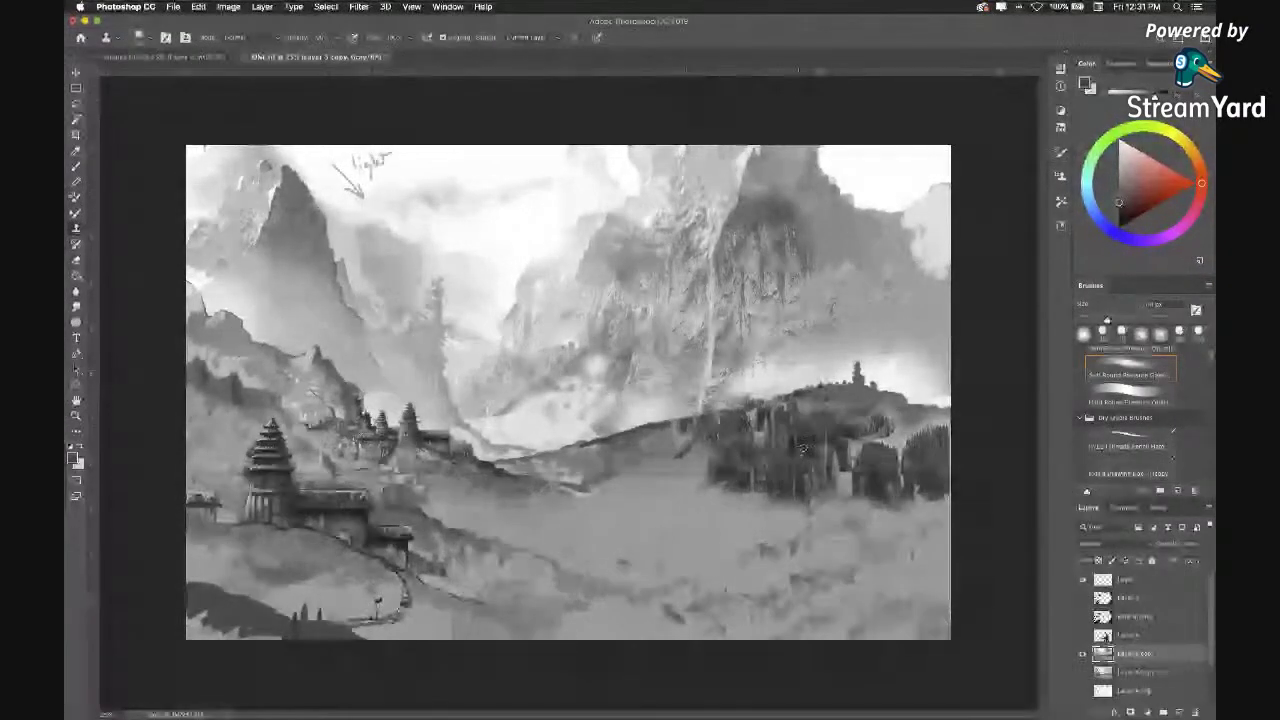
key(bracketright)
key(bracketright)
key(bracketright)
key(bracketright)
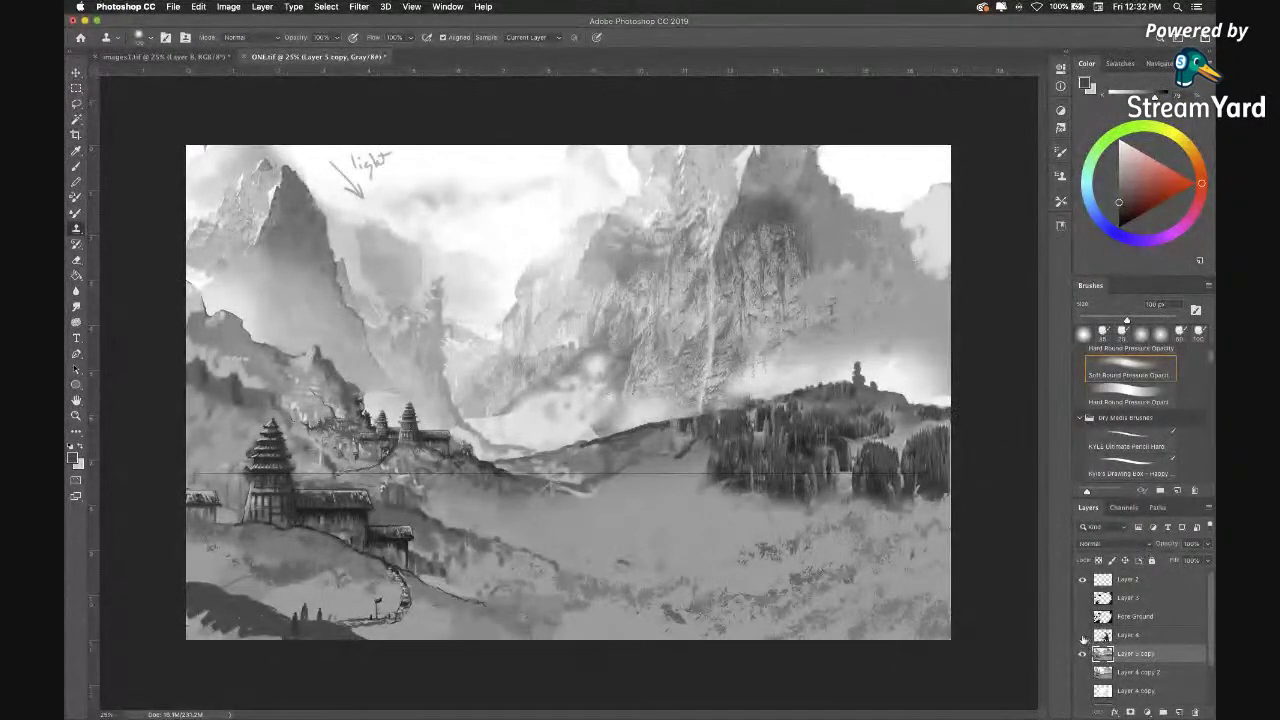
click(1082, 635)
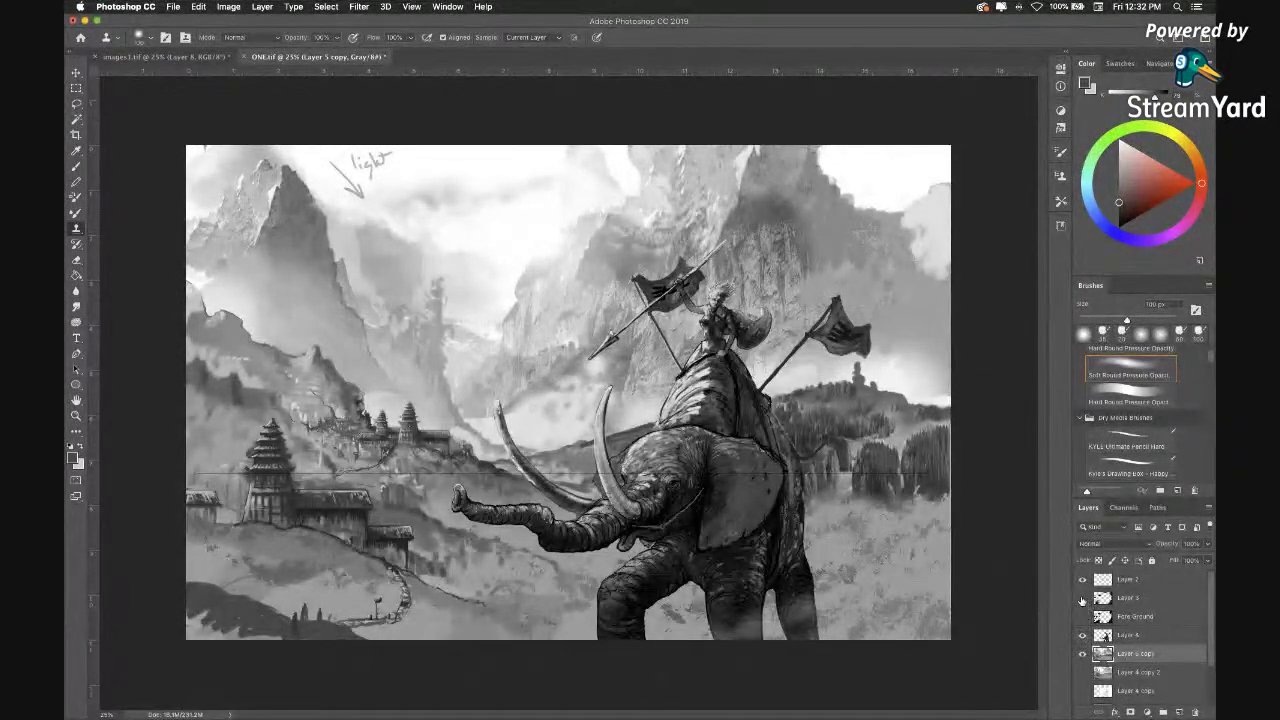
click(1082, 598)
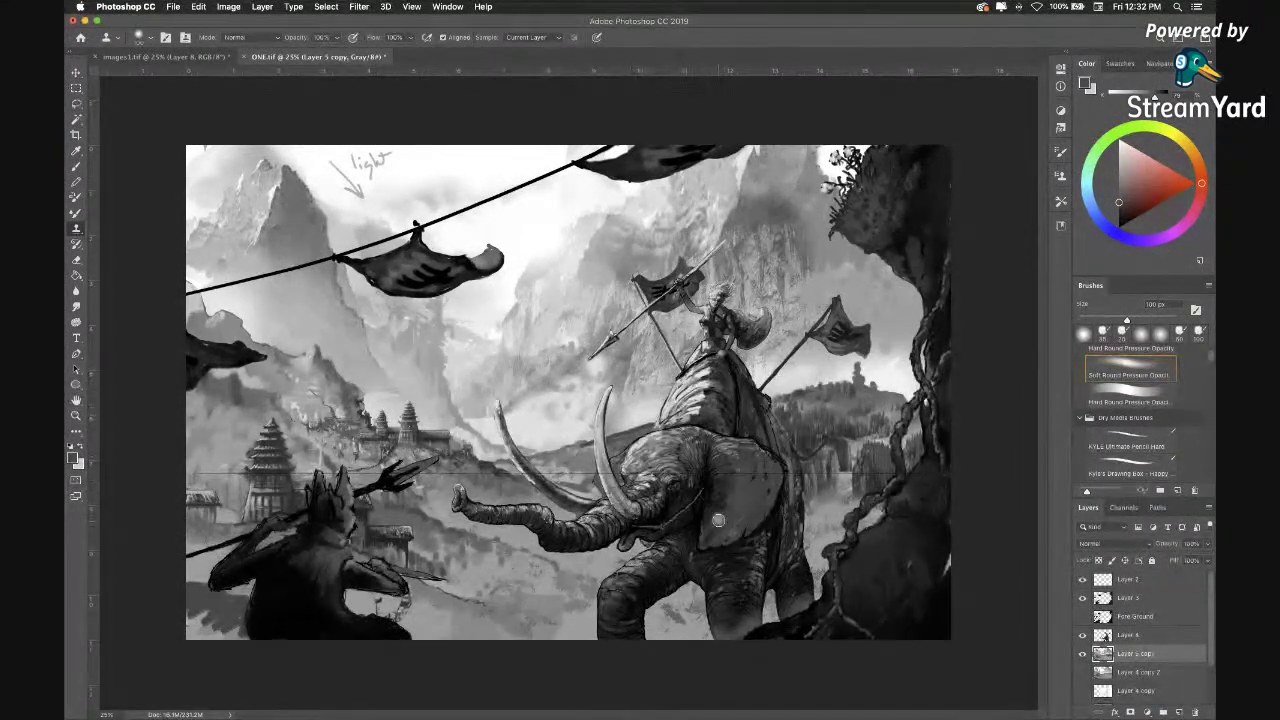
Paint white mist around the forest's base behind the elephant with the Soft Round Pressure Opacity brush at 21% opacity.
key(b)
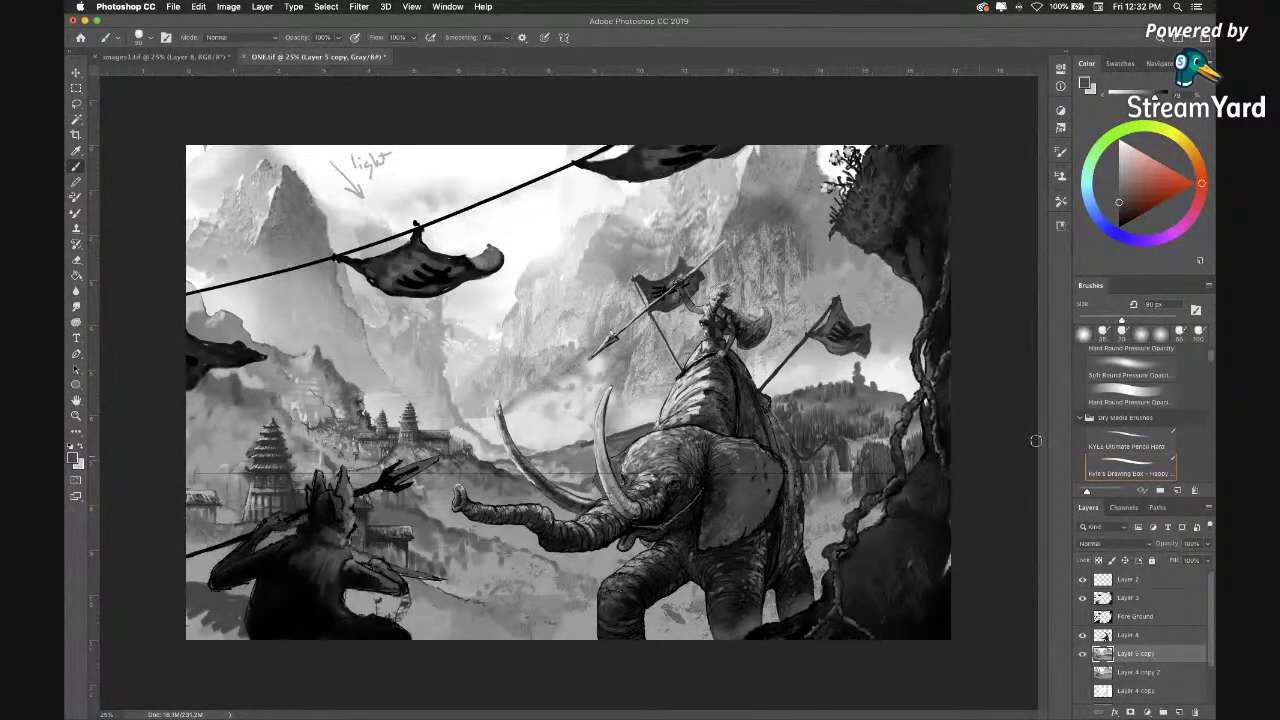
click(1129, 371)
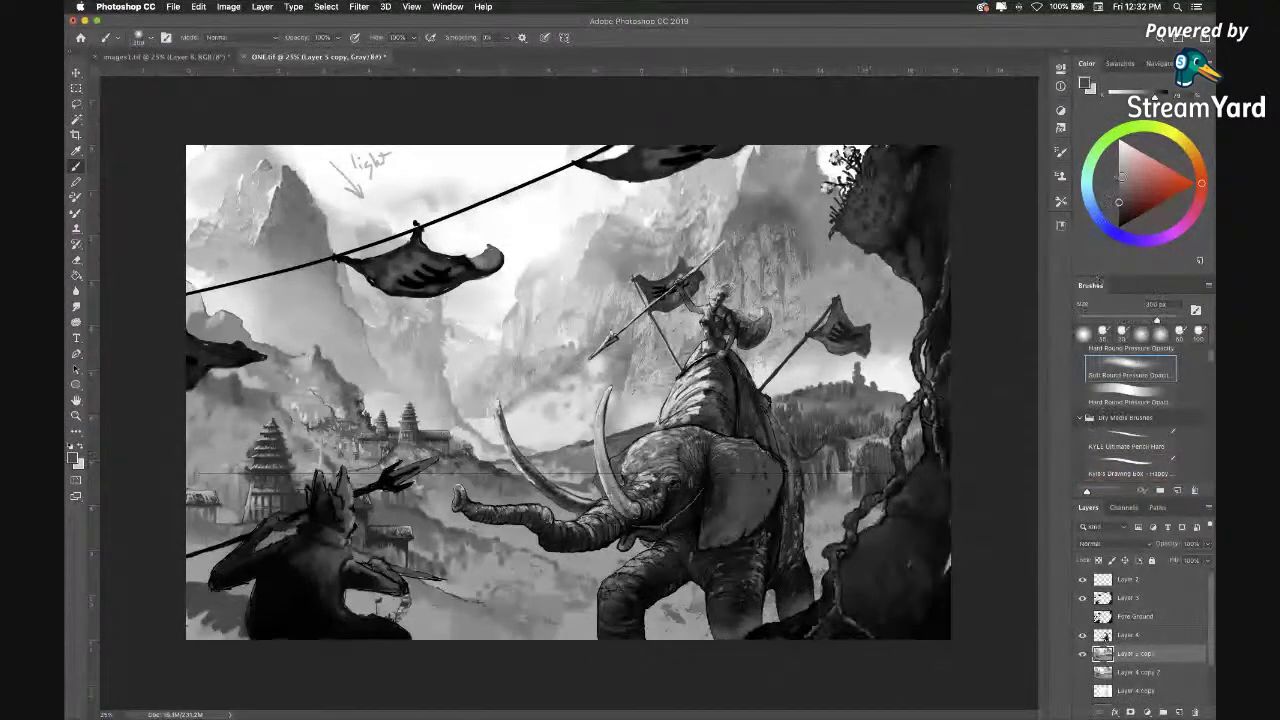
key(x)
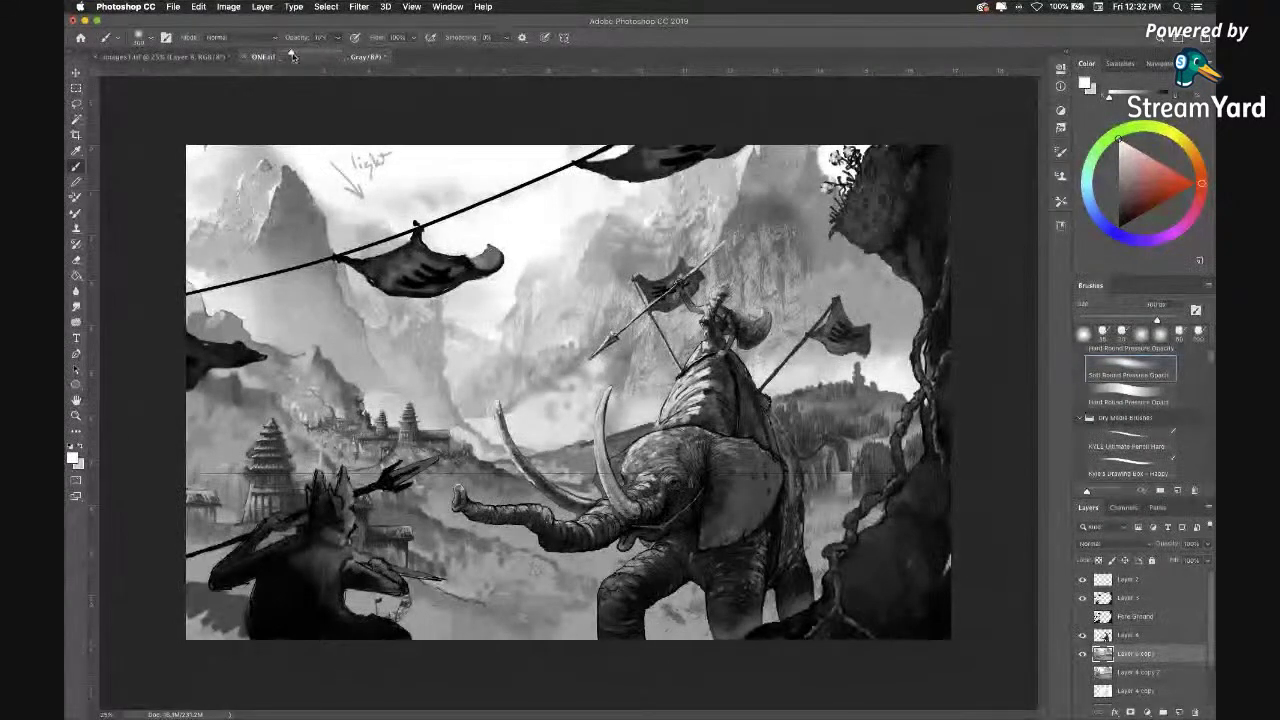
drag(293, 56, 298, 56)
mouse_move(834, 503)
mouse_down()
mouse_move(813, 531)
mouse_move(811, 492)
mouse_up()
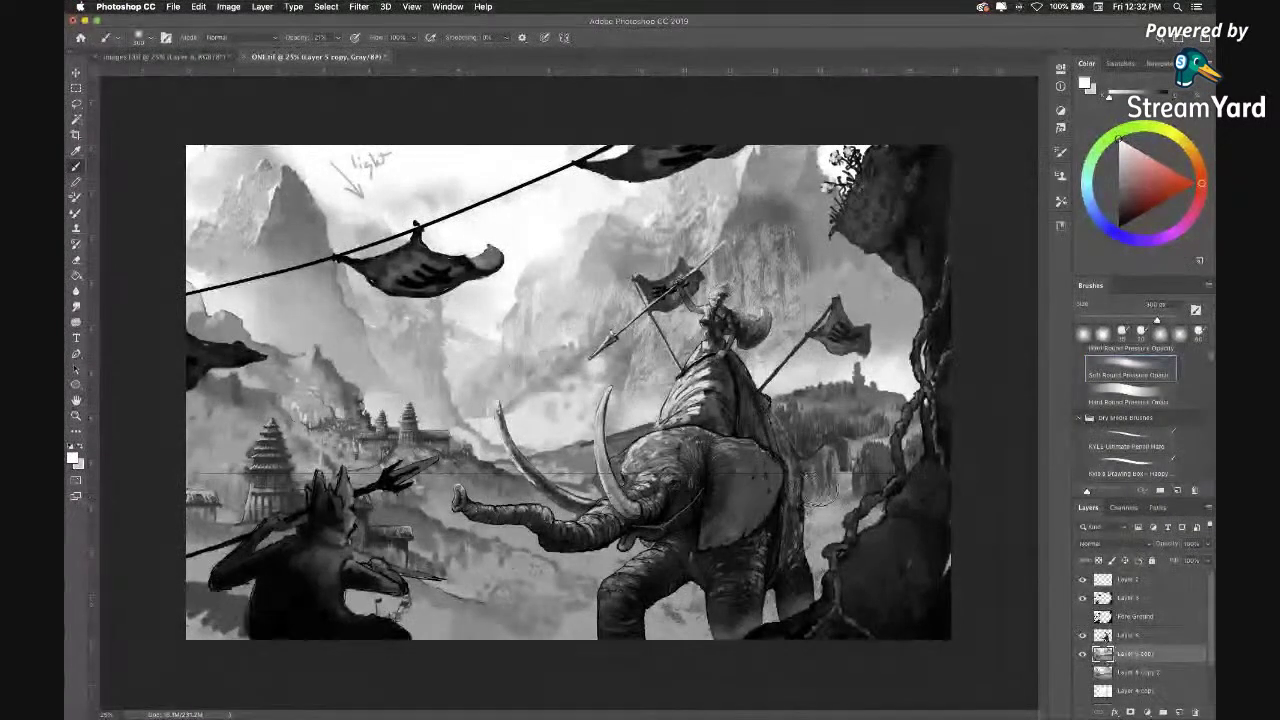
drag(815, 500, 905, 465)
drag(806, 551, 897, 589)
drag(796, 457, 815, 458)
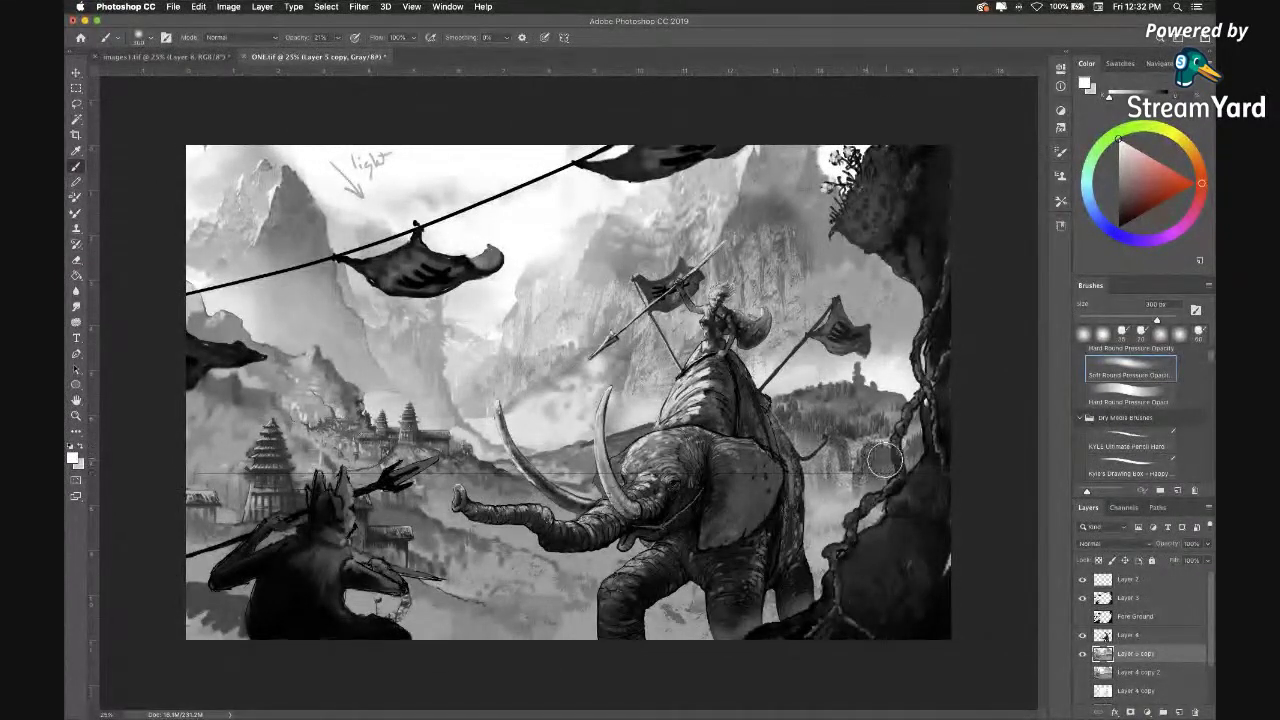
mouse_move(837, 455)
mouse_down()
mouse_move(773, 425)
mouse_move(738, 444)
mouse_up()
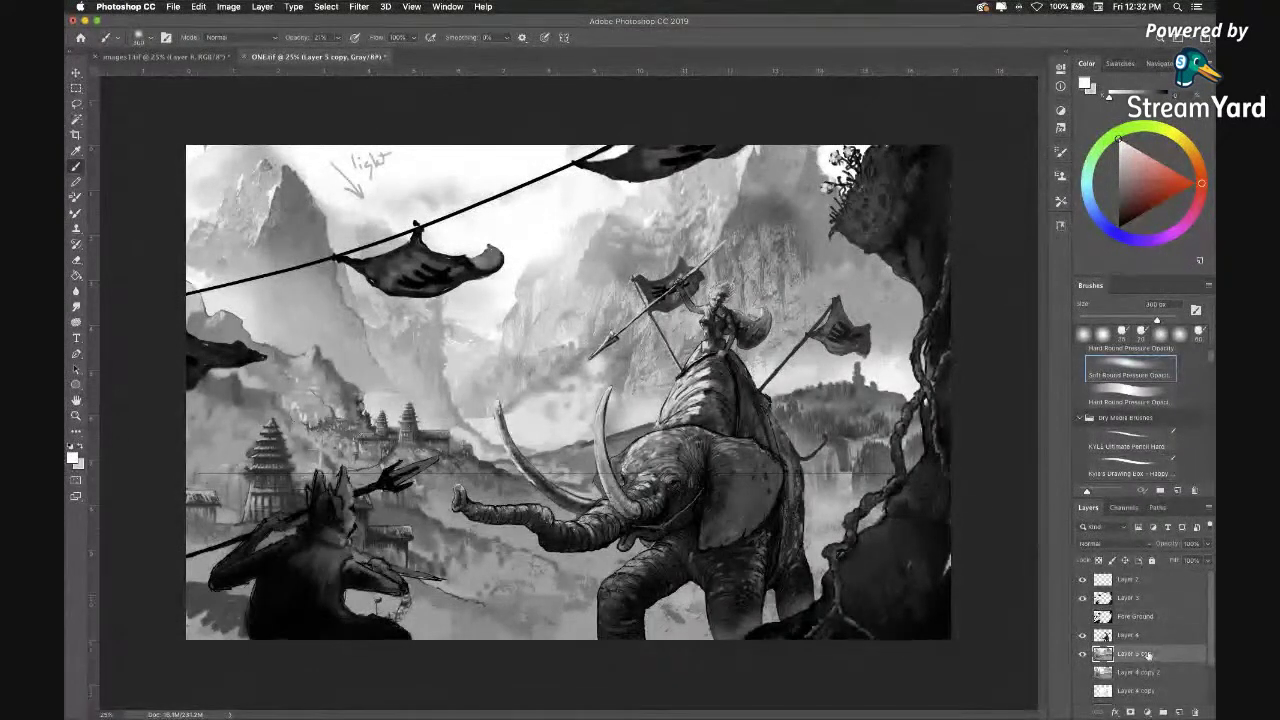
Pick a dark gray and Kyle's Drawing Box brush, and adjust the brush tip's spacing.
click(1118, 210)
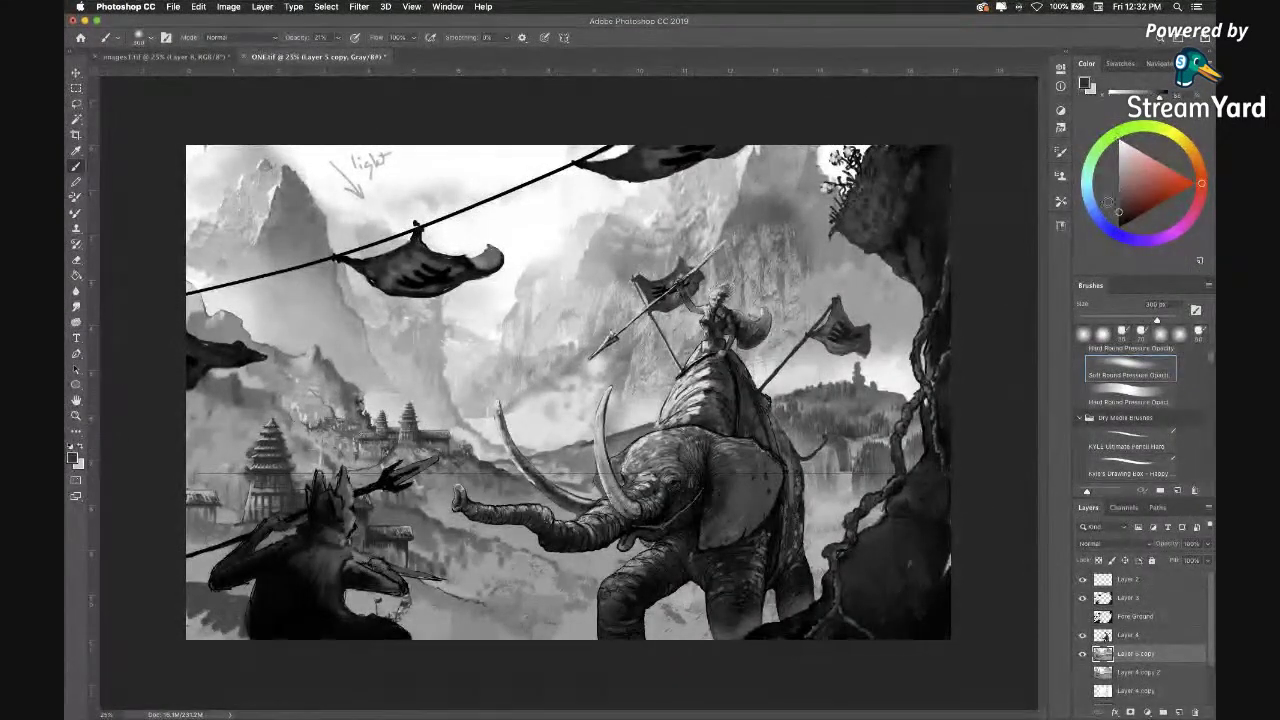
click(1150, 465)
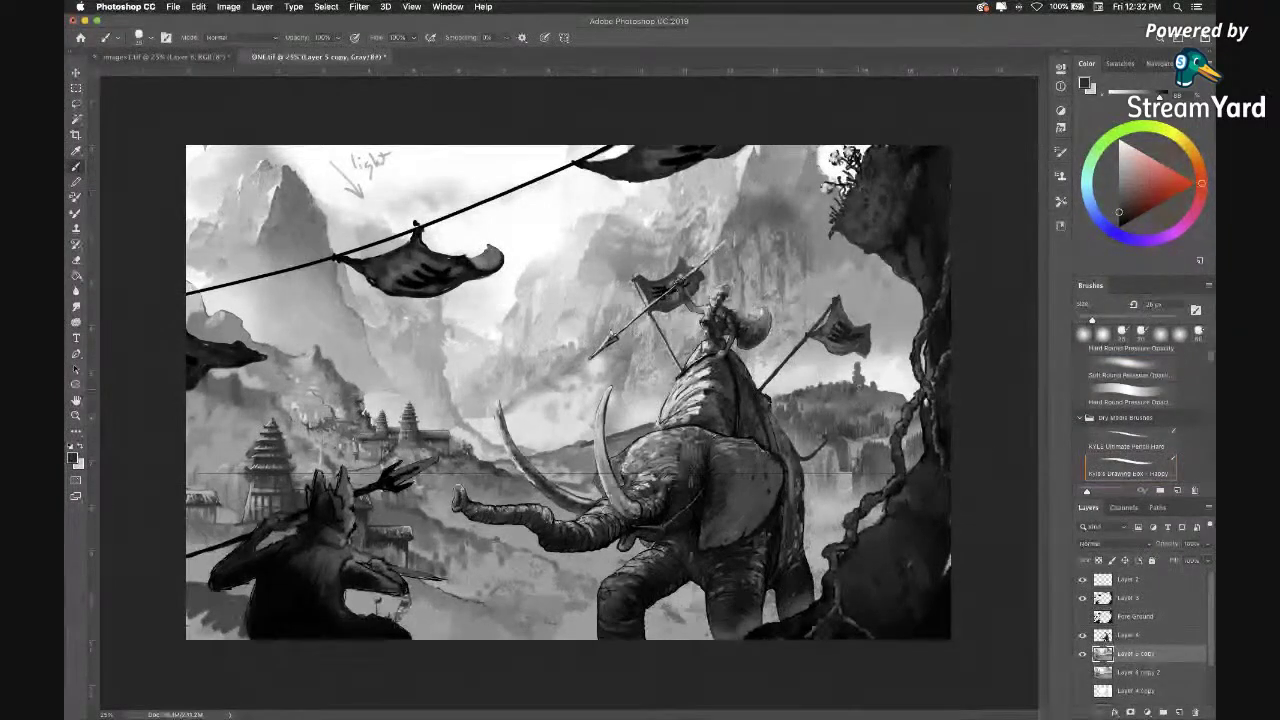
click(1061, 175)
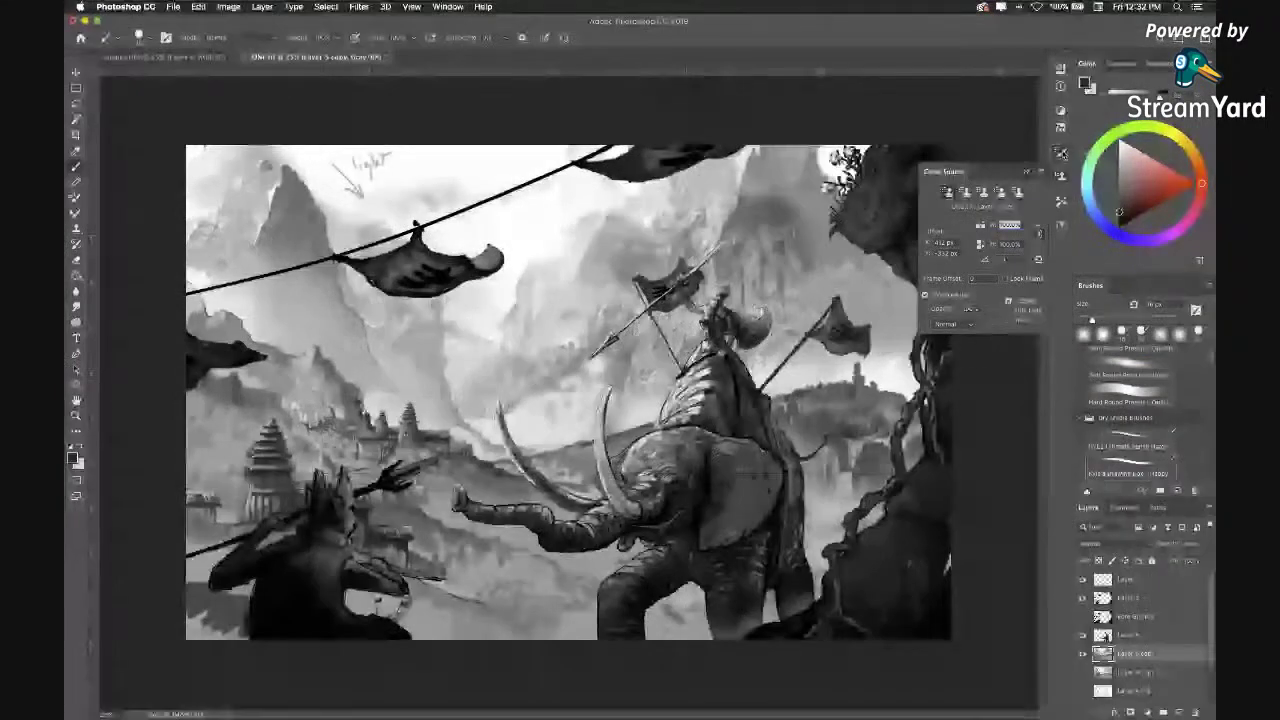
click(1061, 152)
drag(920, 368, 935, 366)
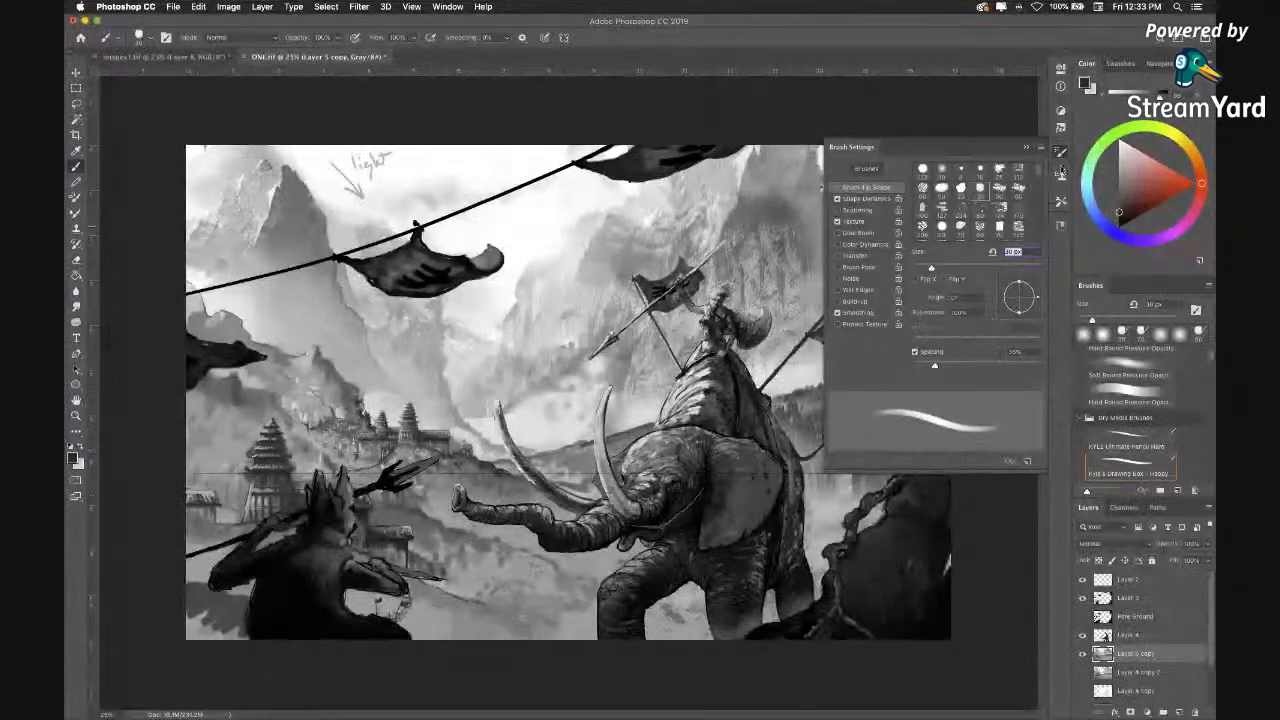
Paint gray foliage and shading onto the forested hill below the tower with Kyle's Drawing Box brush.
scroll(609, 383, up, 3)
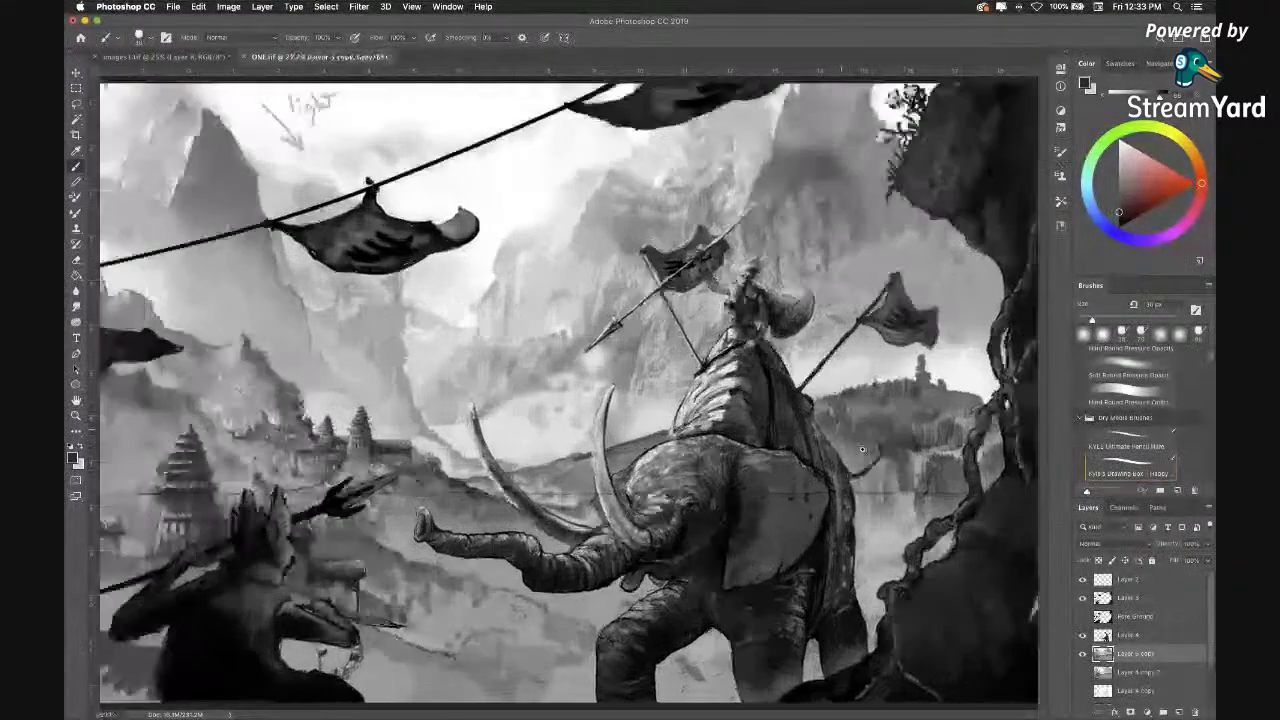
scroll(862, 450, up, 2)
scroll(862, 450, right, 5)
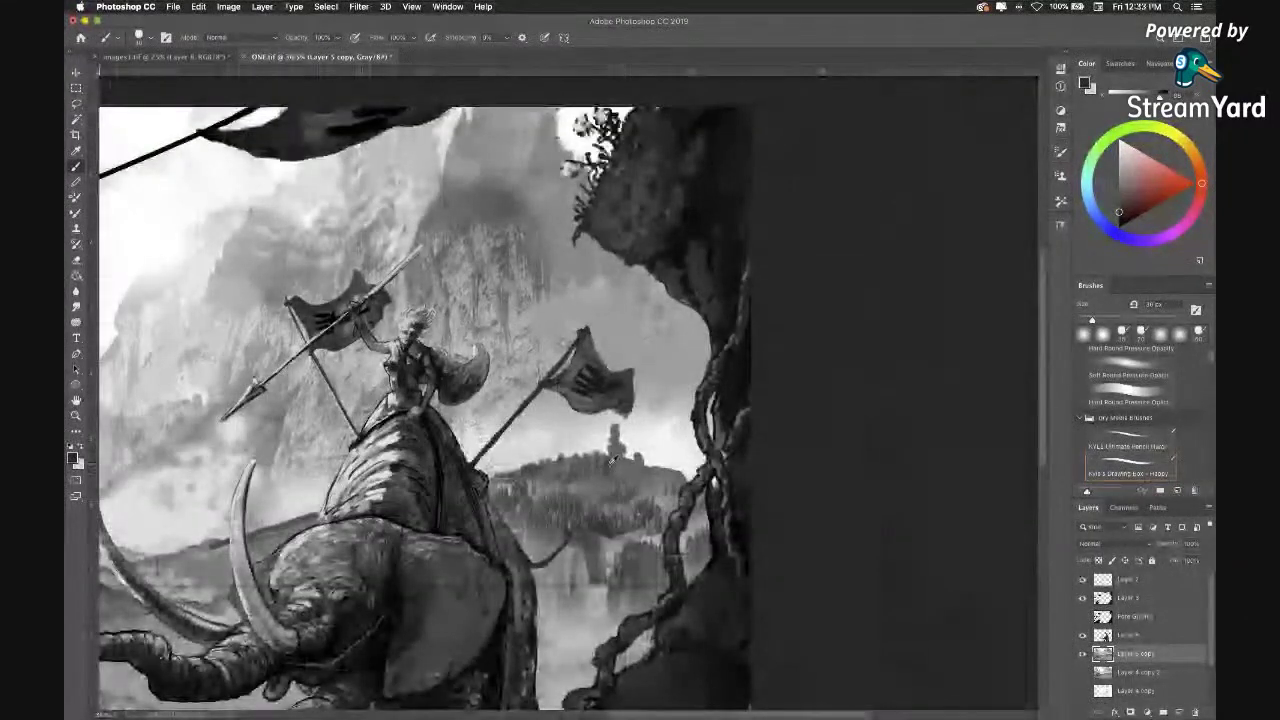
key(super+r)
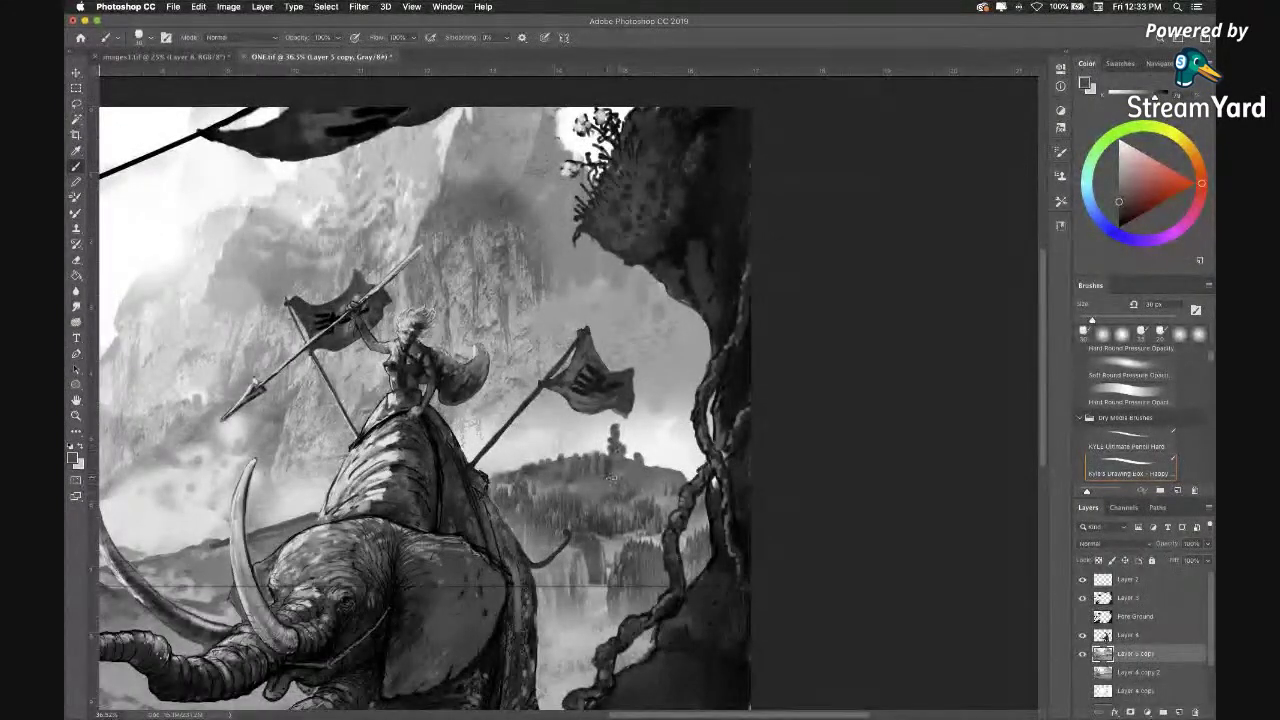
drag(564, 482, 574, 488)
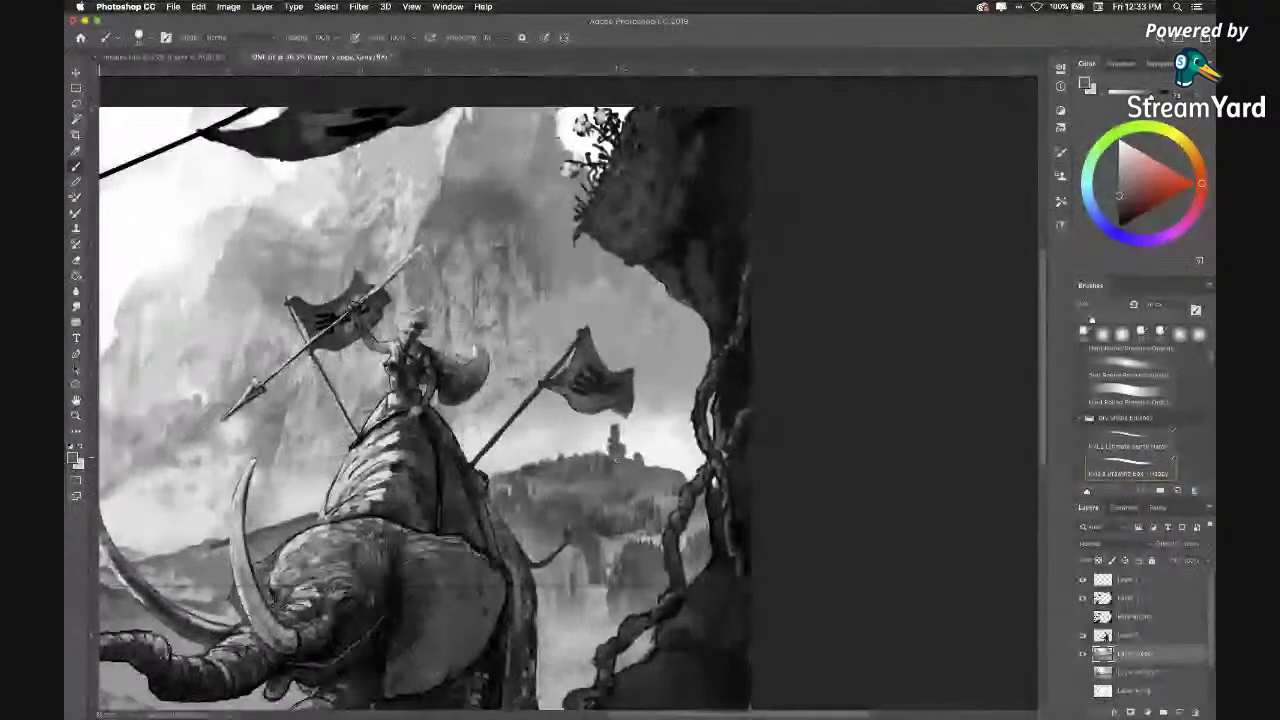
drag(578, 508, 574, 520)
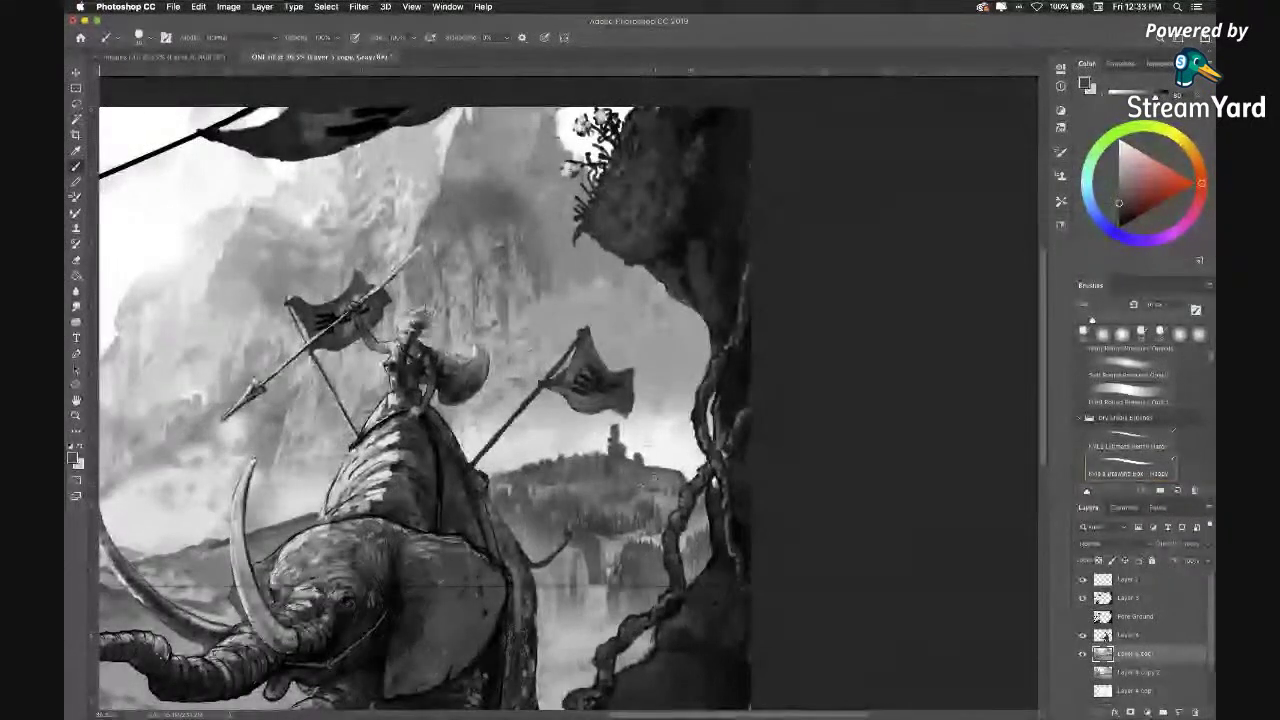
drag(640, 486, 794, 464)
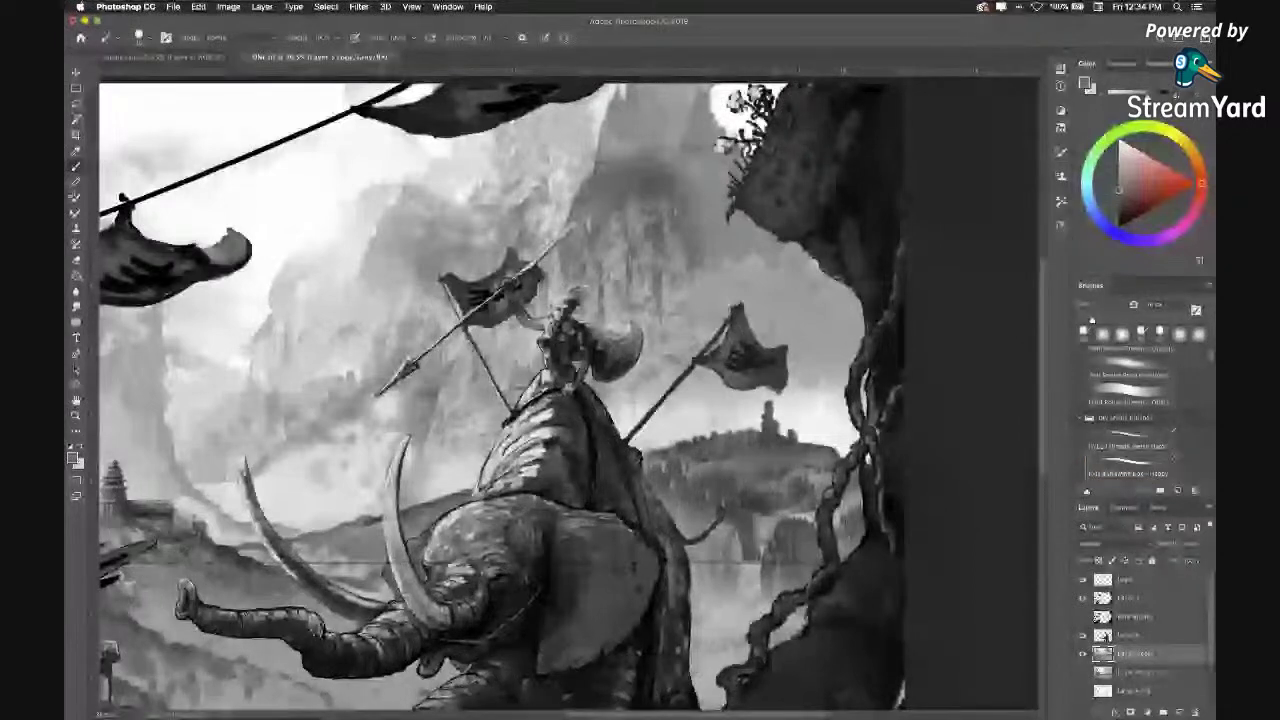
Sample a light gray from the valley and paint over the misty ground beside the elephant's far tusk with an enlarged brush.
key(super+minus)
key(super+minus)
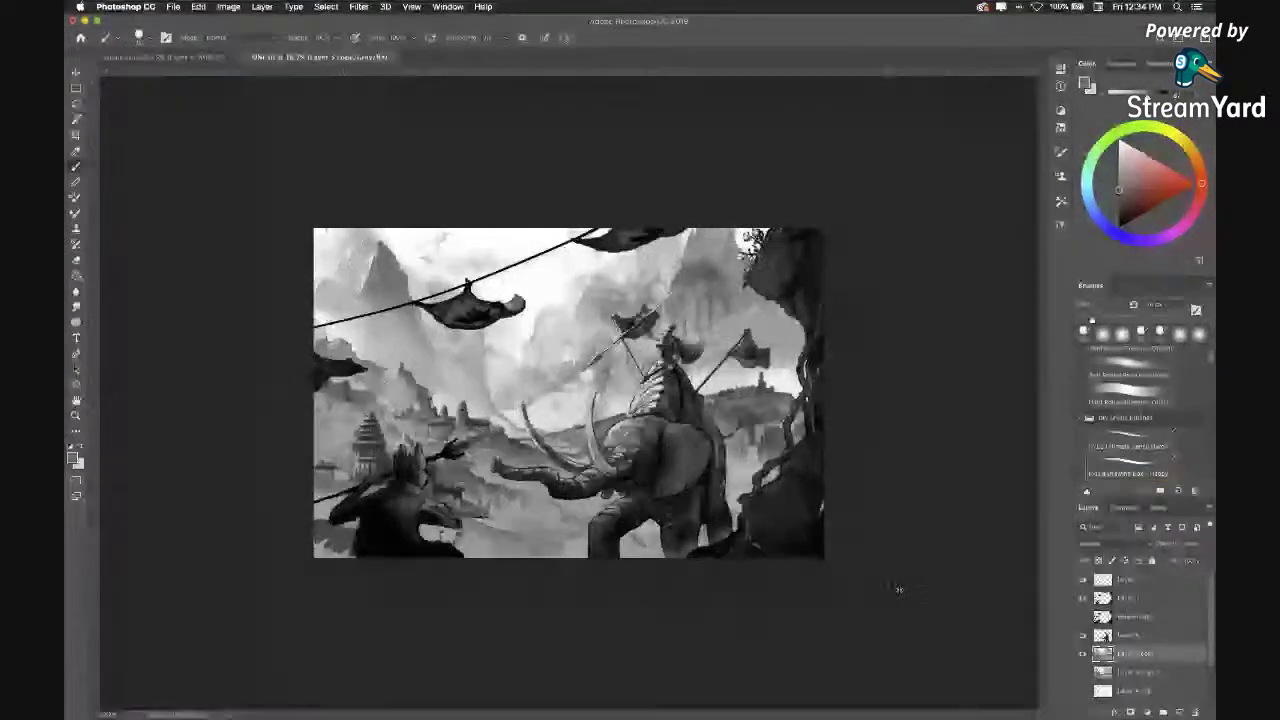
scroll(557, 472, up, 5)
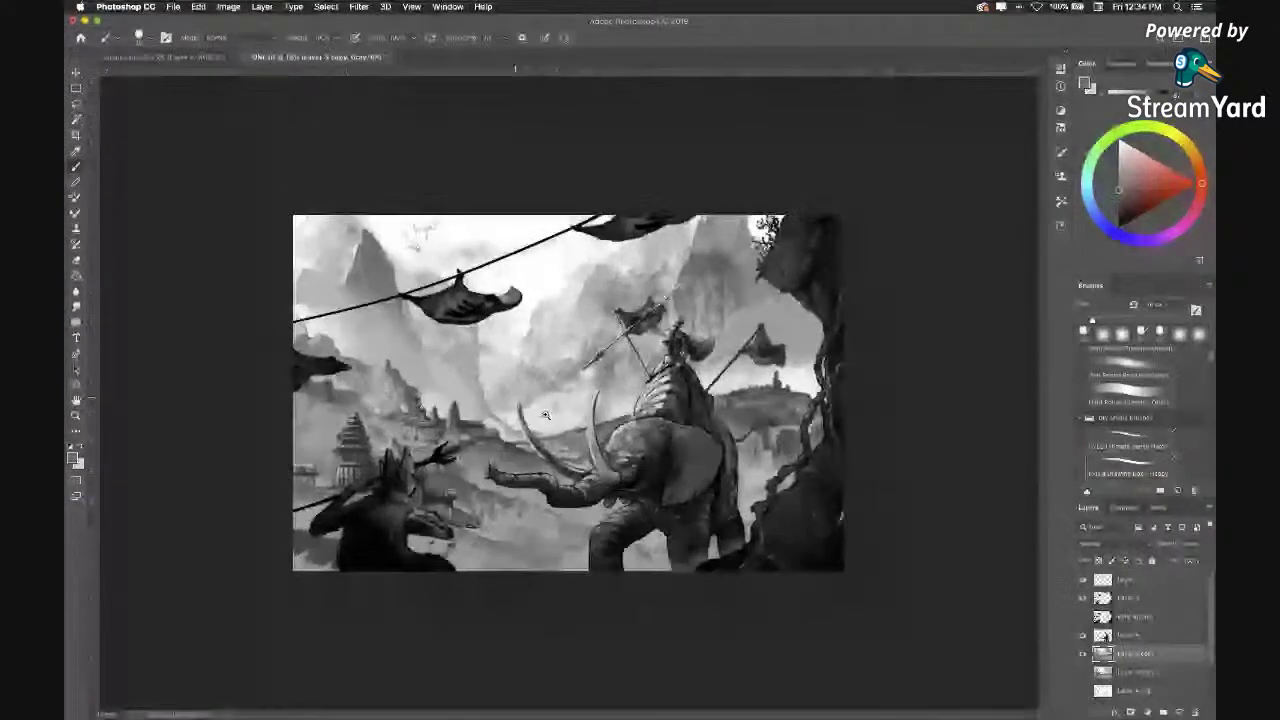
scroll(598, 455, left, 2)
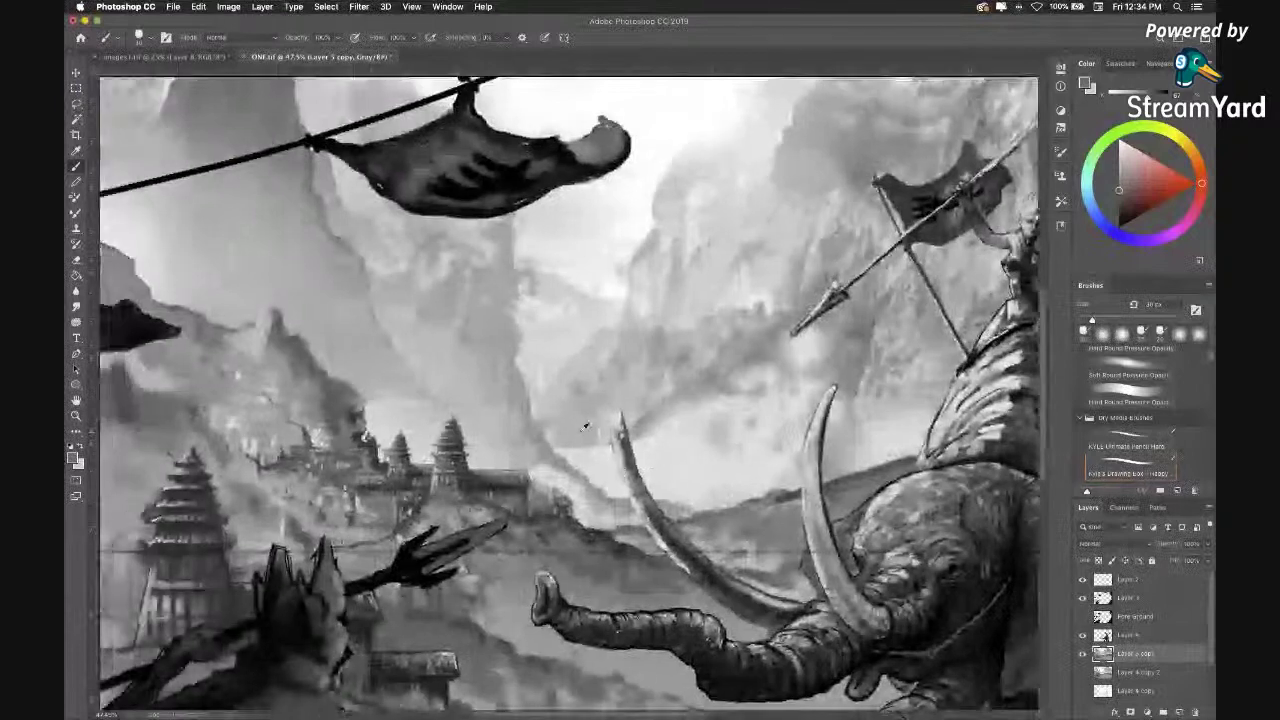
alt+click(584, 428)
key(])
key(])
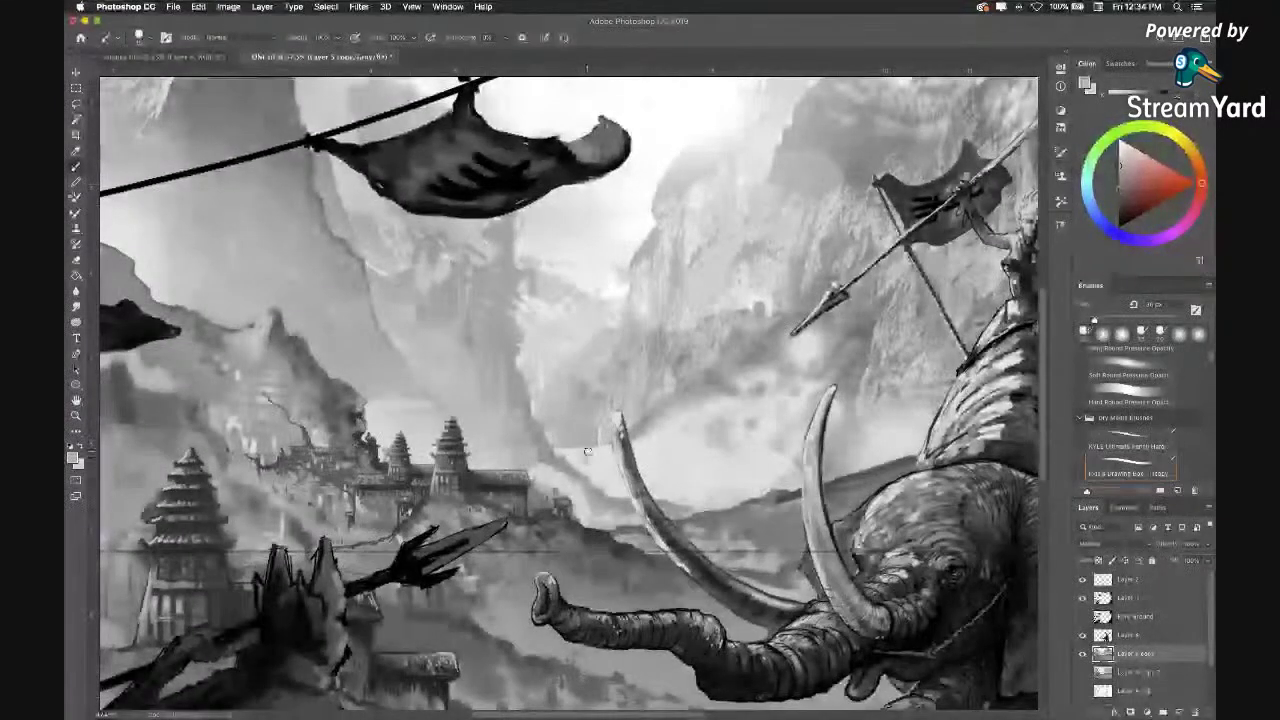
mouse_move(590, 442)
mouse_down()
mouse_move(556, 455)
mouse_move(598, 448)
mouse_move(578, 450)
mouse_up()
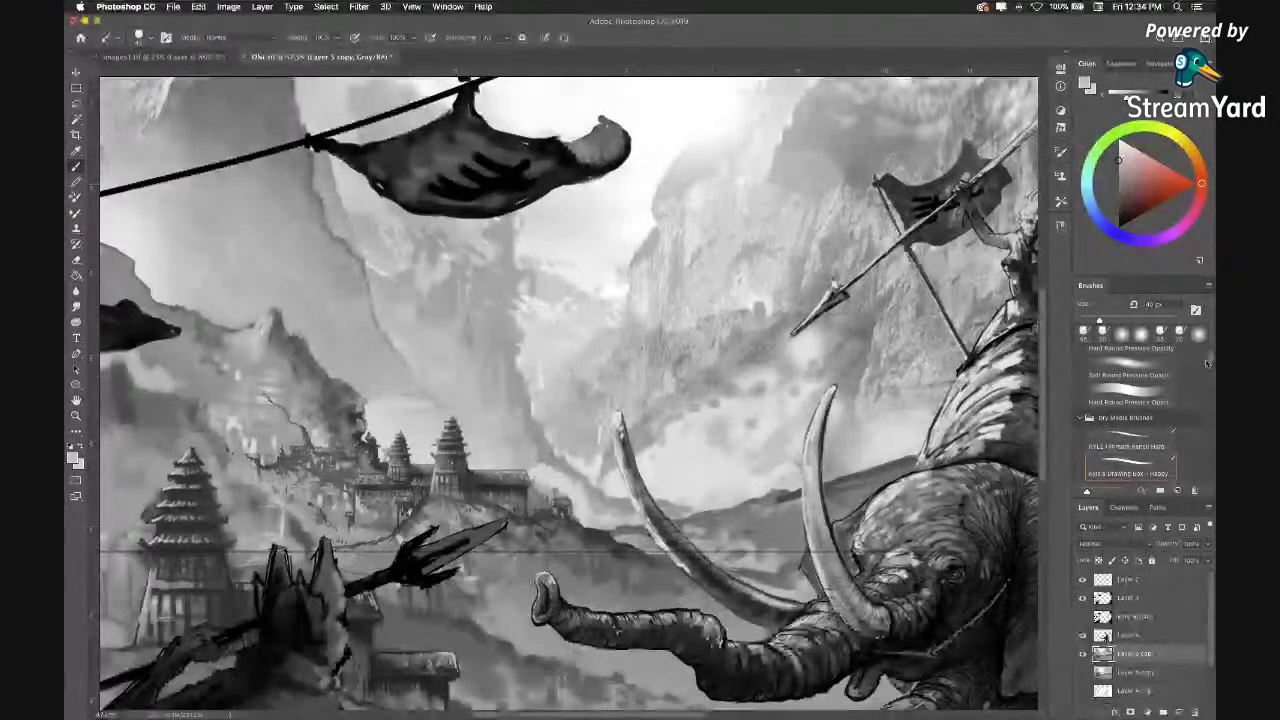
Choose a textured brush from Kyle's Concept Brushes and a mid gray for painting the valley.
scroll(1211, 382, down, 3)
scroll(1211, 382, down, 3)
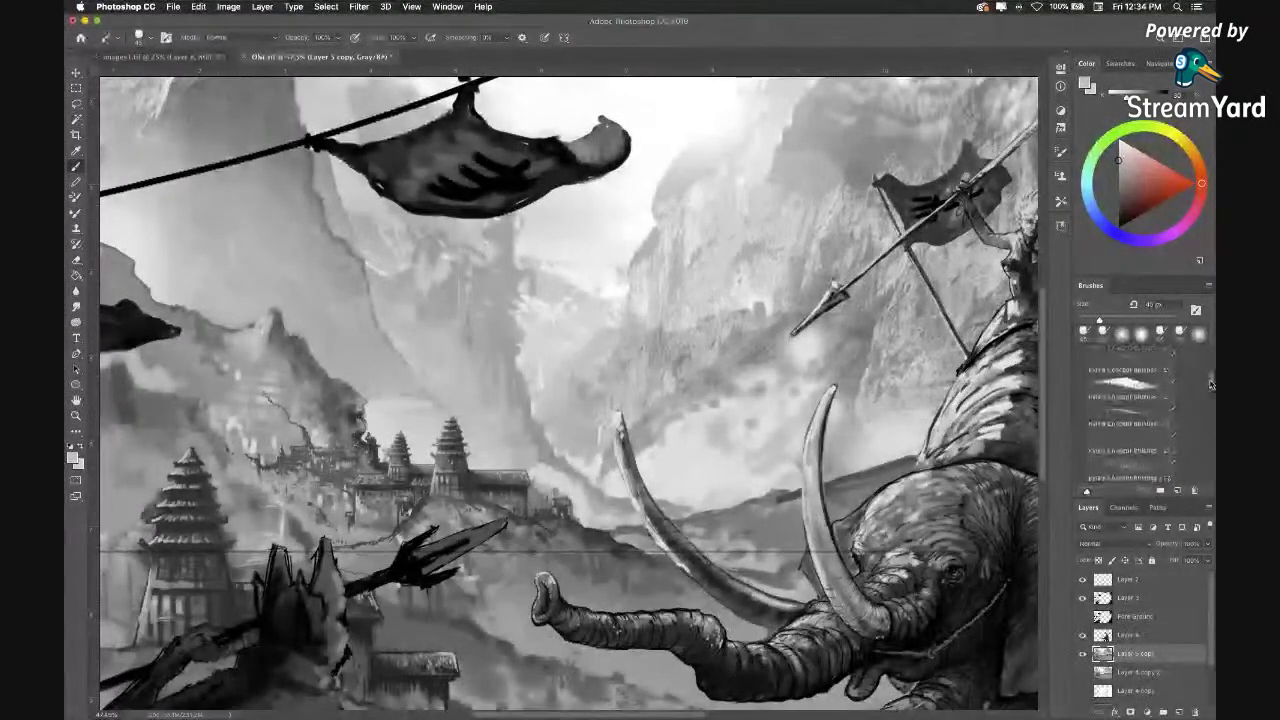
scroll(1211, 382, down, 5)
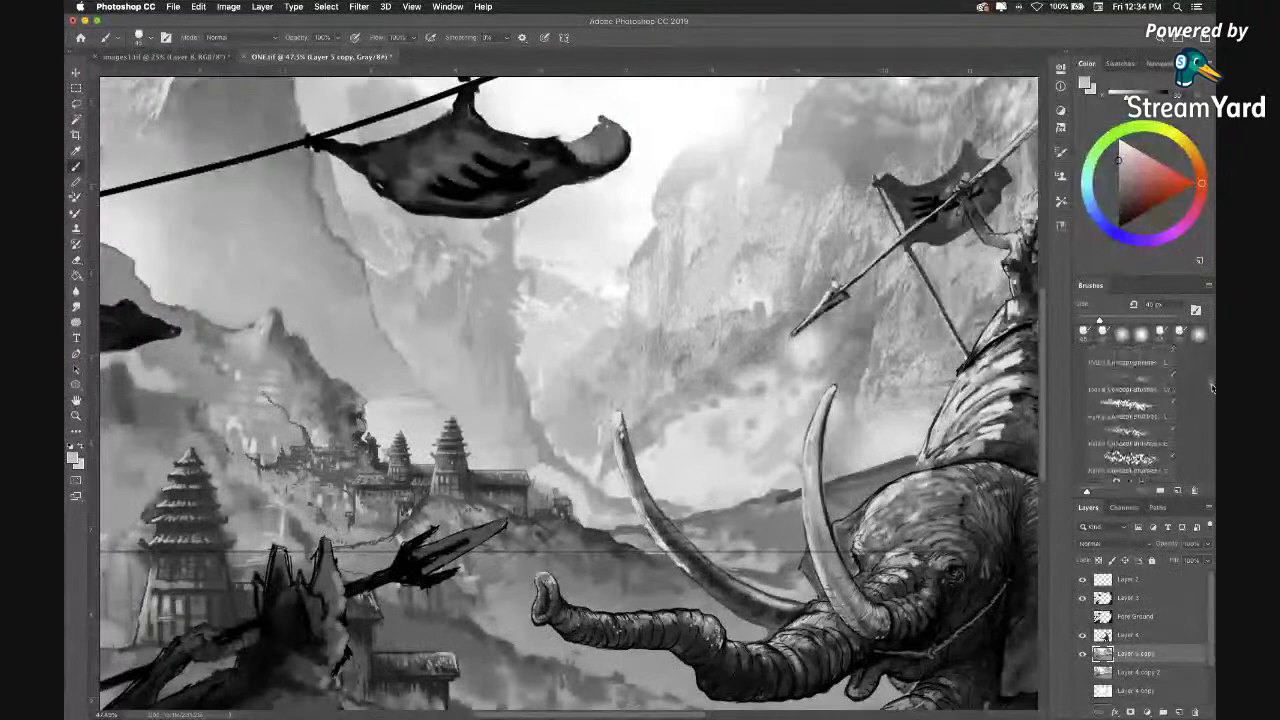
click(1137, 397)
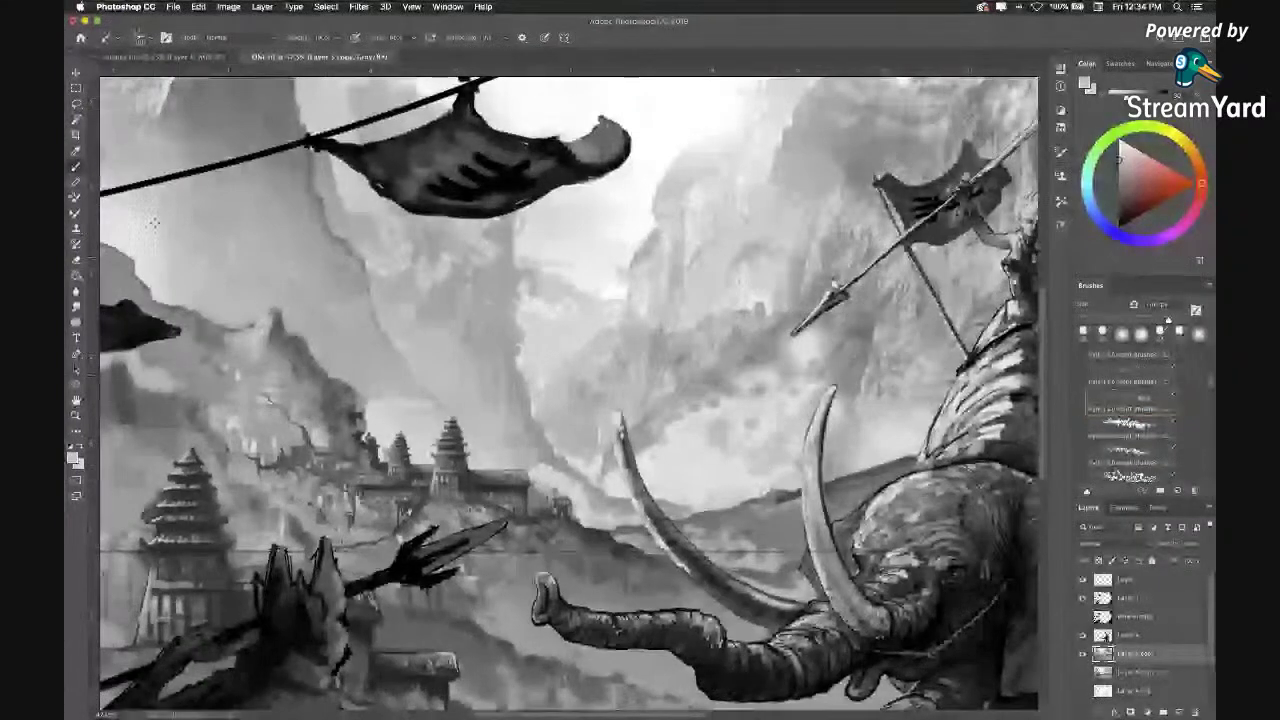
click(1116, 175)
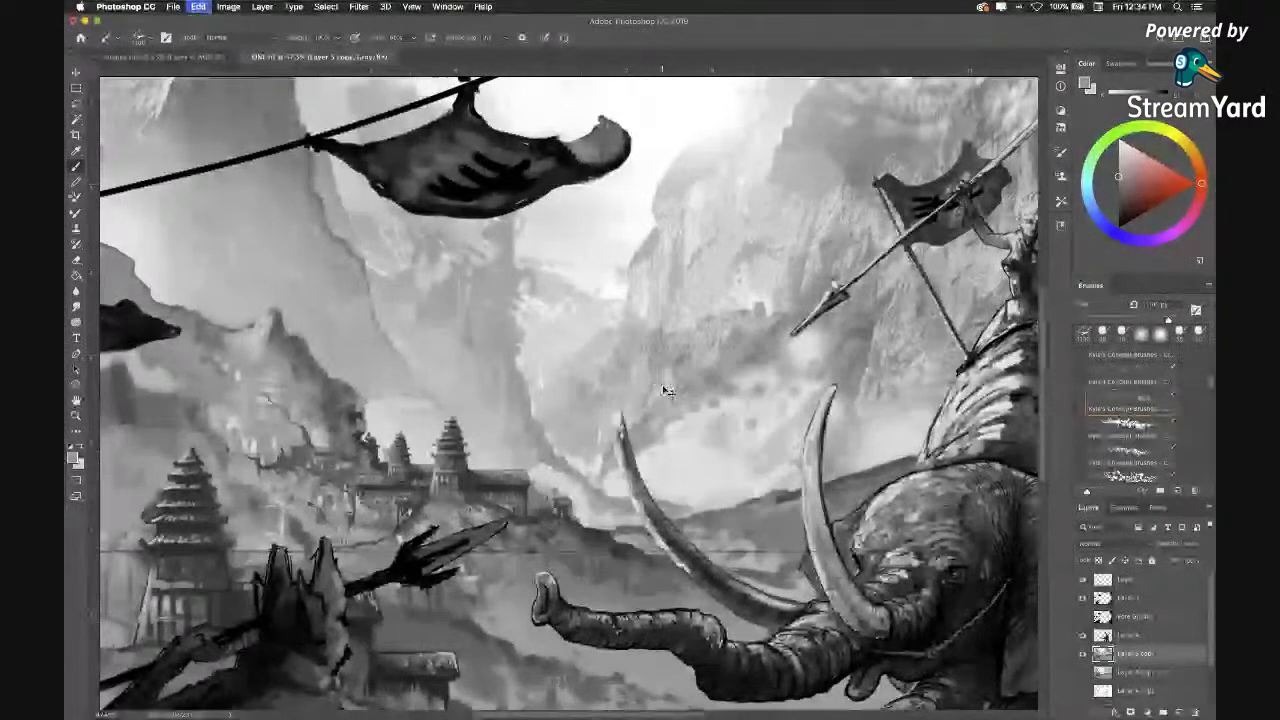
Try several other brushes from Kyle's Concept Brushes for the valley texture.
scroll(1211, 385, down, 1)
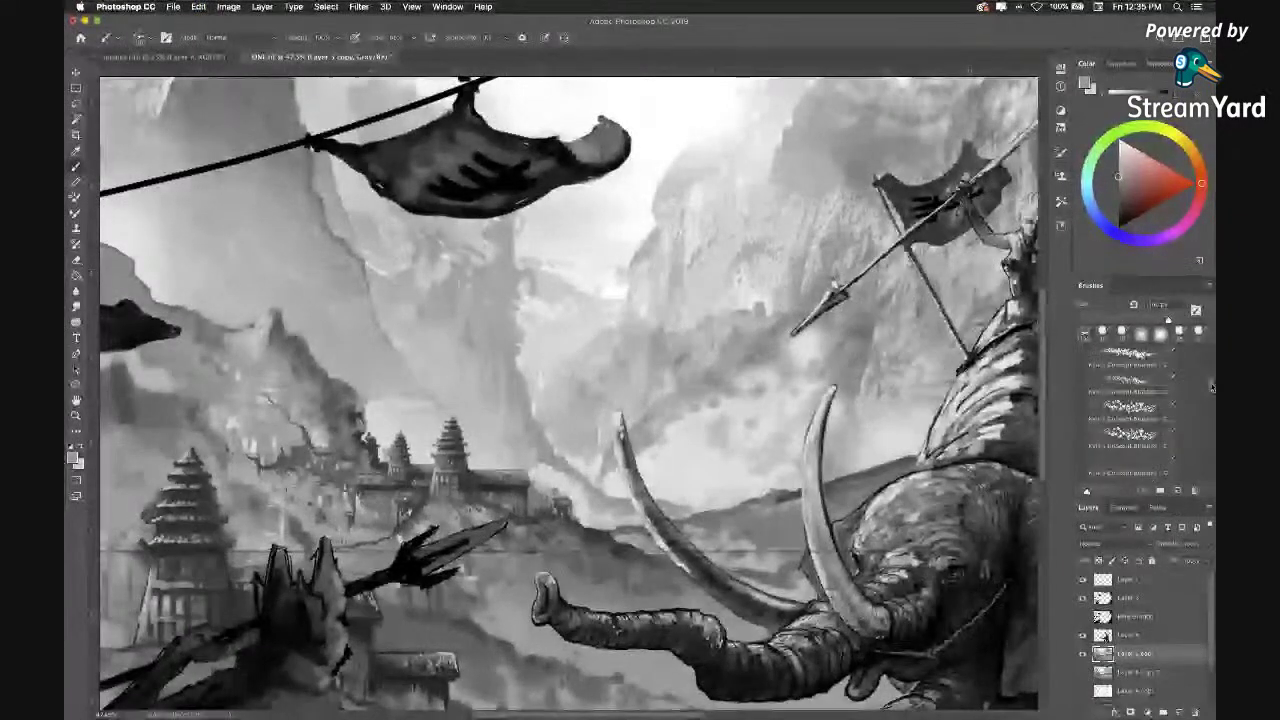
scroll(1211, 388, down, 1)
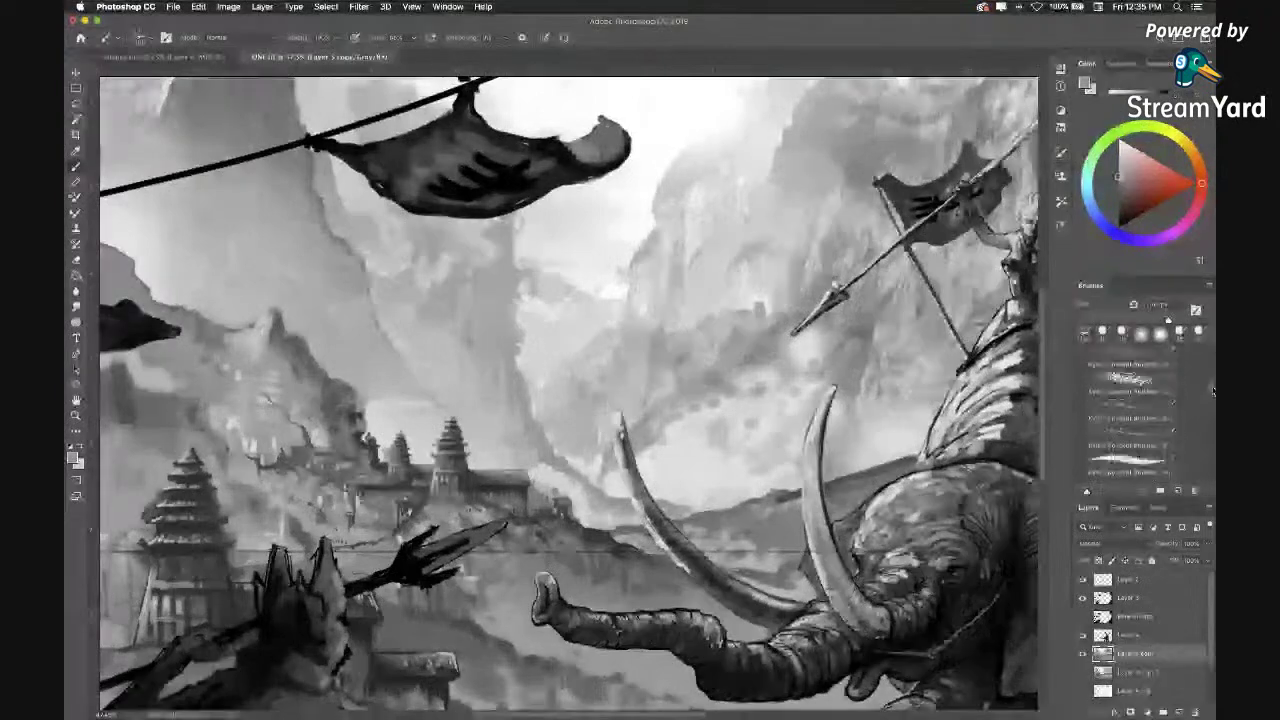
scroll(1212, 392, down, 1)
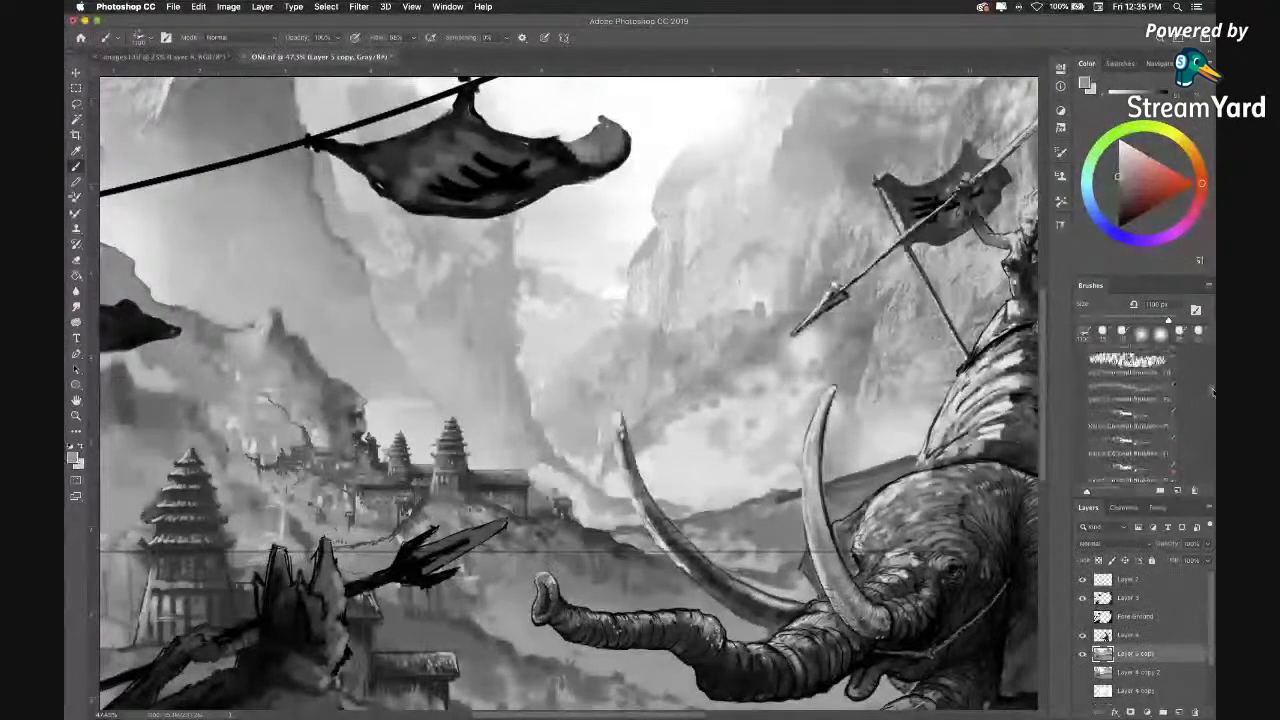
scroll(1211, 395, down, 1)
click(1130, 392)
click(1129, 434)
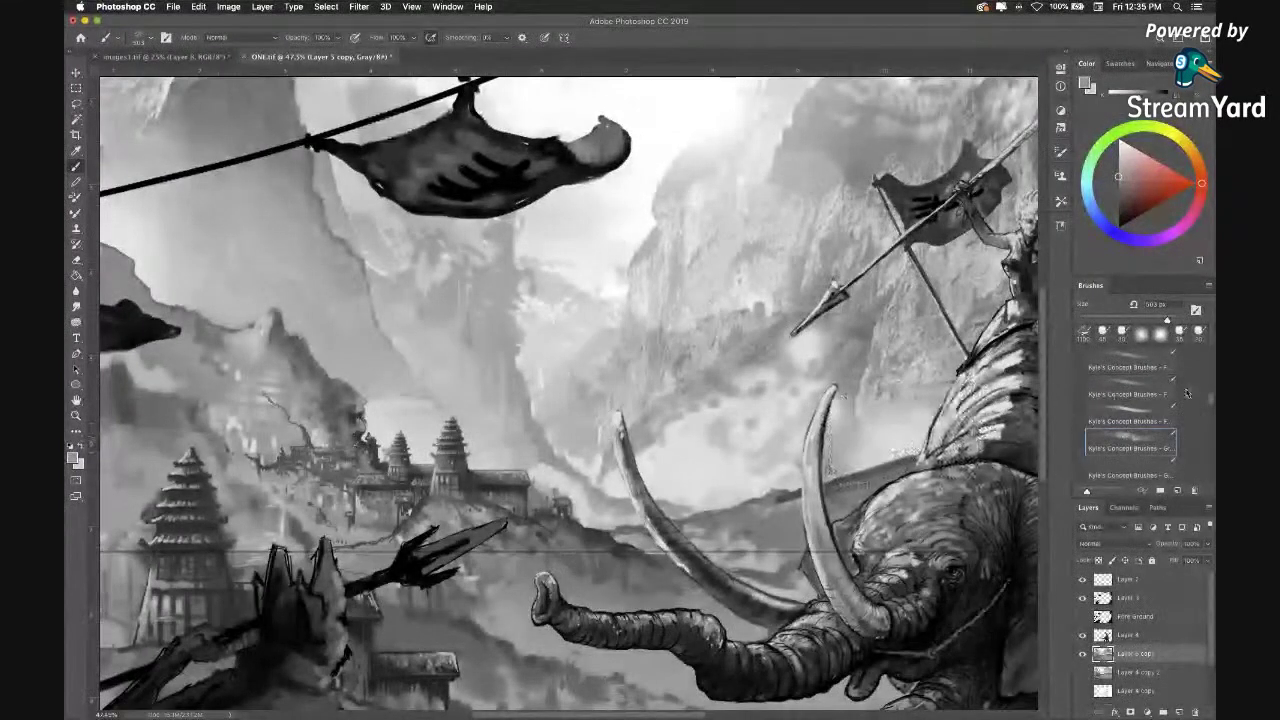
scroll(1212, 405, down, 3)
scroll(1212, 409, down, 2)
scroll(1212, 415, down, 2)
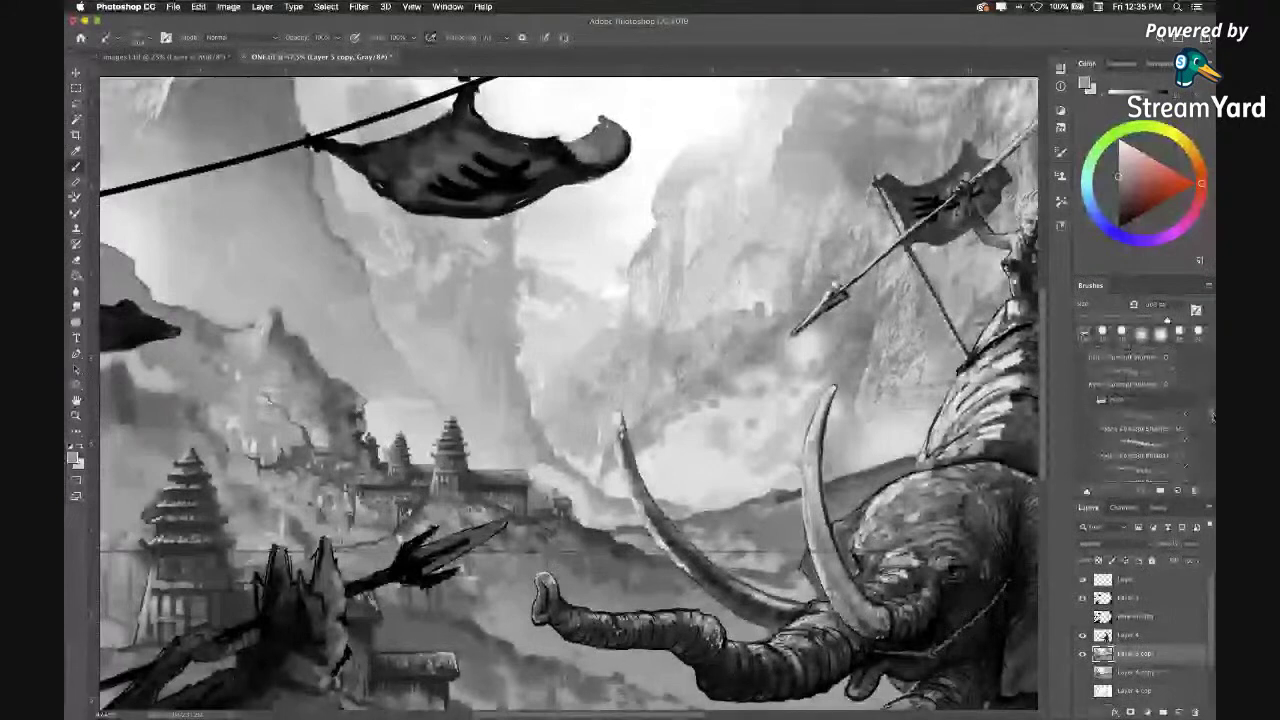
scroll(1212, 415, down, 1)
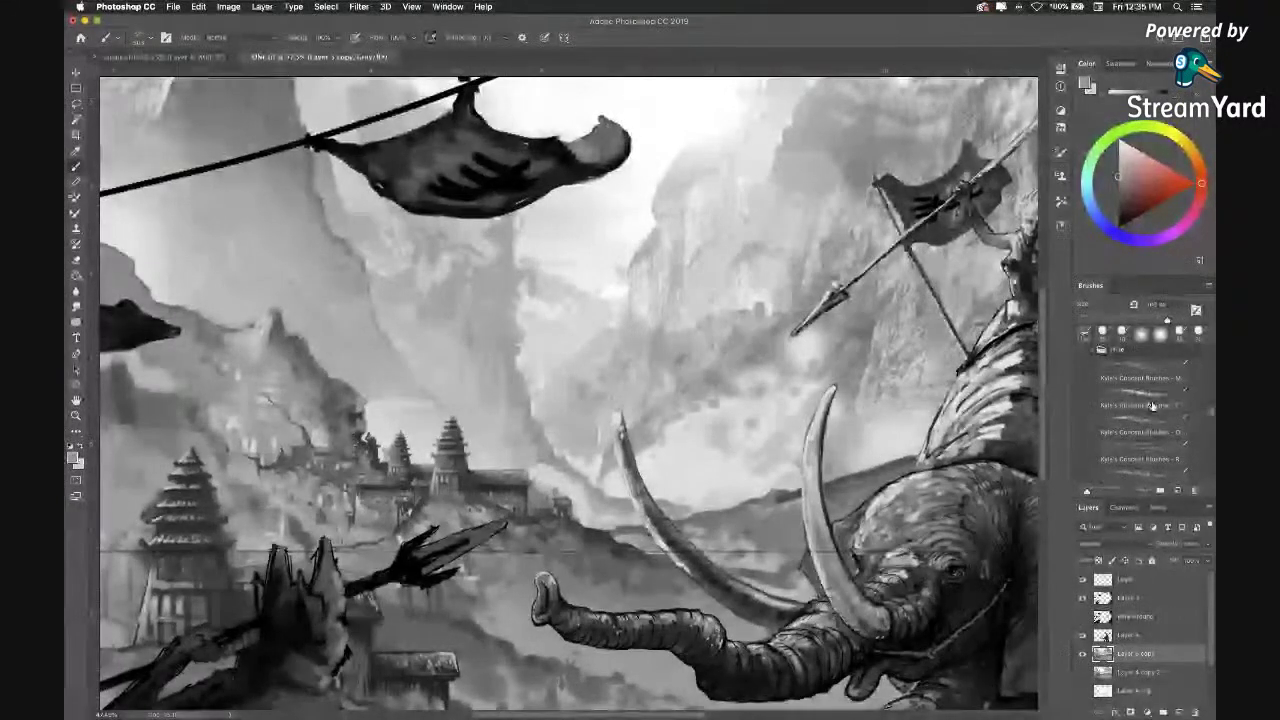
click(1147, 376)
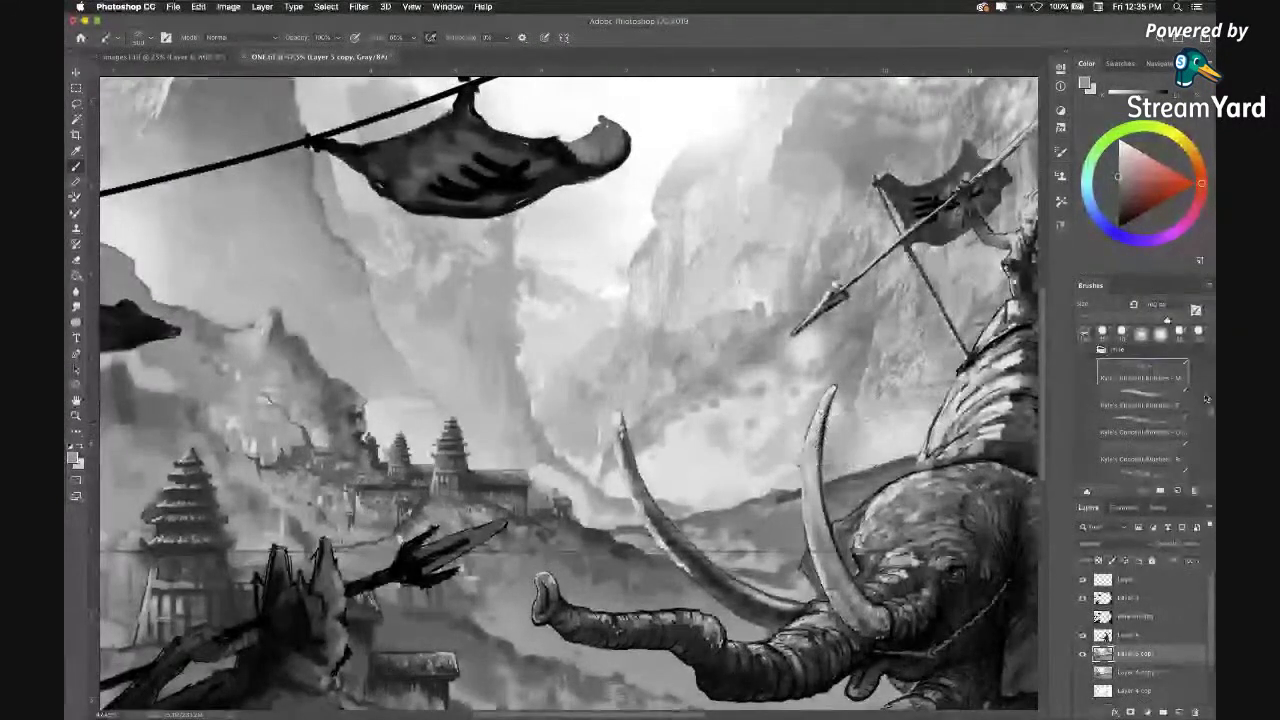
Choose a broken, cloud-like brush from Kyle's Concept Brushes, and undo the oversized test stroke behind the tusks.
scroll(1212, 410, down, 2)
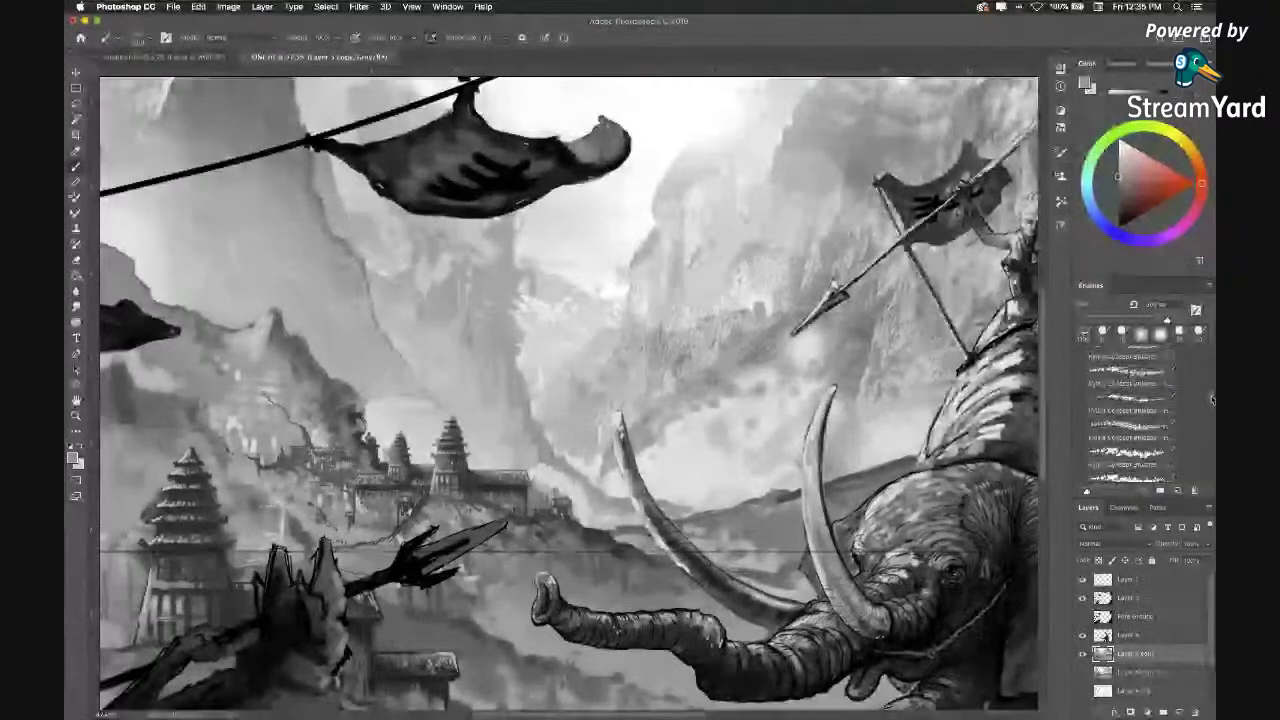
scroll(1212, 395, down, 1)
scroll(1212, 390, down, 1)
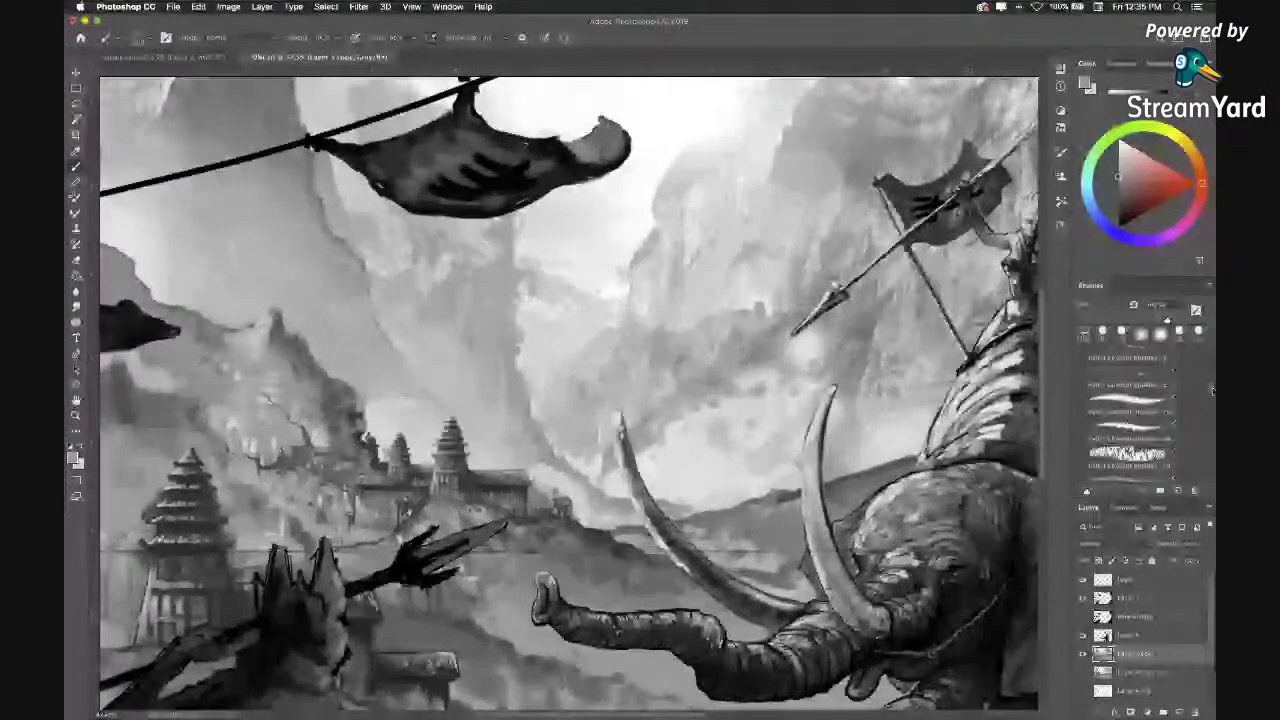
scroll(1212, 383, down, 2)
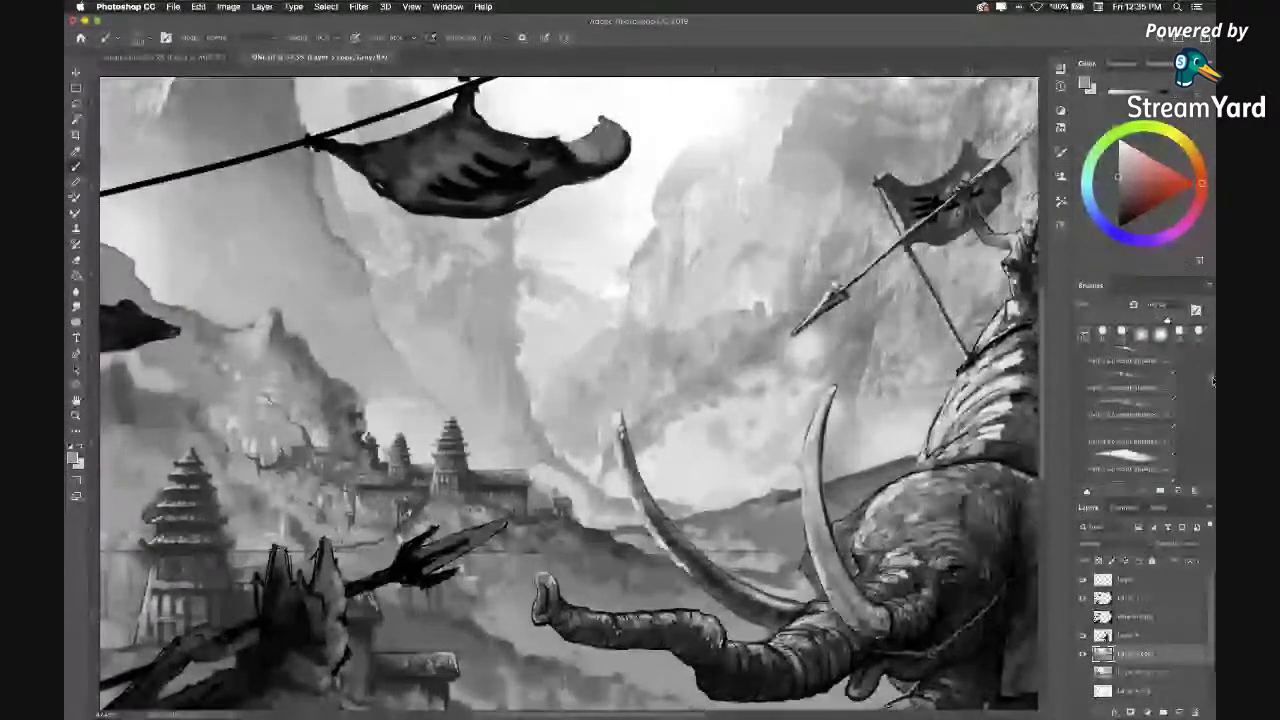
scroll(1212, 381, down, 1)
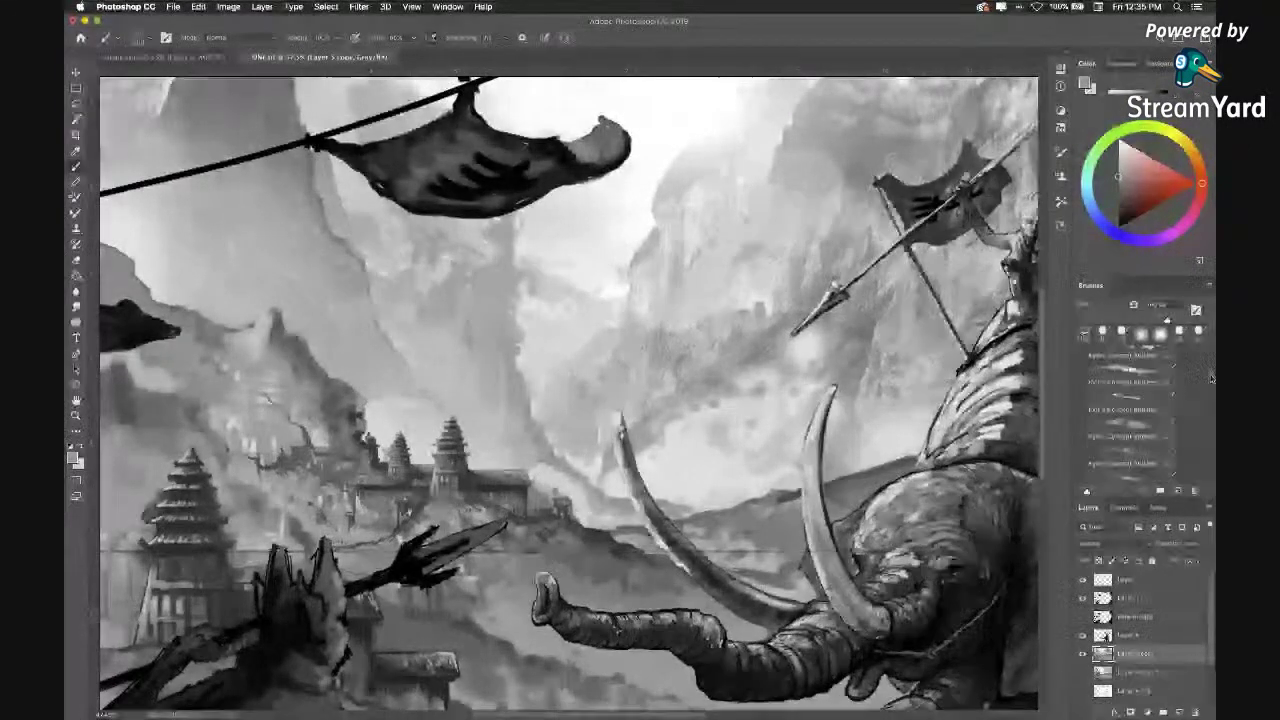
click(1131, 432)
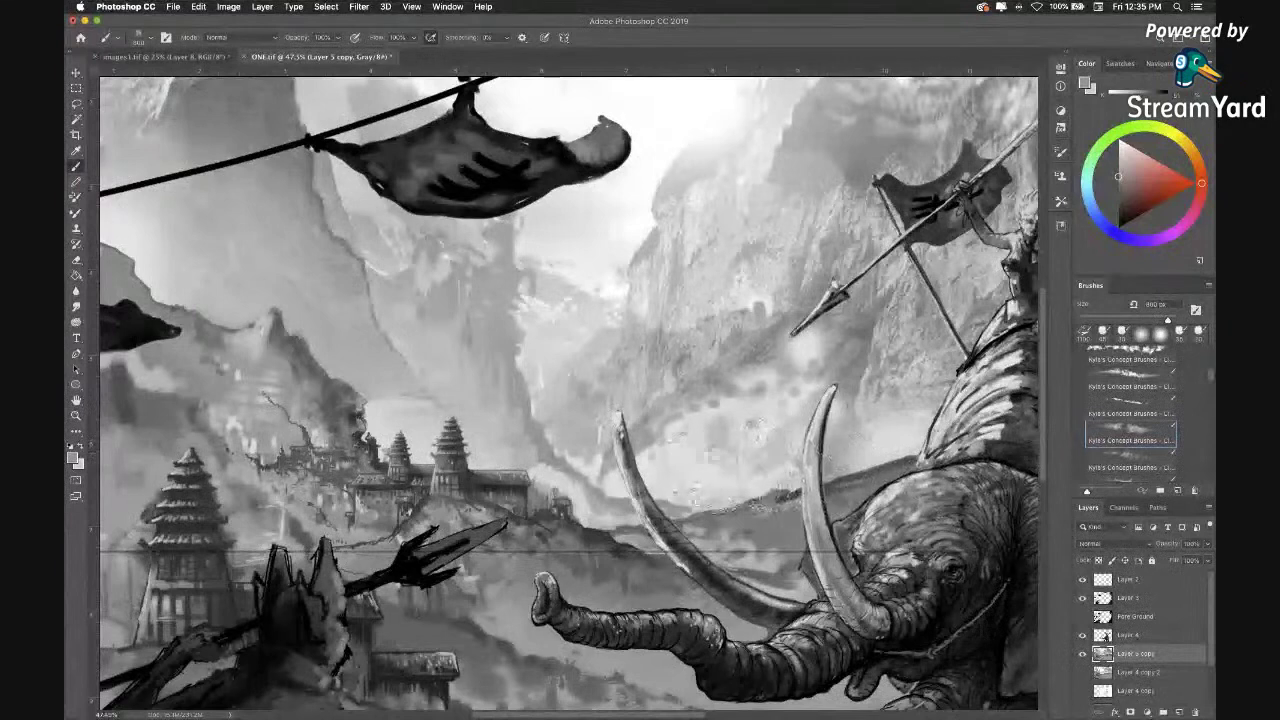
key(super+z)
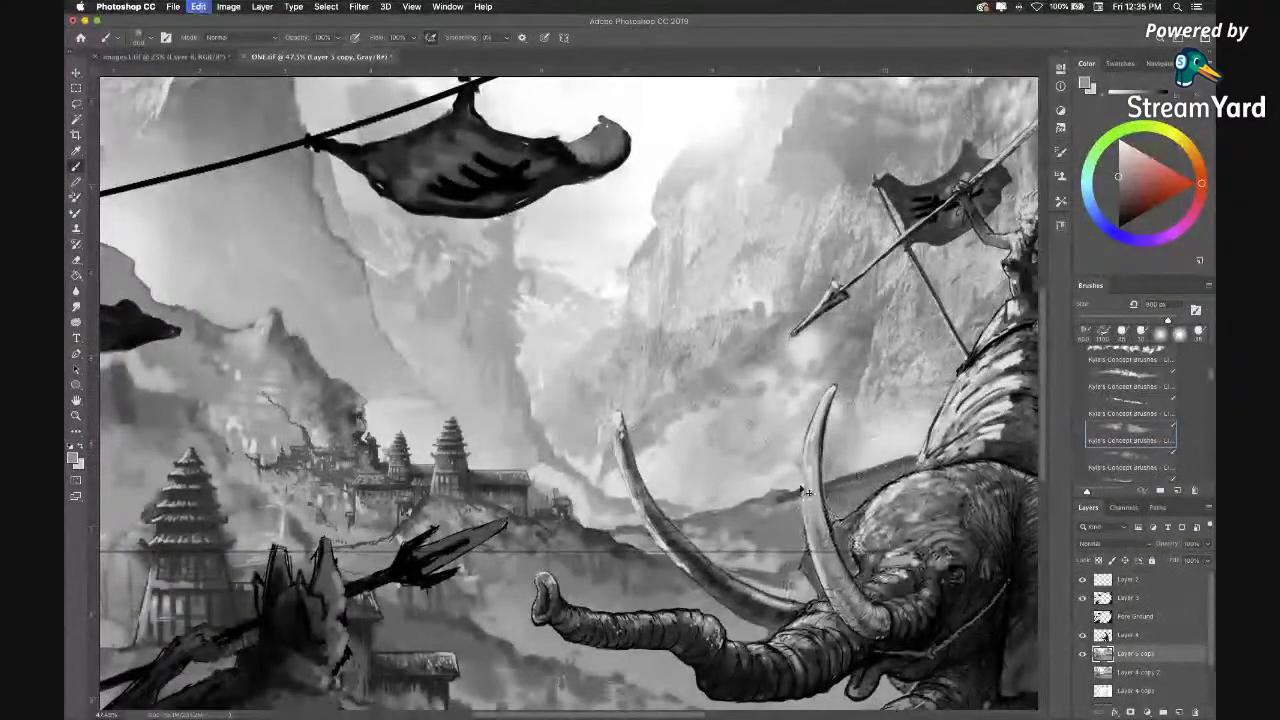
Reduce the textured brush's size and paint gray and white wisps of mist in the valley behind the tusks.
key(bracketleft)
key(bracketleft)
key(bracketleft)
key(bracketleft)
key(bracketleft)
key(bracketleft)
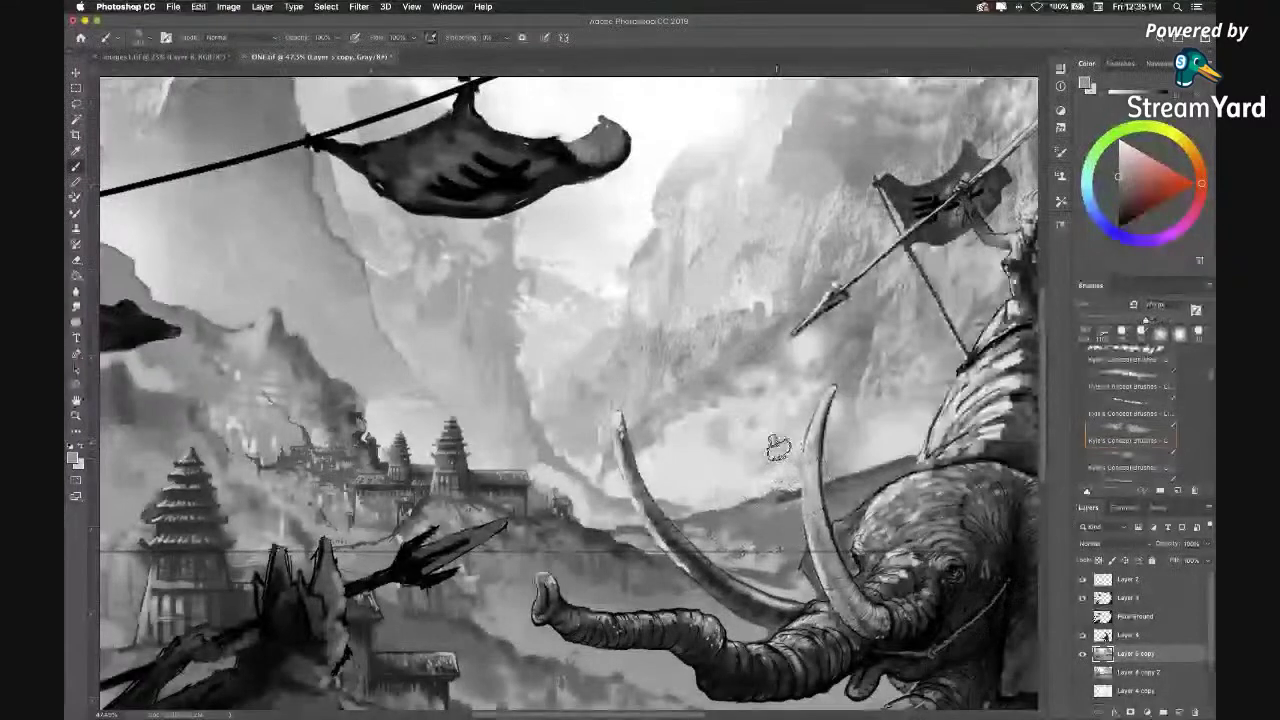
key(bracketleft)
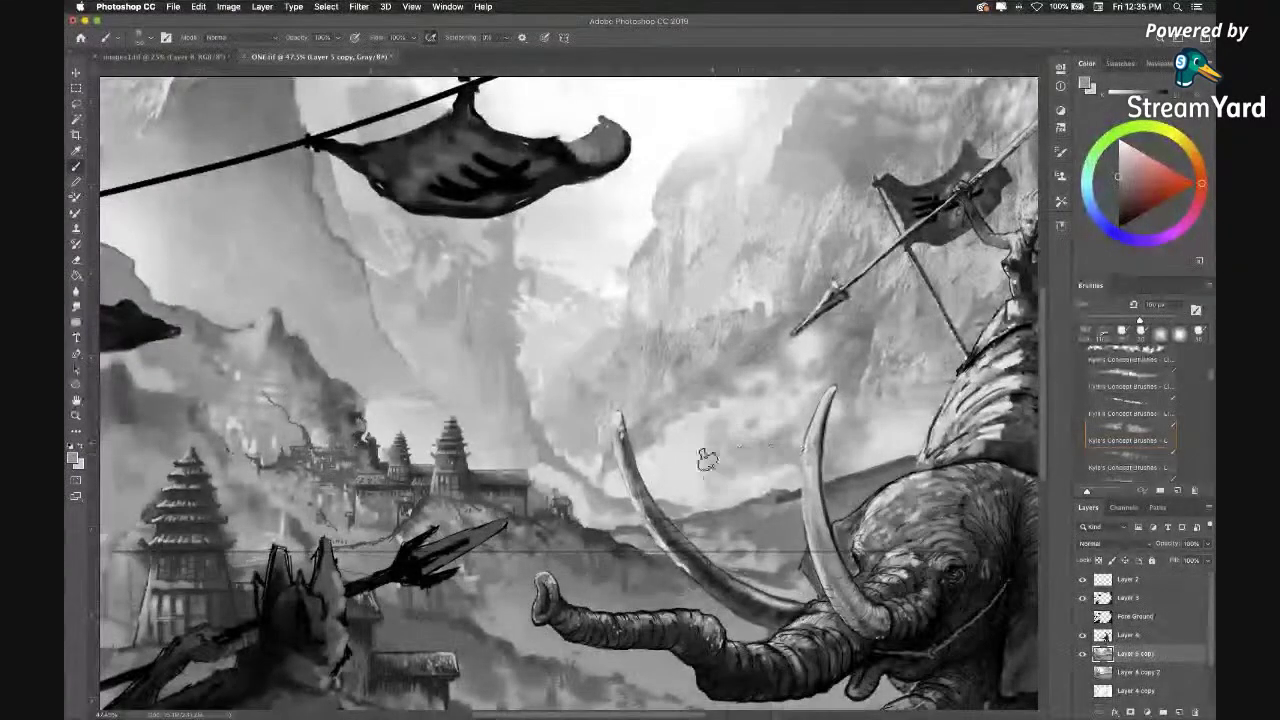
key(bracketleft)
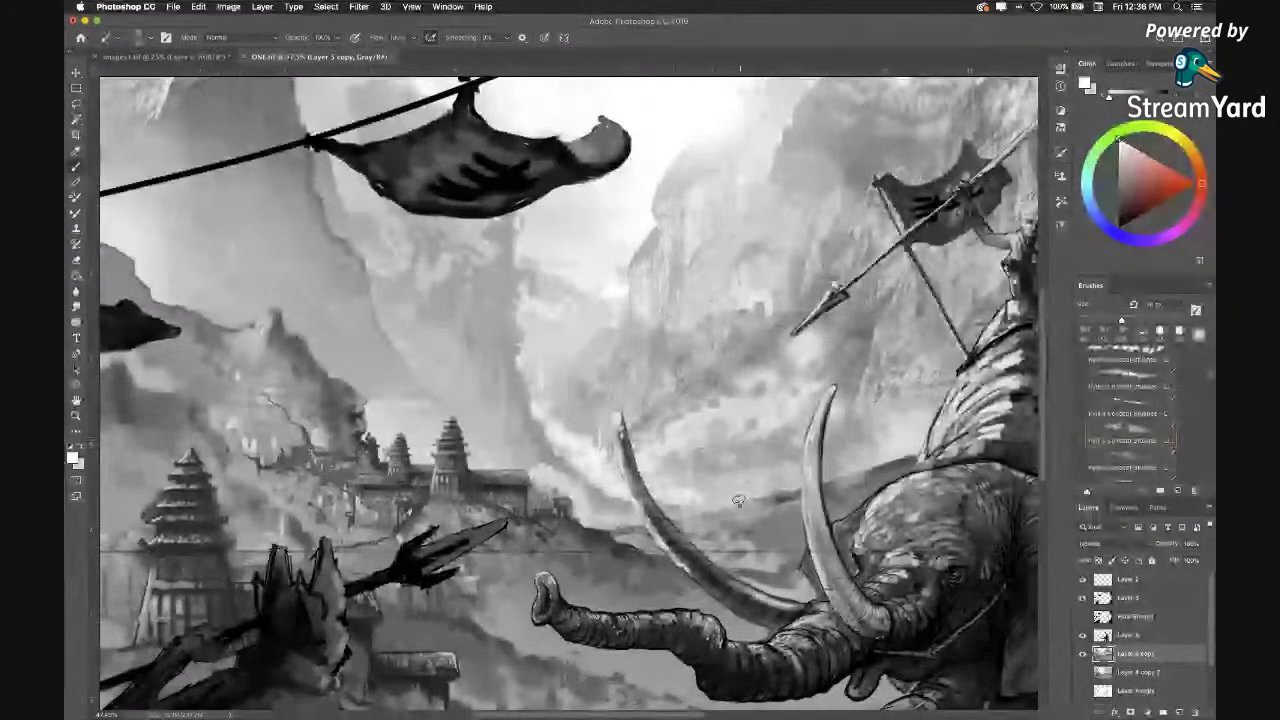
Enlarge the textured brush and paint white mist behind the distant pagodas, extending toward the elephant's tusks.
key(bracketright)
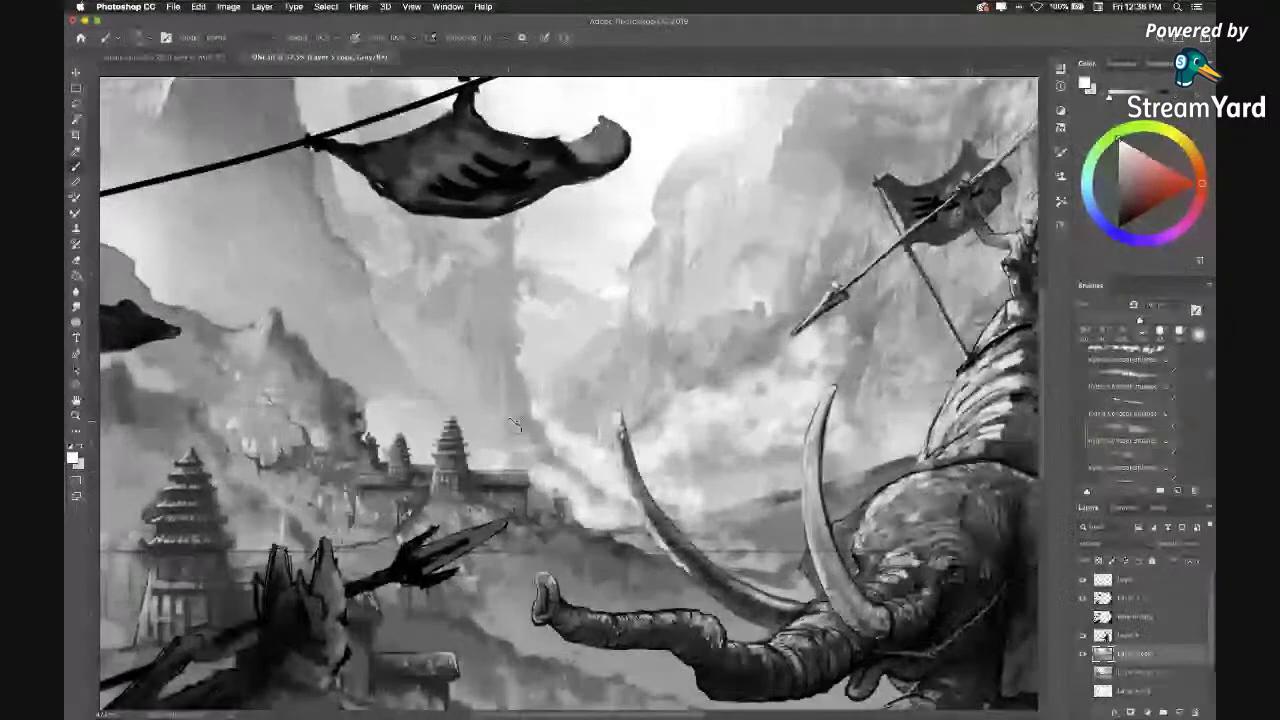
mouse_move(413, 418)
mouse_down()
mouse_move(376, 367)
mouse_move(520, 377)
mouse_move(507, 442)
mouse_move(609, 466)
mouse_up()
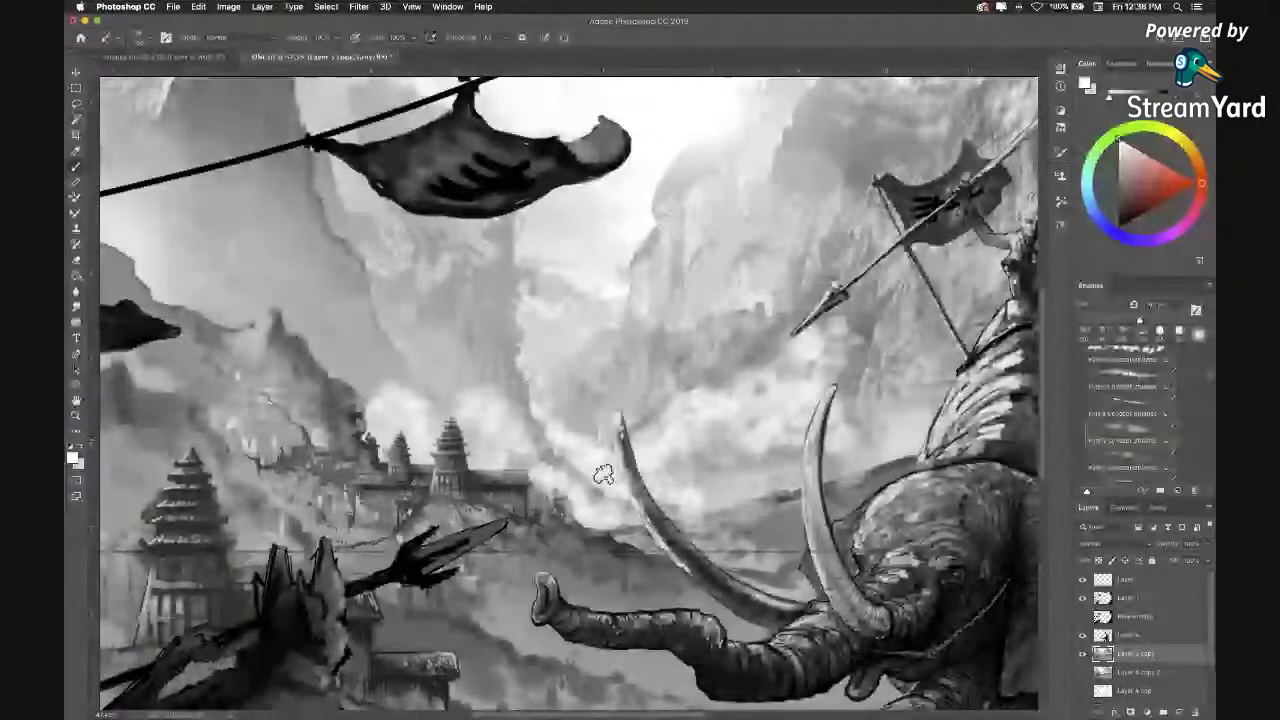
scroll(603, 475, down, 8)
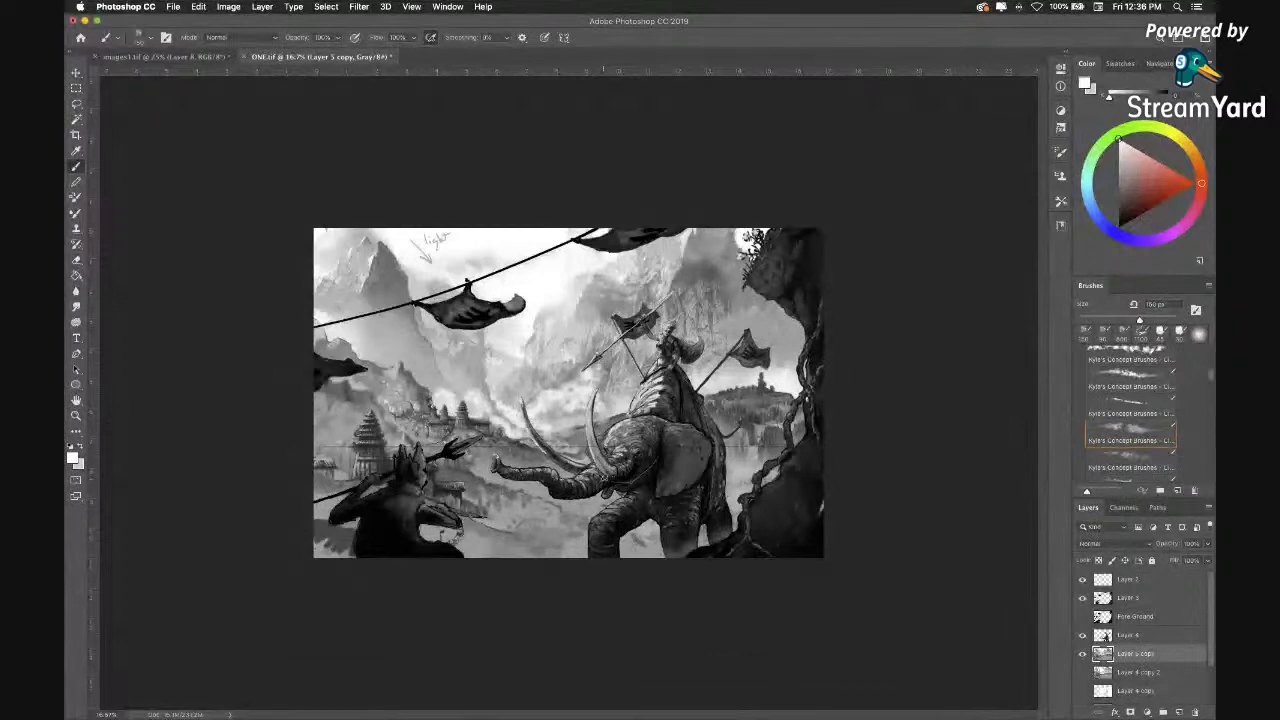
Enlarge the brush to 300 px and paint white mist around the forested hill and in the valley behind the tusks.
scroll(754, 393, up, 5)
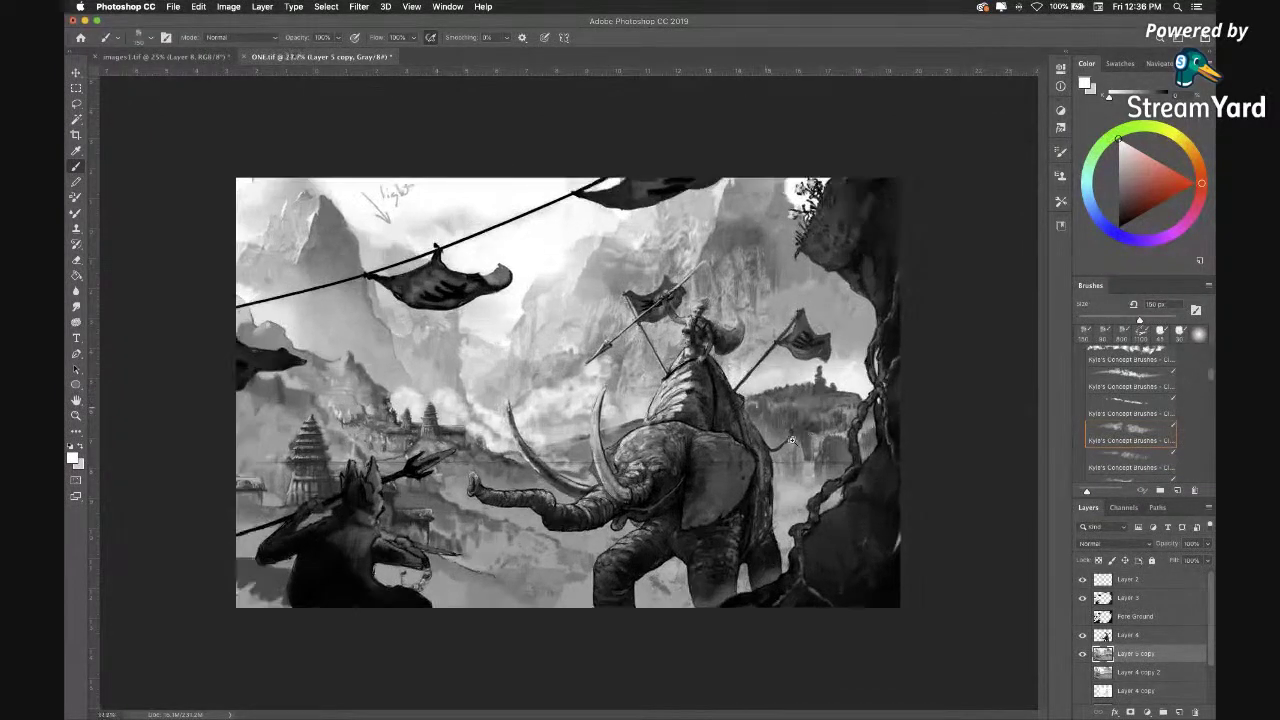
key(bracketright)
key(bracketright)
key(bracketright)
key(bracketright)
key(bracketright)
key(bracketright)
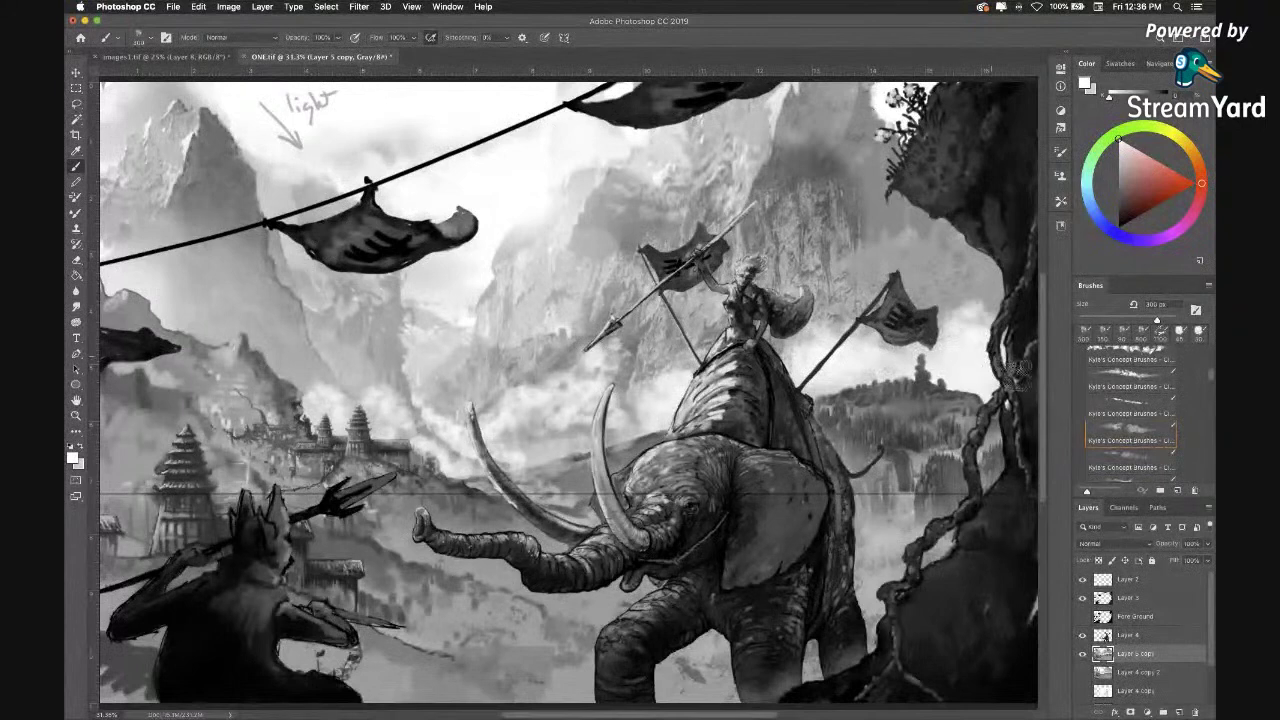
mouse_move(1017, 370)
mouse_down()
mouse_move(1000, 388)
mouse_move(1027, 425)
mouse_up()
drag(643, 396, 552, 434)
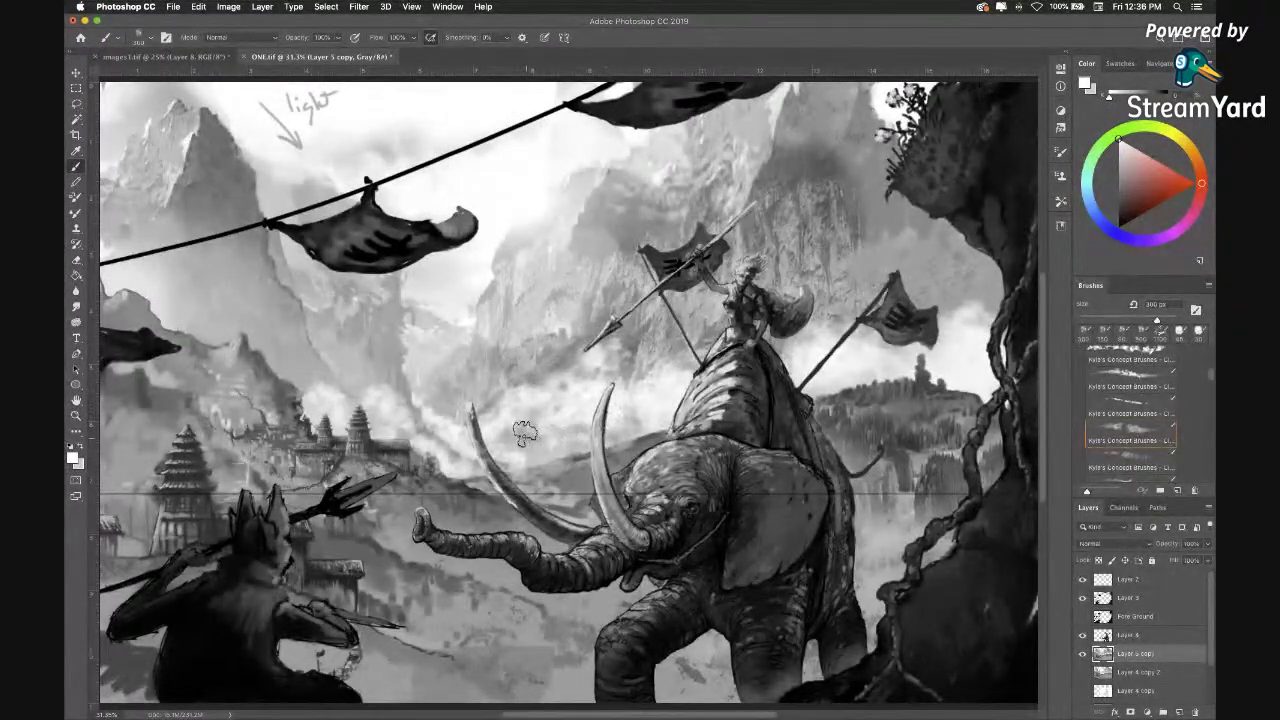
Try light mist strokes with a 700 px brush on the cliff behind the elephant's rider, undoing each attempt.
key(super+minus)
key(super+minus)
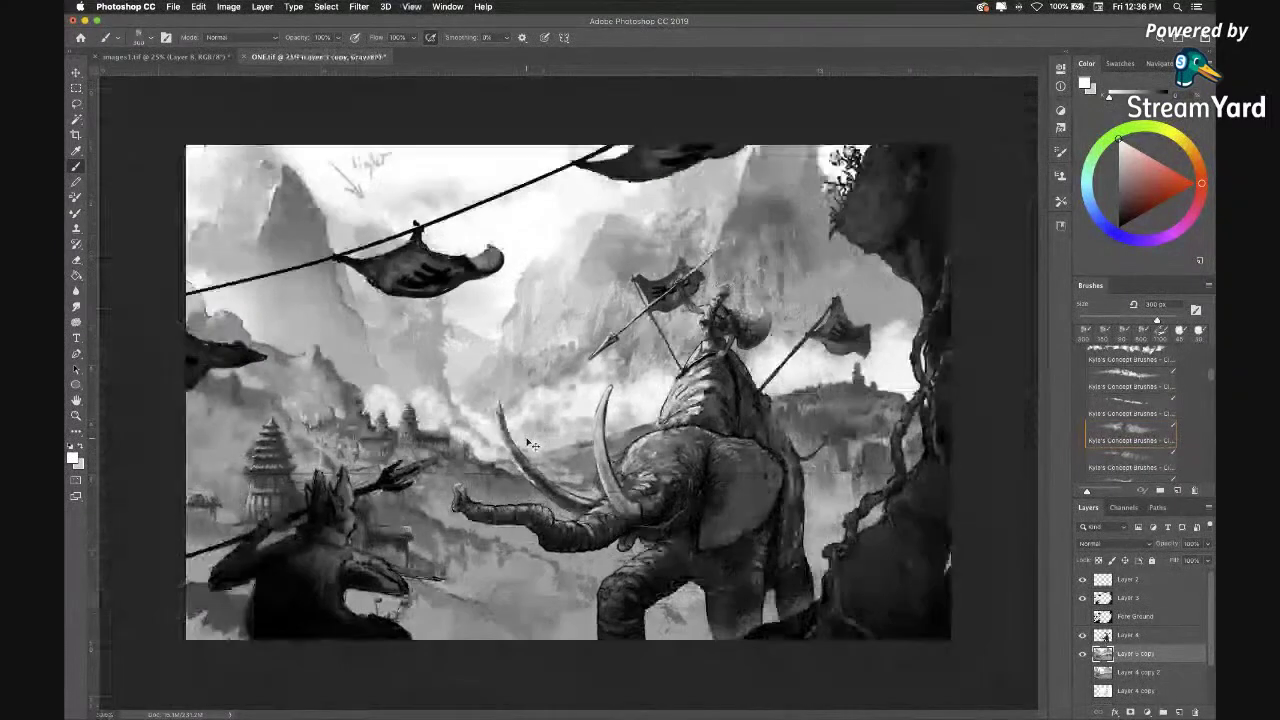
key(super+minus)
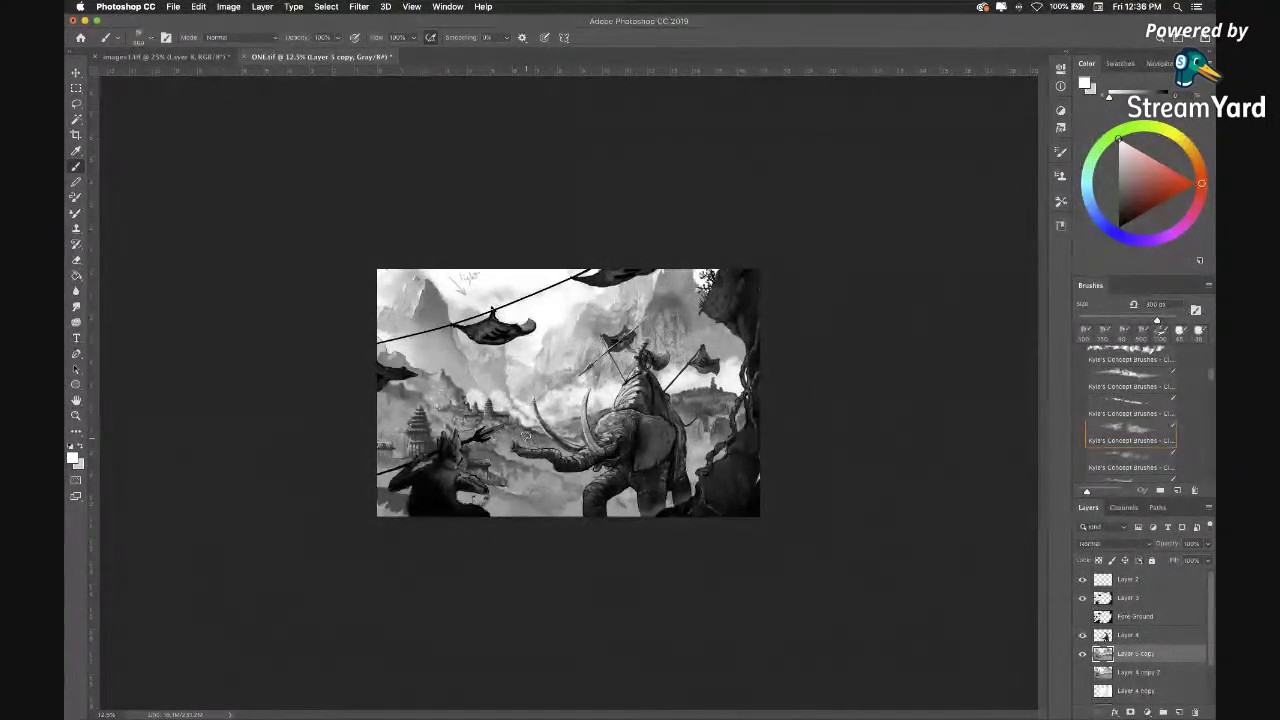
key(super+plus)
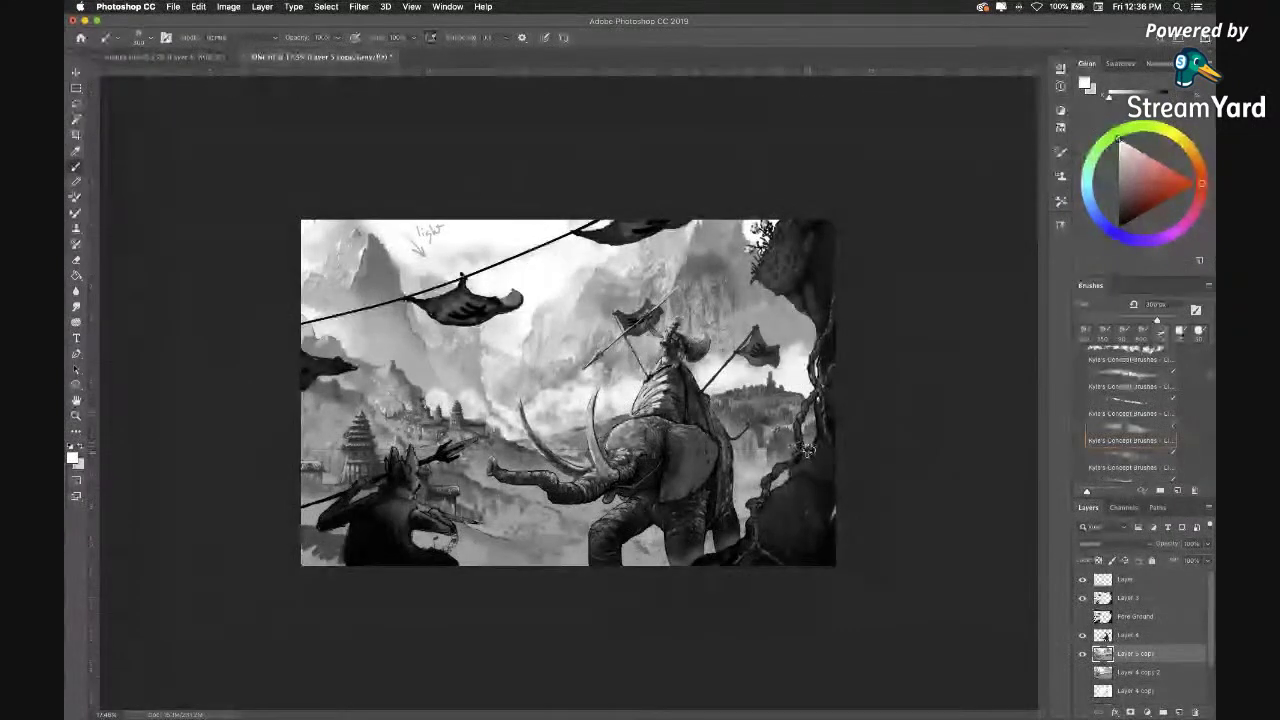
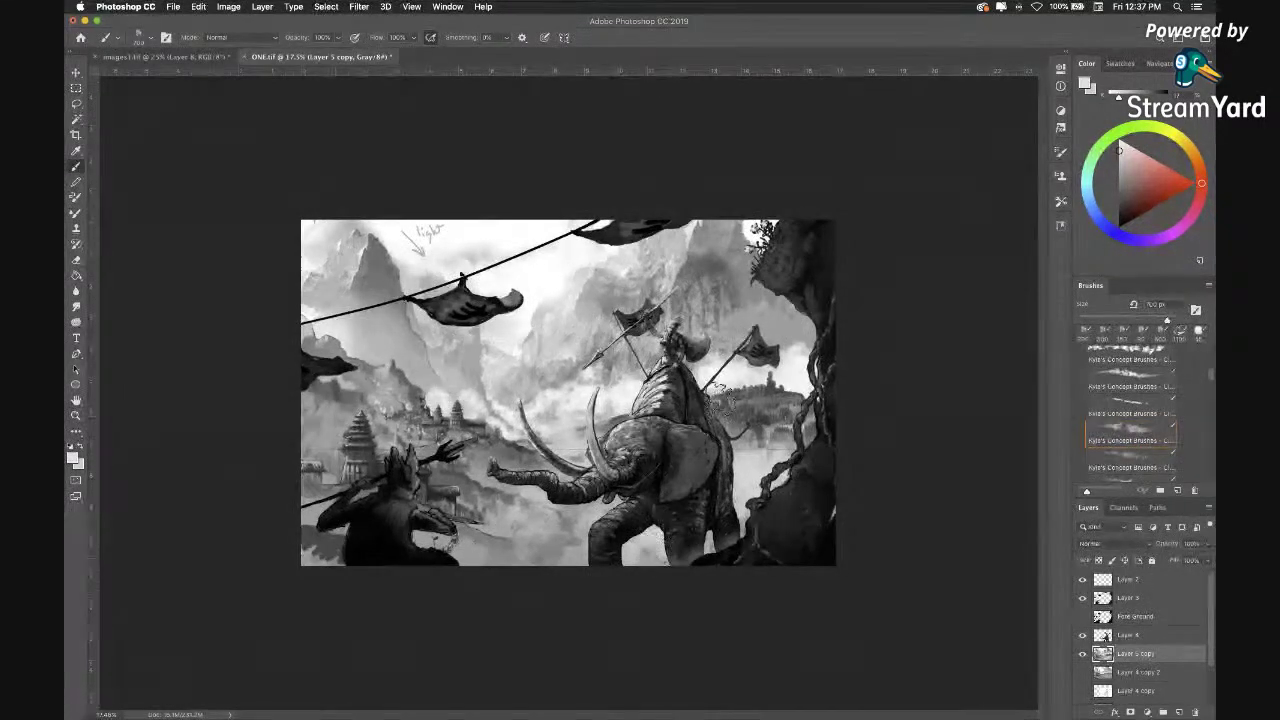
drag(662, 345, 682, 325)
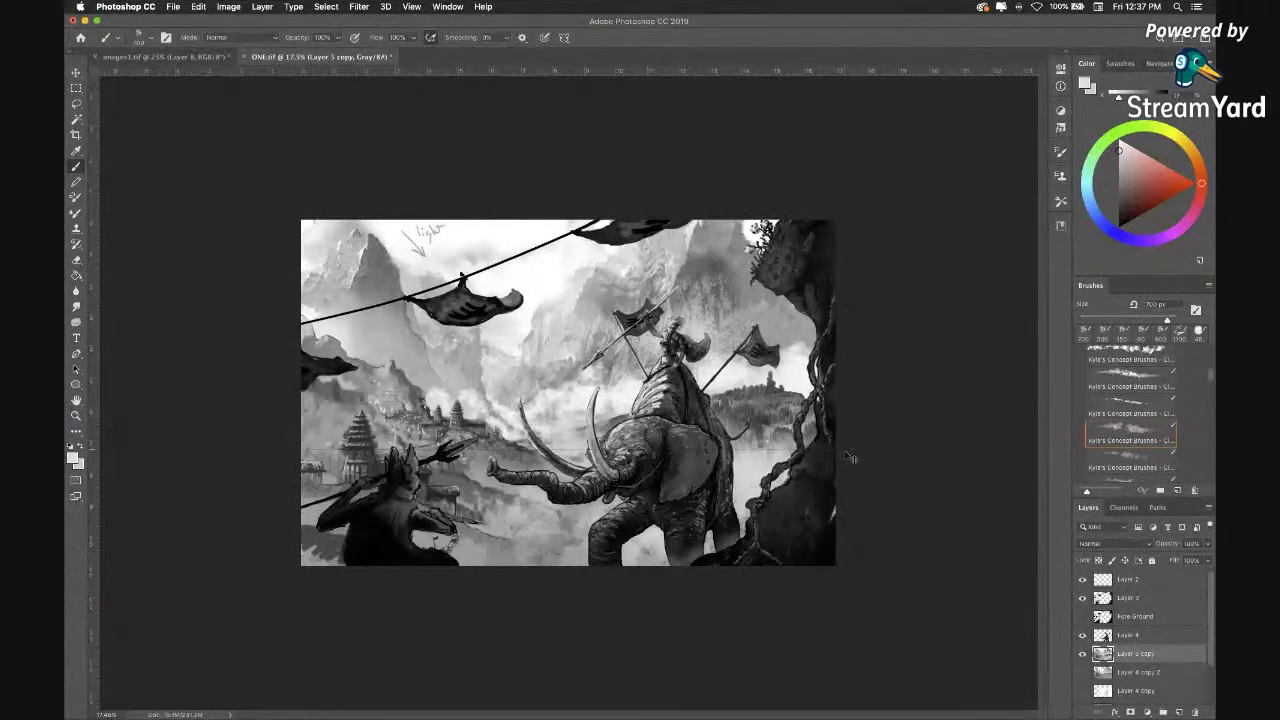
key(super+z)
mouse_move(670, 330)
mouse_down()
mouse_move(665, 345)
mouse_move(678, 345)
mouse_up()
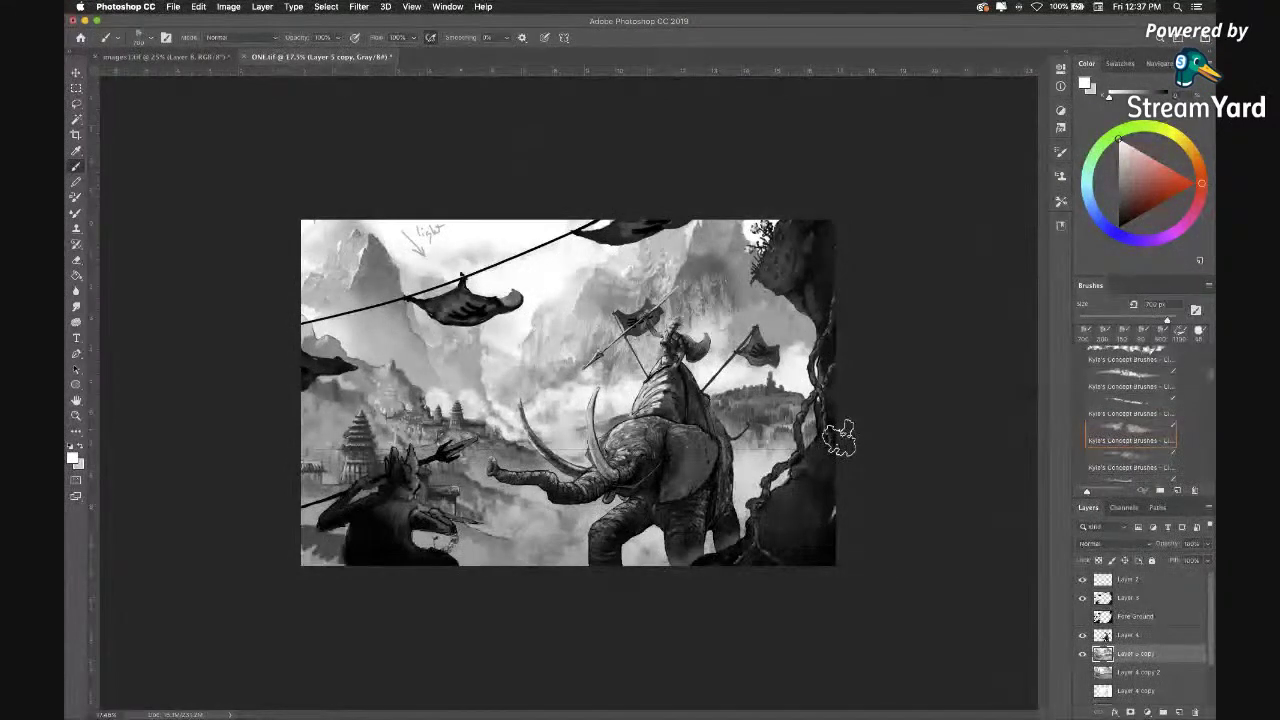
key(super+z)
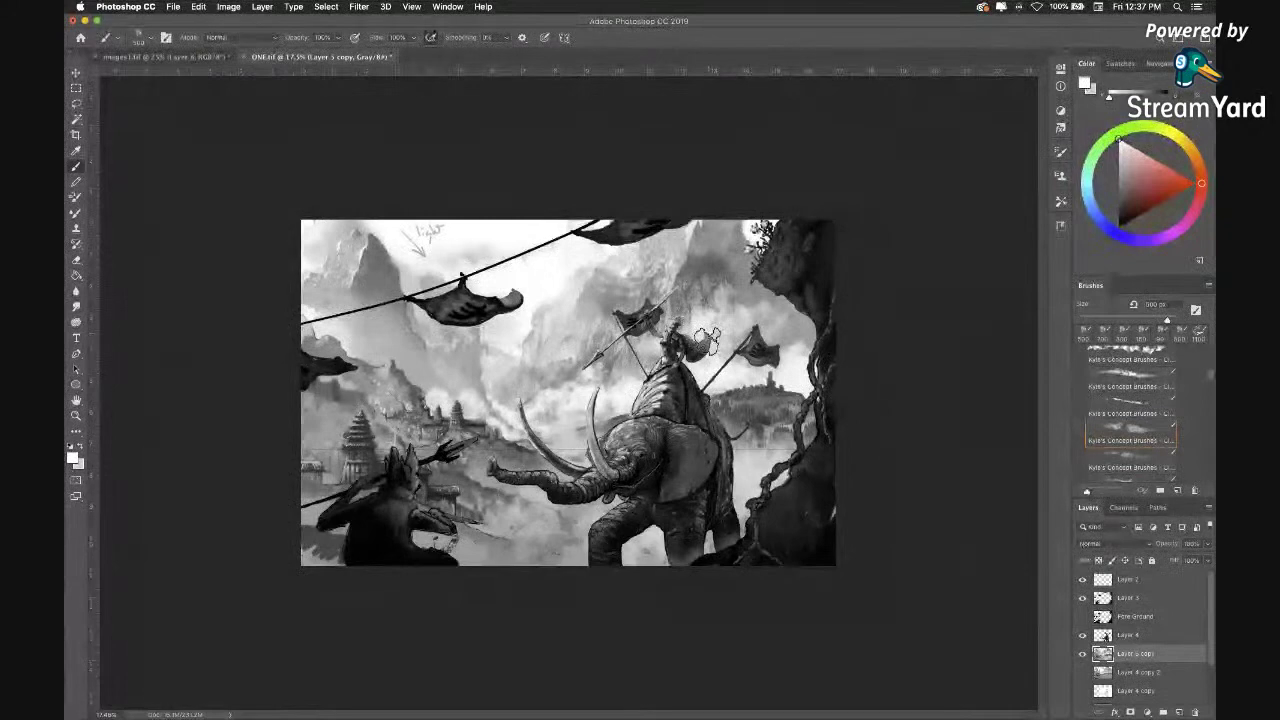
Examine the whole composition at several magnifications to judge the mist around the rider, hill and valley.
key(super+minus)
key(super+minus)
key(super+minus)
key(super+plus)
key(super+plus)
key(super+plus)
key(super+plus)
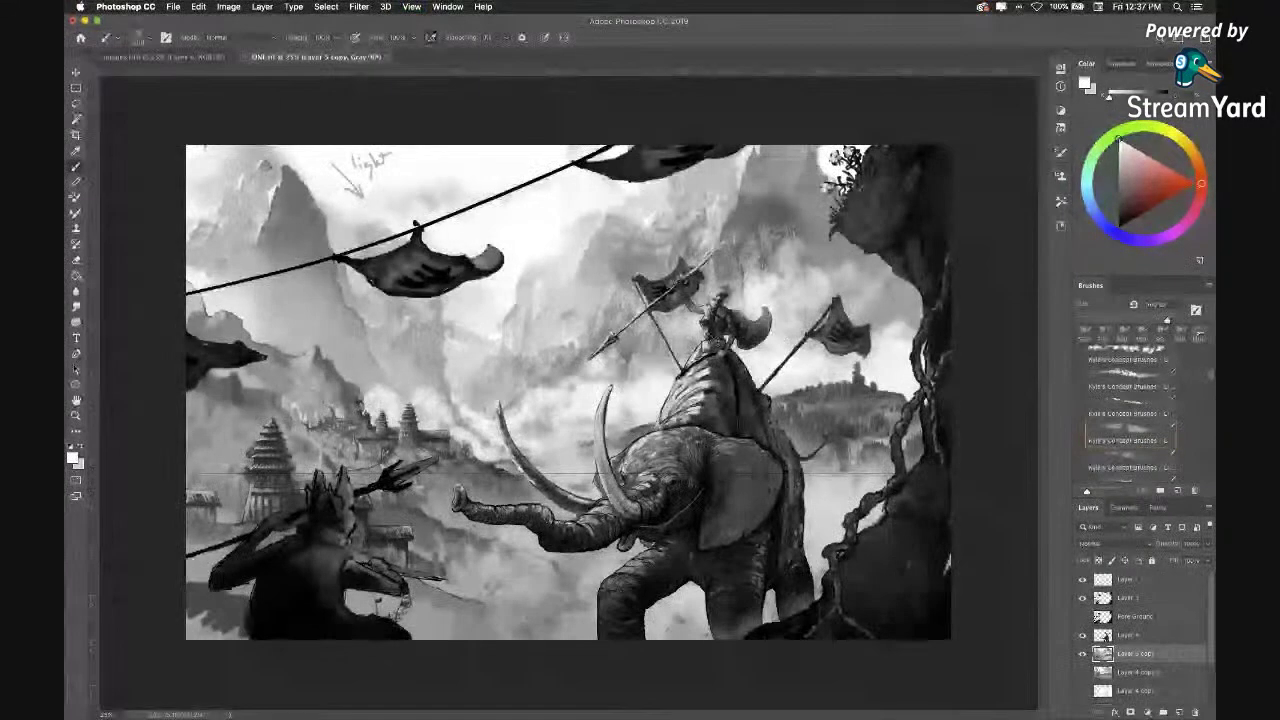
key(super+plus)
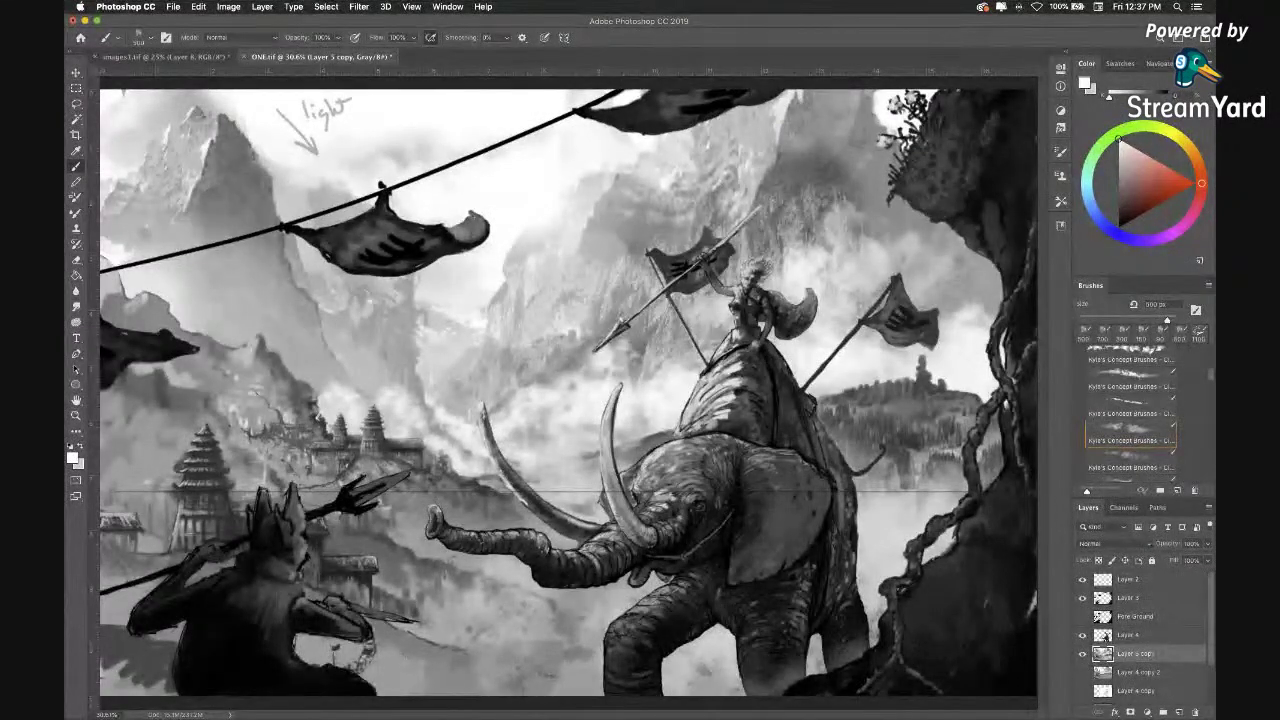
key(super+minus)
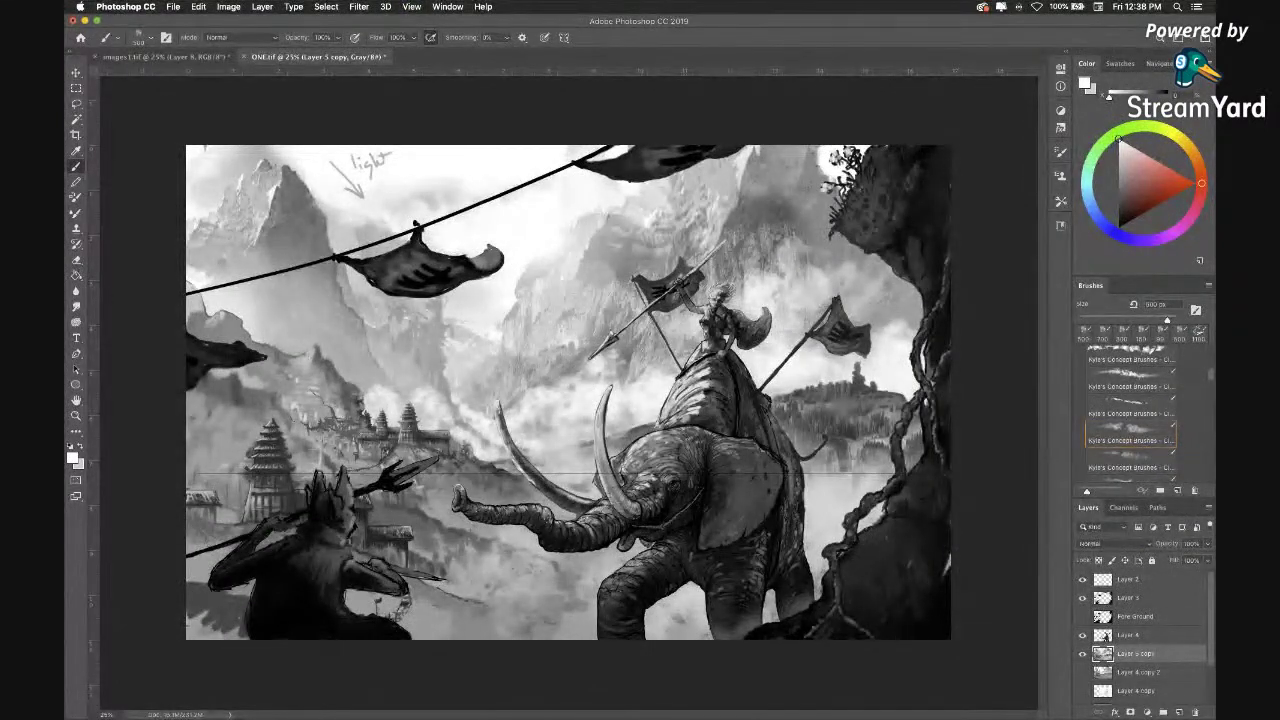
key(super+plus)
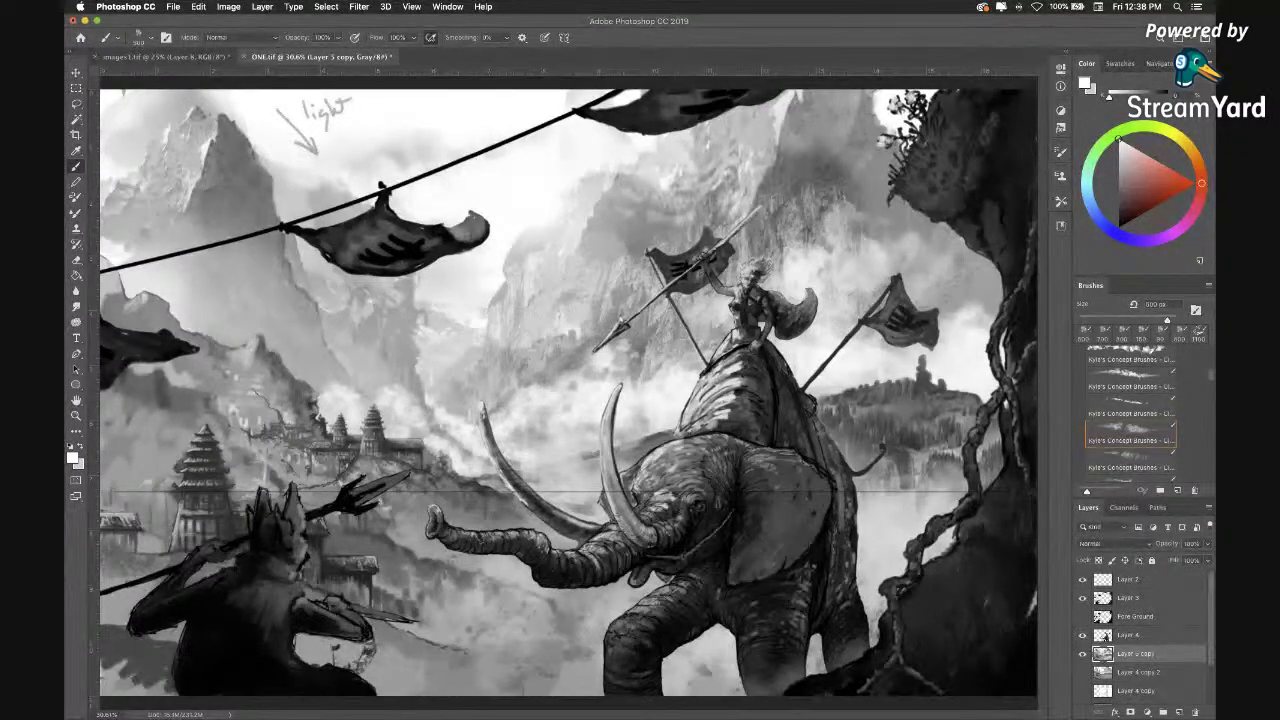
key(super+minus)
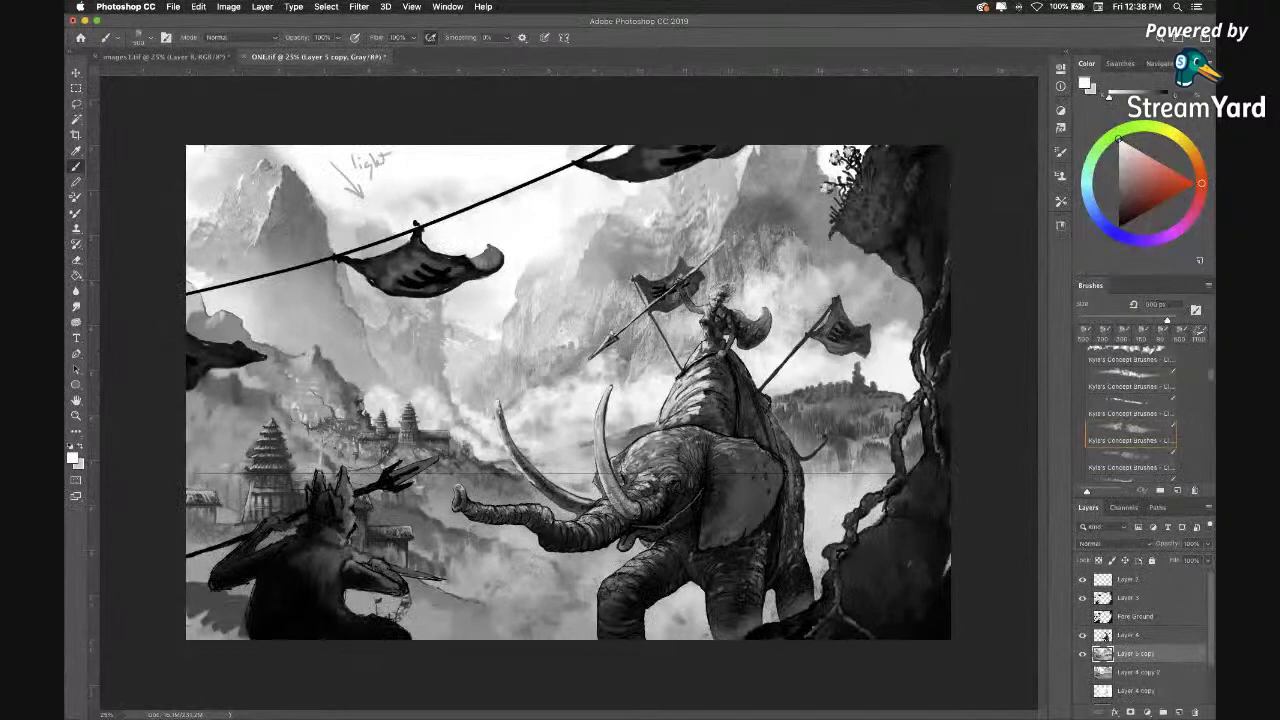
Switch to Safari to view the Indiegogo page for SKITS: The Son, Book One.
mouse_move(594, 706)
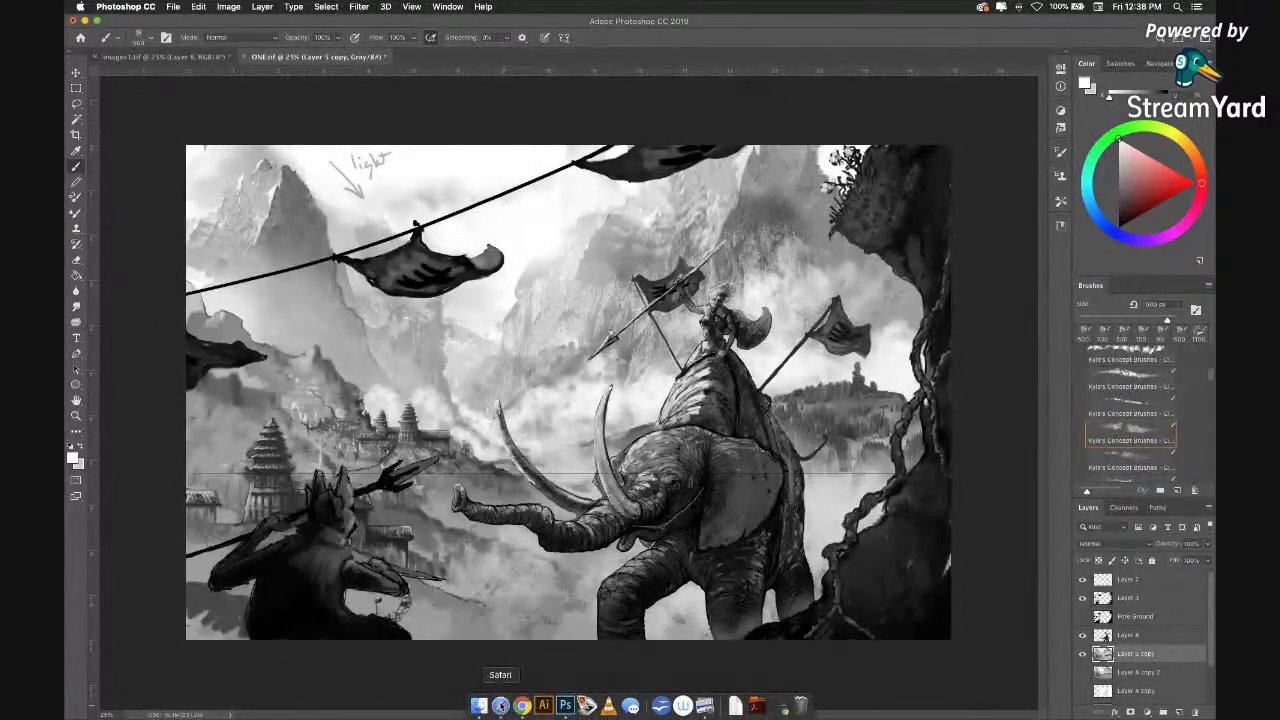
click(500, 706)
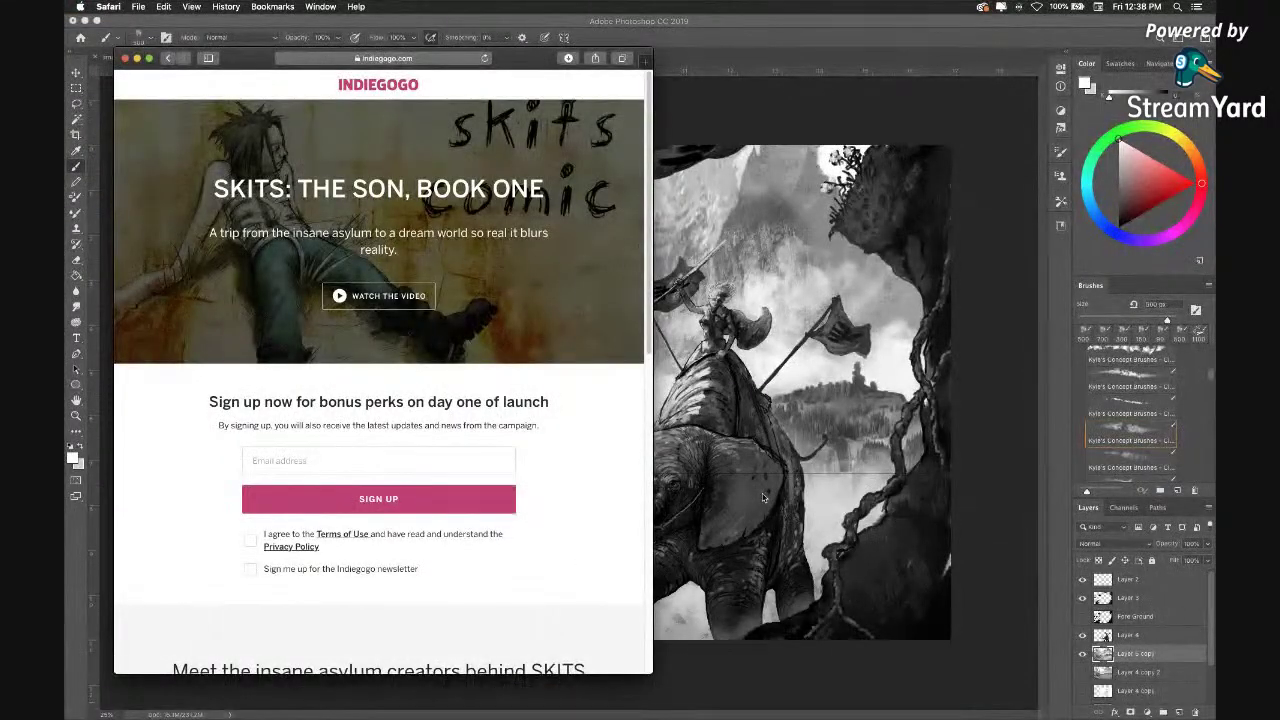